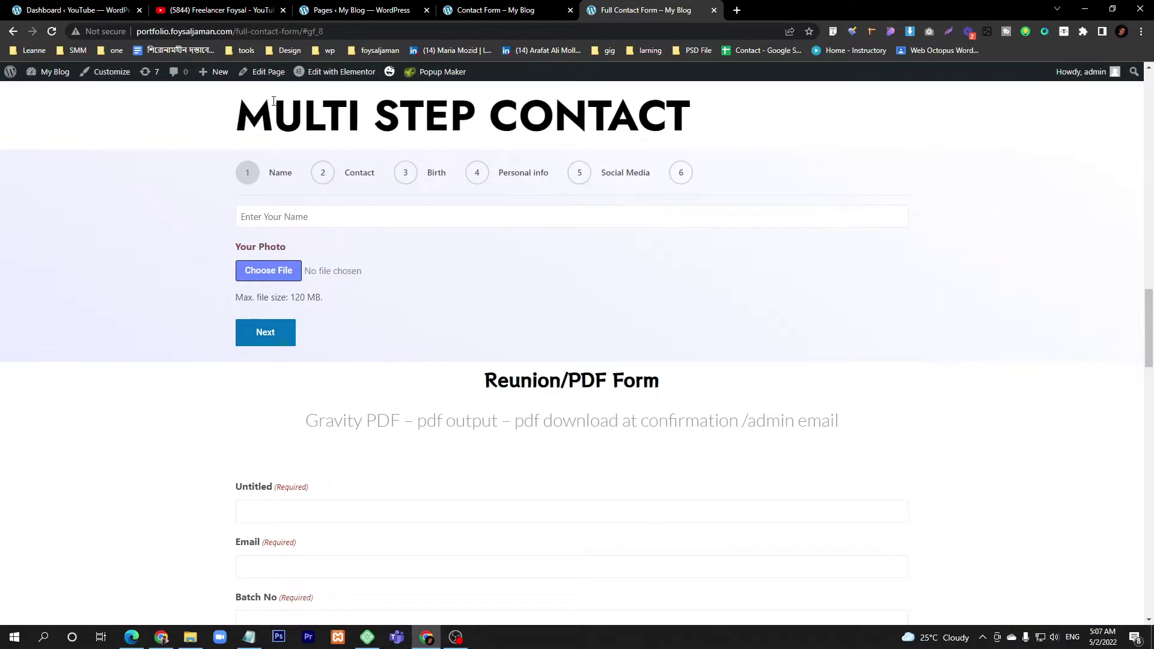
- Reload the Full Contact Form page and confirm resubmission so the signature and quiz answer are blank
scroll(260, 268, "down", 5)
scroll(296, 317, "down", 7)
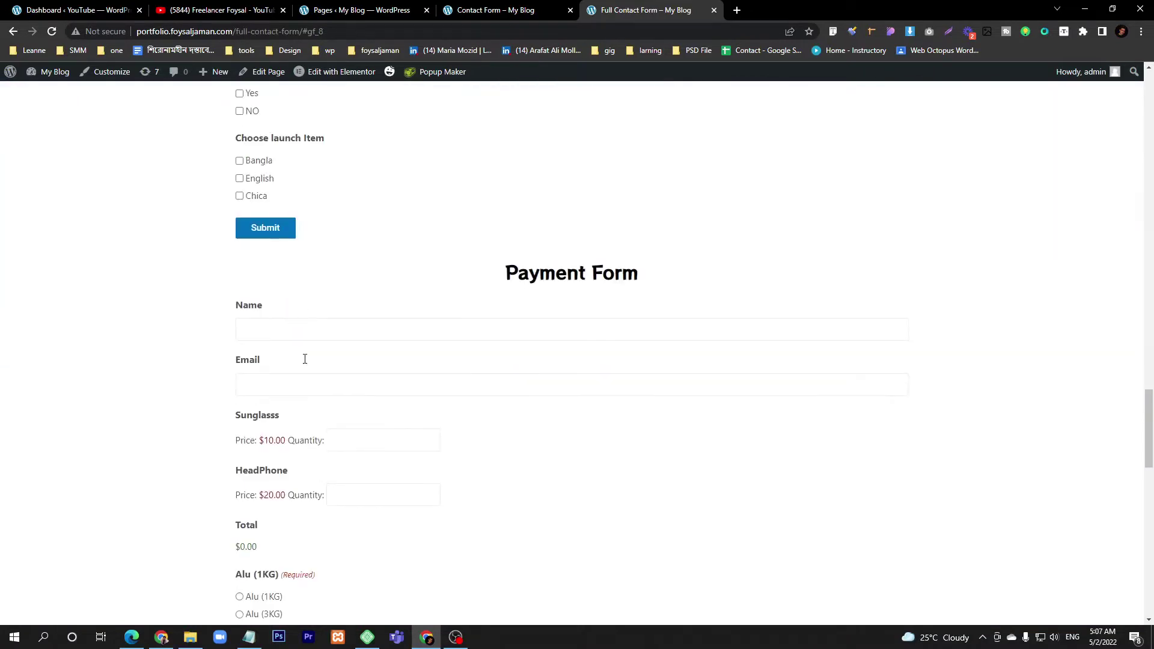
scroll(430, 345, "down", 6)
scroll(431, 391, "down", 5)
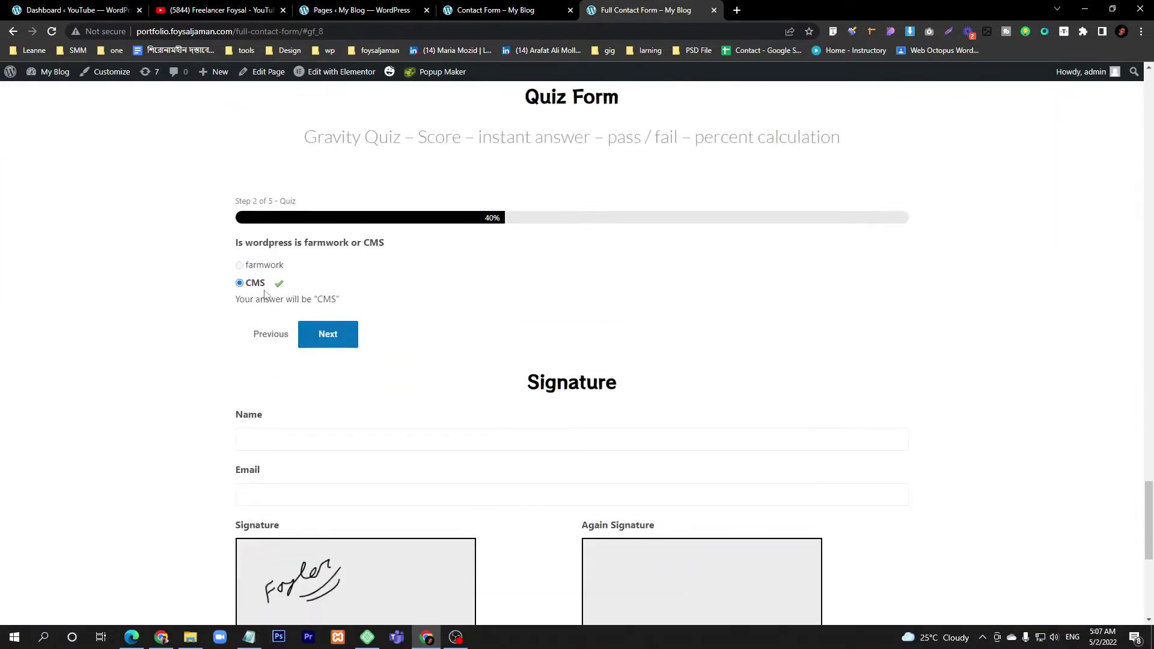
left_click(51, 33)
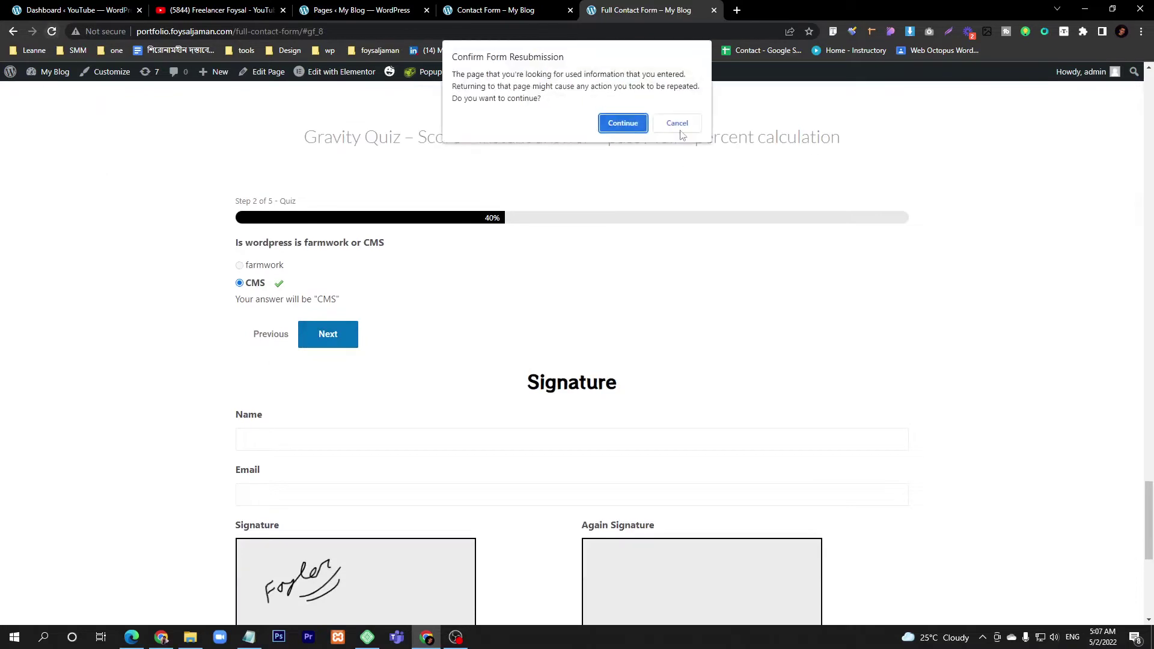
left_click(619, 120)
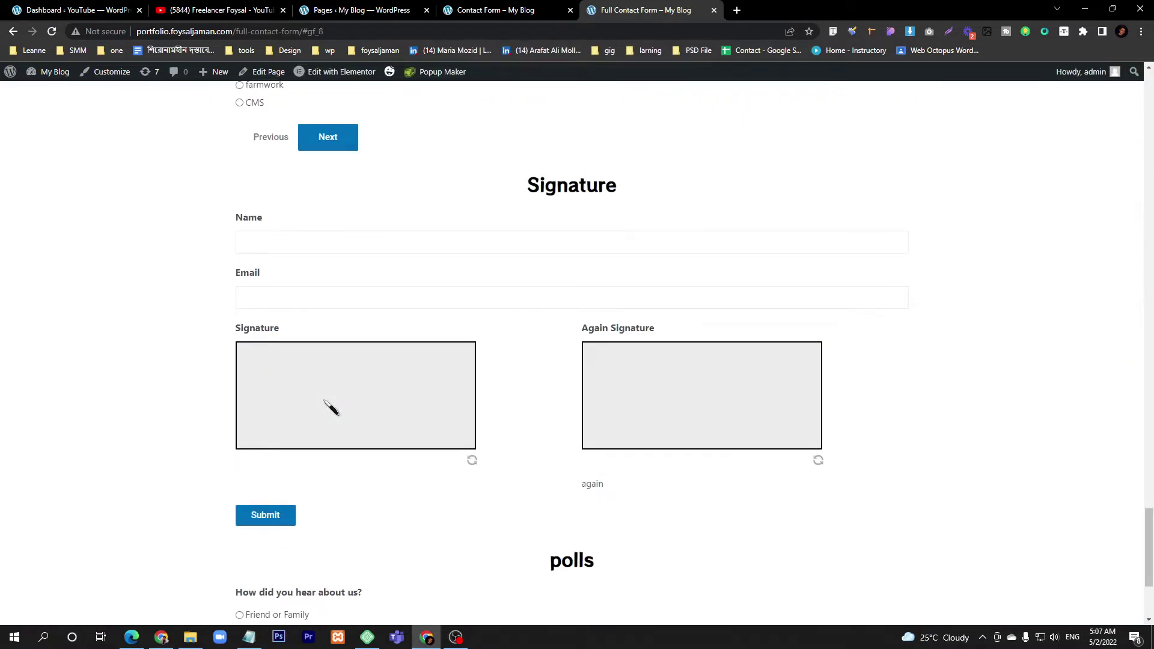
scroll(330, 408, "down", 3)
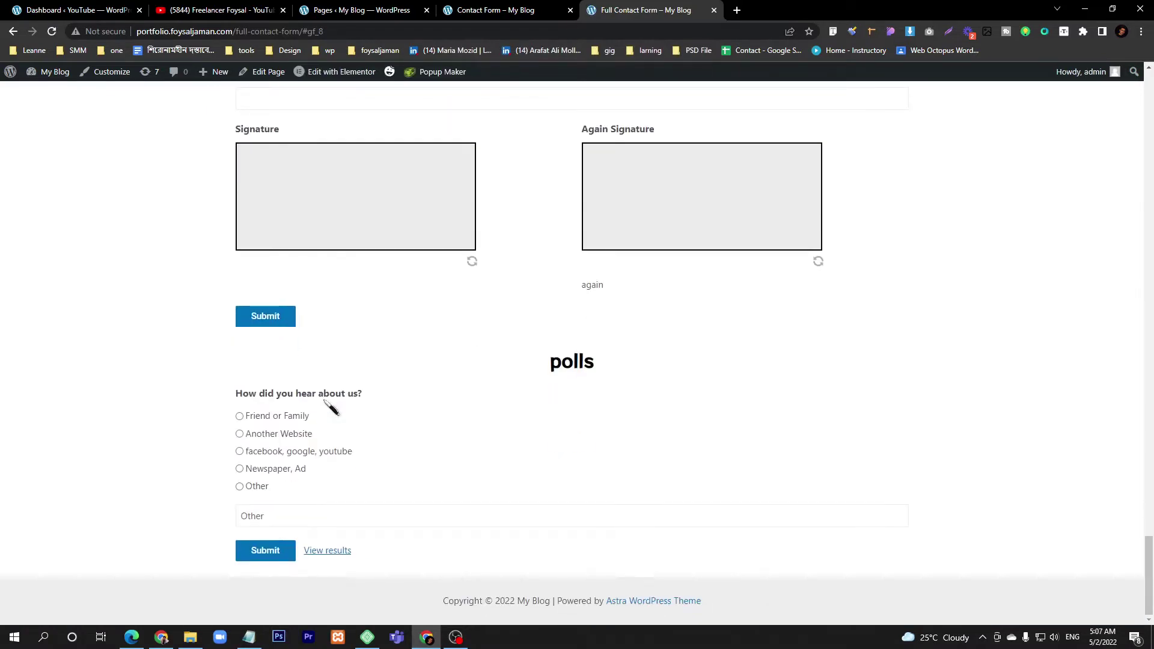
scroll(330, 408, "up", 3)
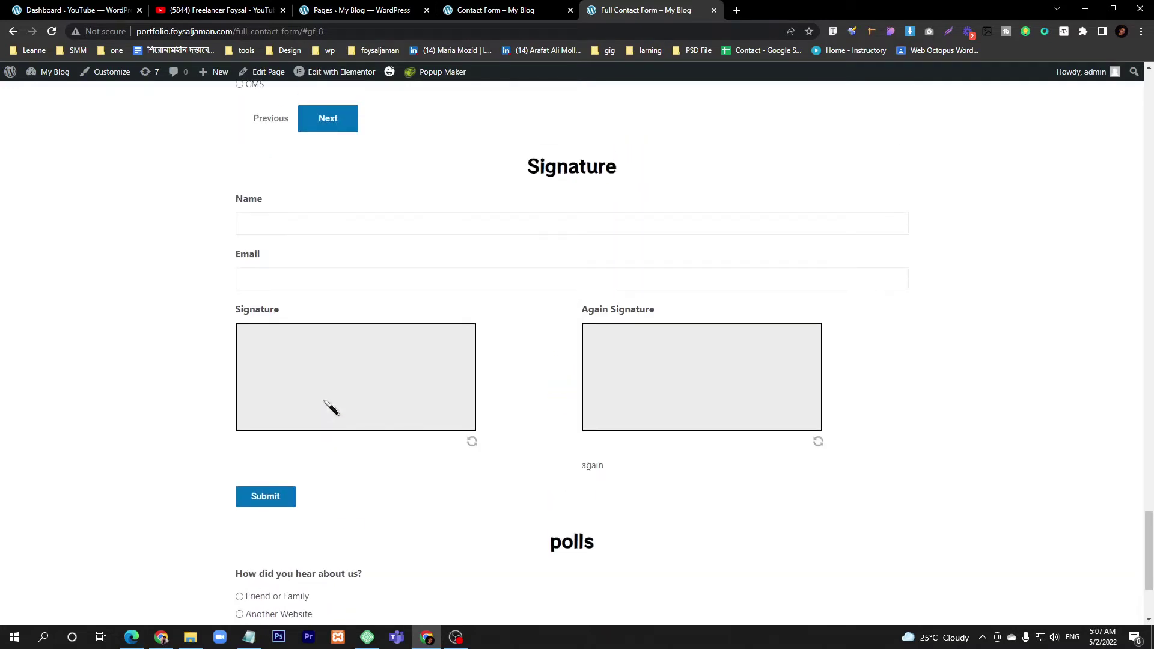
scroll(331, 408, "up", 7)
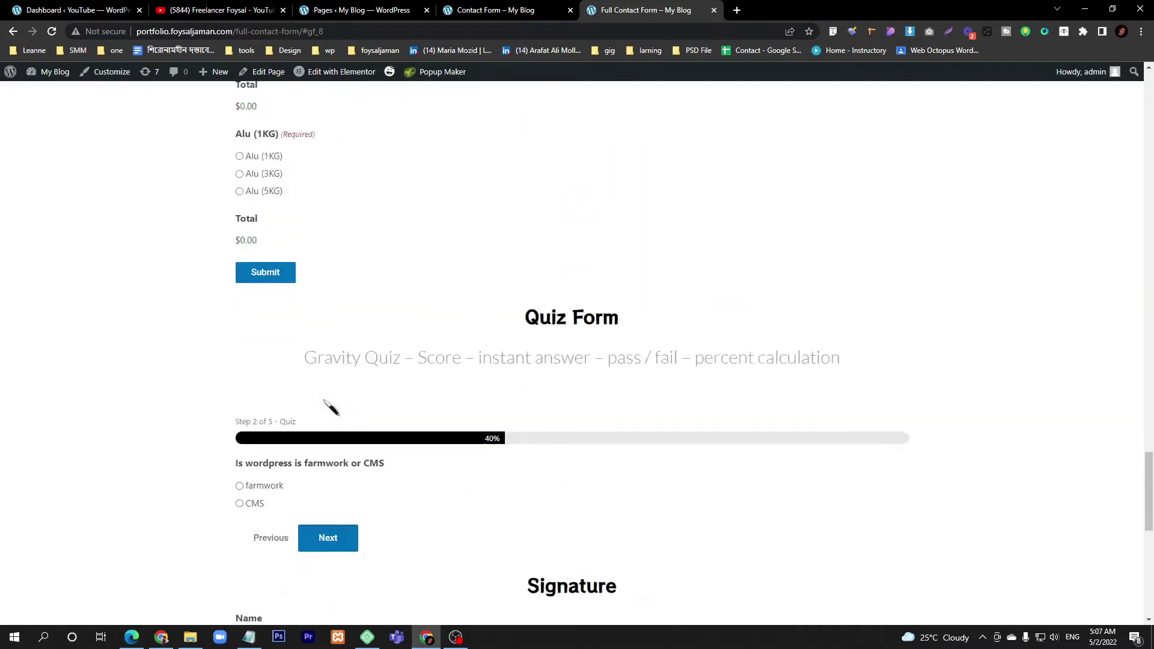
scroll(330, 406, "down", 8)
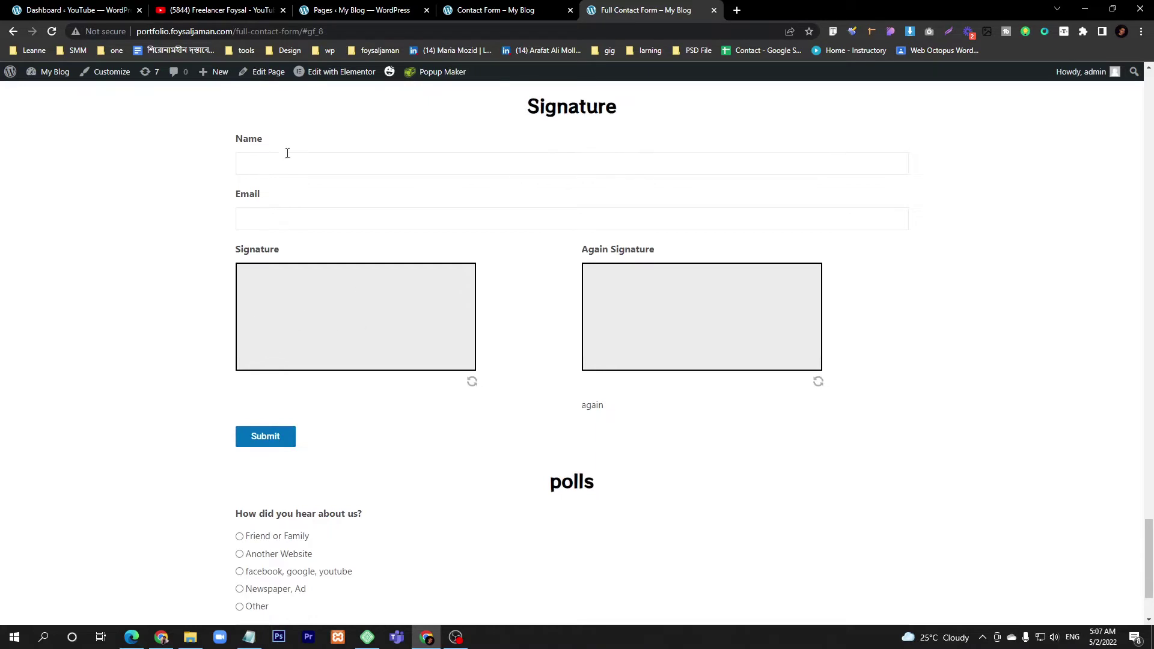
- Sign the Signature pad and submit the 'facebook, google, youtube' poll answer, showing 100% results
mouse_move(256, 312)
left_mouse_down()
mouse_move(259, 337)
mouse_move(274, 309)
mouse_move(271, 324)
mouse_move(313, 312)
mouse_move(317, 328)
mouse_move(356, 325)
left_mouse_up()
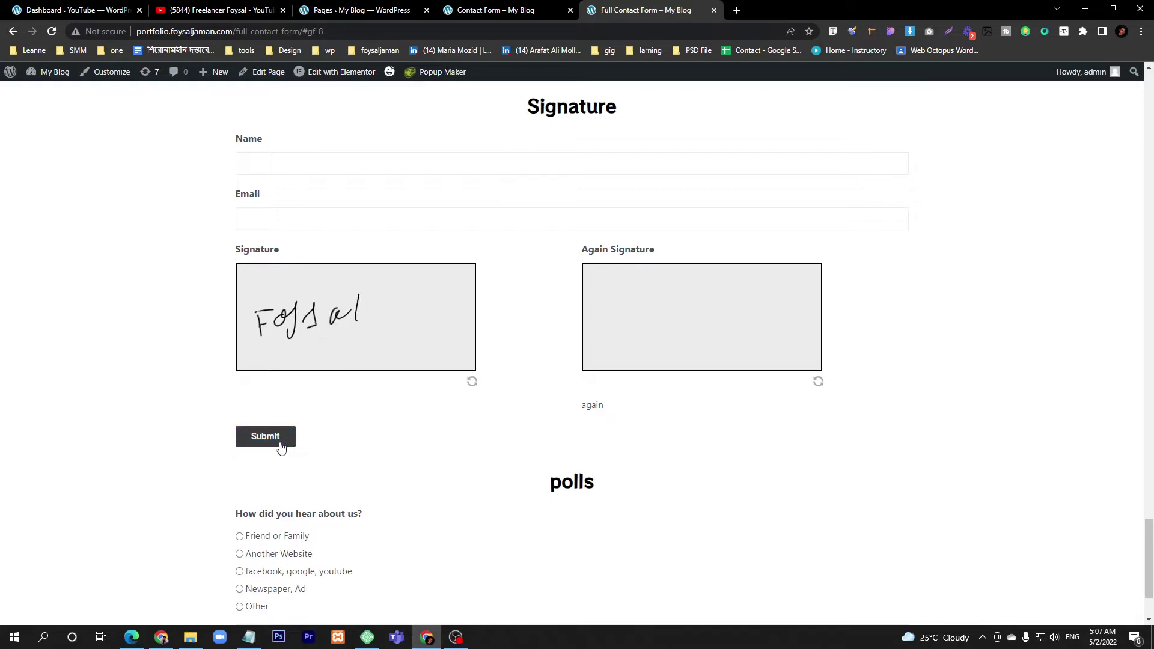
scroll(280, 448, "down", 2)
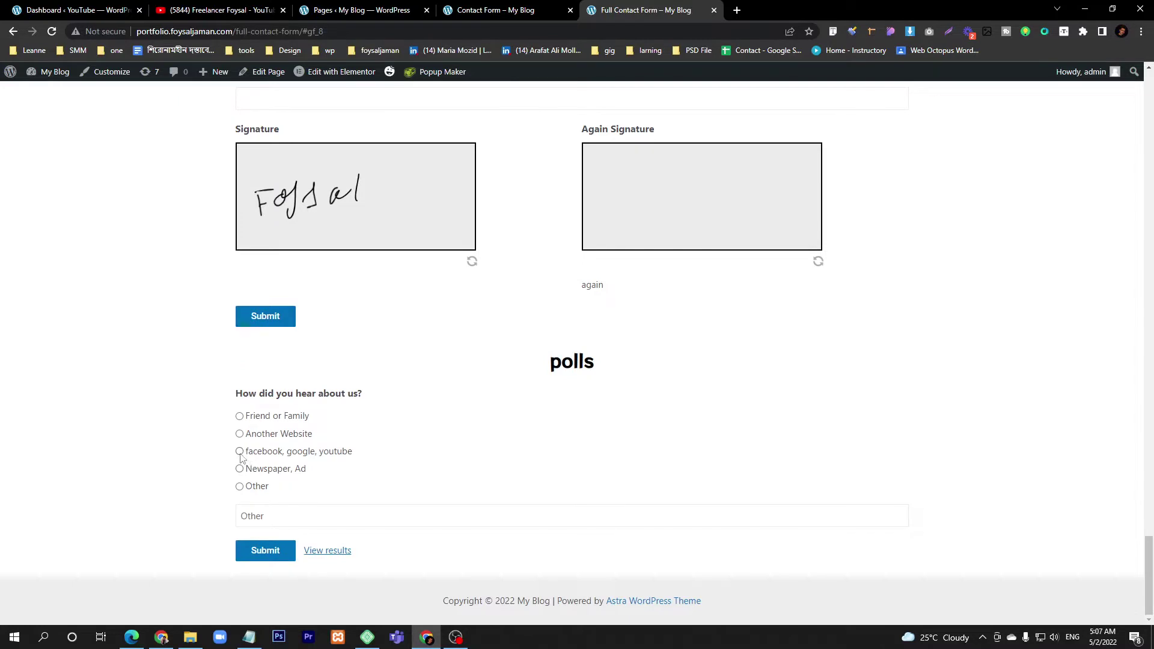
left_click(262, 550)
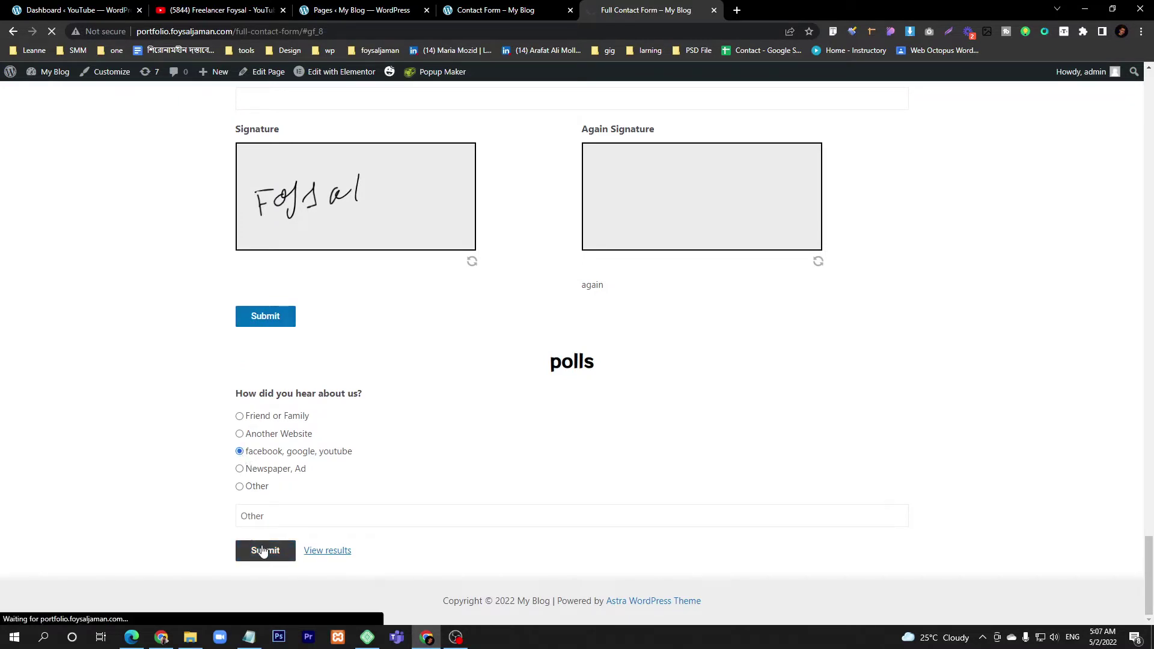
scroll(329, 365, "down", 6)
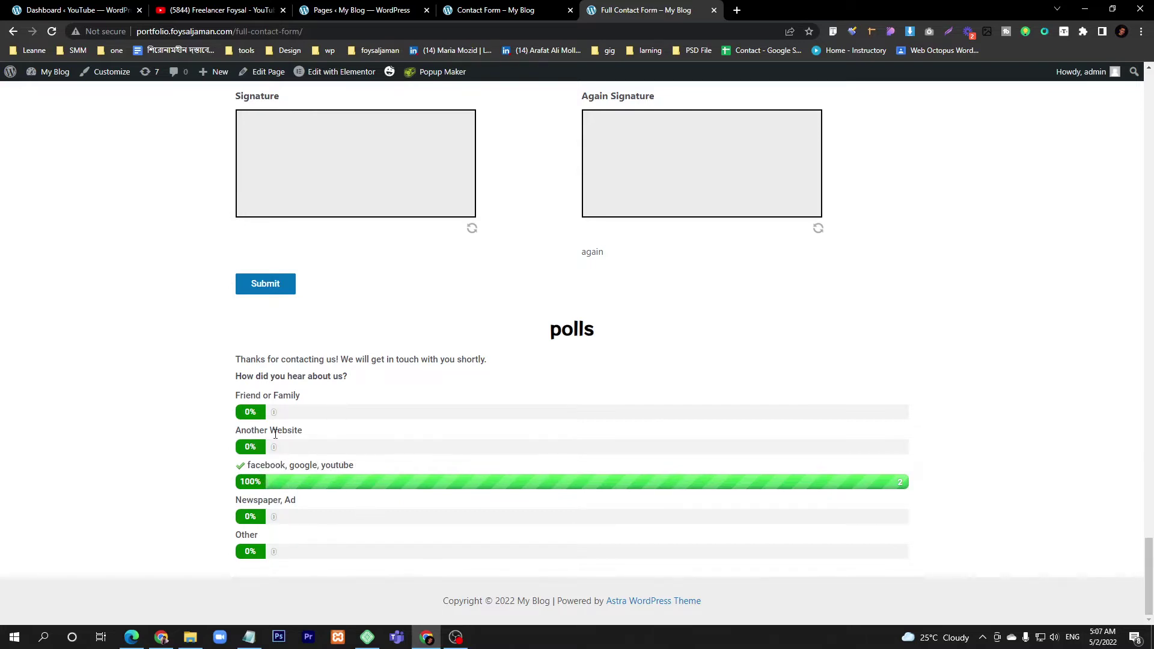
scroll(275, 434, "up", 15)
- Raise the Sunglasss and HeadPhone quantities to 1 and choose Alu (1KG)
scroll(275, 434, "down", 2)
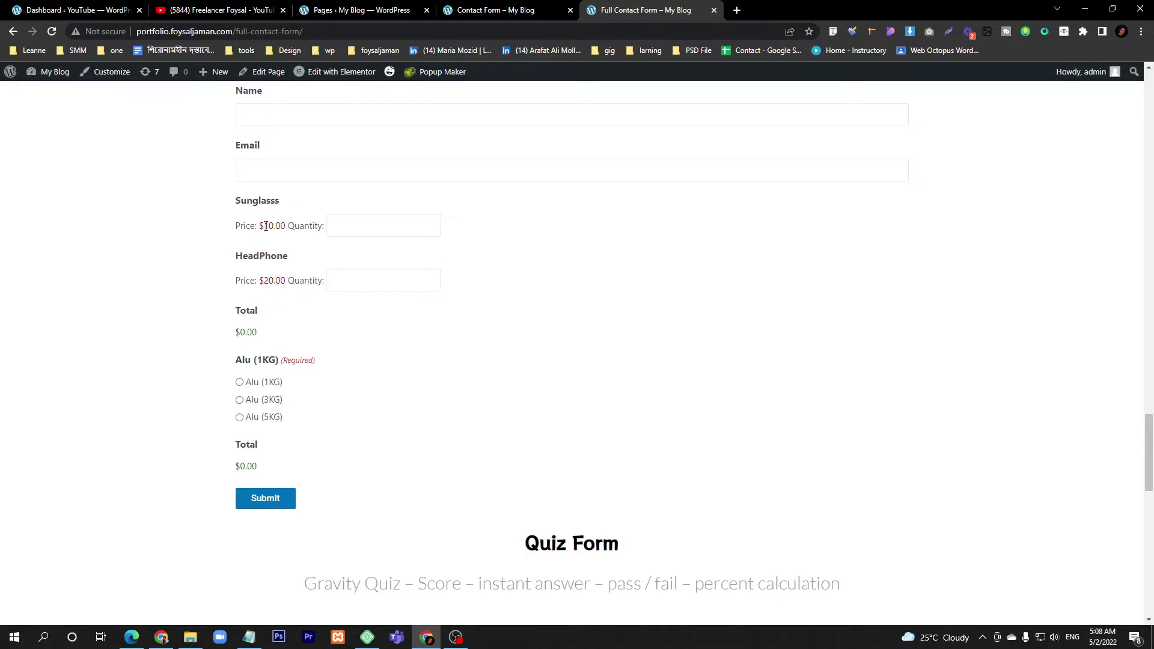
scroll(275, 169, "up", 1)
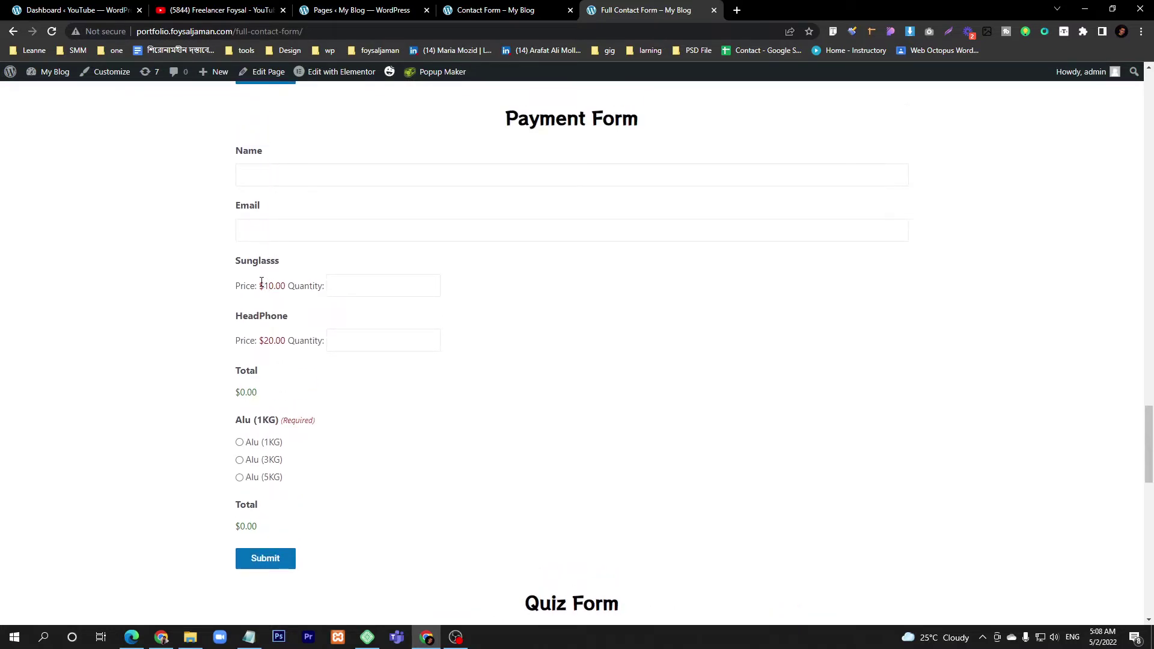
left_click(430, 285)
left_click(431, 338)
left_click(239, 445)
- Lower both quantities back to 0 and switch the choice to Alu (3KG)
left_click(430, 289)
left_click(429, 345)
left_click(240, 460)
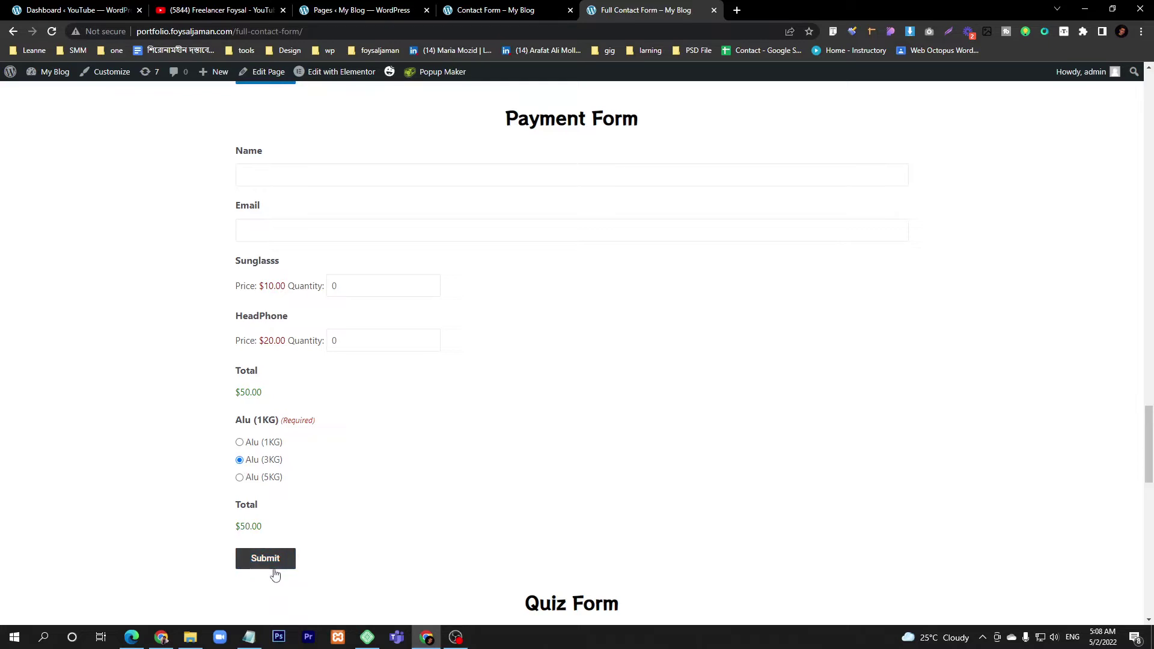
scroll(274, 573, "up", 4)
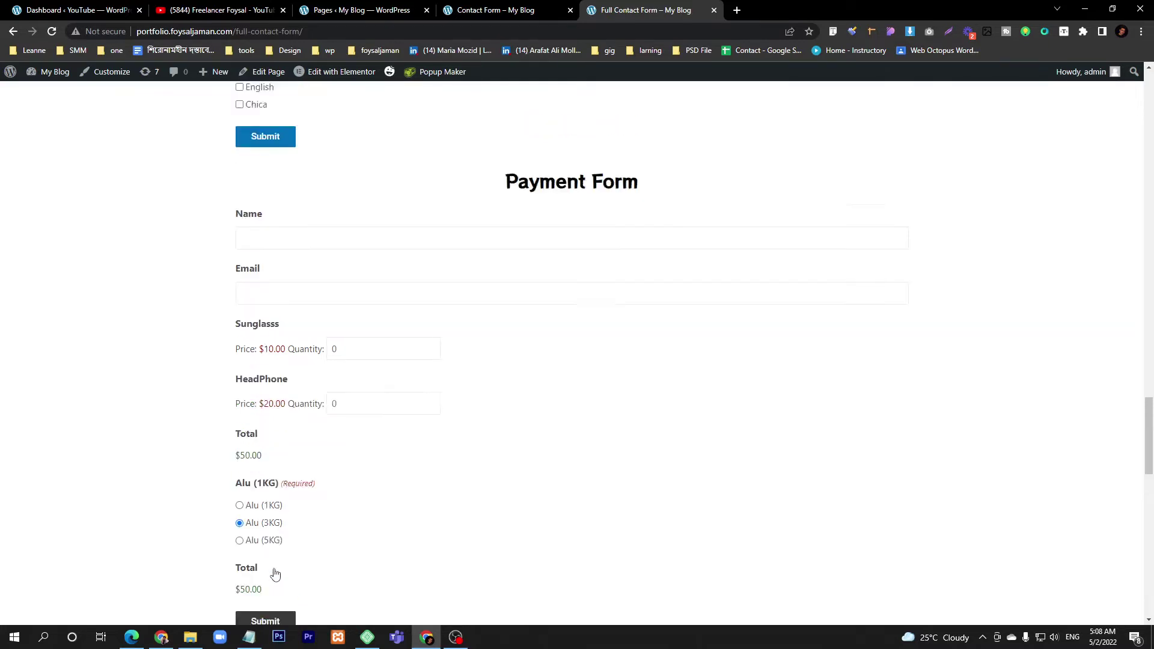
scroll(315, 541, "up", 4)
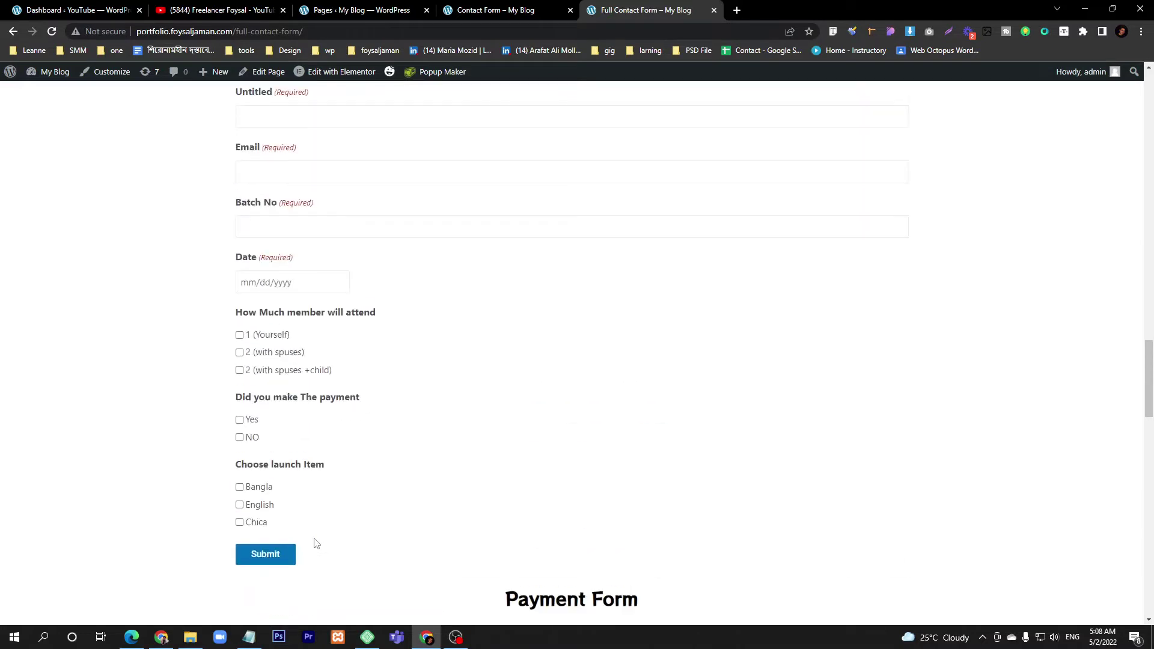
scroll(315, 543, "up", 8)
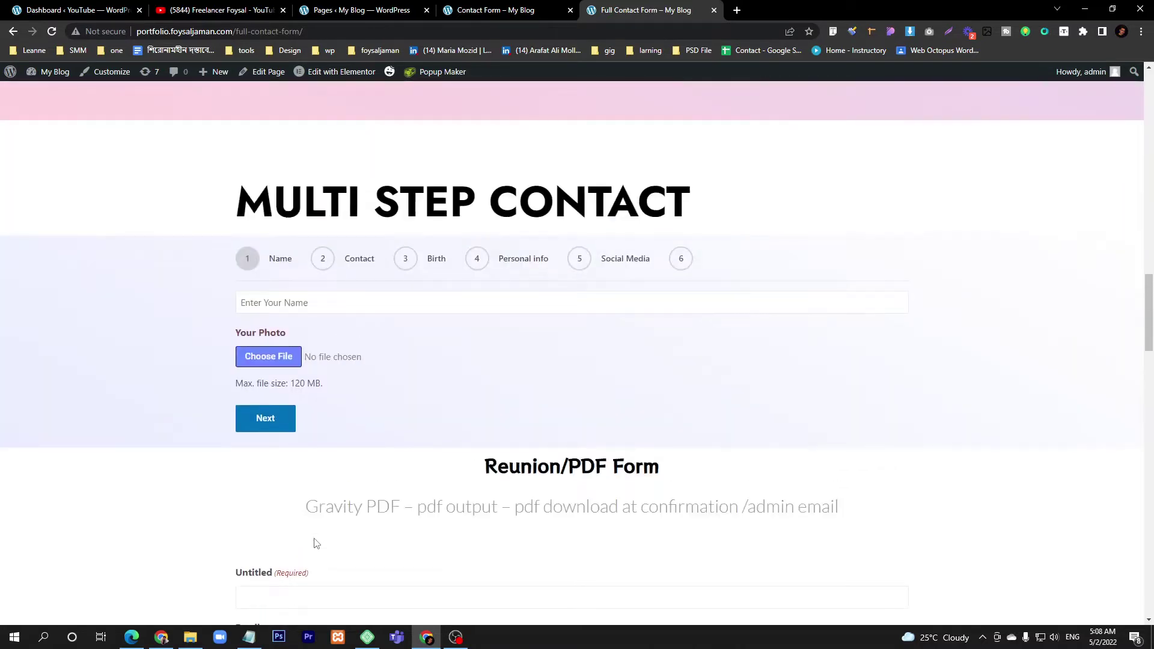
scroll(315, 542, "down", 7)
scroll(368, 314, "up", 3)
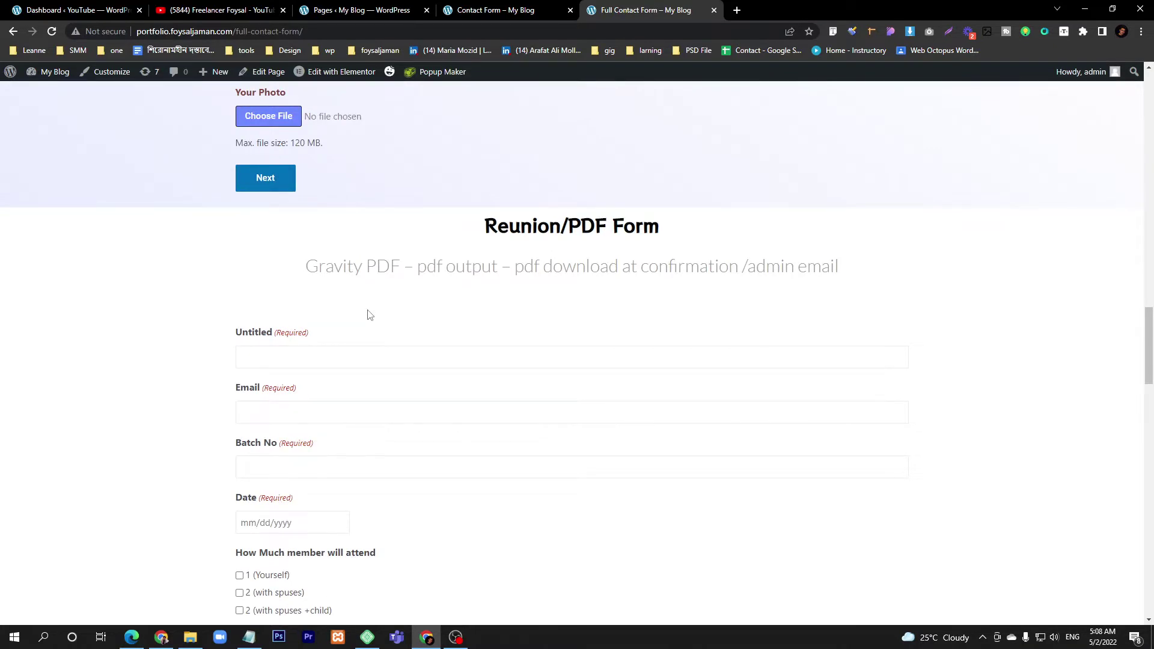
scroll(368, 315, "down", 4)
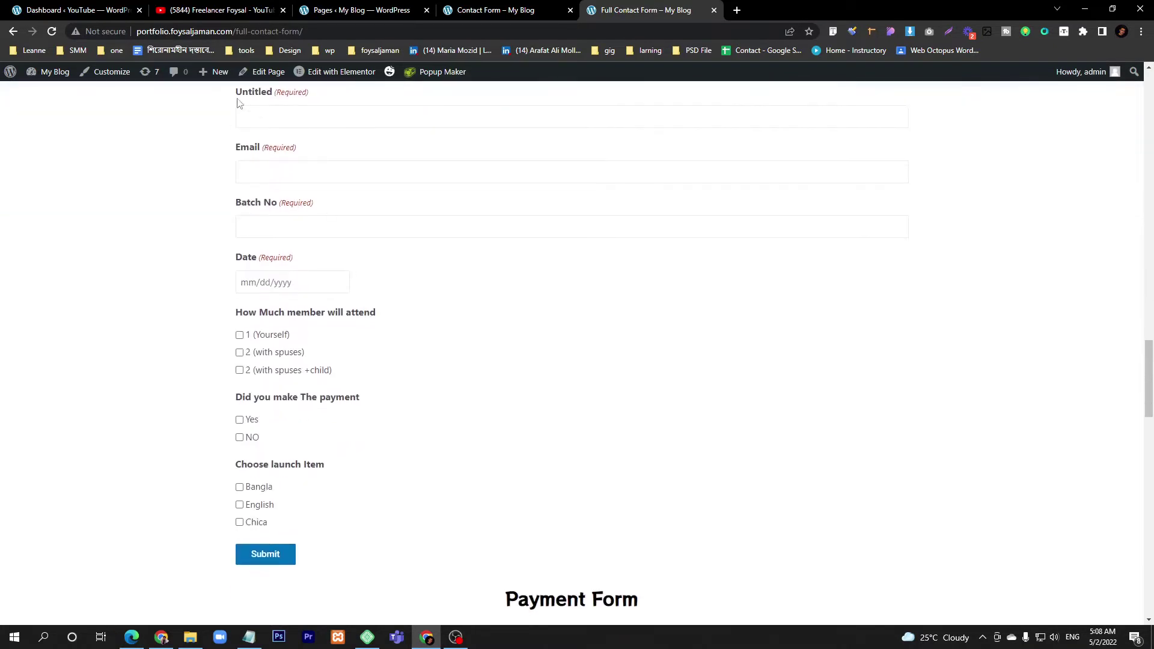
left_click_drag(237, 91, 188, 384)
left_click(190, 385)
left_click(301, 118)
left_click(300, 172)
scroll(252, 446, "up", 10)
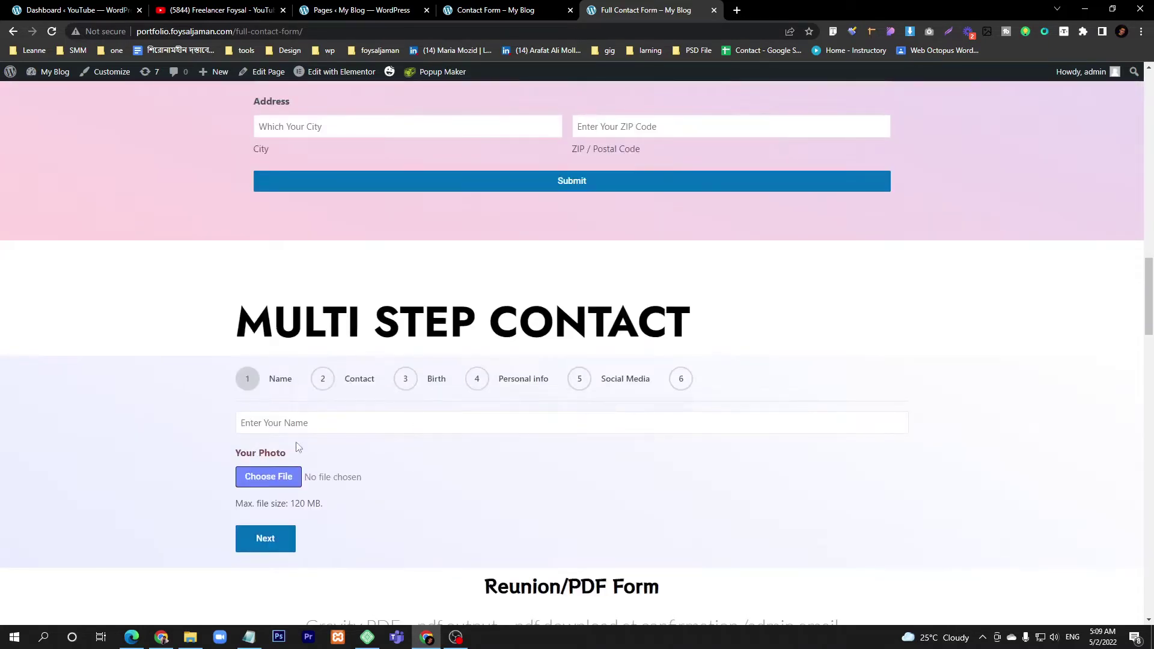
scroll(422, 434, "up", 5)
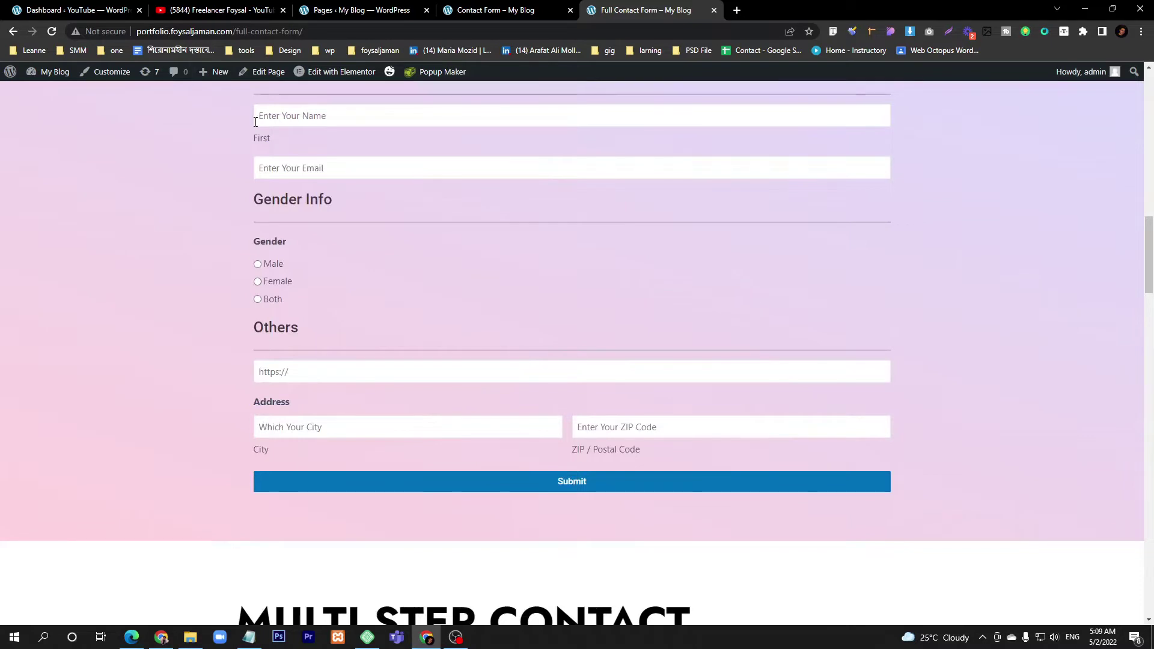
- On the local site's dashboard, open the Upload Plugin form under Plugins > Add New
left_click(72, 10)
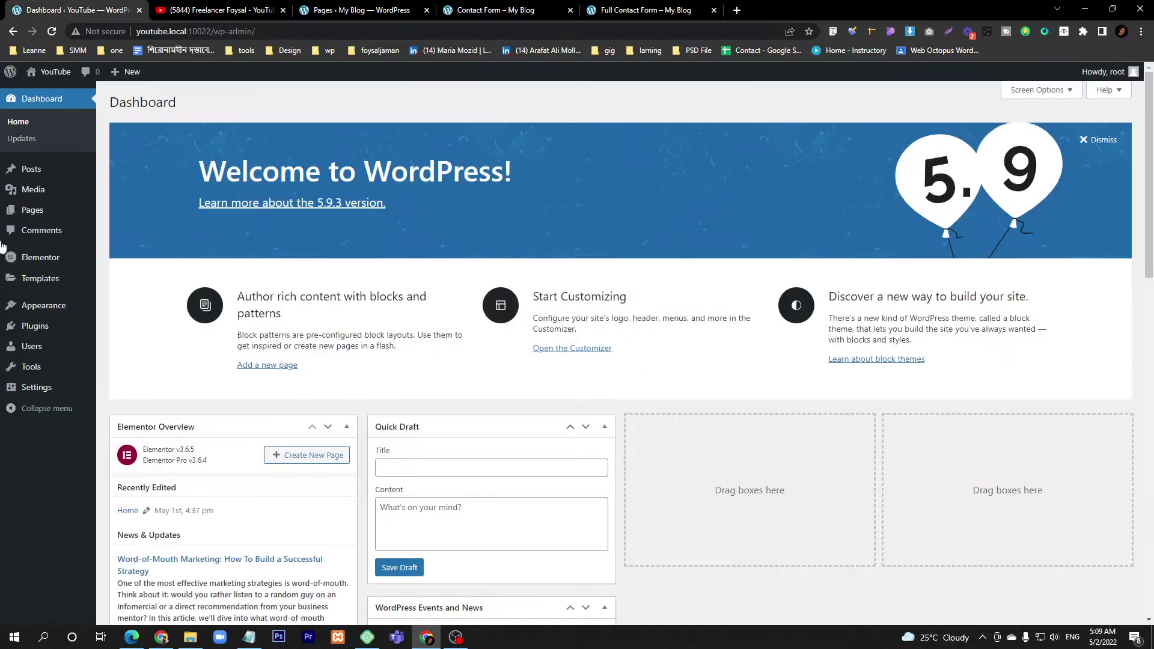
mouse_move(42, 334)
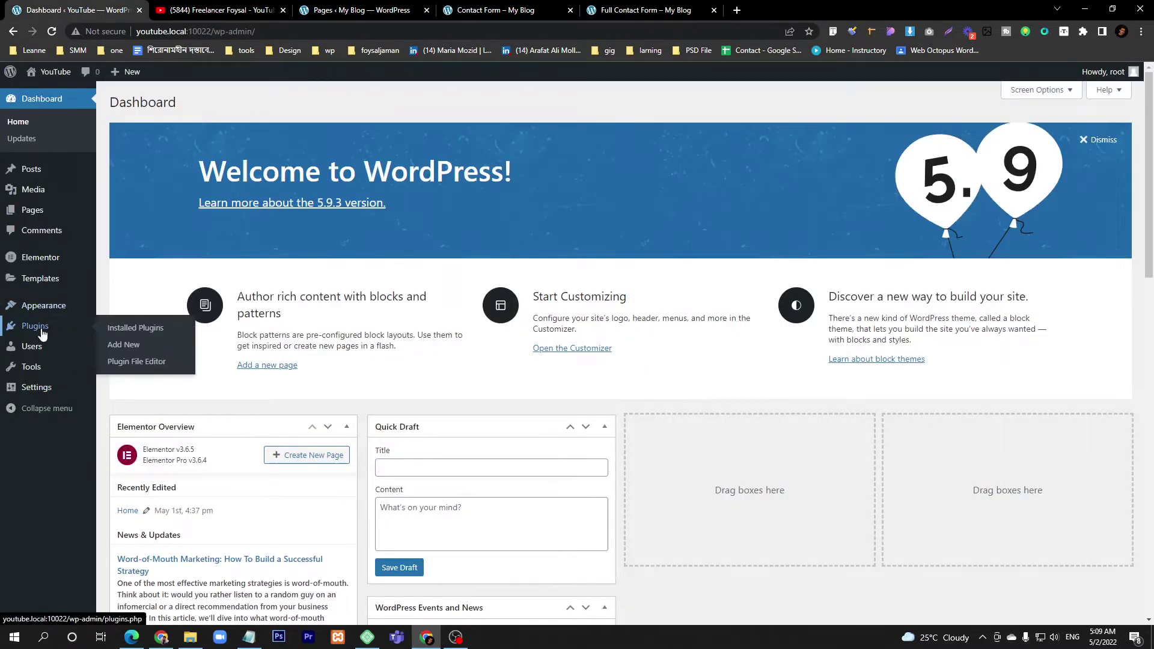
left_click(148, 349)
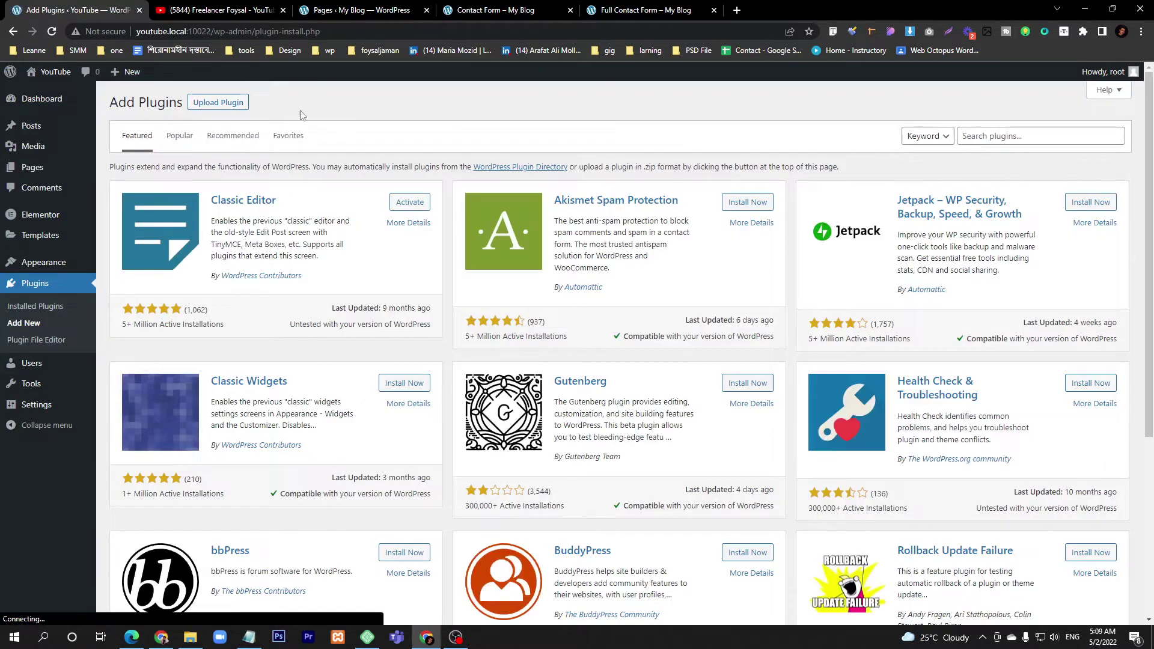
left_click(218, 102)
- Choose gravityforms-2.5.0.1.zip from the D: drive's Gravity Form_ ALL plugins folder
left_click(540, 211)
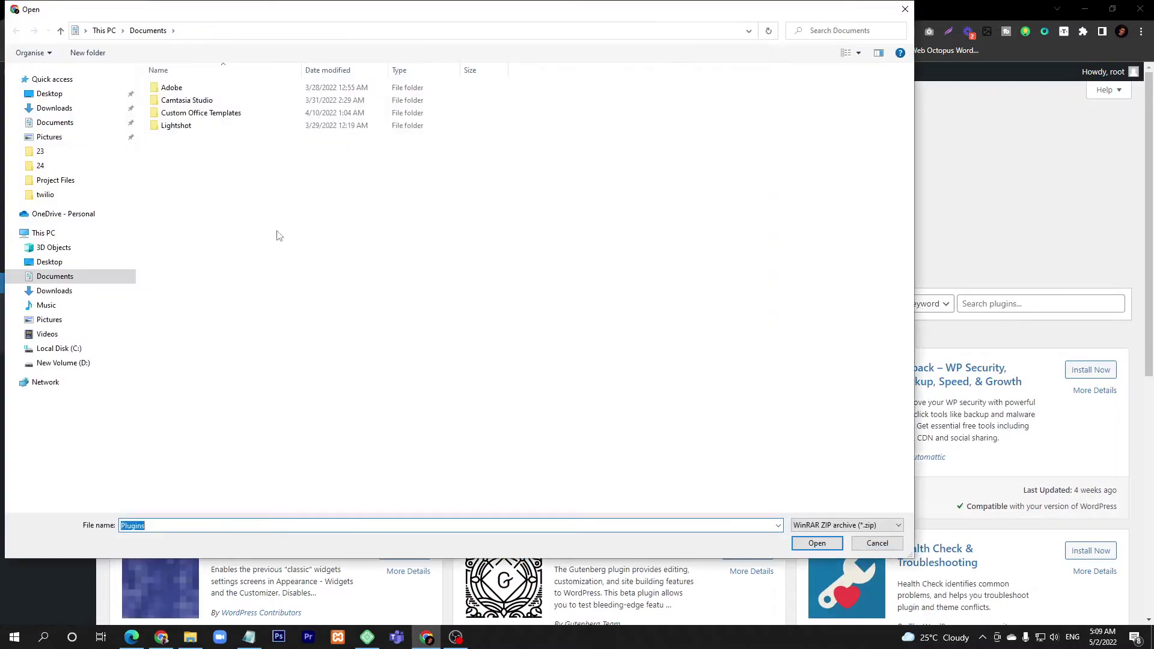
left_click(63, 362)
double_click(186, 88)
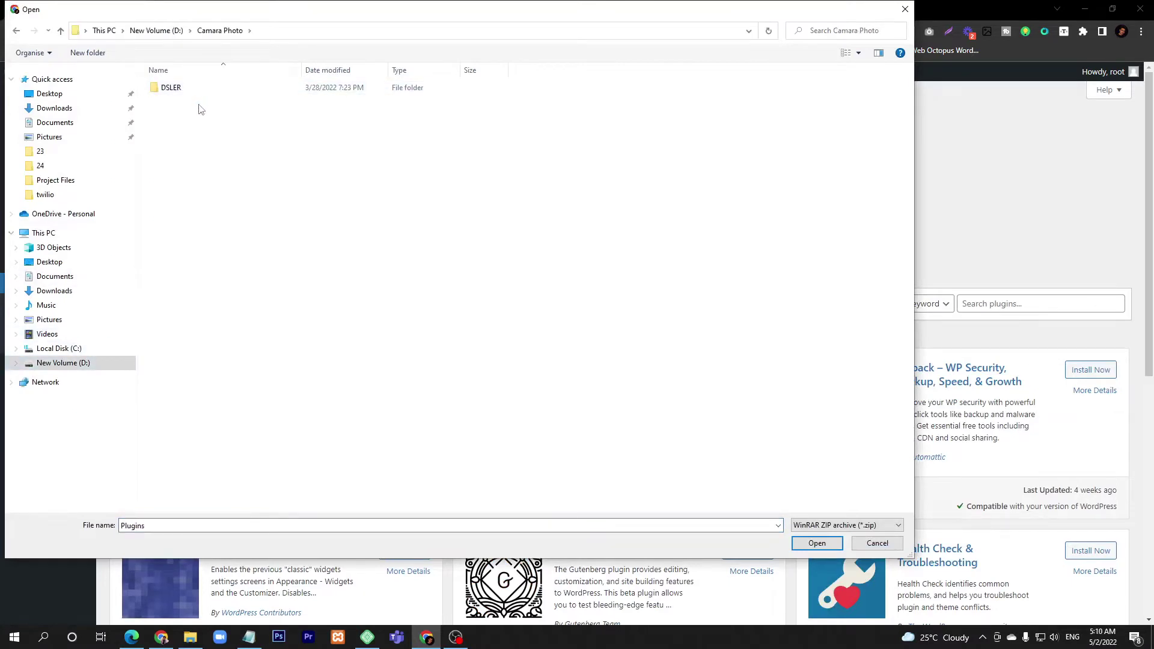
key("alt+Left")
double_click(187, 100)
key("alt+Left")
double_click(189, 112)
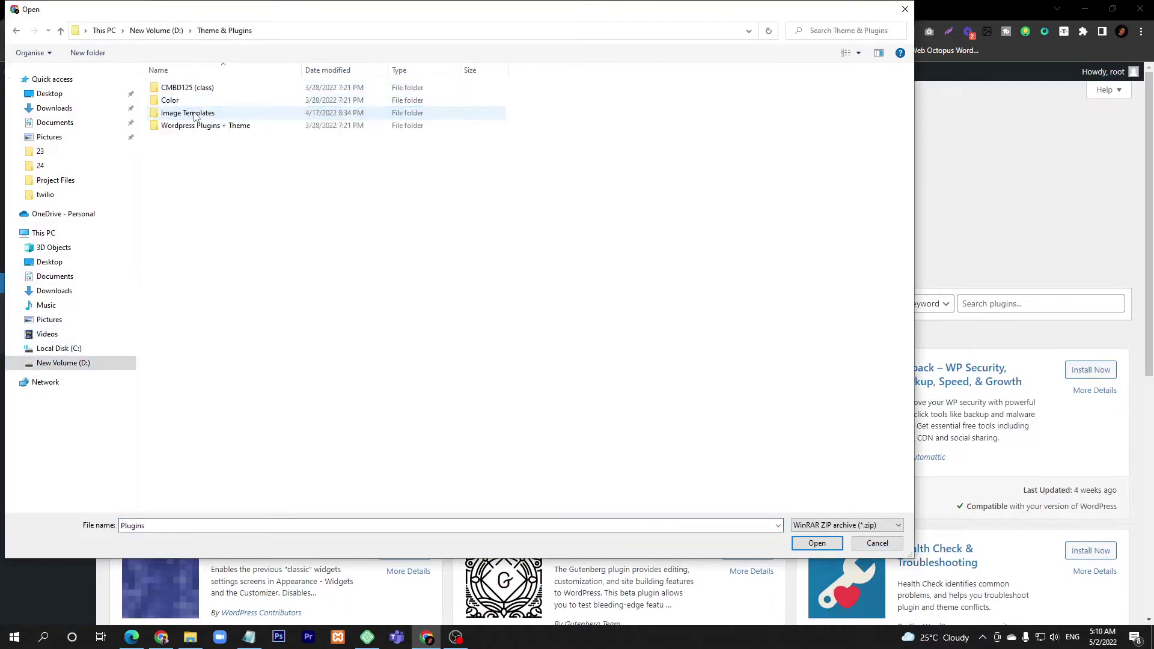
double_click(198, 125)
double_click(180, 89)
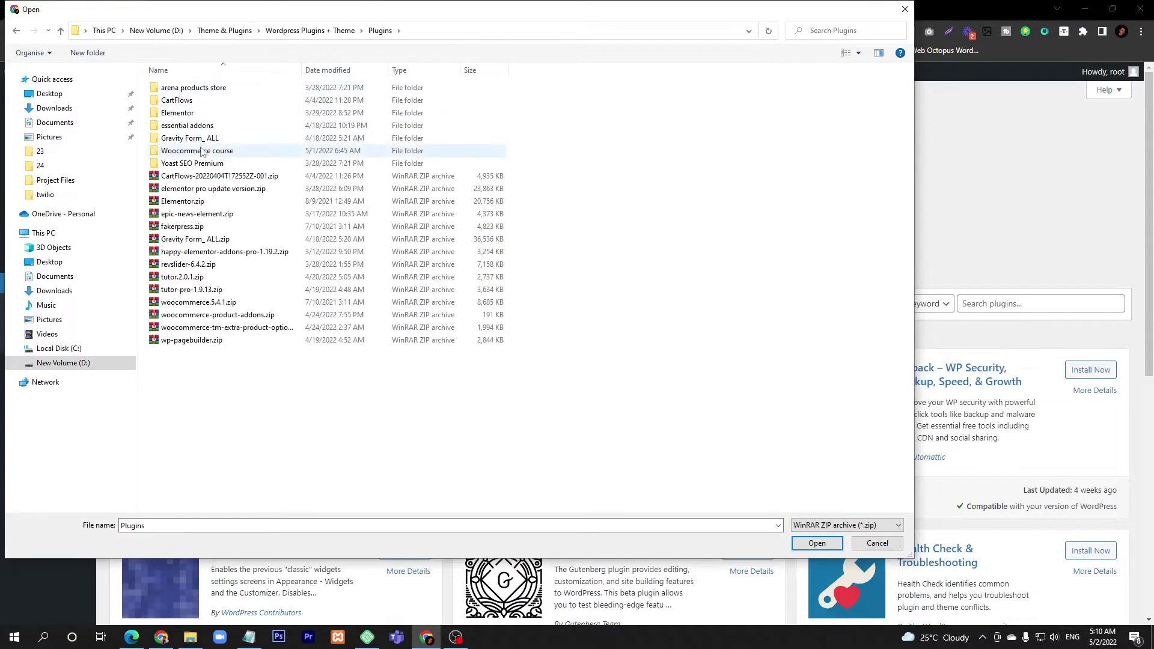
double_click(189, 138)
double_click(204, 151)
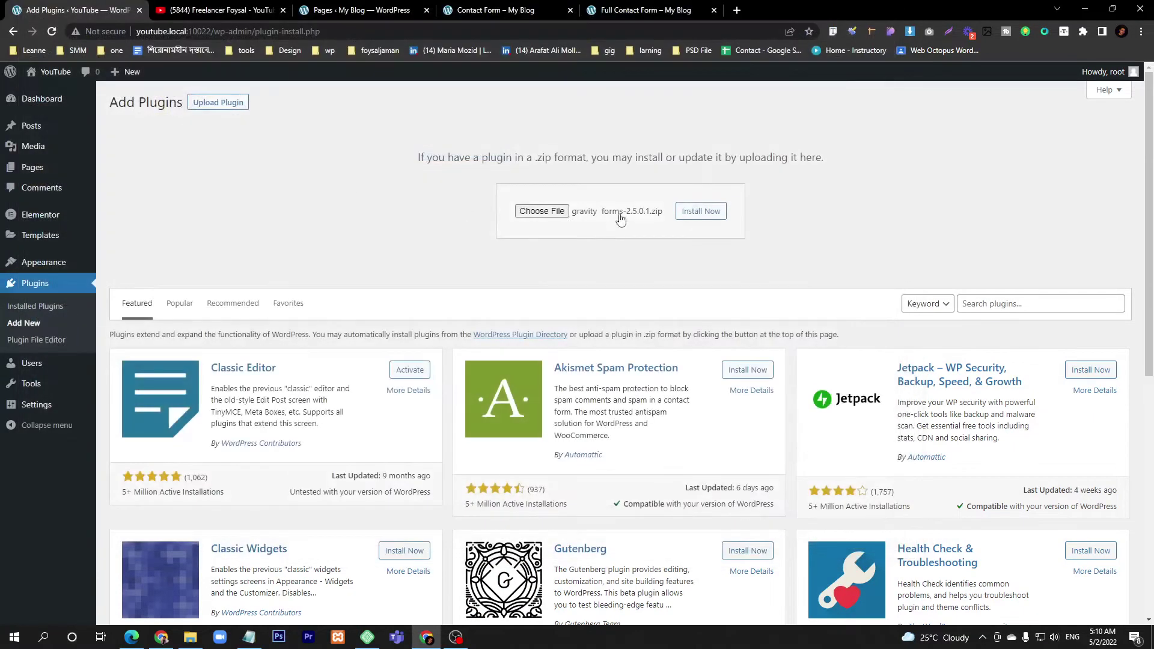
- Install the uploaded Gravity Forms 2.5.0.1 zip and activate the plugin
left_click(701, 213)
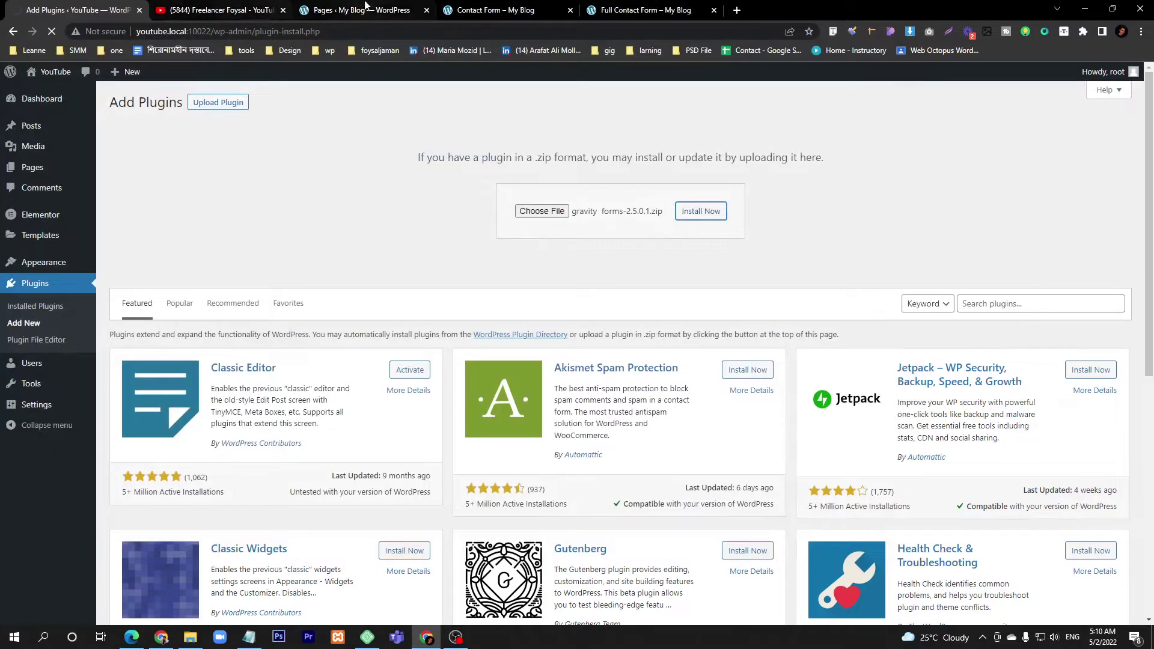
left_click(651, 7)
left_click(492, 10)
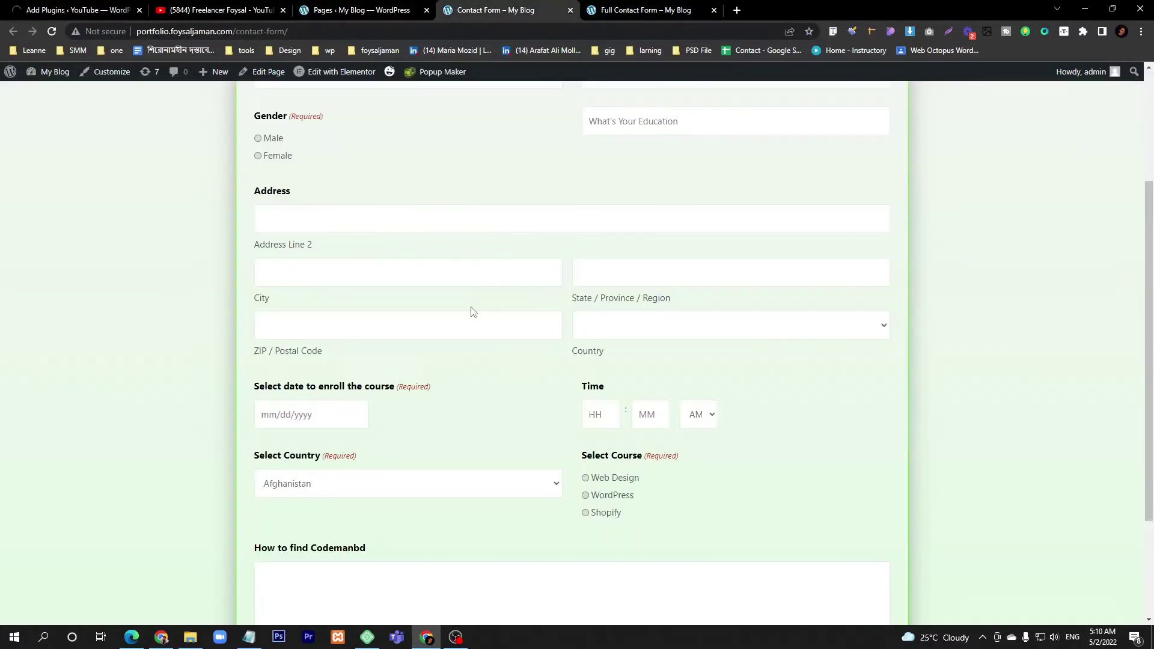
scroll(471, 311, "up", 3)
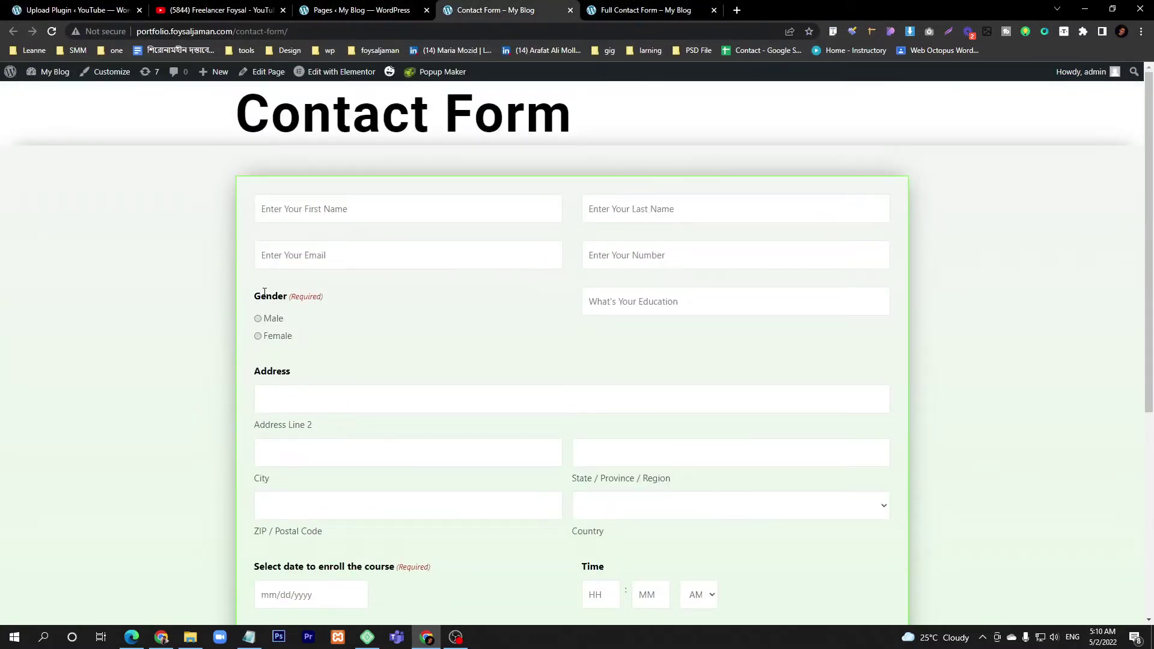
left_click(66, 10)
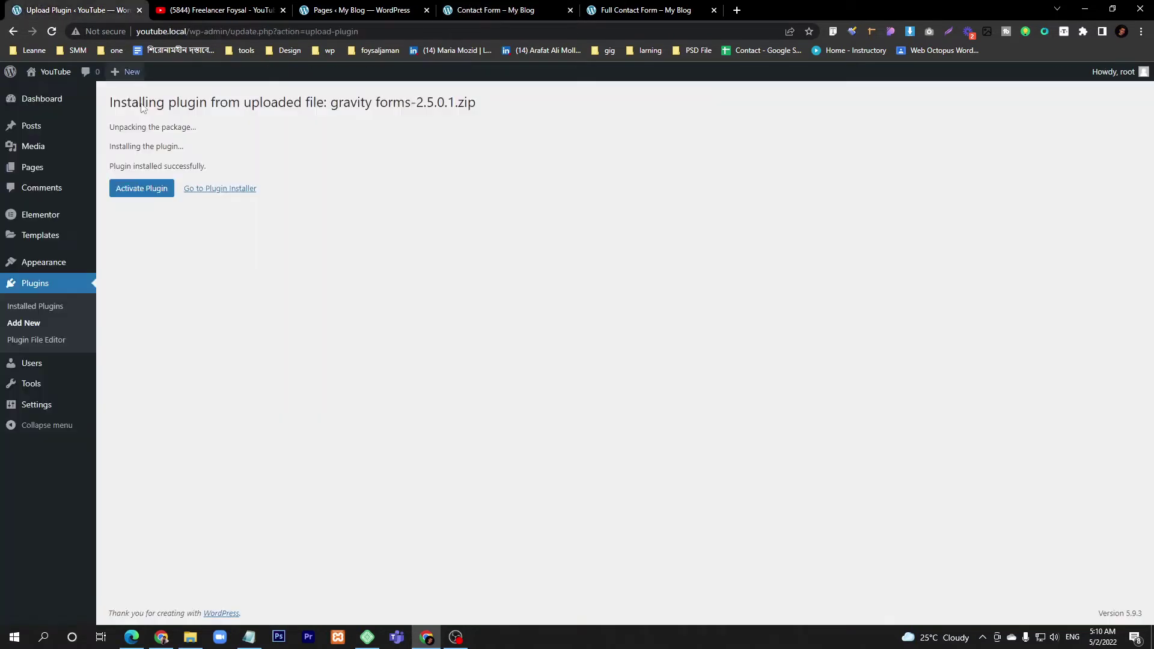
left_click(148, 191)
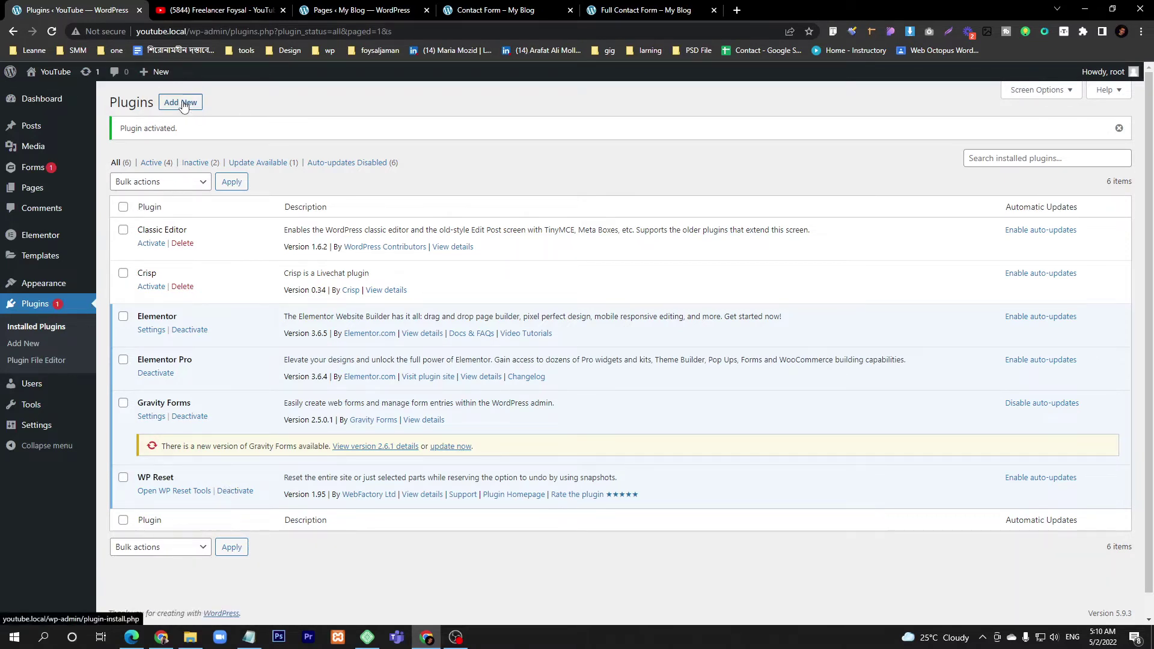
- Choose essential-addons-elementor.5.0.0.zip in the Add New > Upload Plugin form
left_click(183, 106)
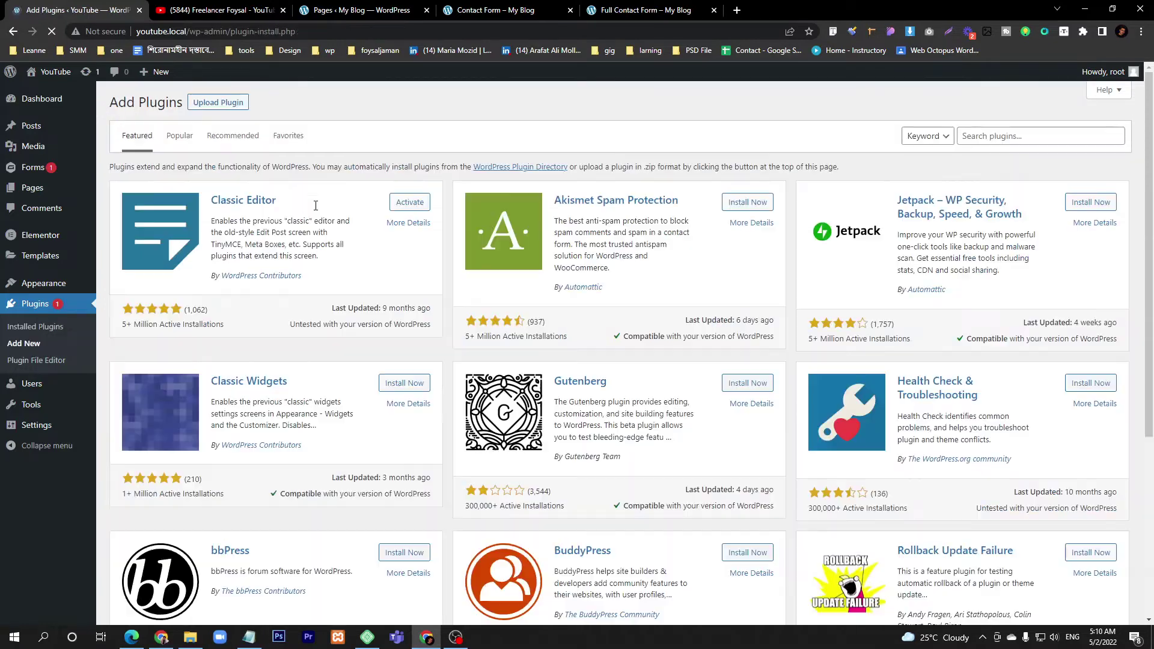
left_click(219, 102)
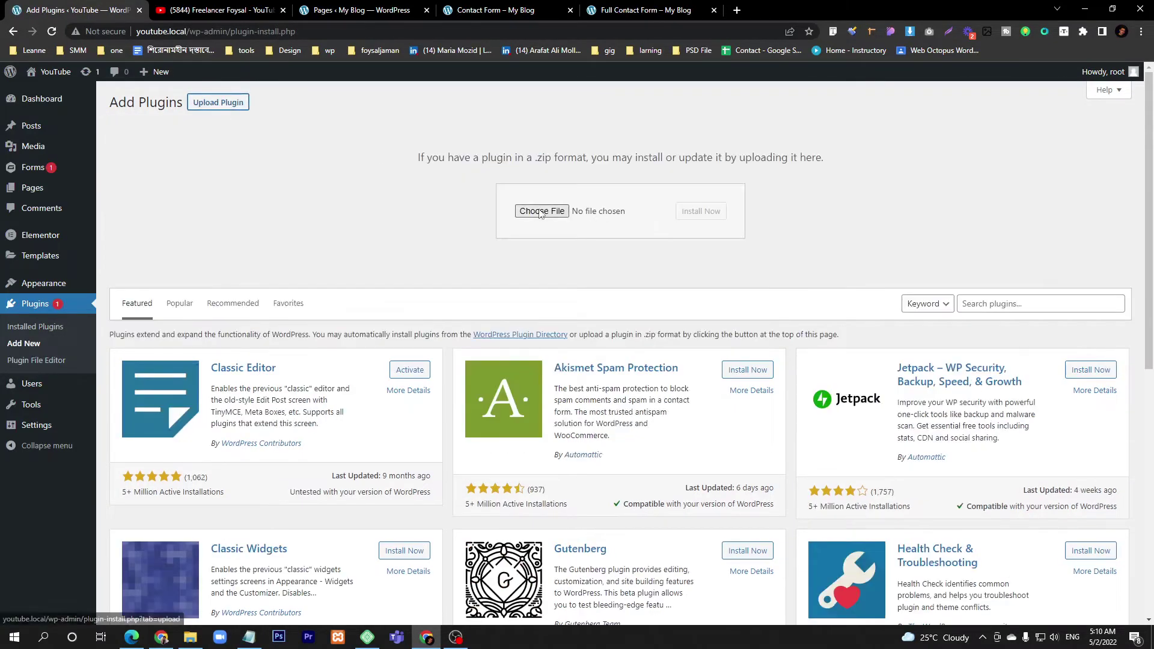
left_click(541, 212)
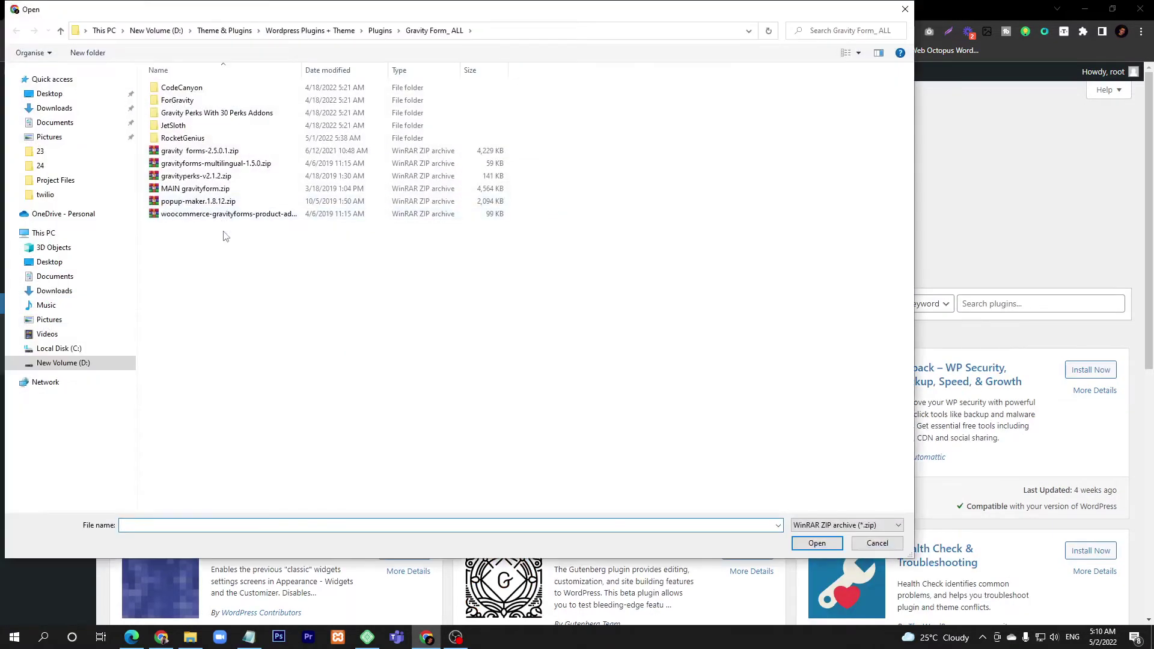
key("BackSpace")
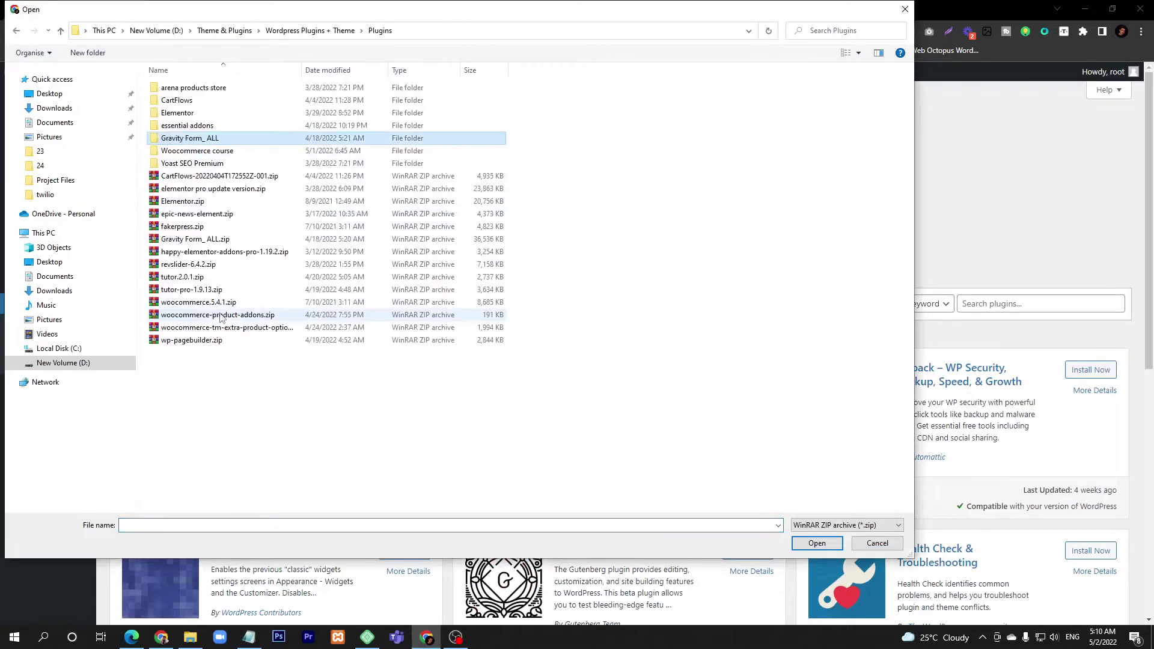
double_click(202, 126)
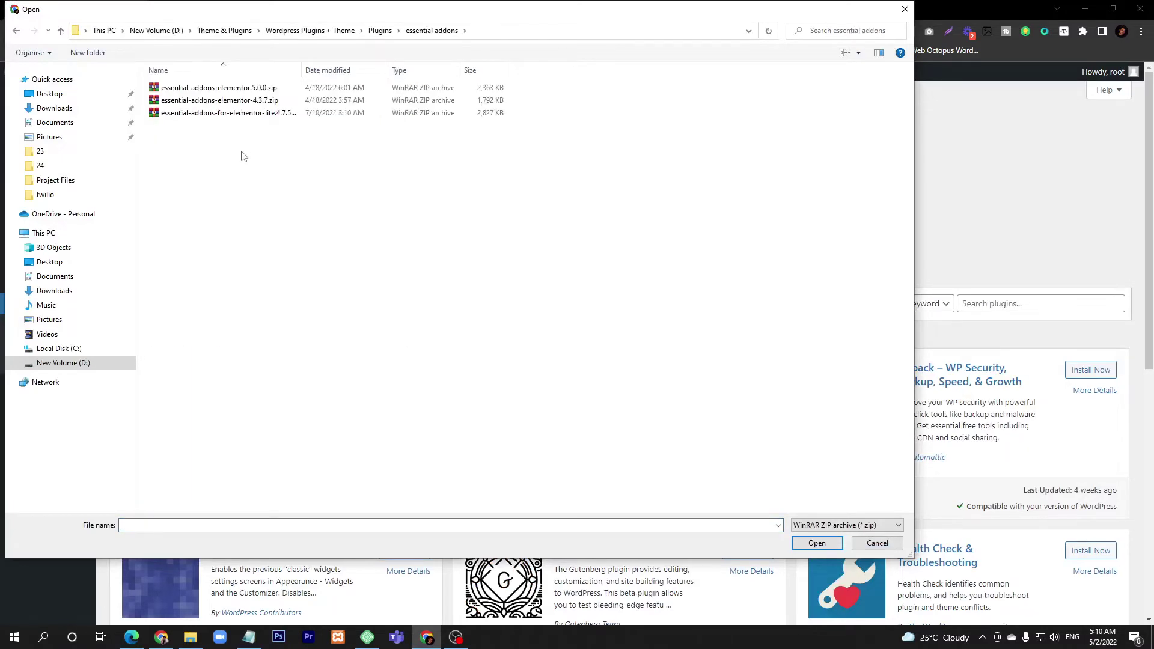
double_click(236, 90)
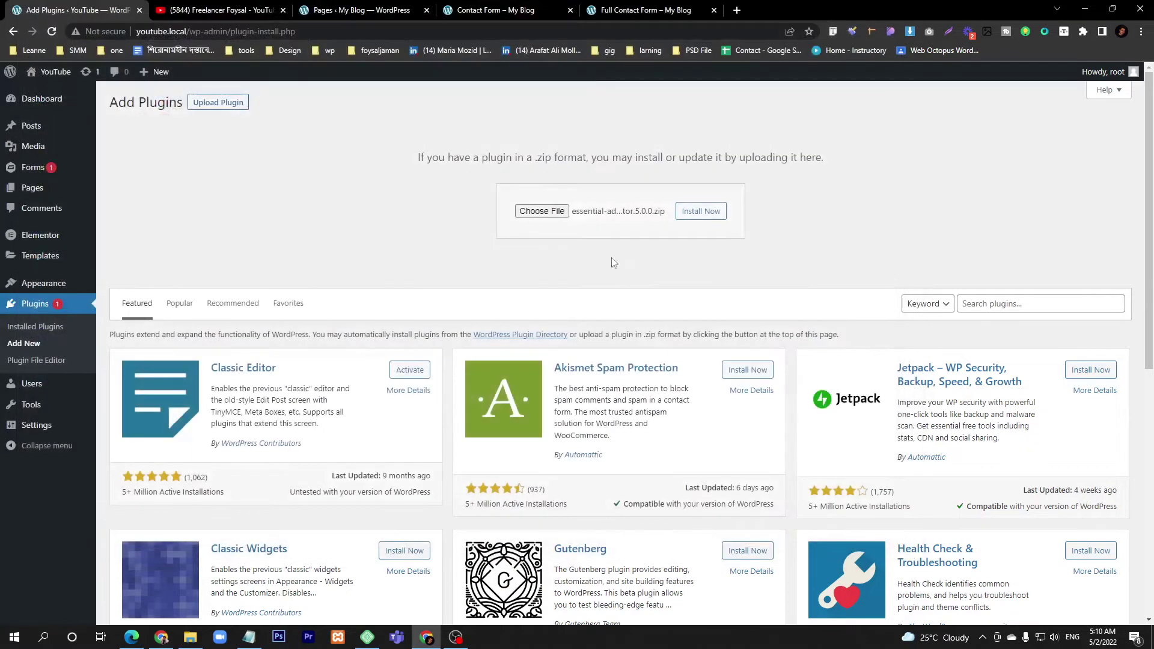
- Install and activate Essential Addons for Elementor, then view the YouTube channel's Videos page
left_click(701, 214)
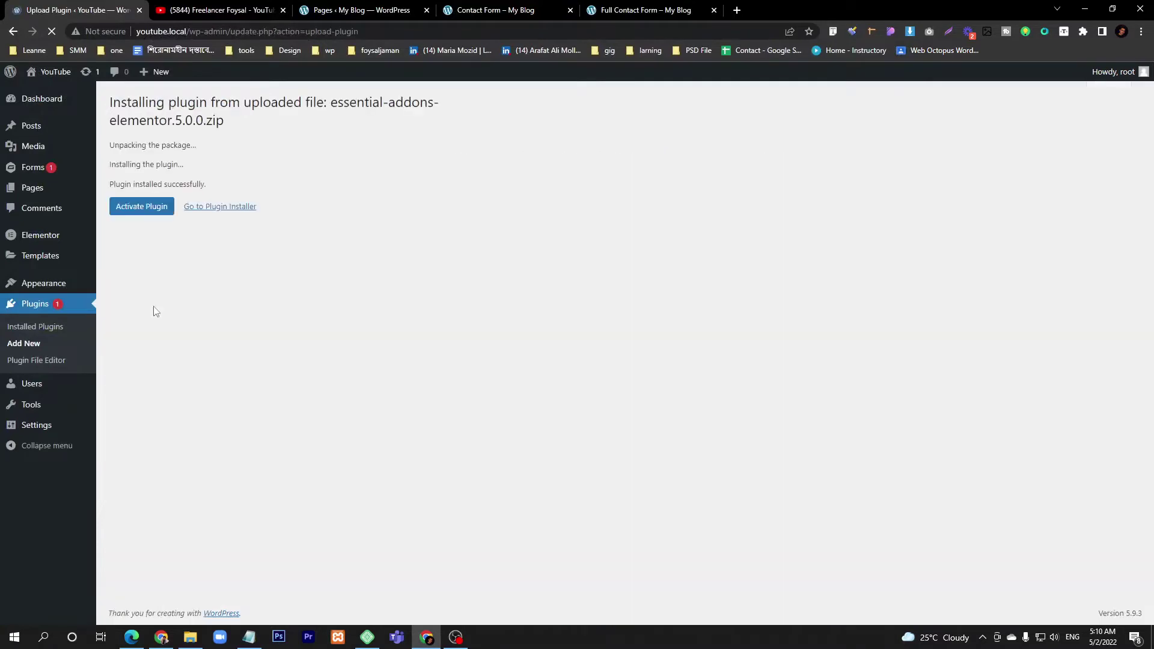
left_click(134, 215)
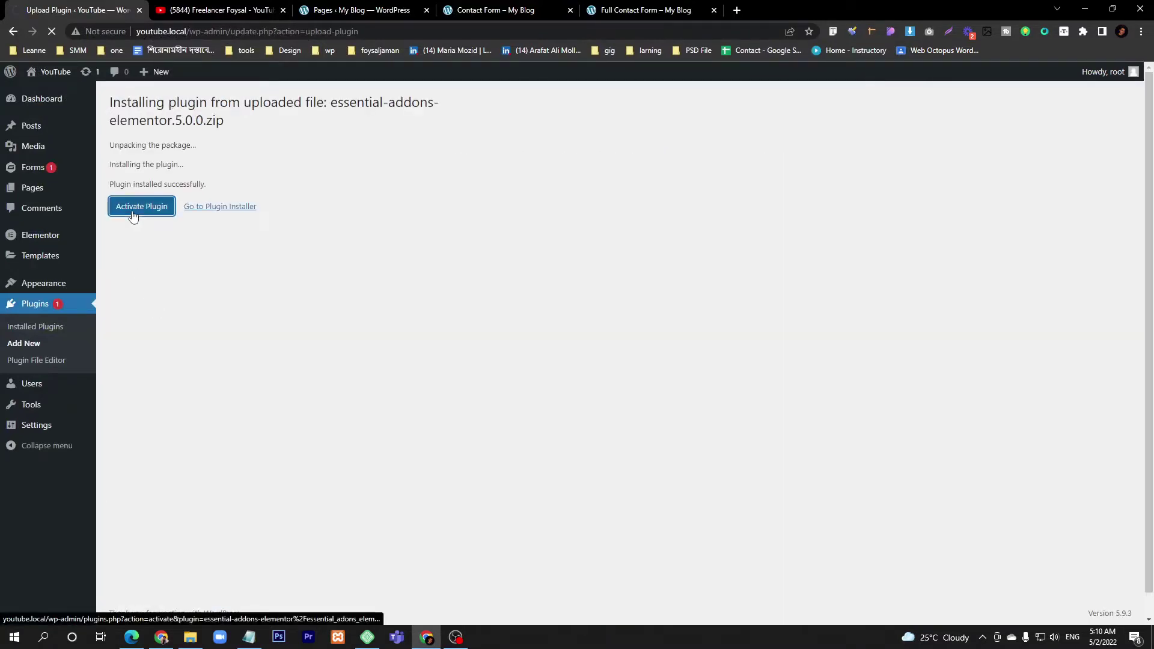
left_click(229, 11)
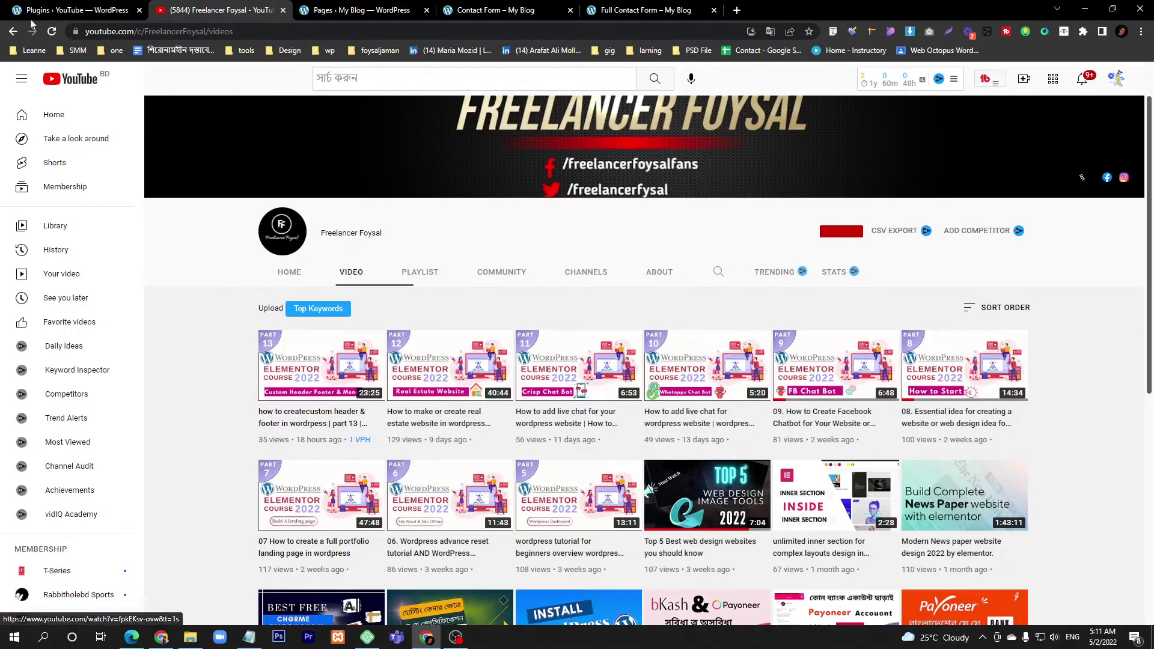
- Return to Installed Plugins and check that Essential Addons and Gravity Forms are active
left_click(77, 10)
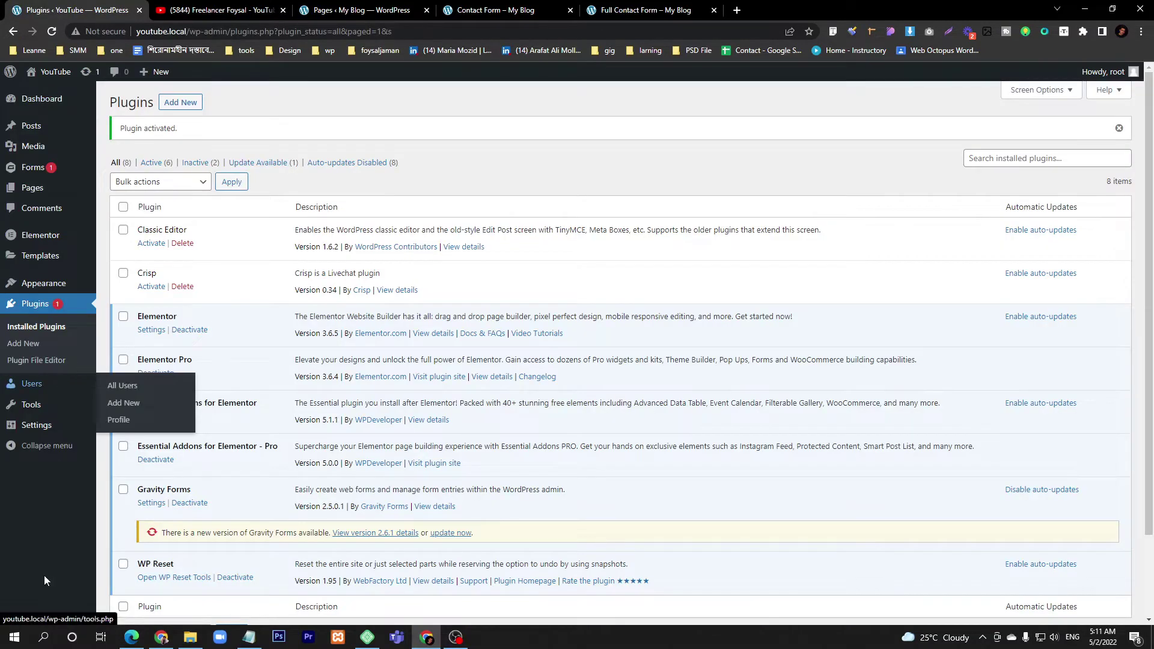
scroll(120, 516, "down", 2)
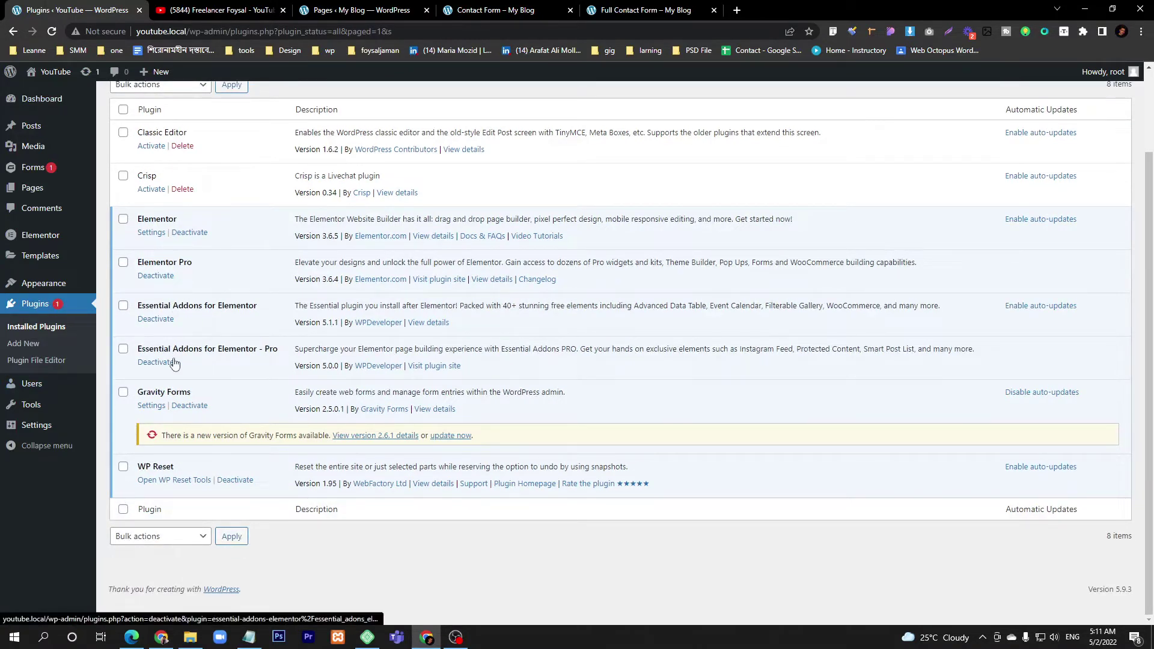
scroll(174, 363, "up", 2)
mouse_move(16, 174)
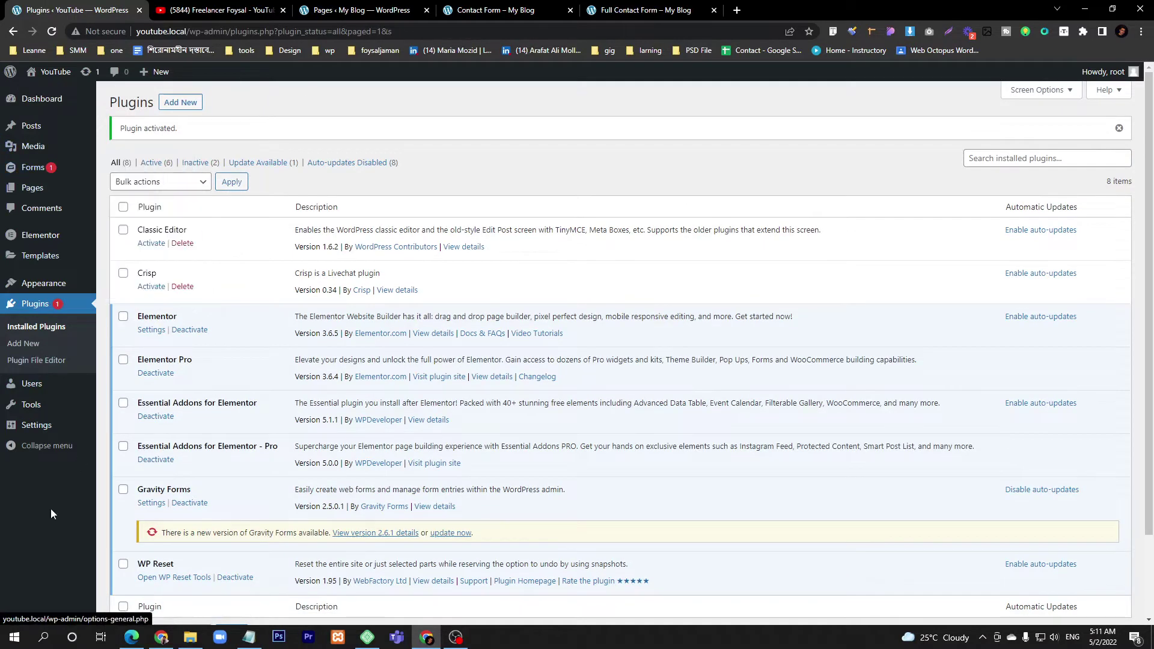
- From Forms > Add New, create a form titled 'Simple Contact Form'
left_click(33, 172)
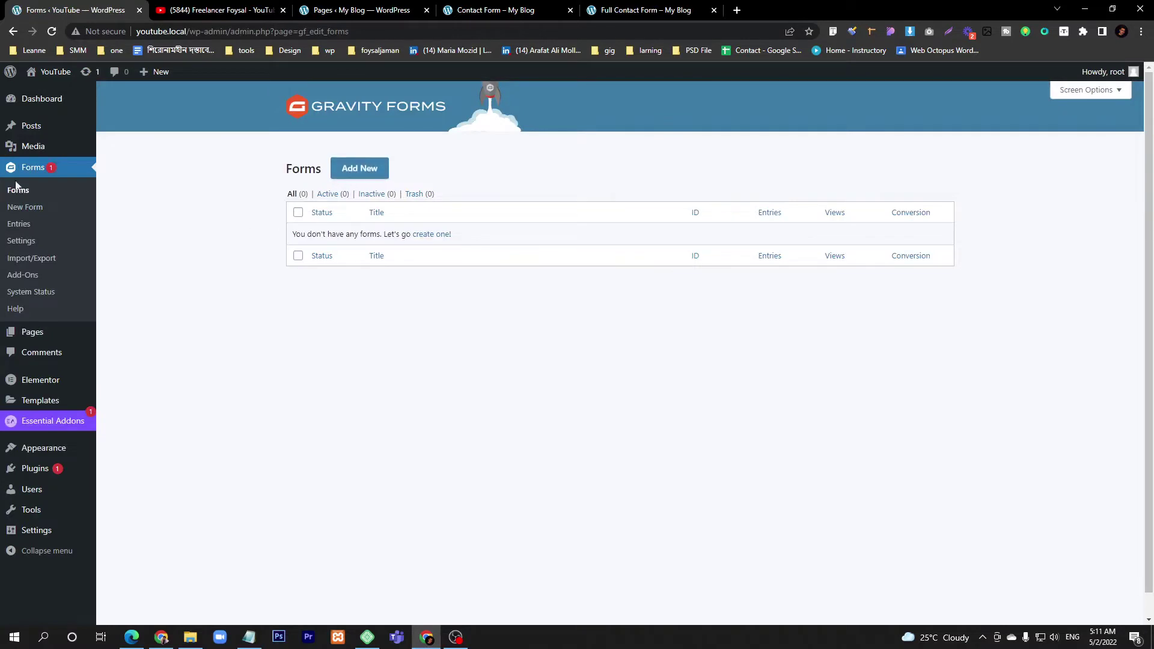
left_click(369, 177)
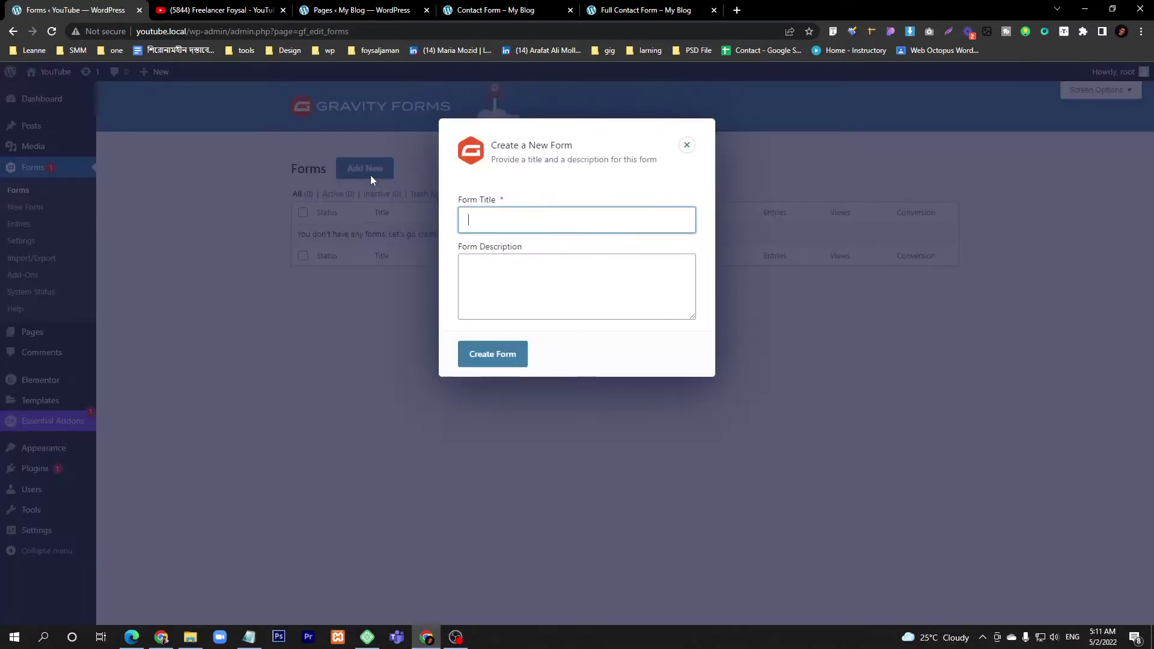
left_click(511, 220)
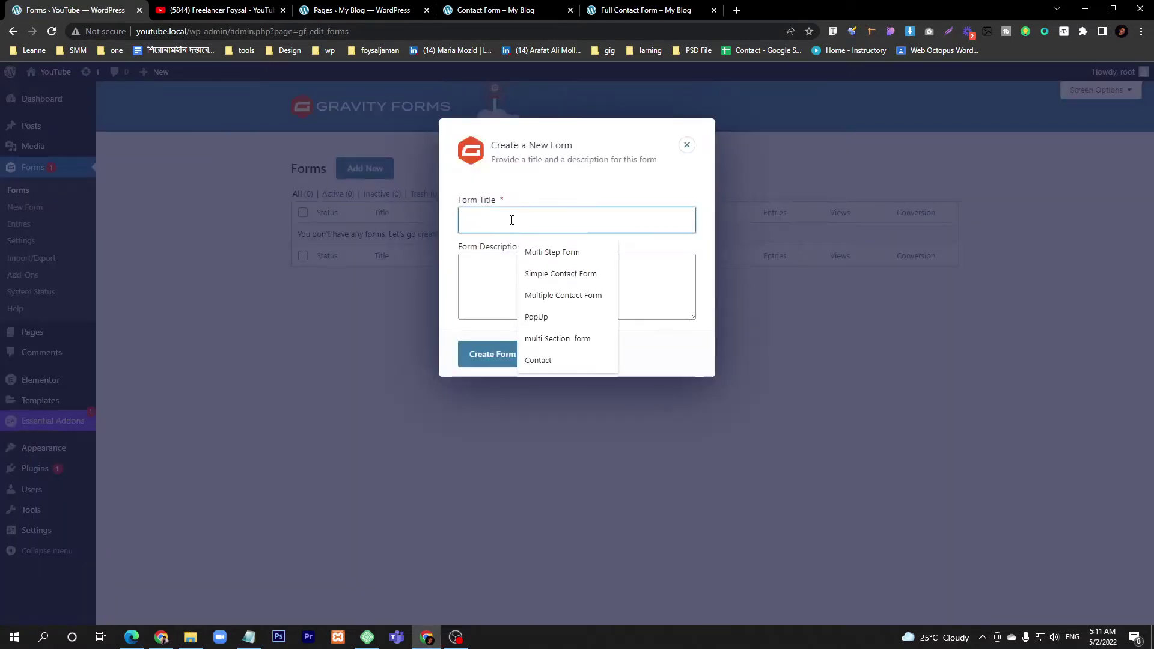
left_click(553, 273)
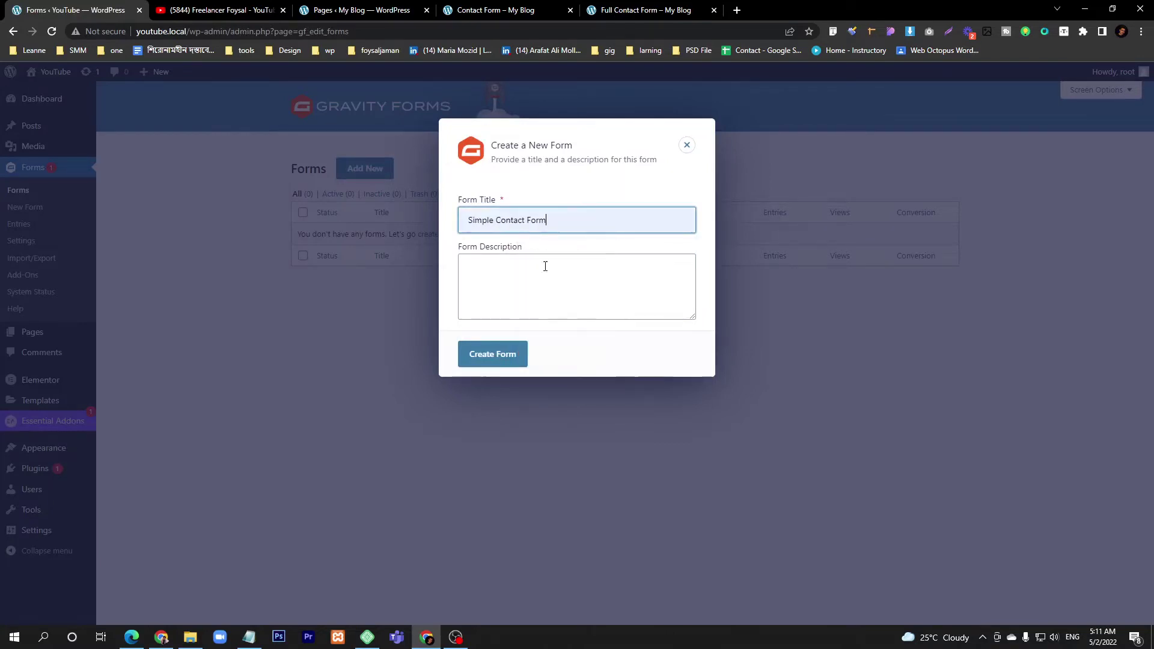
left_click(492, 358)
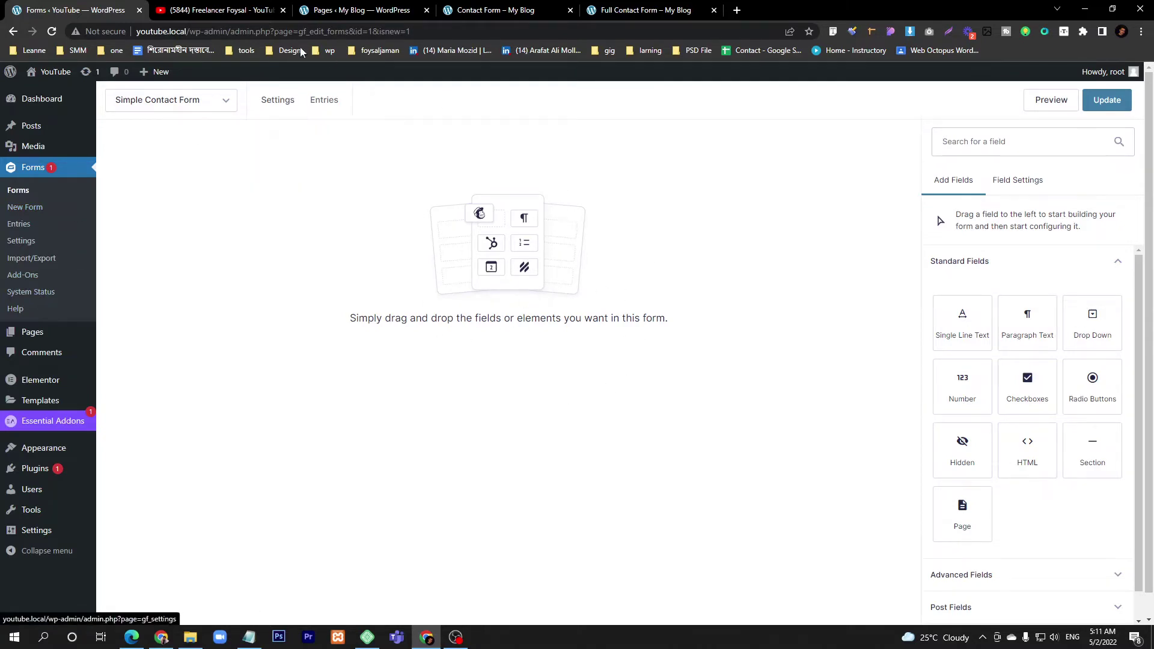
- Review the existing contact form in another tab for reference
left_click(372, 9)
left_click(485, 8)
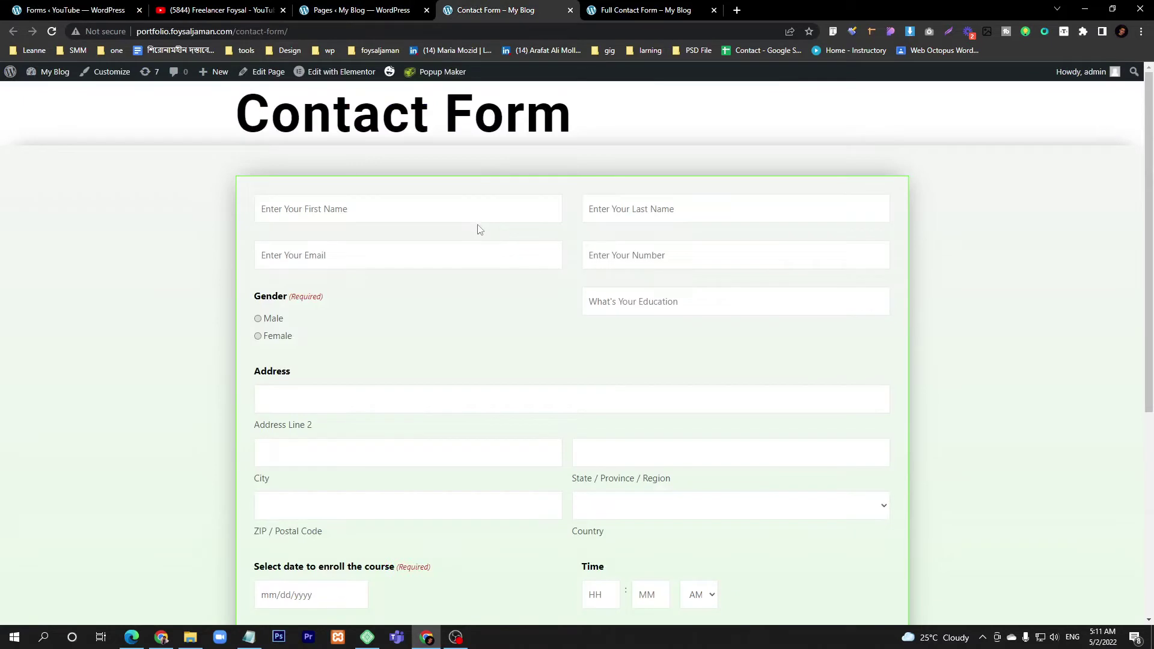
left_click_drag(237, 113, 527, 114)
left_click(154, 83)
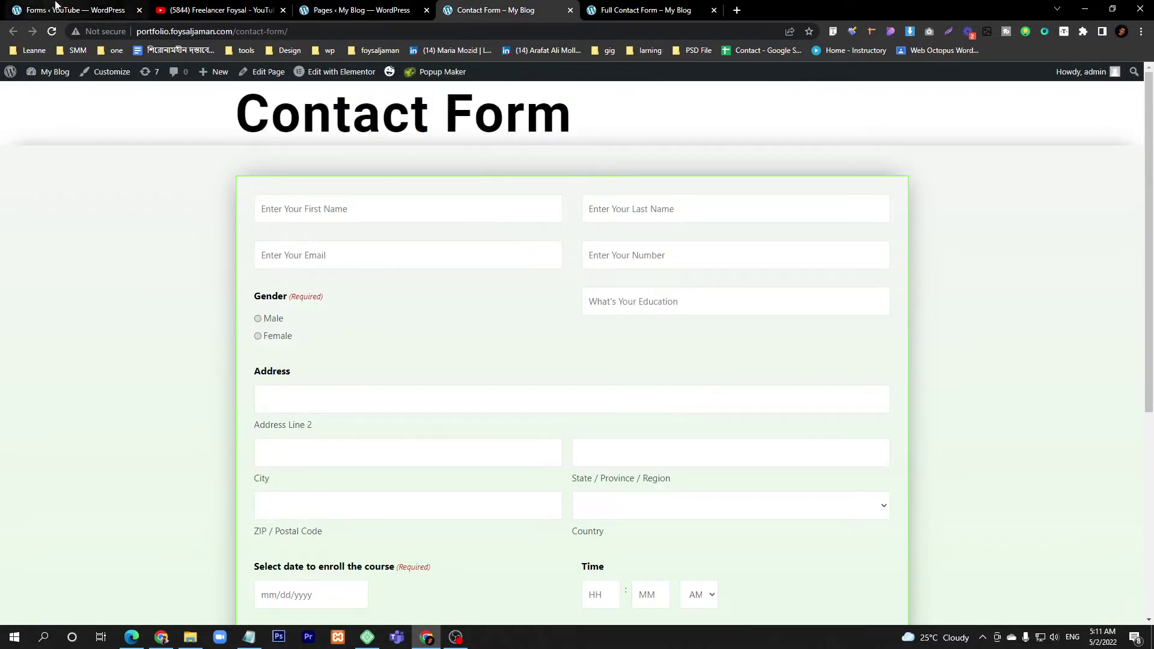
left_click(55, 5)
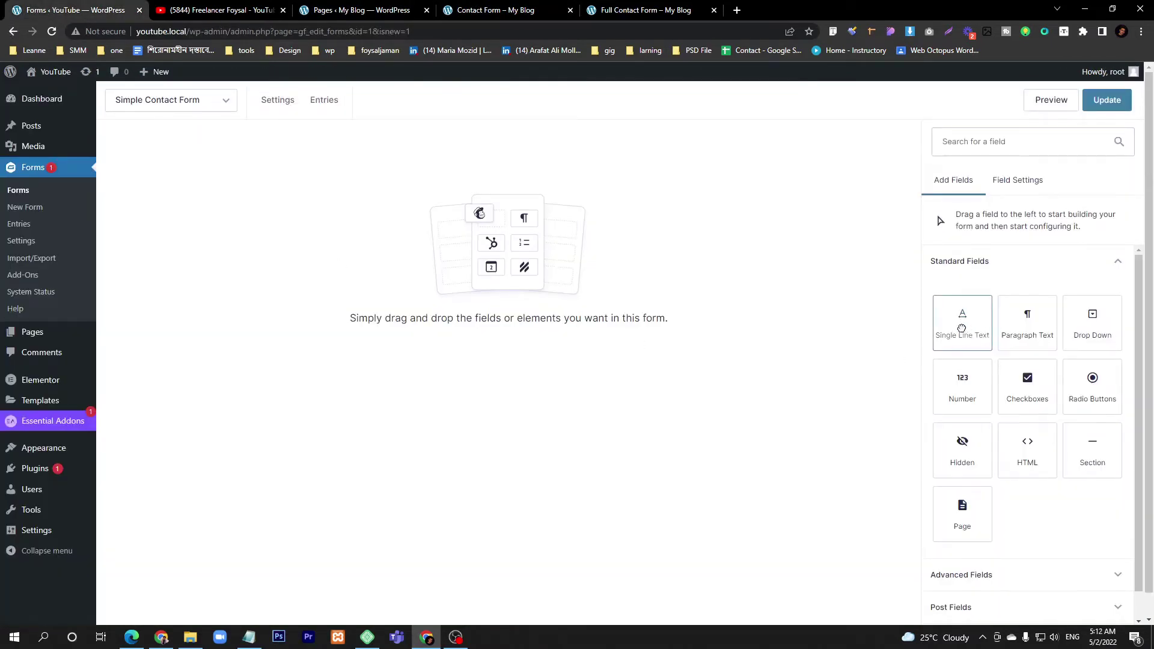
- Add a Single Line Text field to the form and label it 'Name'
left_click_drag(961, 328, 353, 234)
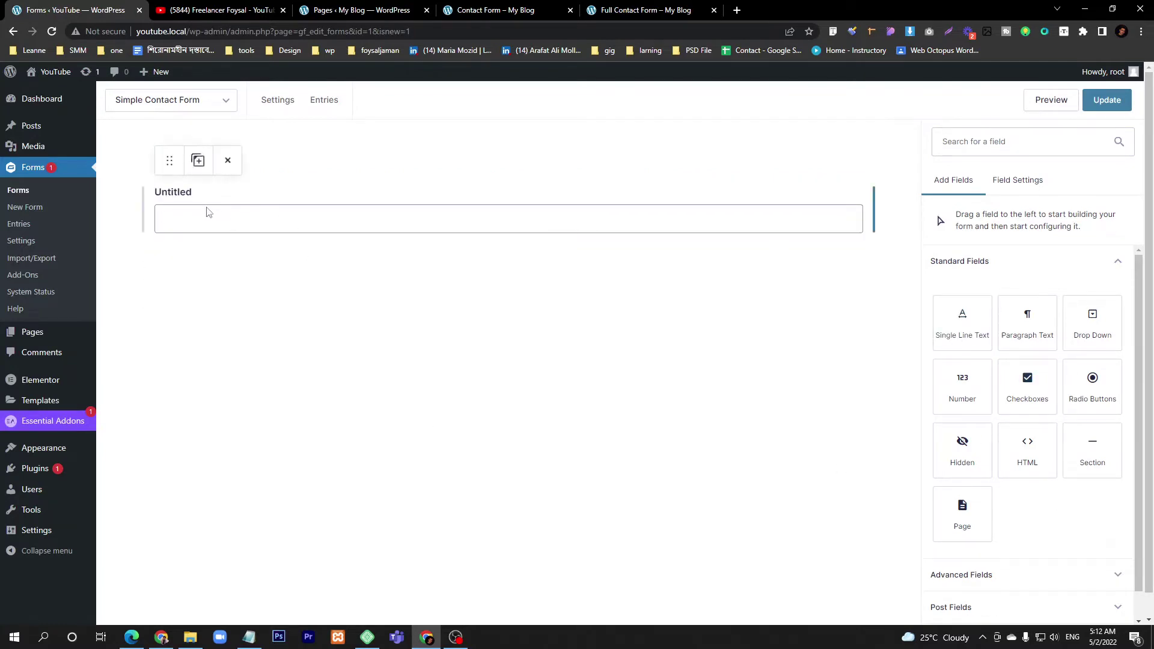
left_click(206, 211)
double_click(983, 324)
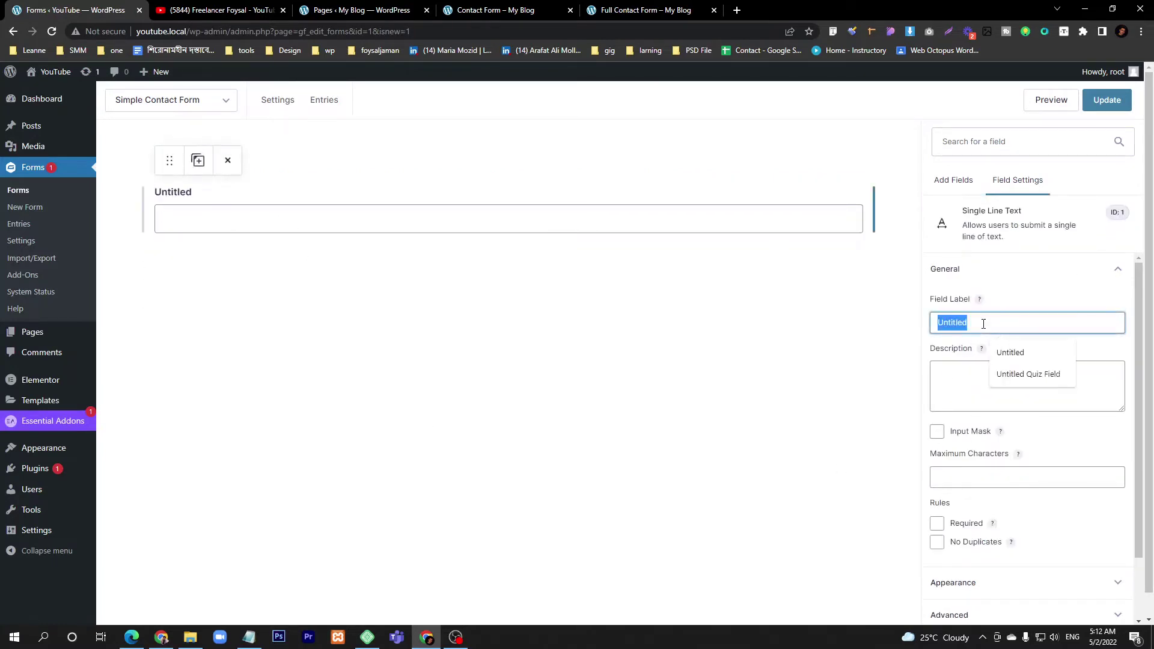
type("N")
key("BackSpace")
type("Na")
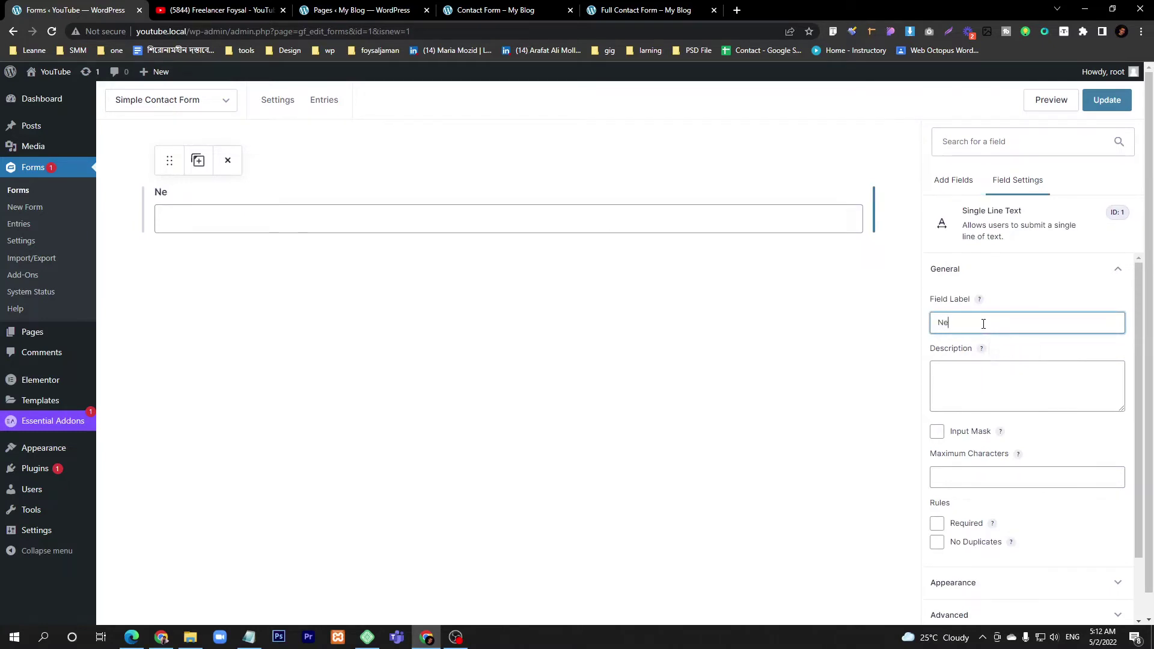
type("me")
scroll(997, 481, "down", 1)
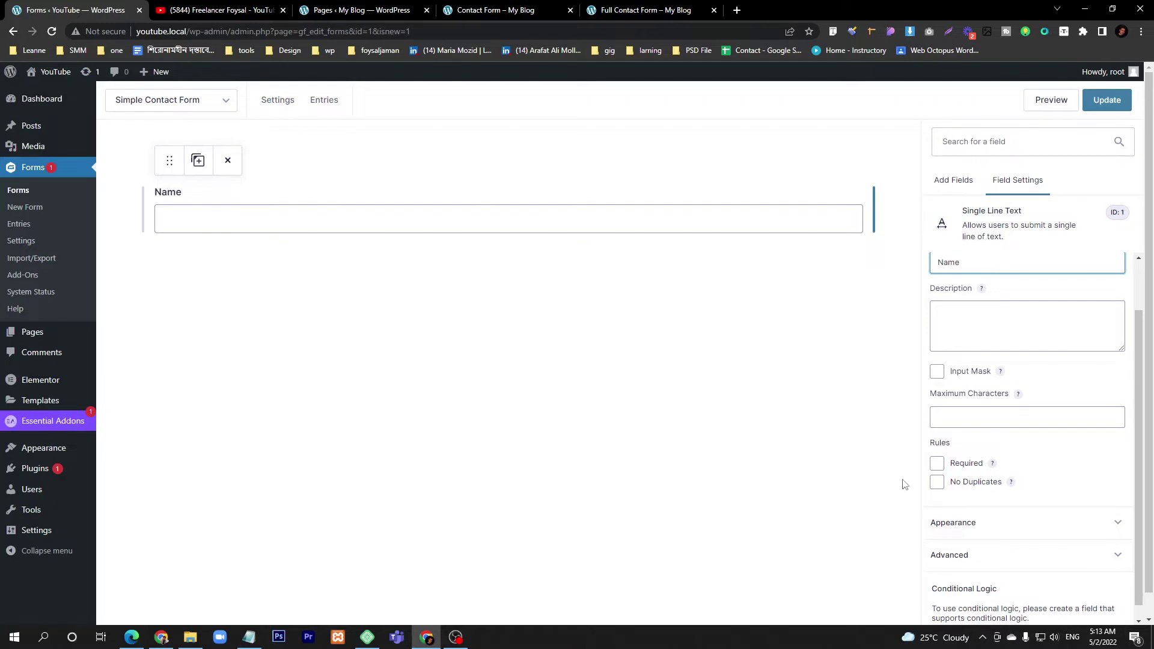
left_click(975, 528)
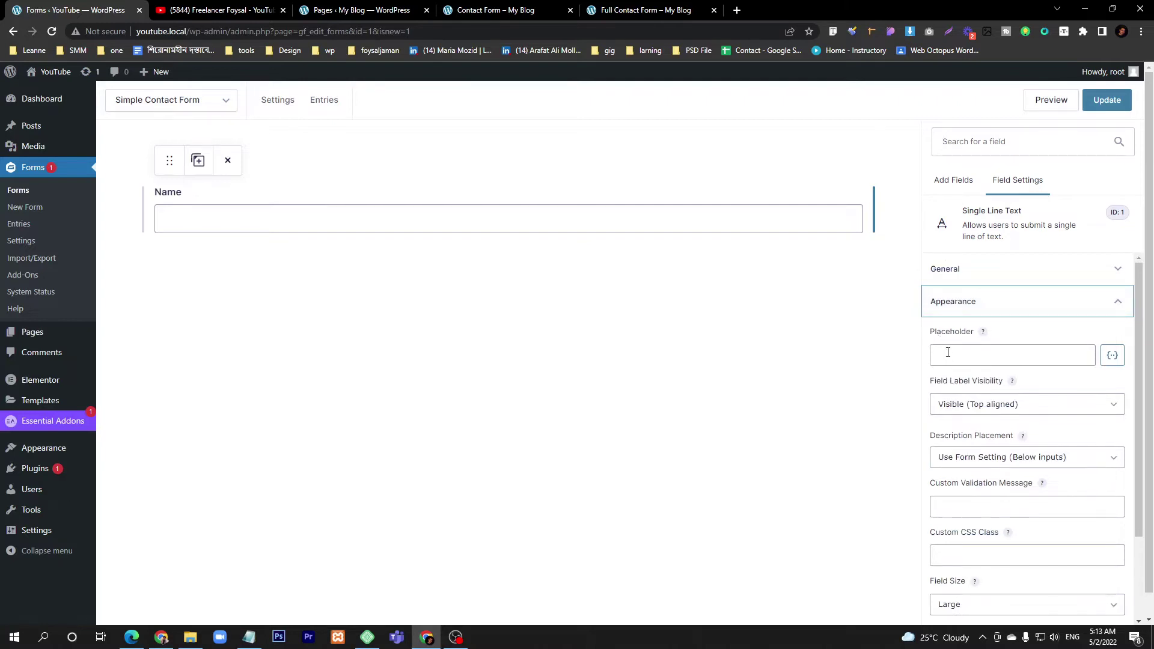
- Give the Name field the placeholder 'Enter Your Name'
left_click(1003, 358)
type("Ente")
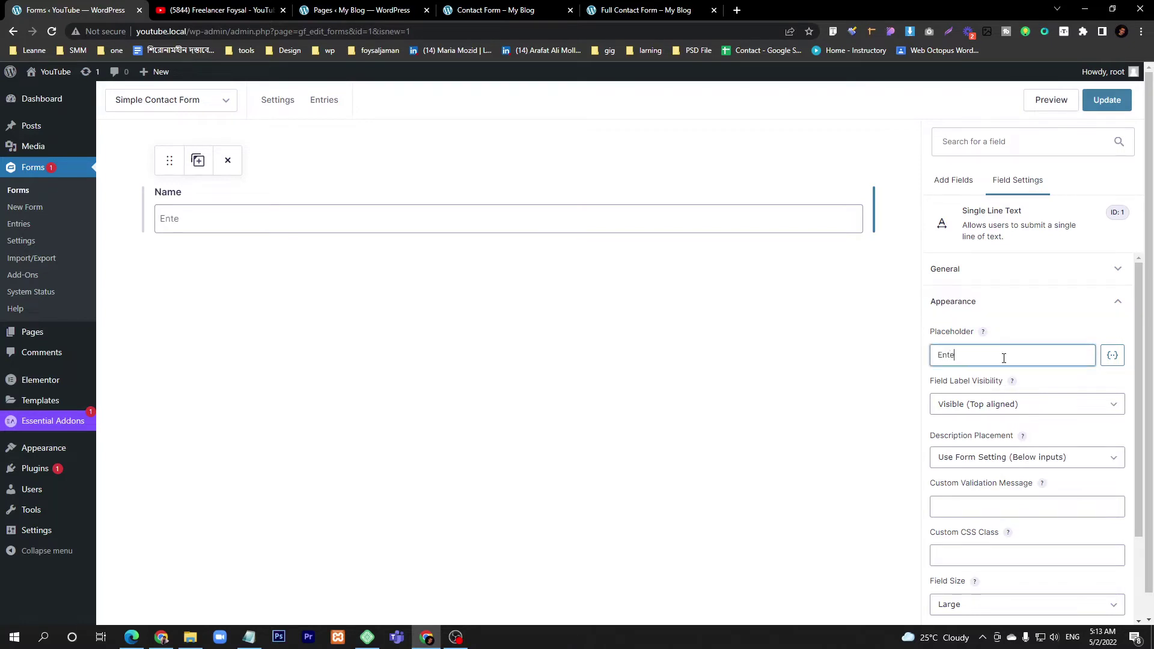
type("r Your Name")
left_click(977, 280)
- Try deleting the Name field's label text, then undo to restore 'Name'
left_click_drag(998, 328, 906, 326)
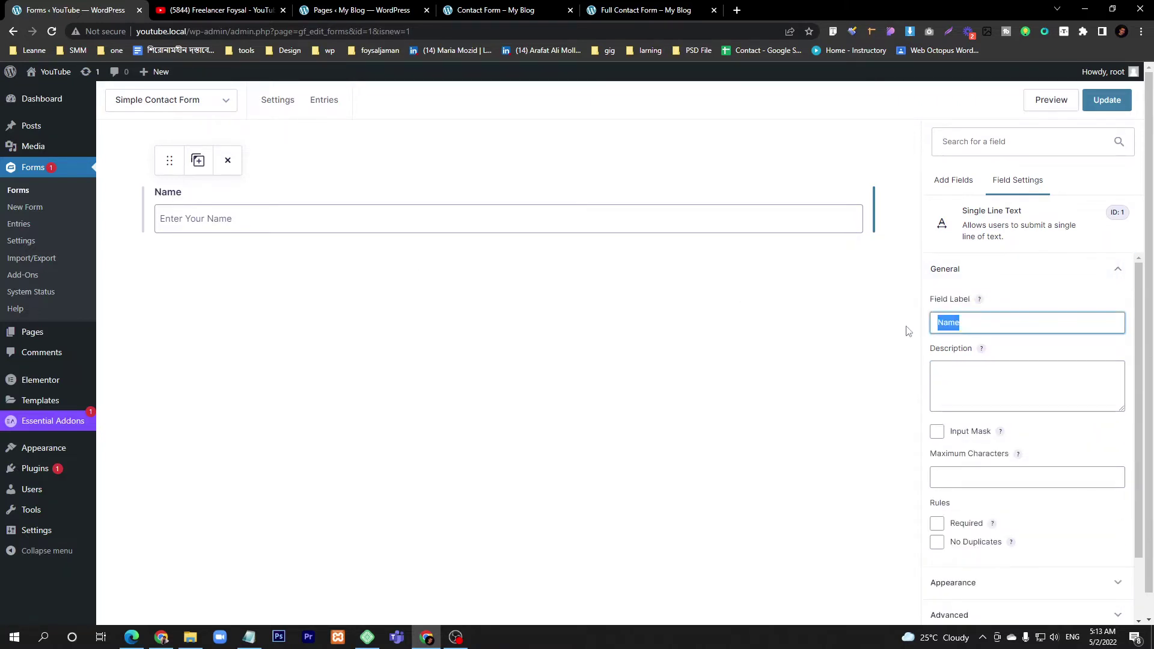
key("BackSpace")
left_click(1042, 282)
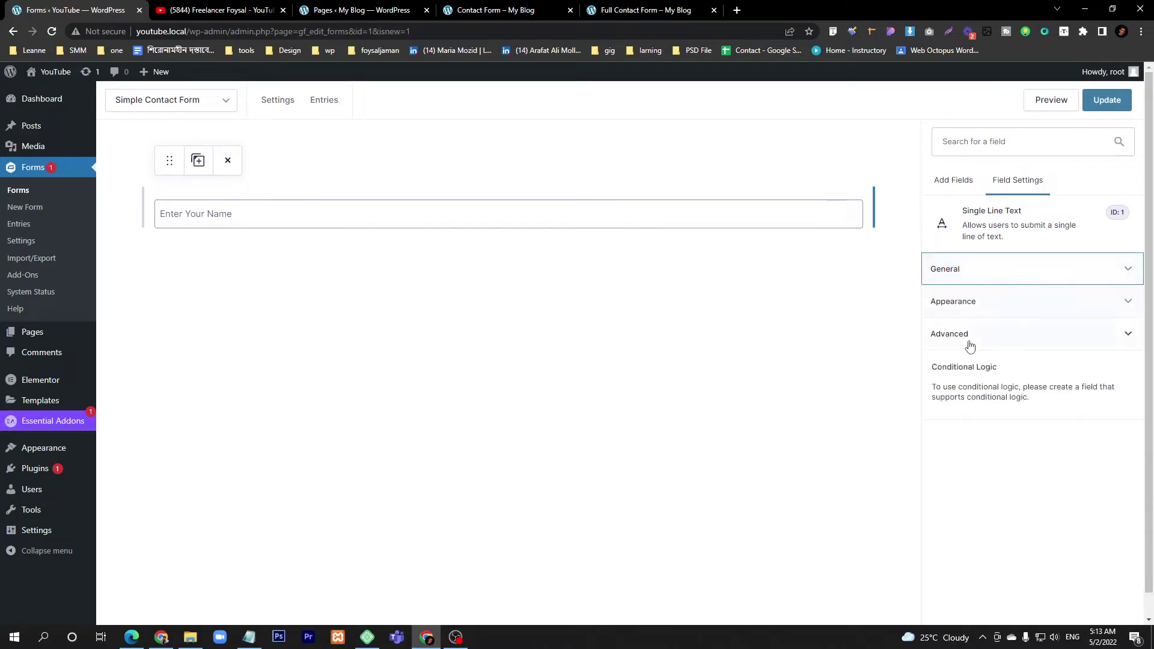
left_click(987, 280)
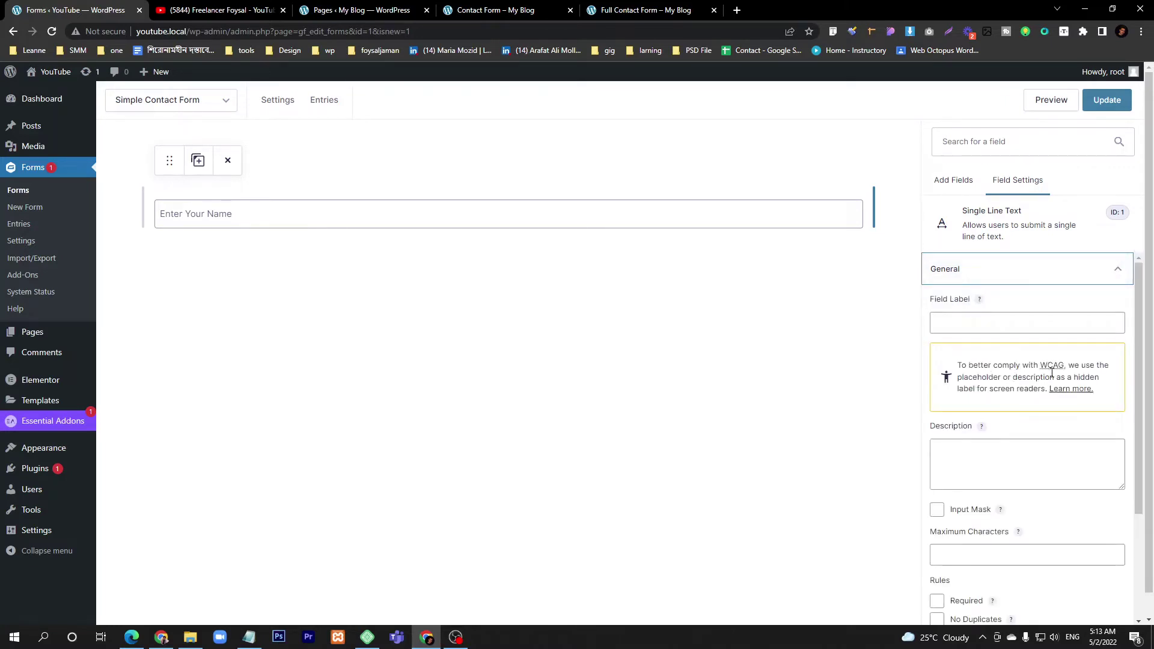
key("ctrl+z")
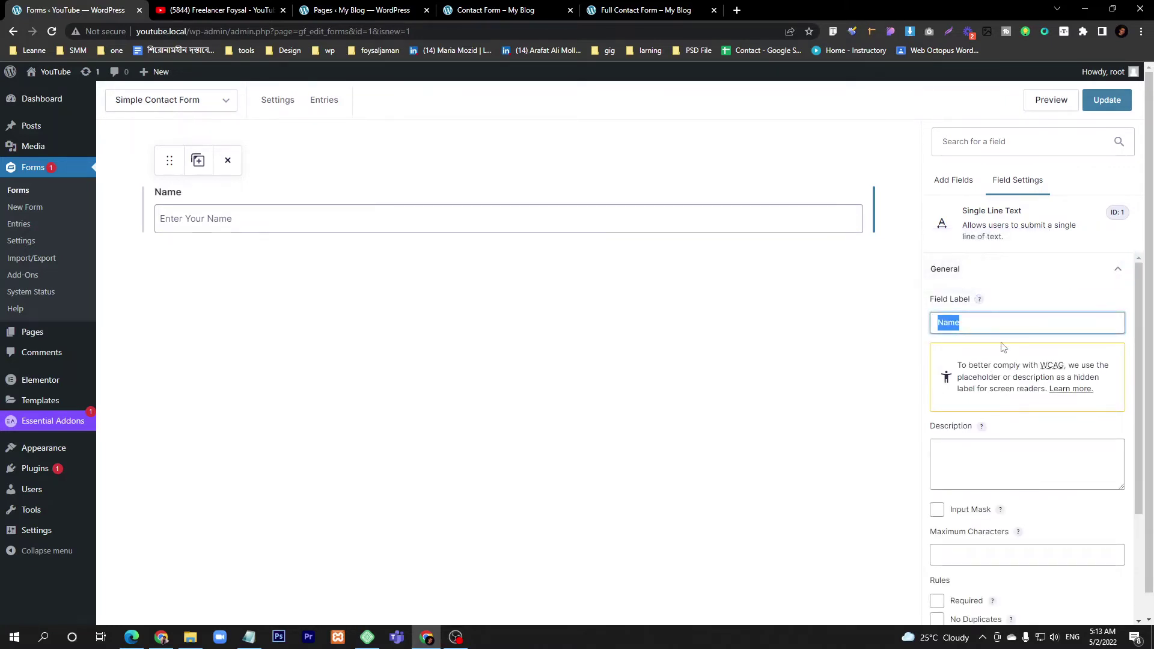
left_click(1001, 274)
- Set the Name field's Field Label Visibility to Hidden in Appearance
left_click(990, 305)
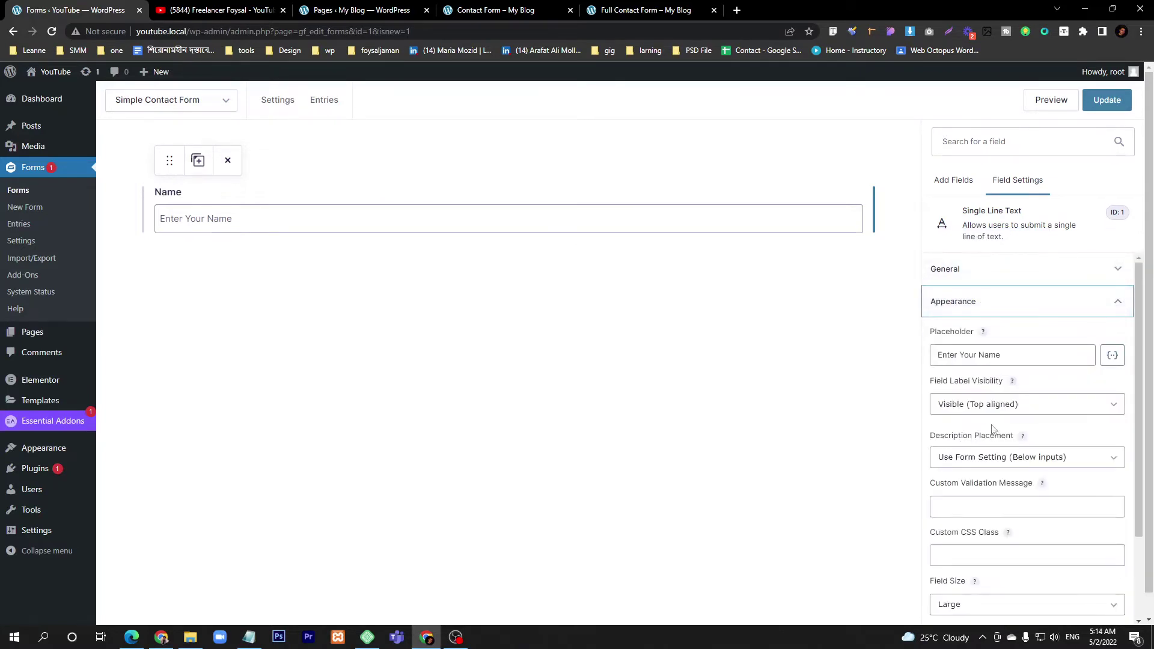
left_click(947, 404)
left_click(948, 428)
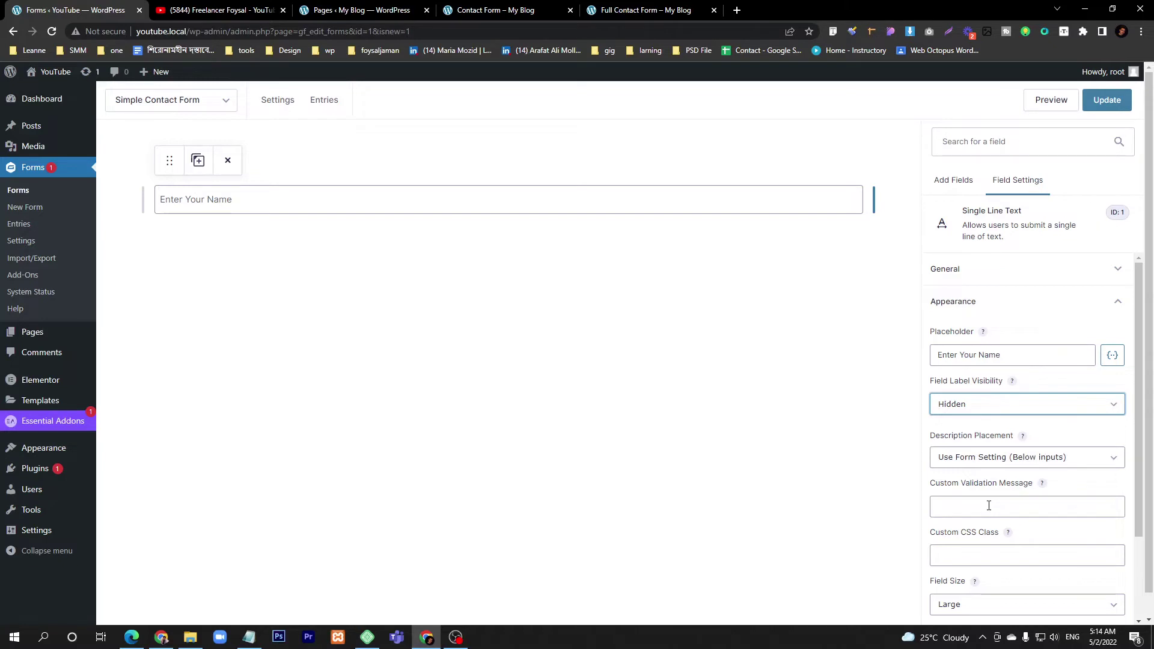
left_click(1012, 459)
left_click(1012, 461)
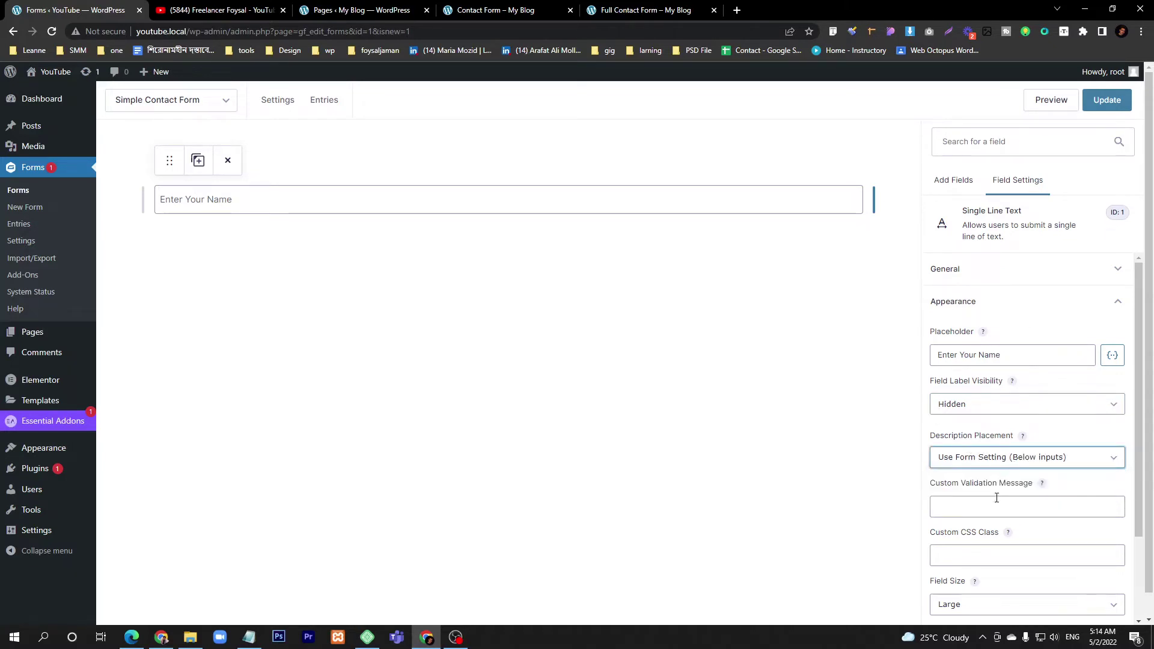
left_click(1013, 509)
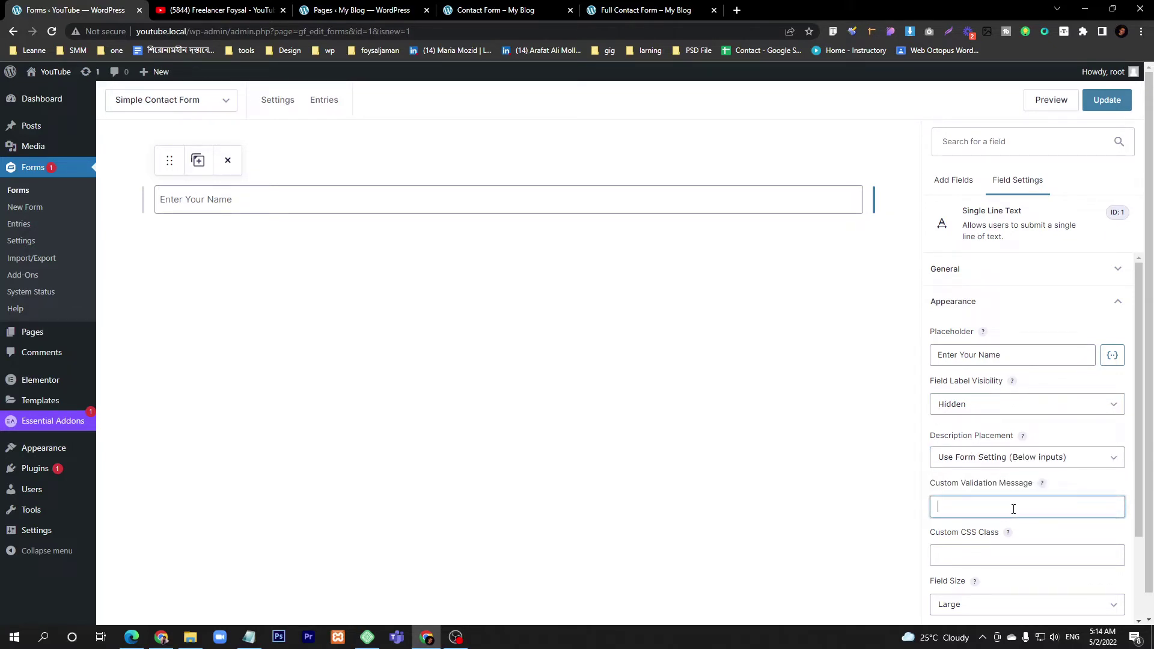
- Apply the gf_left_half custom CSS class to the Name field and show Add Fields
left_click(979, 559)
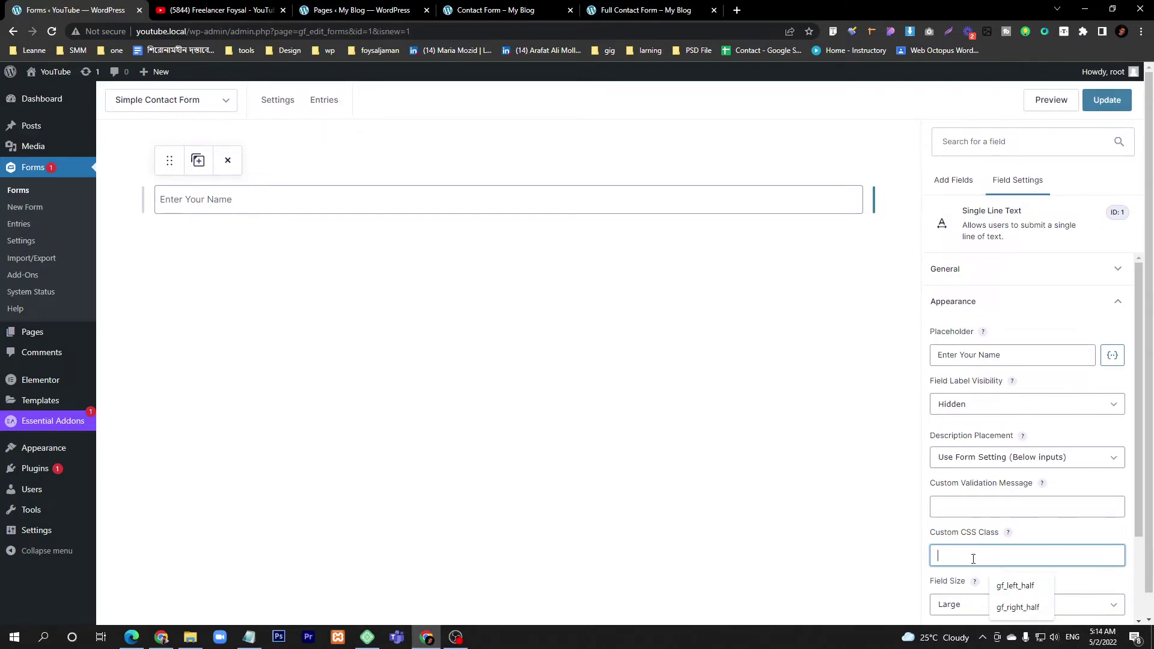
left_click(1028, 587)
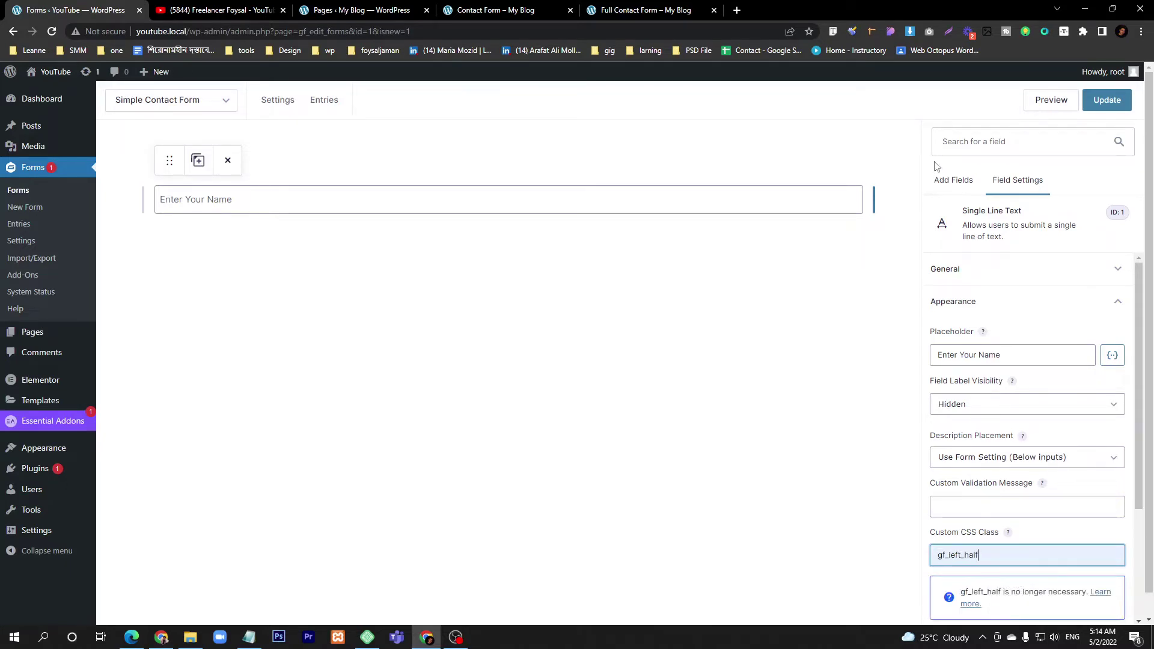
left_click(942, 181)
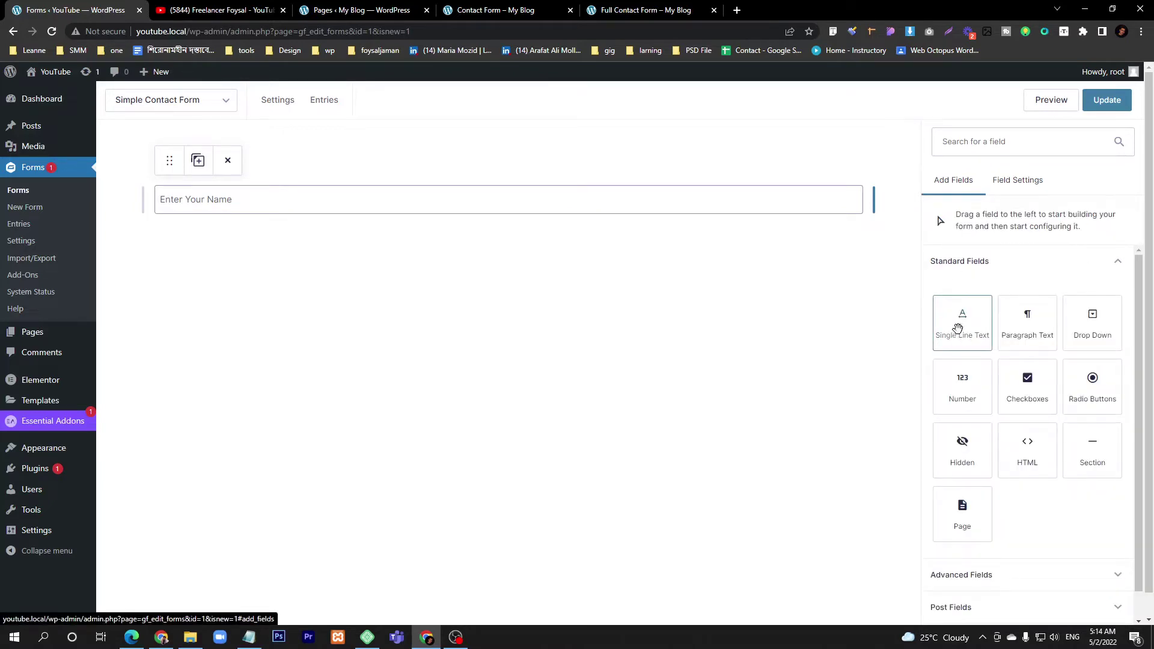
- Add a test single line text field beside Name with the gf_right_half class
left_click_drag(961, 323, 859, 203)
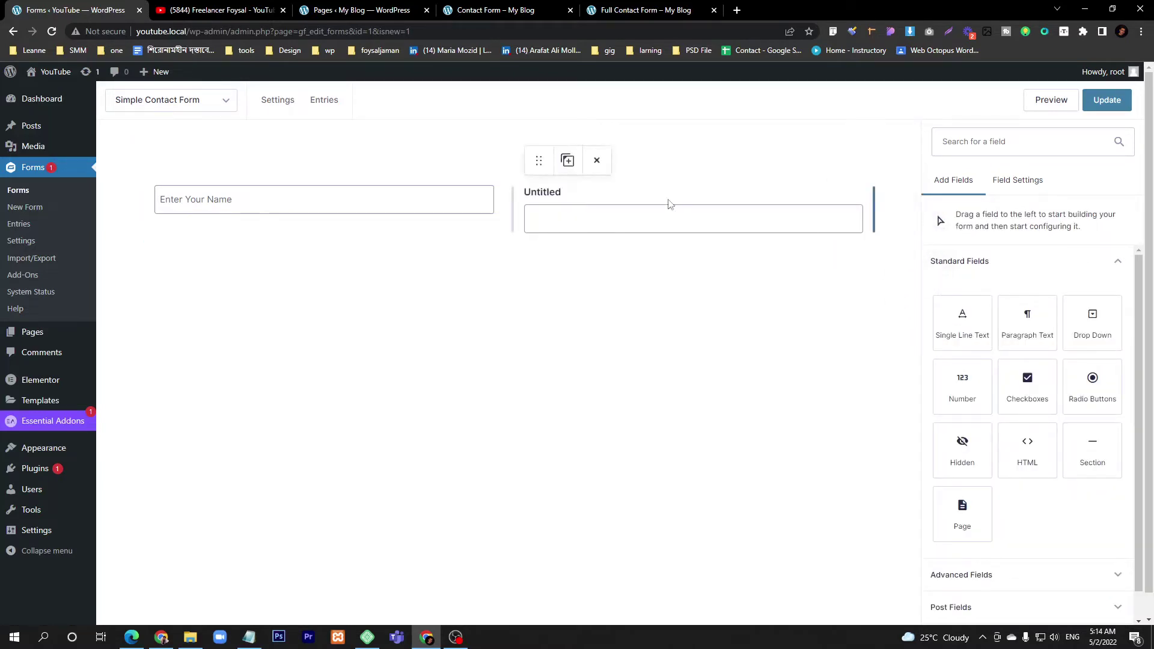
left_click(672, 214)
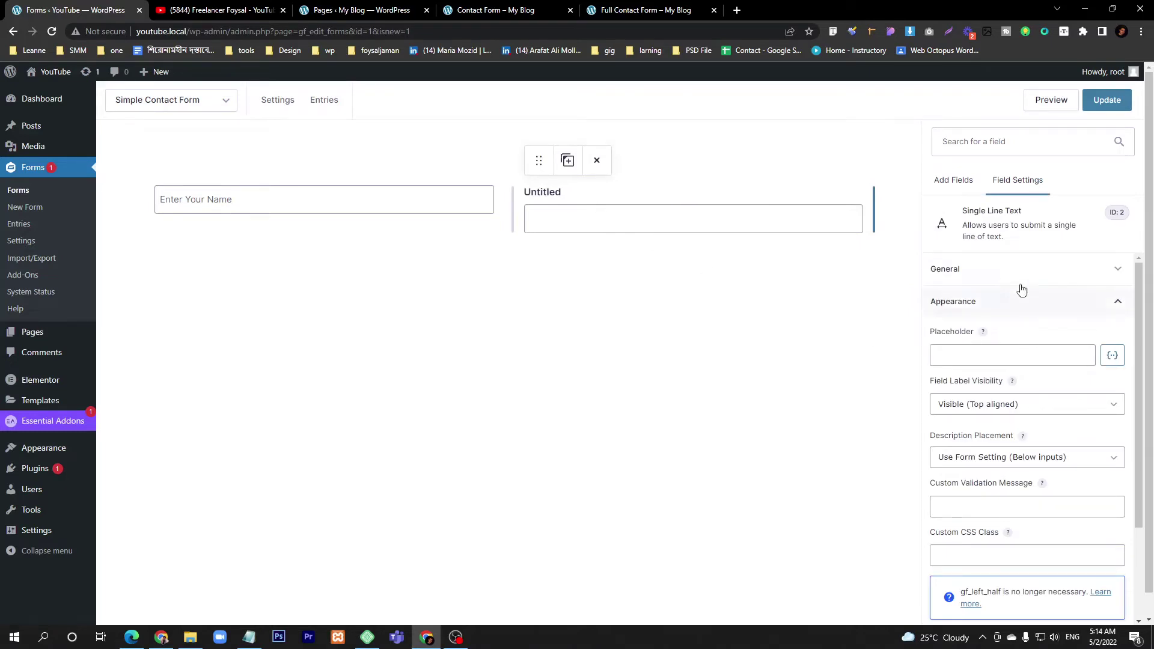
scroll(1020, 384, "down", 2)
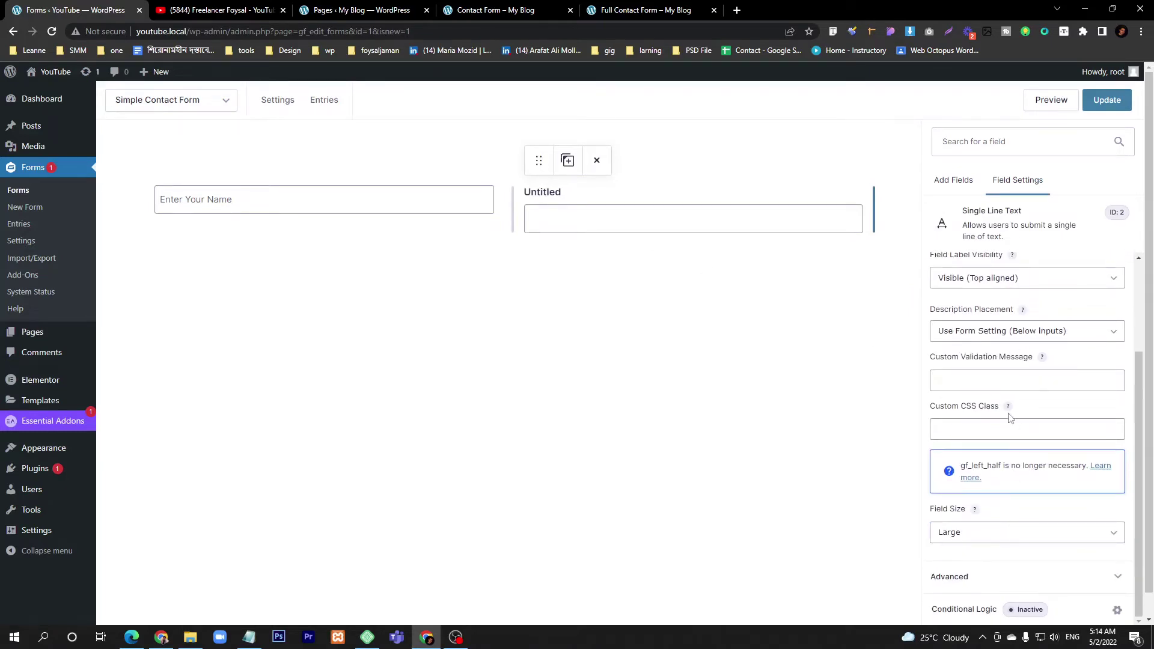
left_click(1009, 427)
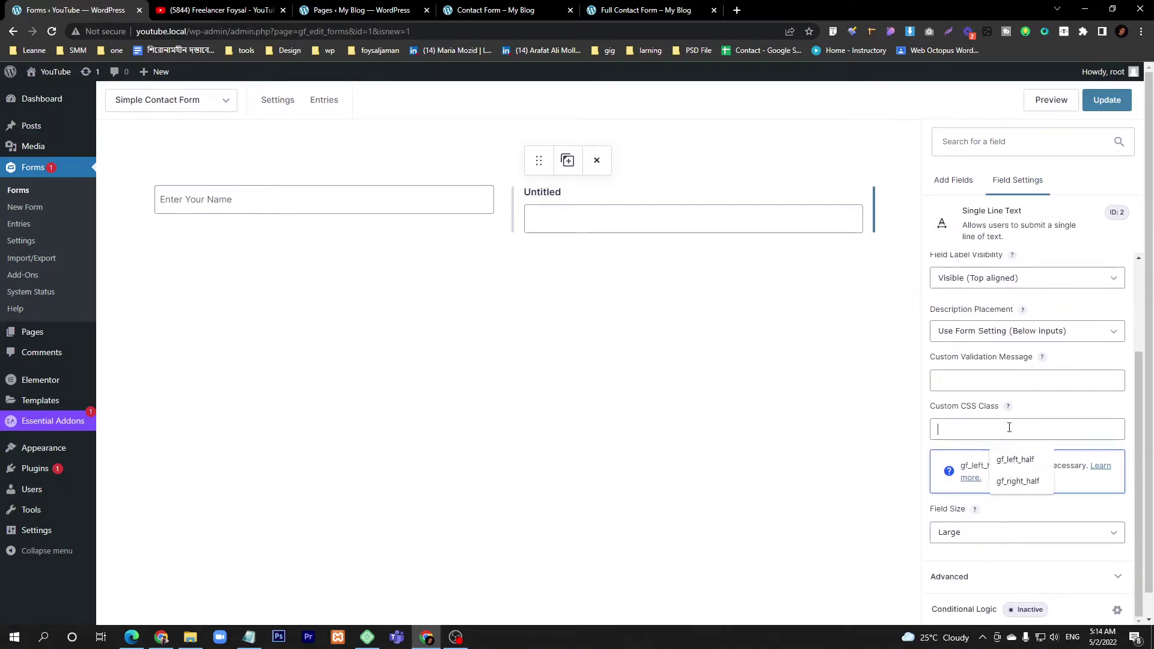
left_click(1019, 484)
left_click(569, 255)
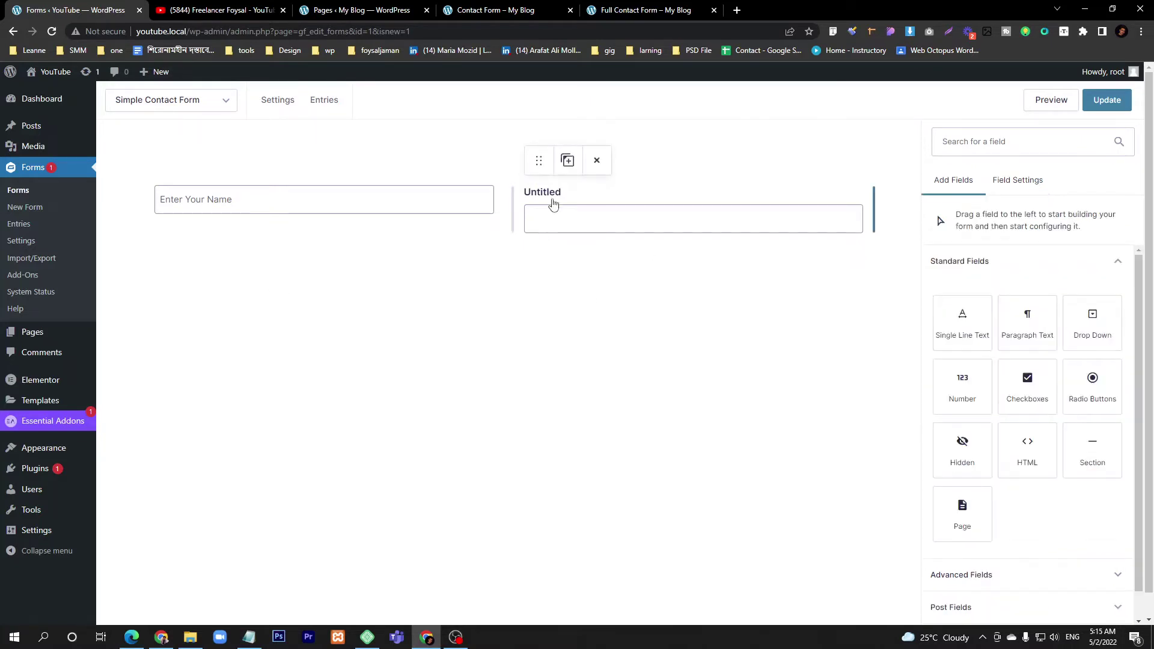
- Delete the Untitled test field
left_click(551, 200)
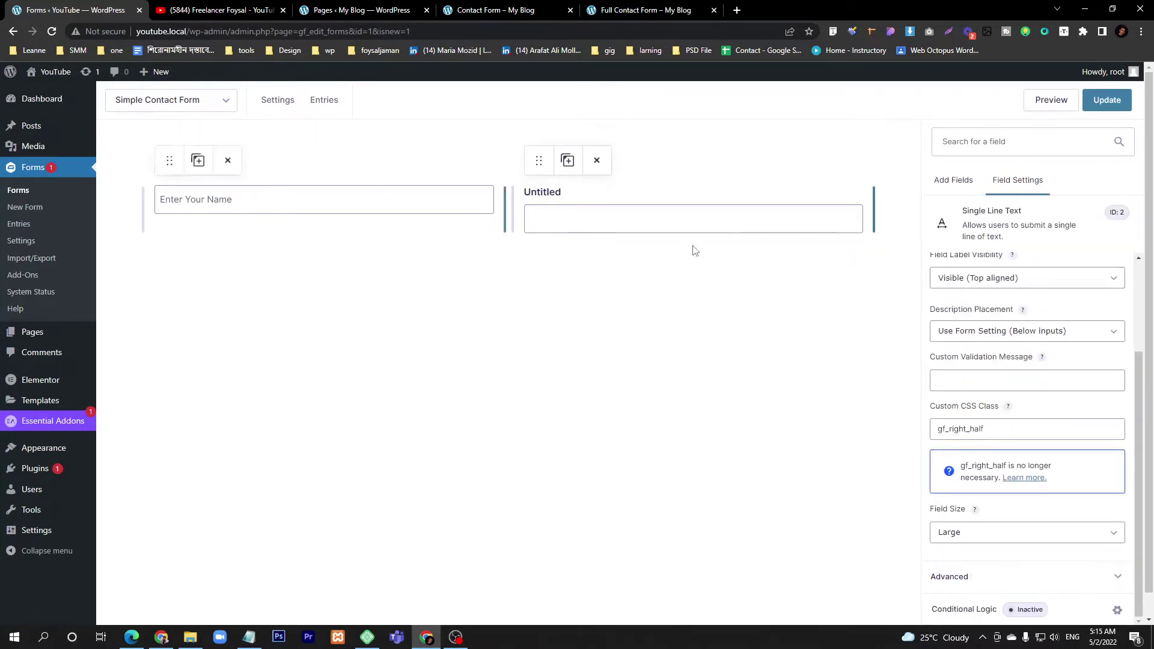
left_click(596, 166)
key("Return")
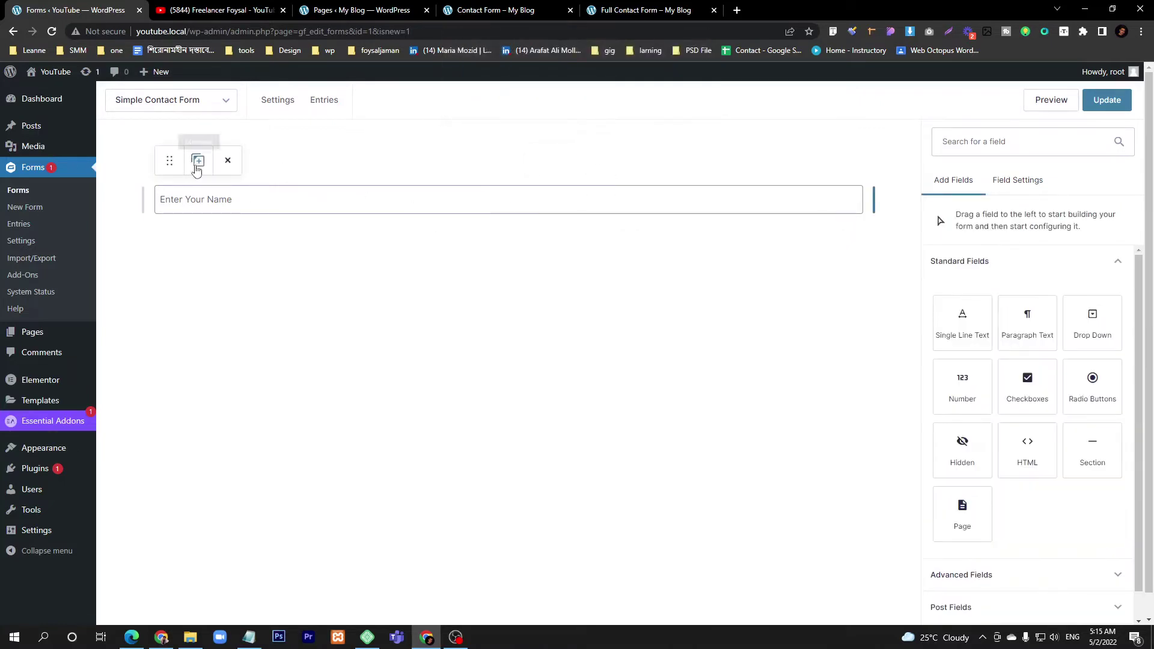
- Duplicate the Name field and place the copy beside the original on one row
left_click(197, 164)
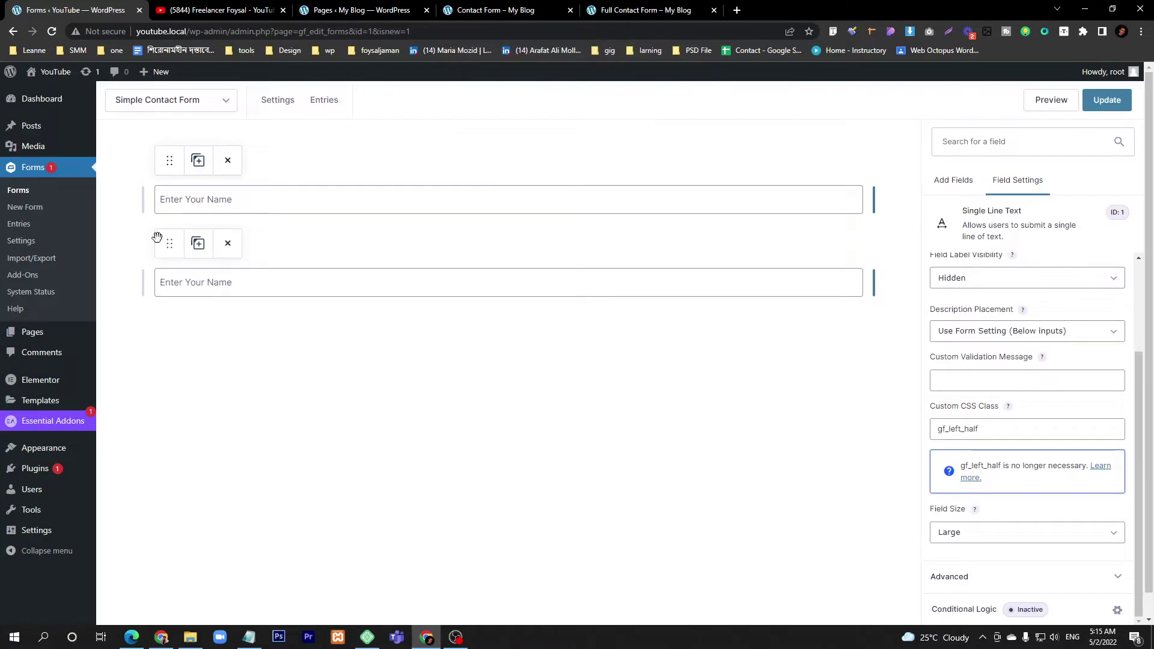
left_click_drag(157, 237, 872, 196)
left_click(542, 296)
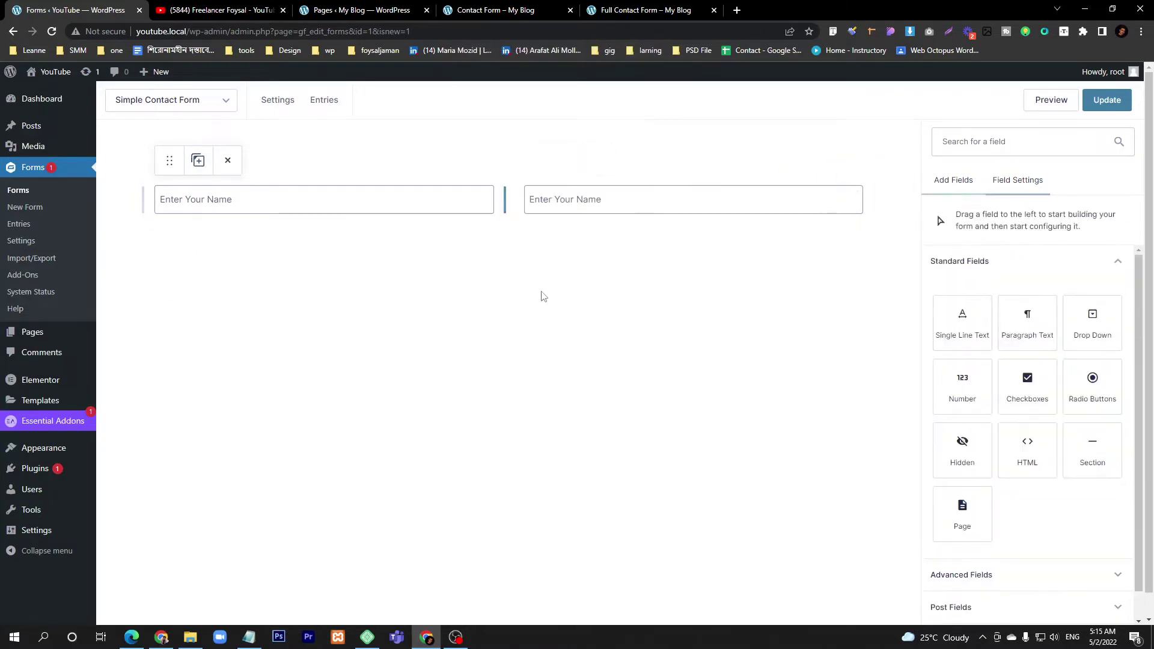
left_click(200, 203)
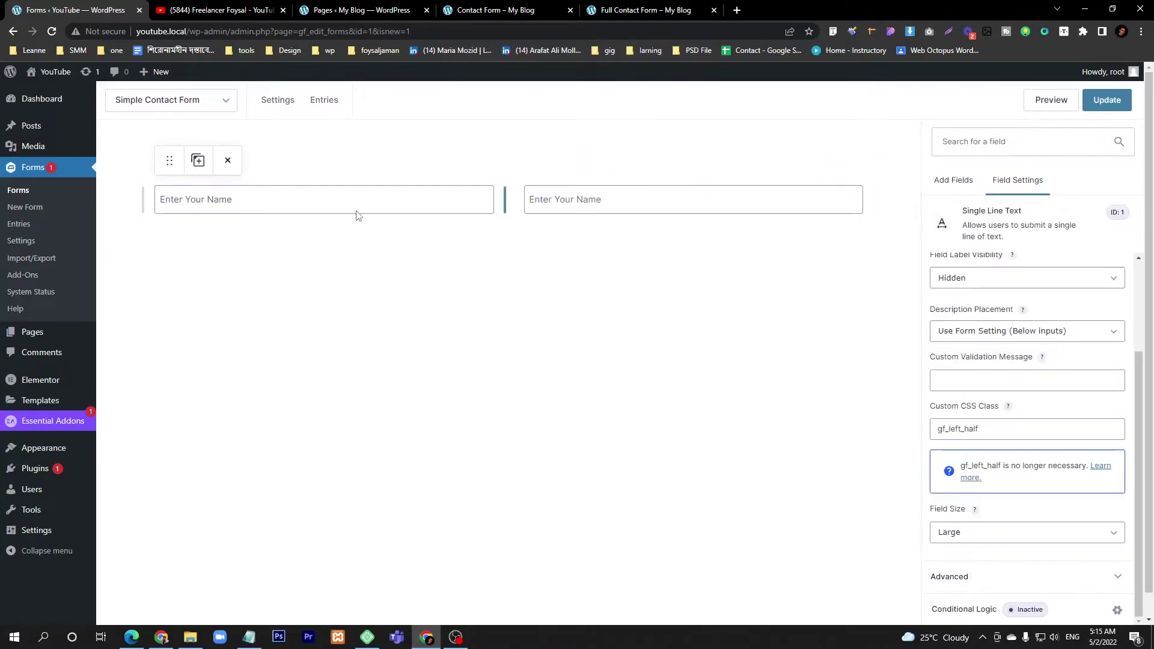
left_click(482, 8)
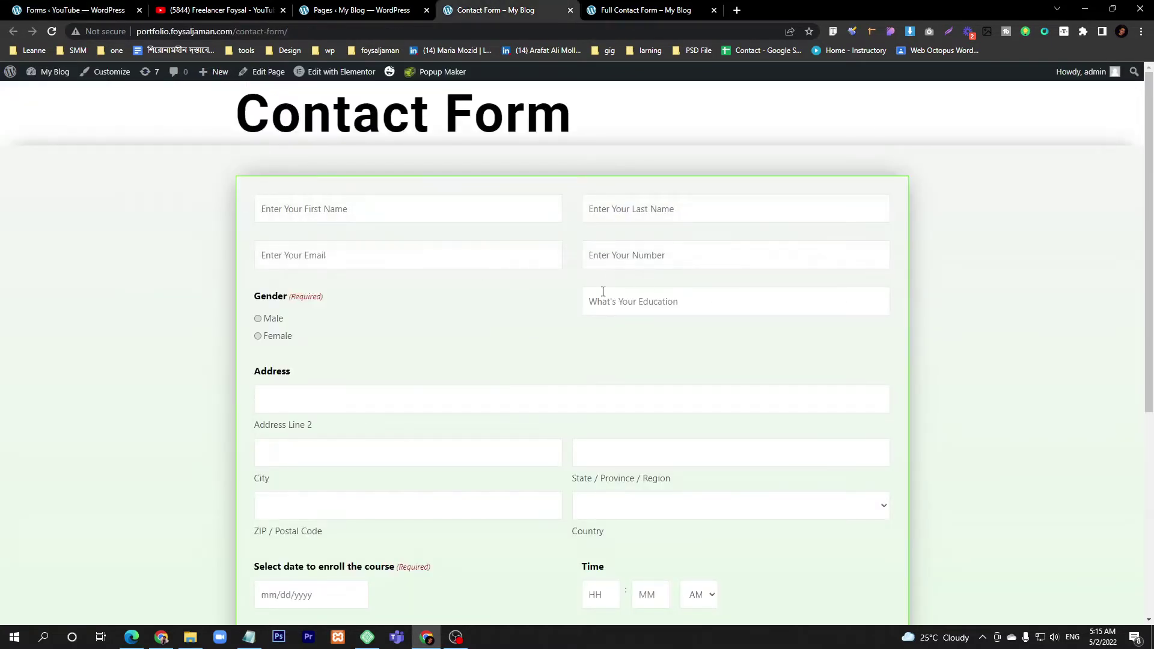
left_click(36, 9)
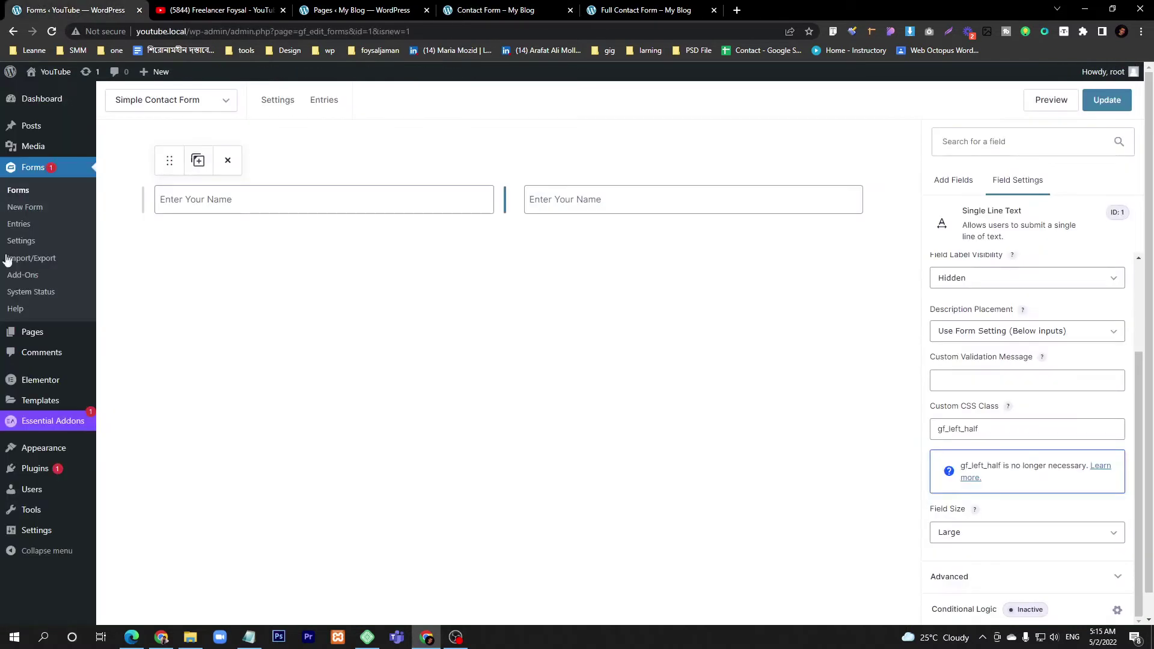
left_click(954, 184)
left_click(981, 139)
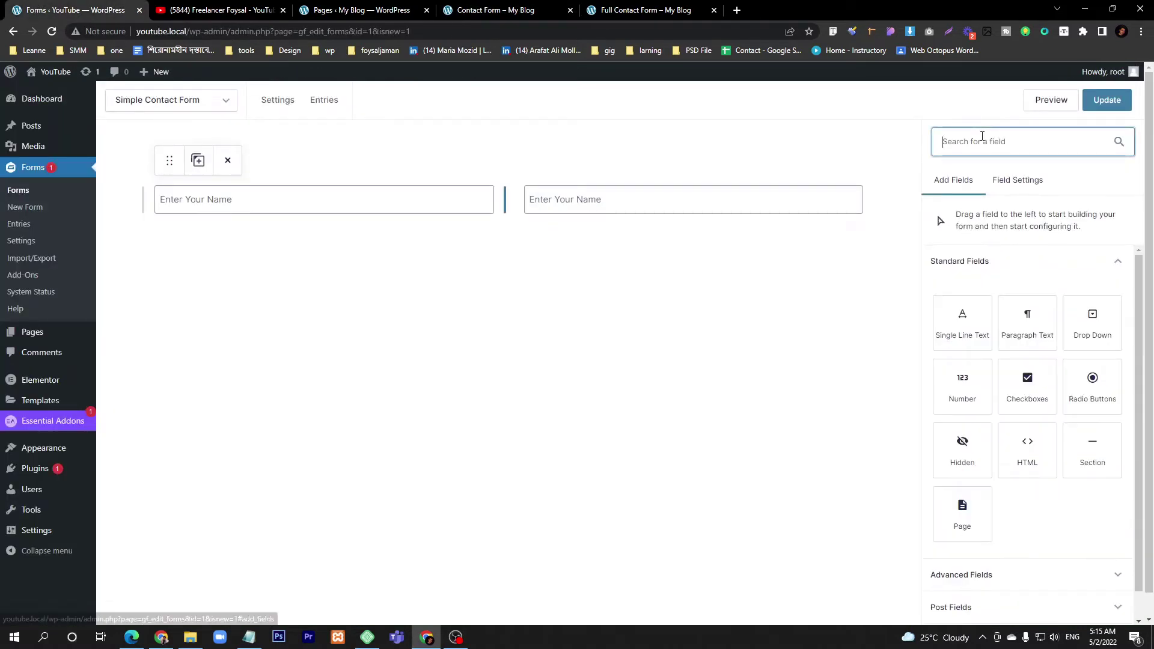
- Search 'email' and add an Email field below the Name fields
type("email")
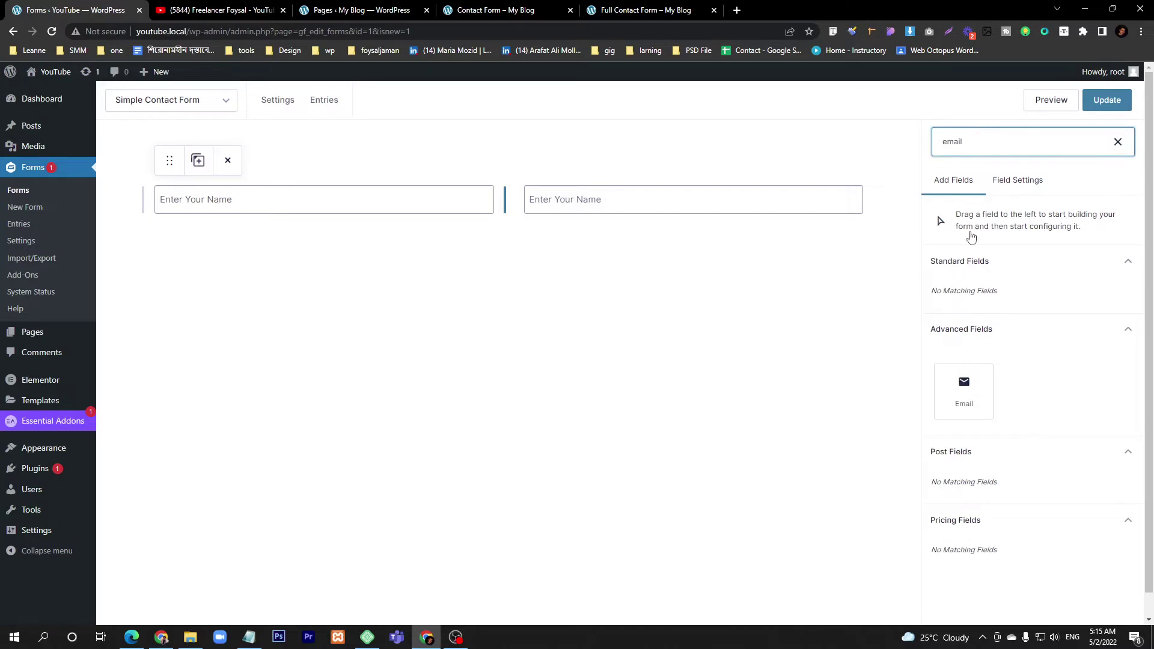
left_click_drag(964, 388, 190, 246)
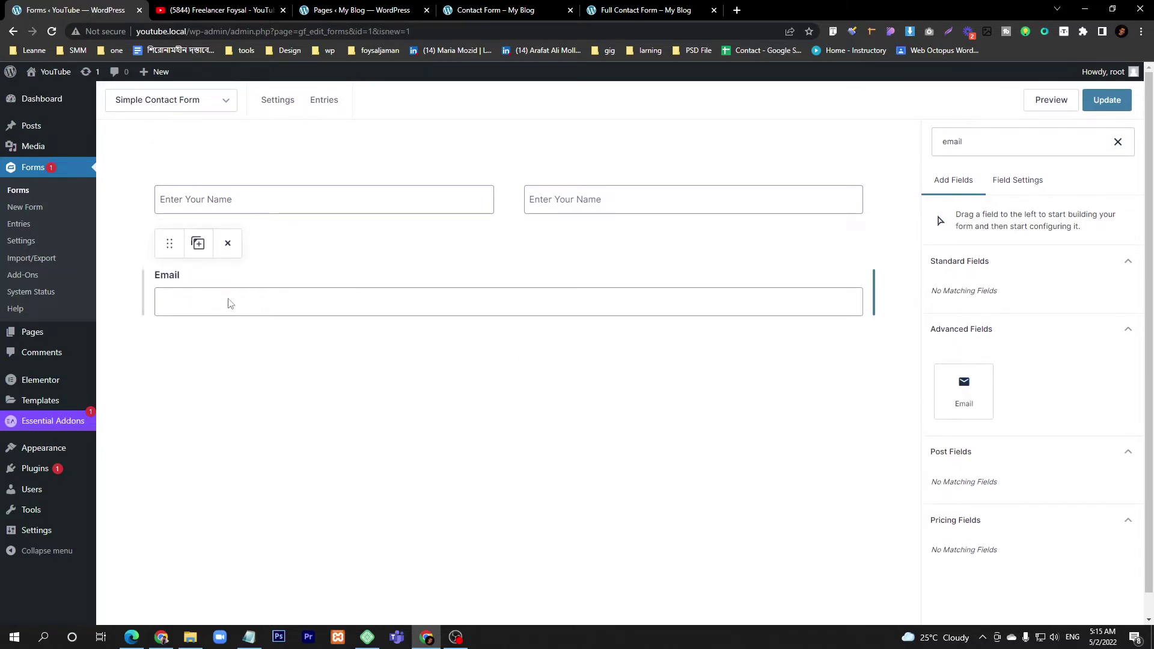
left_click(228, 303)
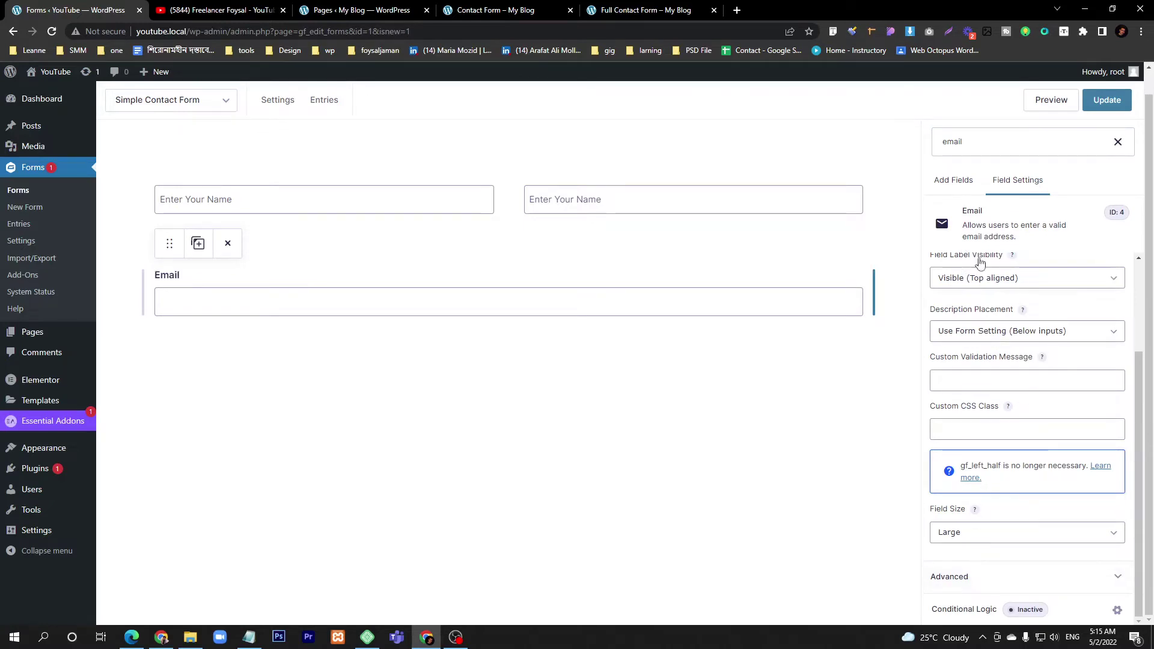
scroll(980, 263, "up", 2)
mouse_move(982, 332)
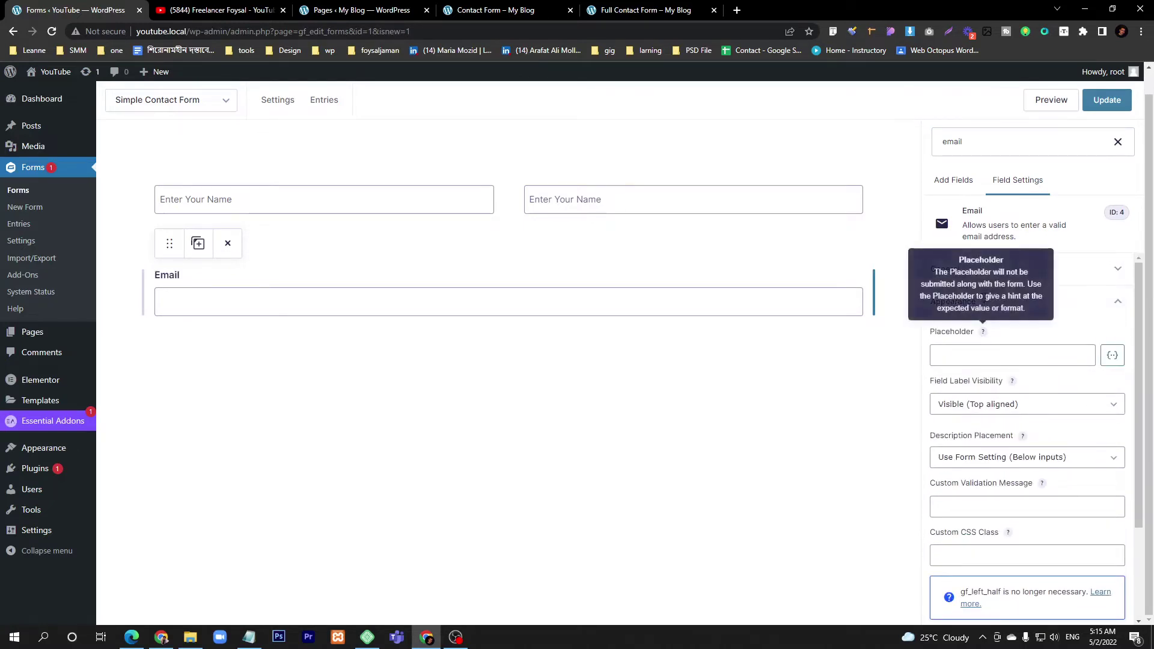
left_click(1058, 306)
left_click(1013, 280)
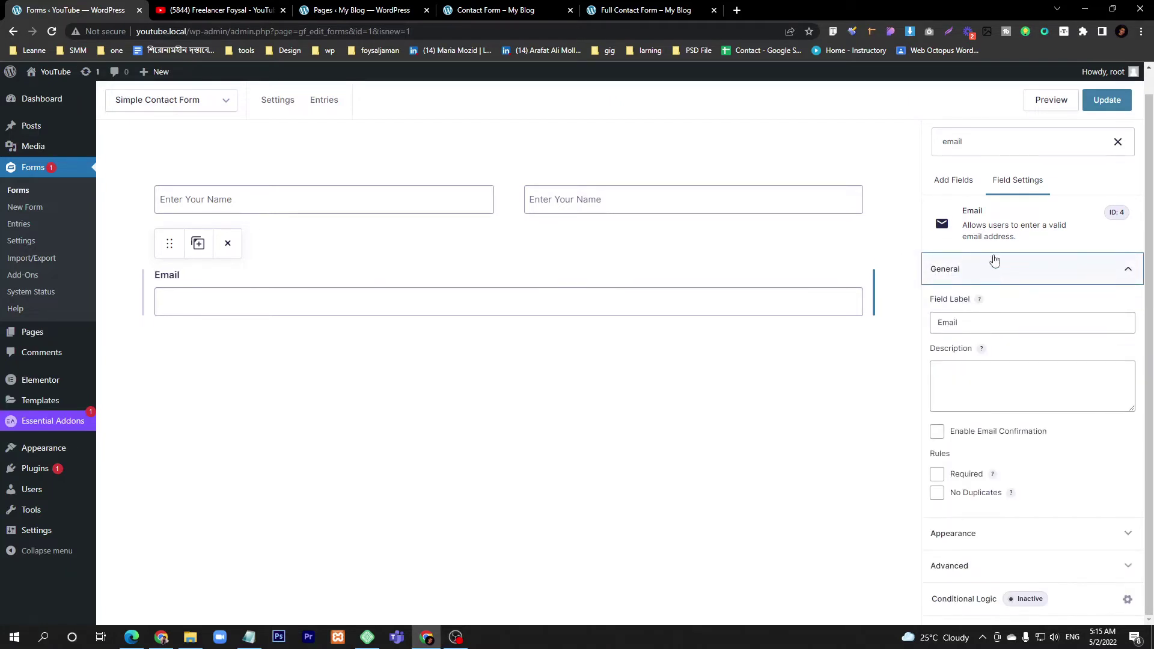
left_click(998, 275)
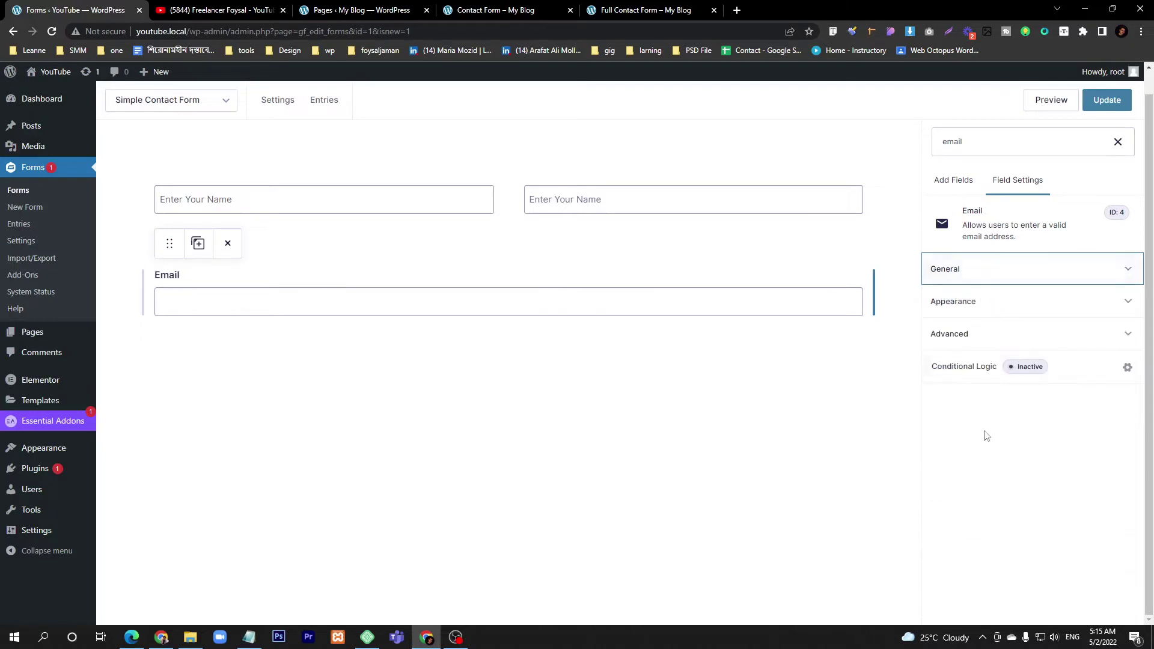
left_click(982, 315)
- Give Email the placeholder 'Enter Your Valid Email', a hidden label and gf_left_half class
left_click(977, 355)
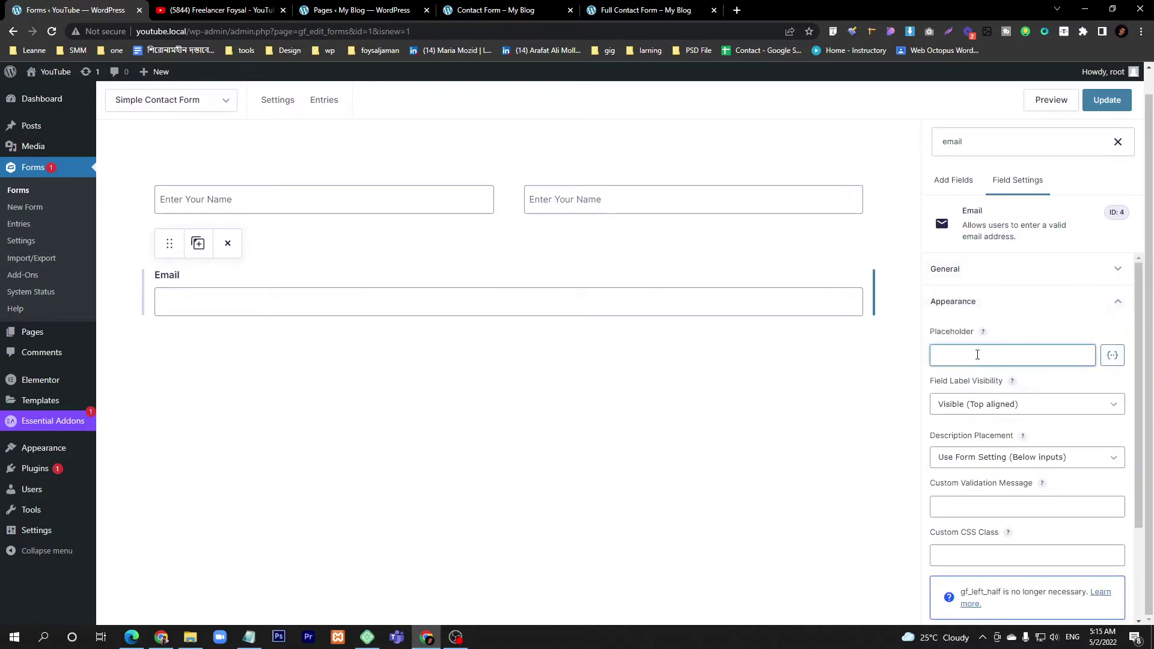
type("Enter Yoru")
key("BackSpace")
type("ur Valid Email")
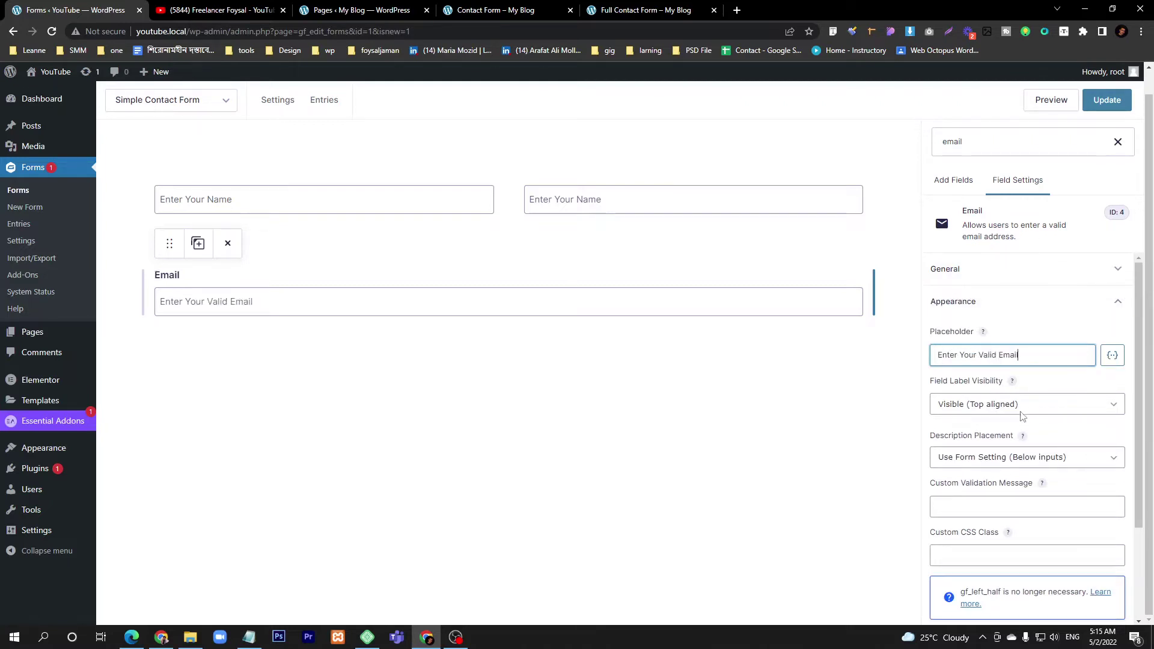
left_click(1004, 406)
left_click(998, 432)
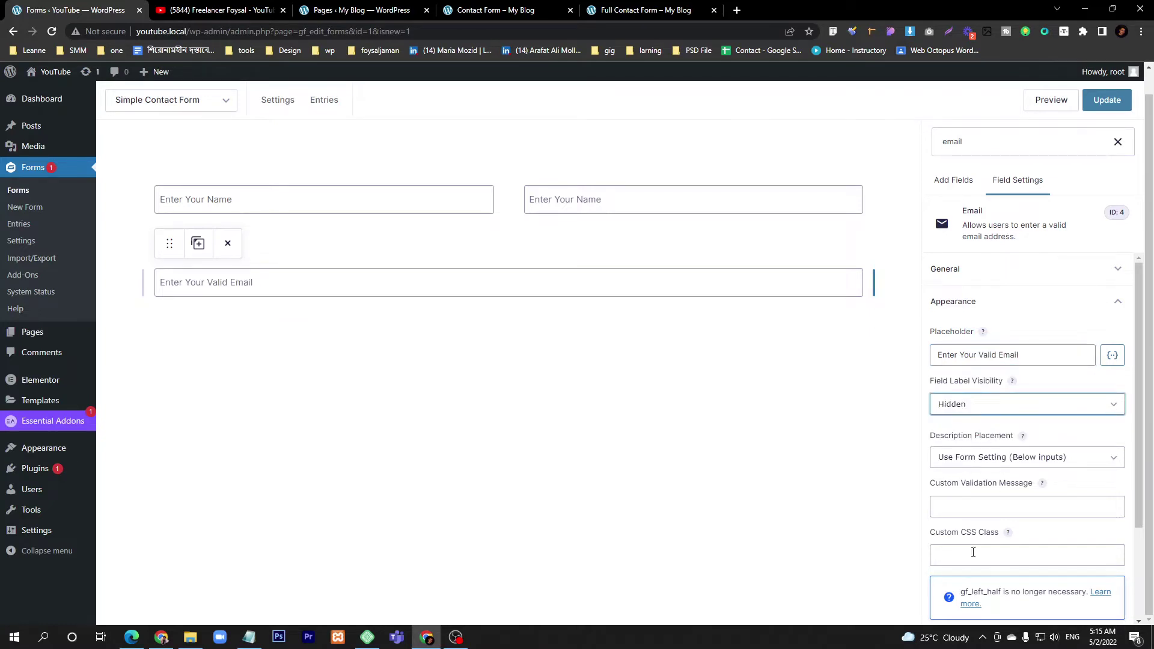
left_click(973, 553)
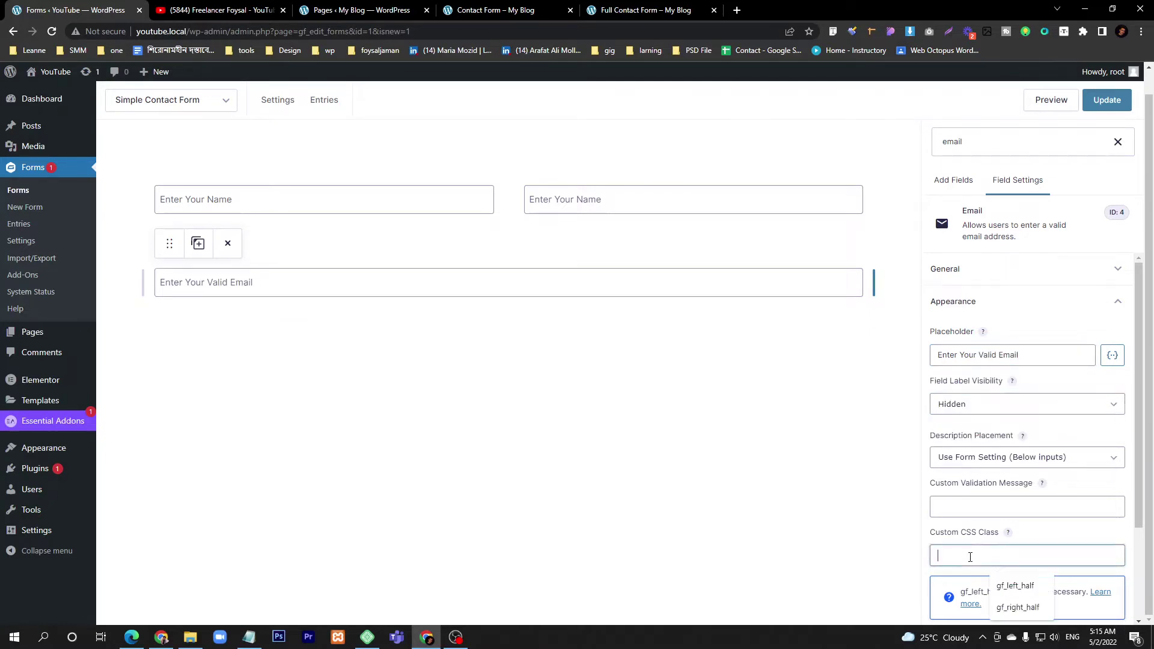
left_click(1016, 586)
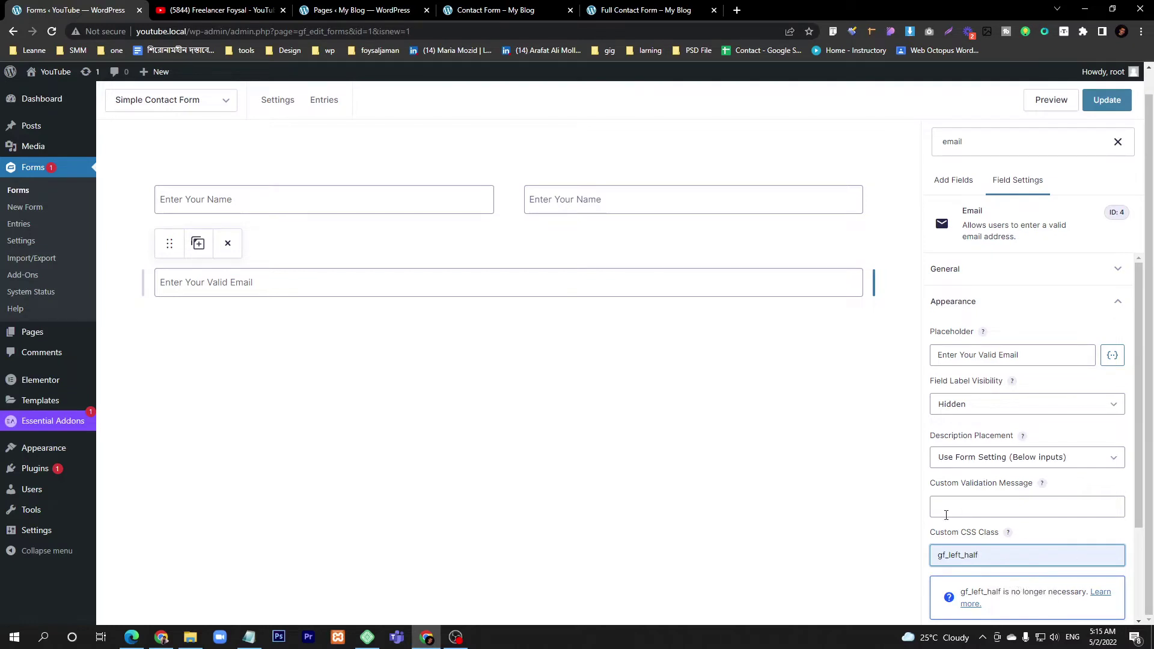
left_click(493, 10)
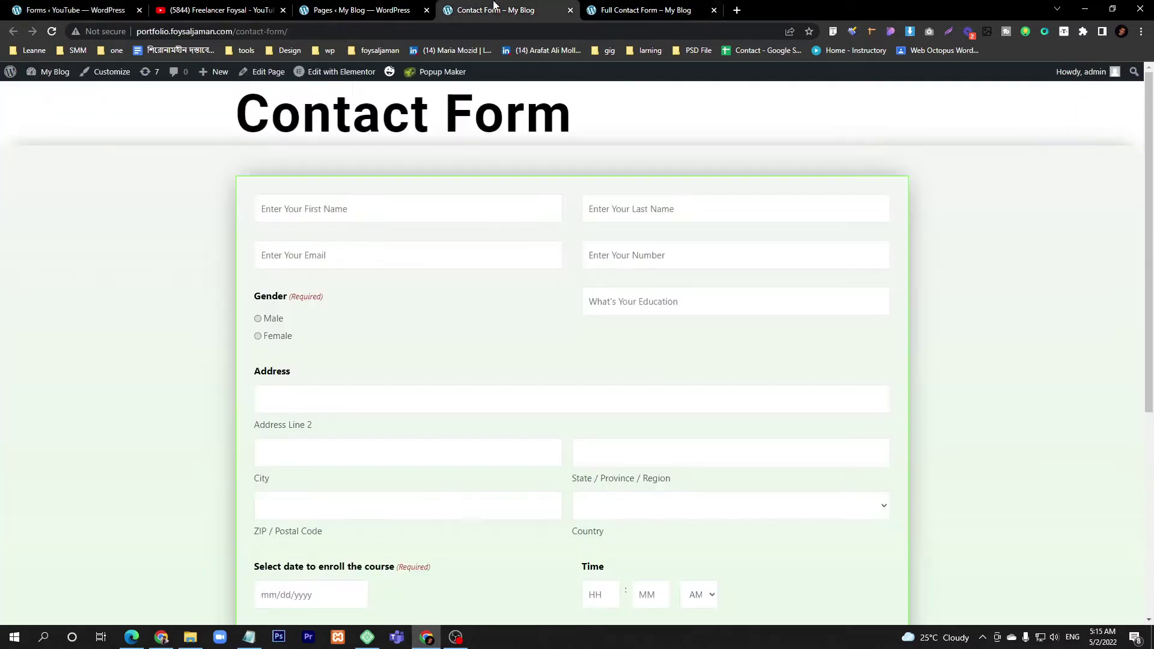
left_click(51, 7)
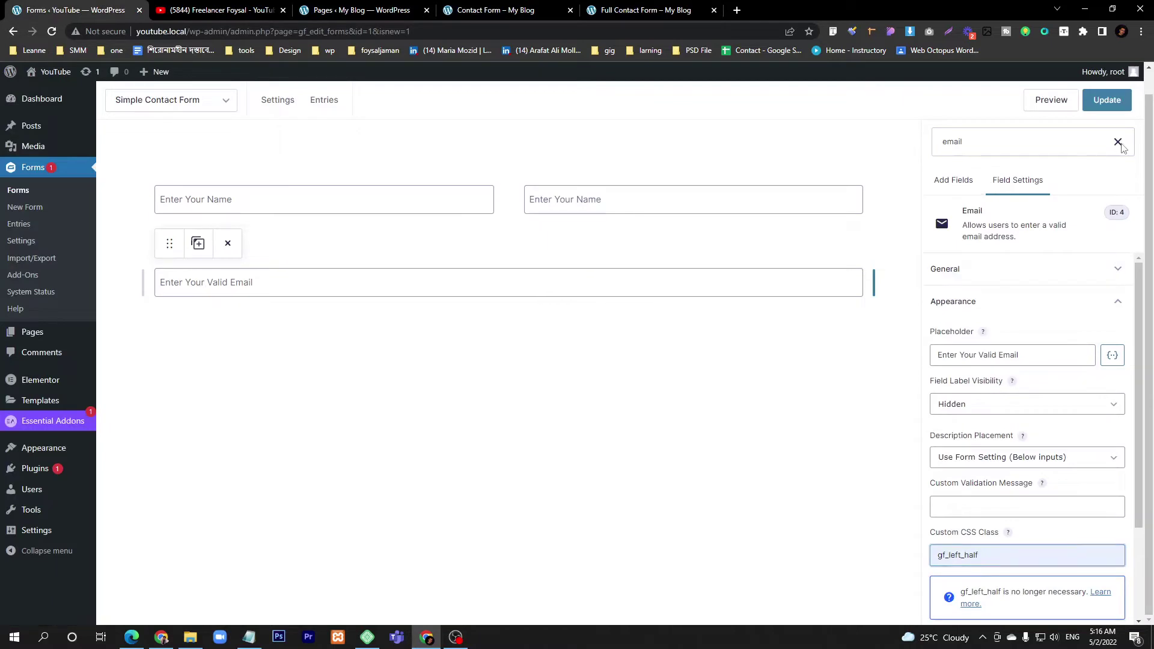
left_click(1116, 142)
- Add a Number field beside Email with placeholder 'Enter Your Number'
left_click(952, 184)
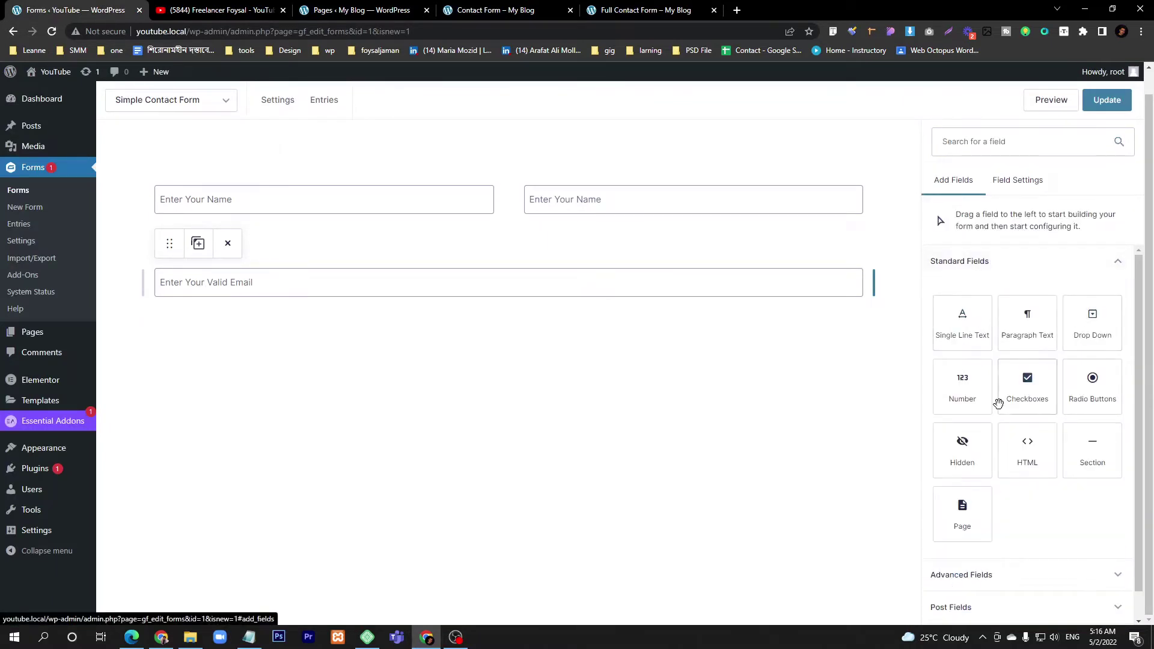
left_click_drag(964, 390, 867, 287)
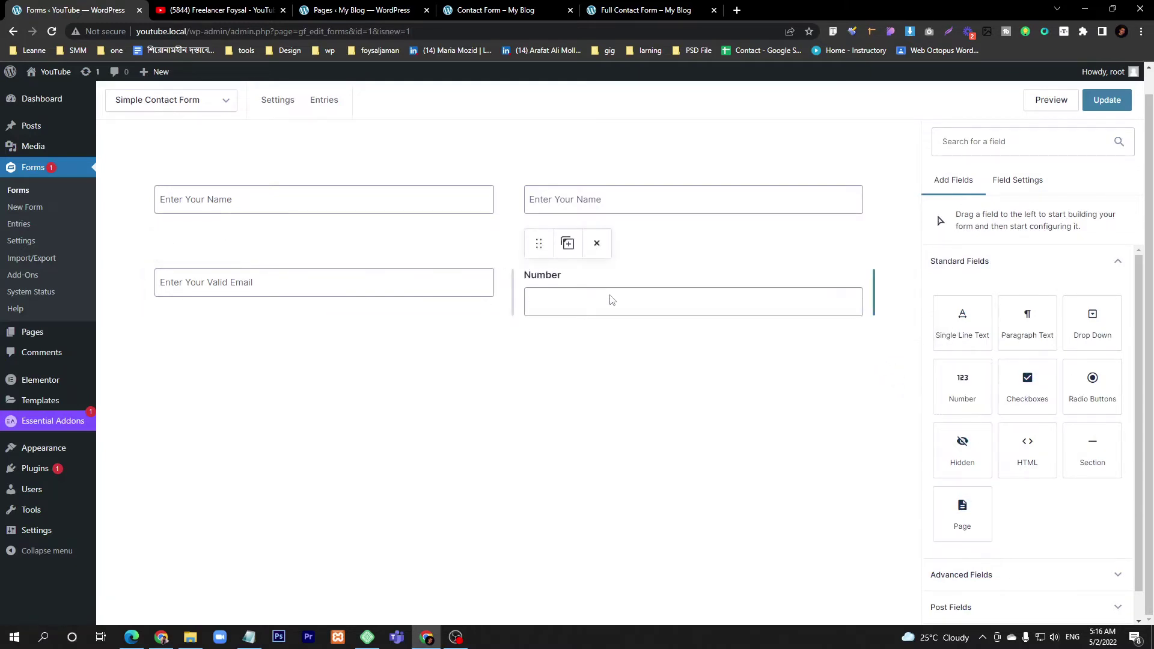
left_click(611, 300)
left_click(987, 349)
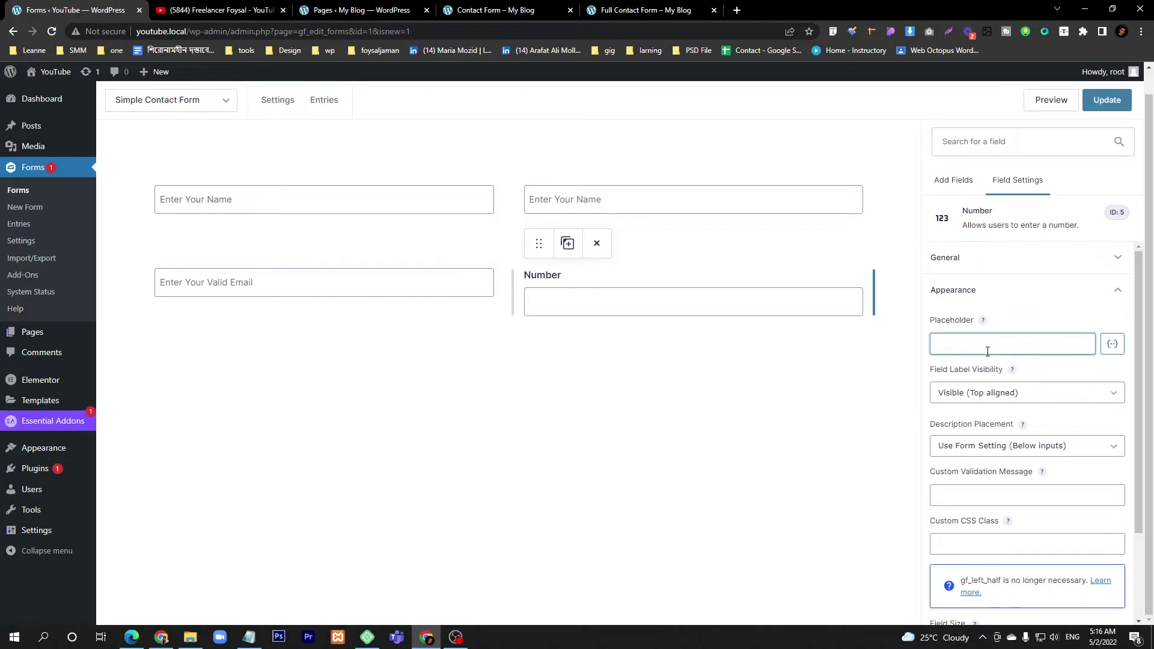
type("Enter Your Number")
- Set the Number field's Field Label Visibility to Hidden
left_click(995, 268)
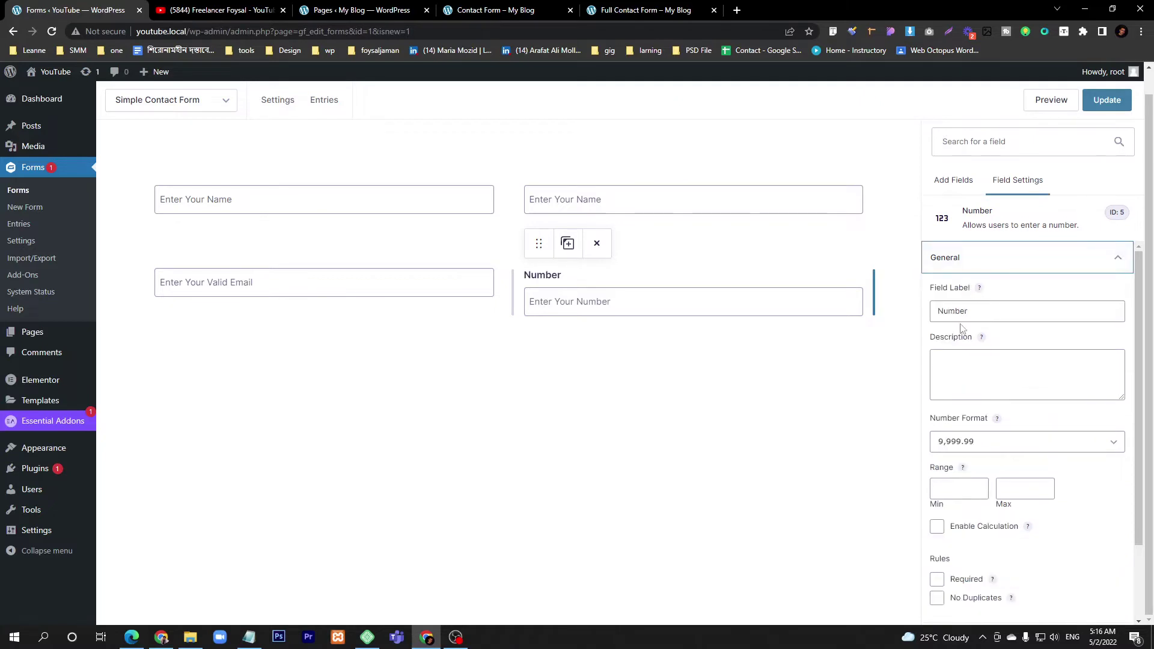
left_click(977, 259)
left_click(976, 299)
left_click(978, 393)
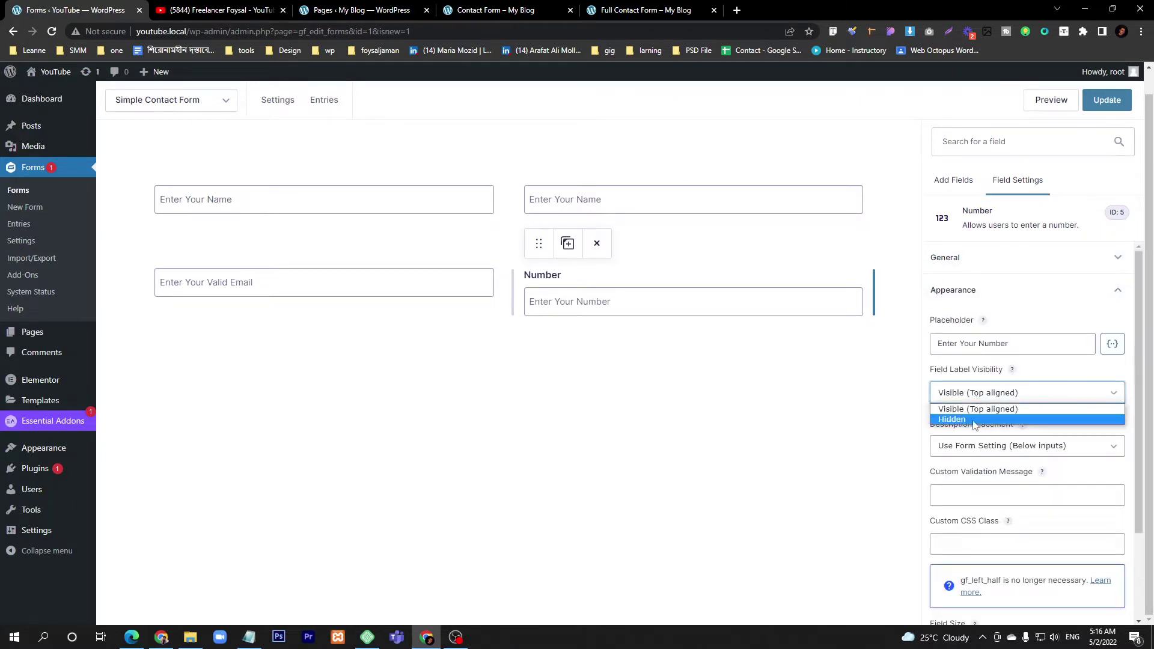
left_click(974, 419)
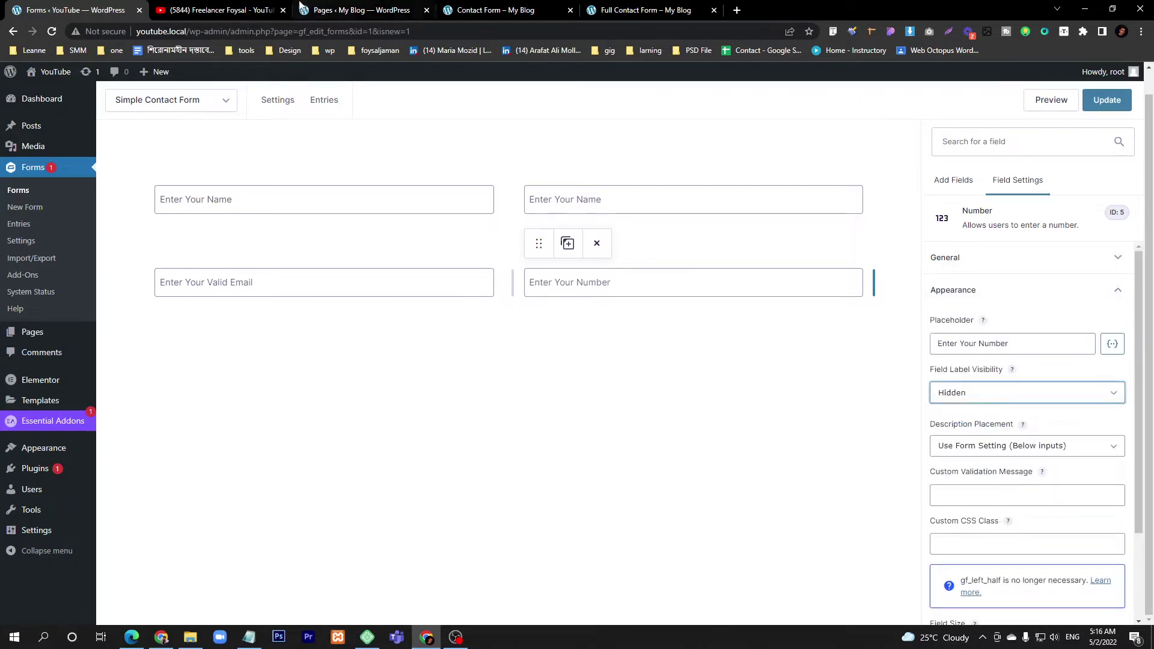
left_click(592, 290)
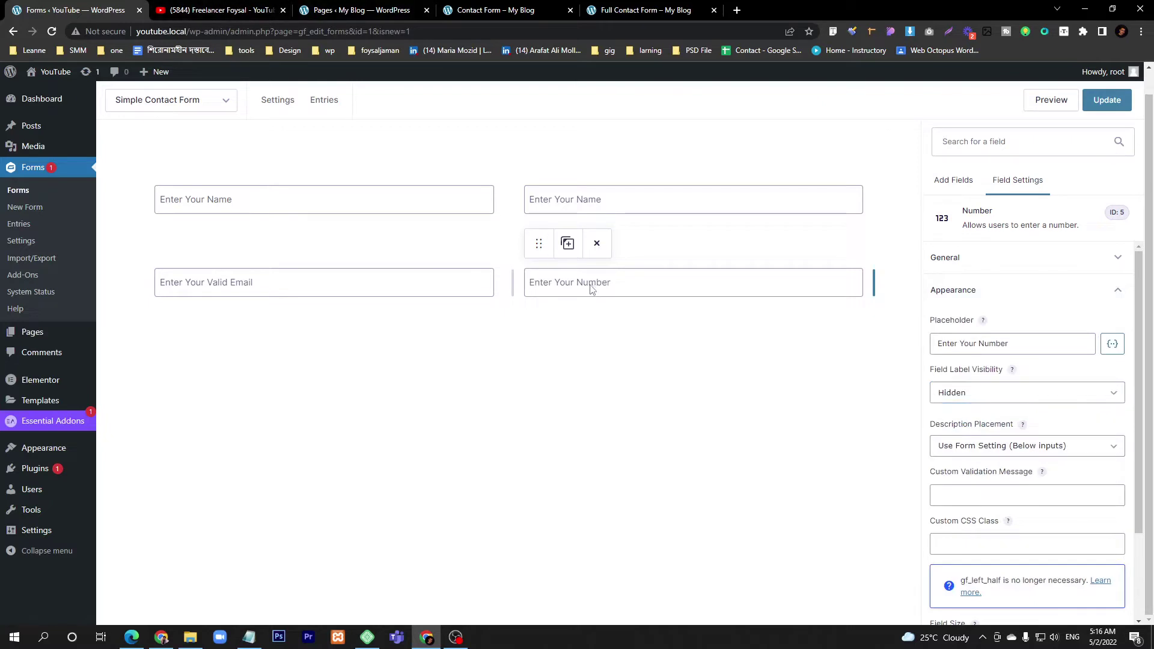
- Review the Number field's number format options and the form fields, leaving them unchanged
left_click(992, 263)
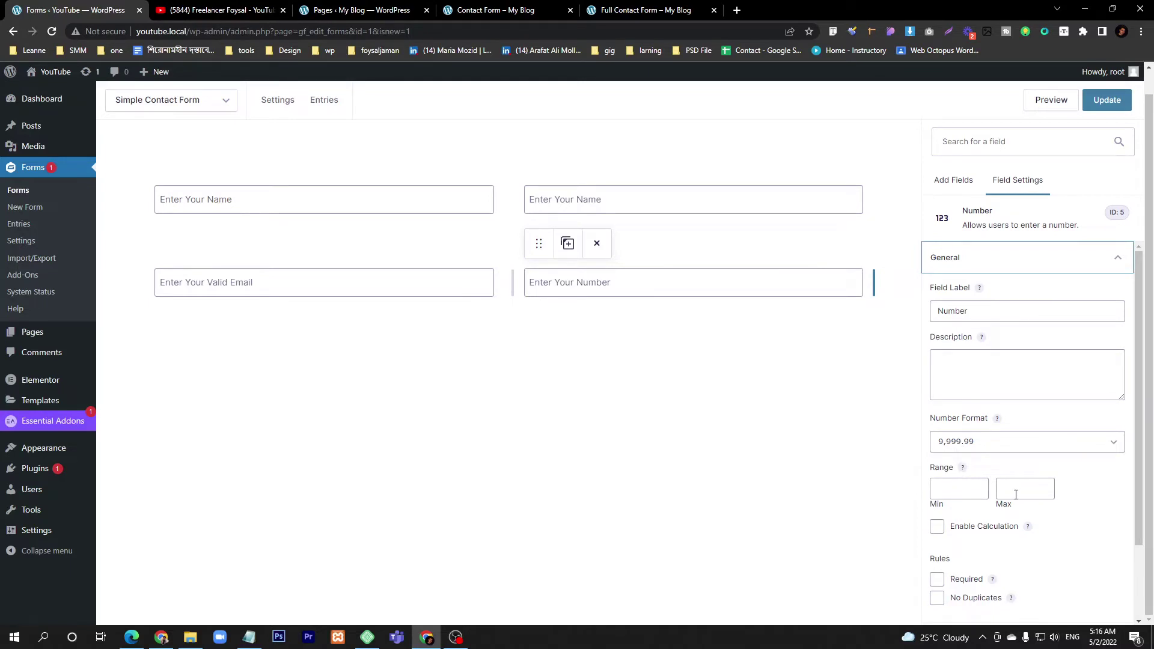
left_click(991, 448)
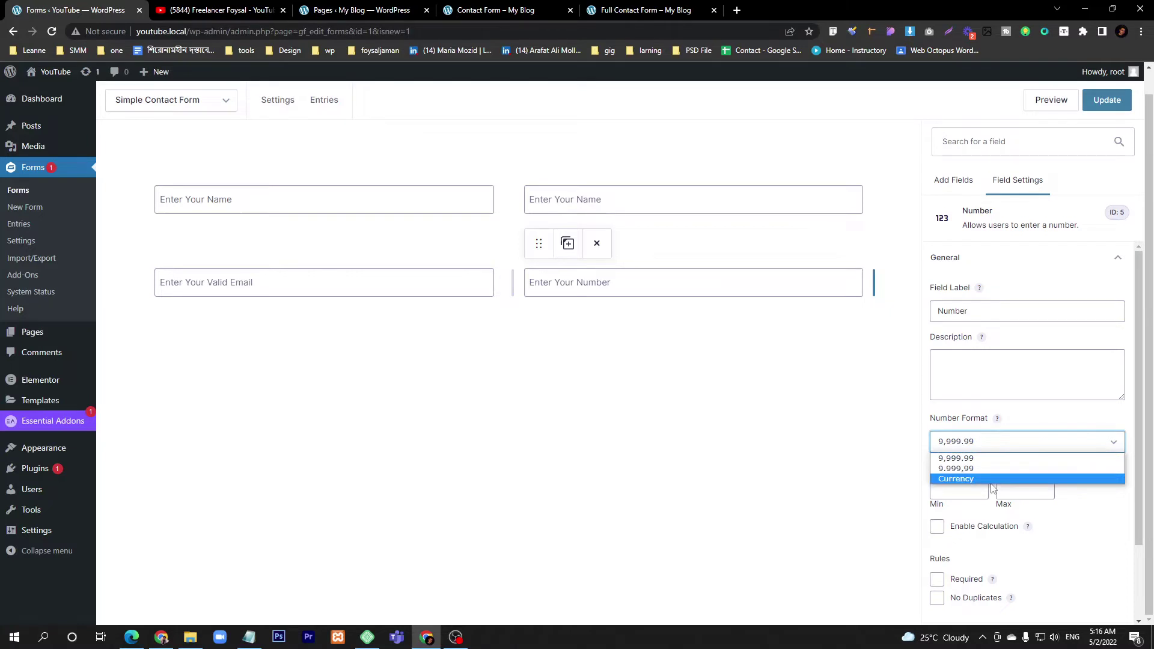
left_click(981, 376)
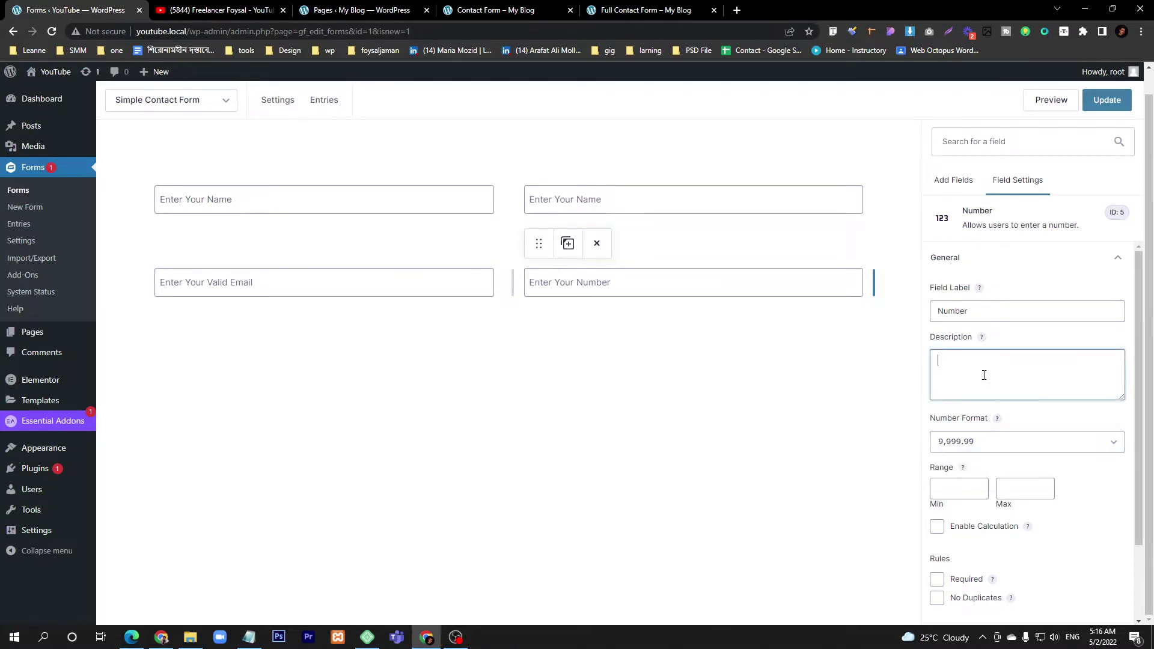
left_click(224, 290)
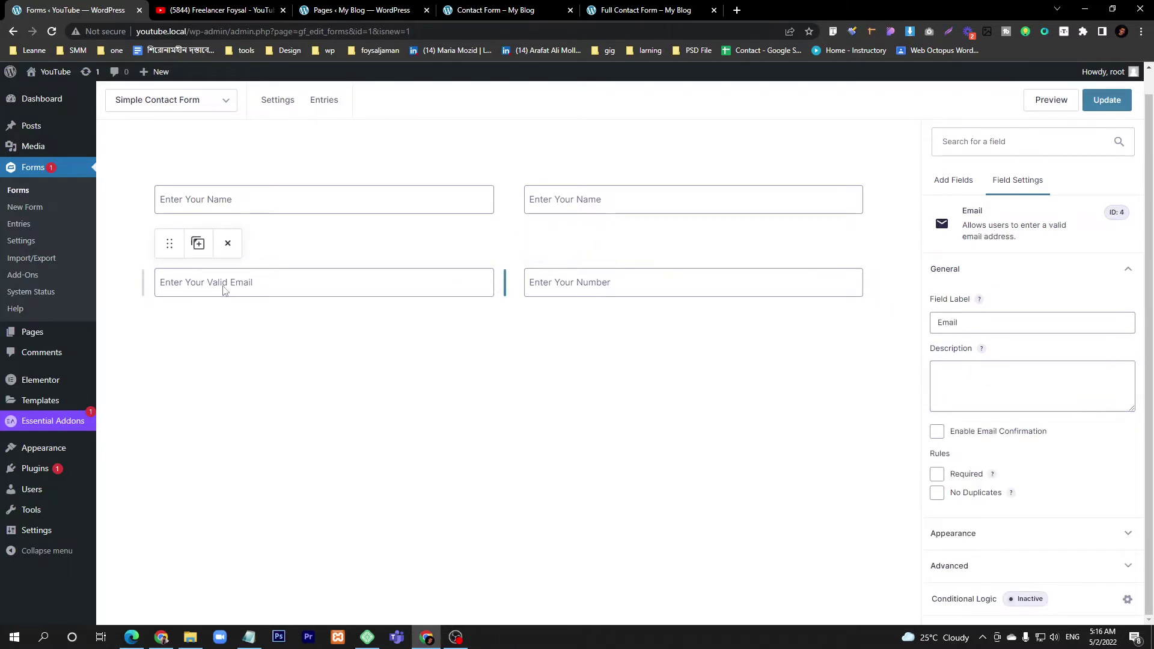
left_click(600, 289)
left_click(258, 206)
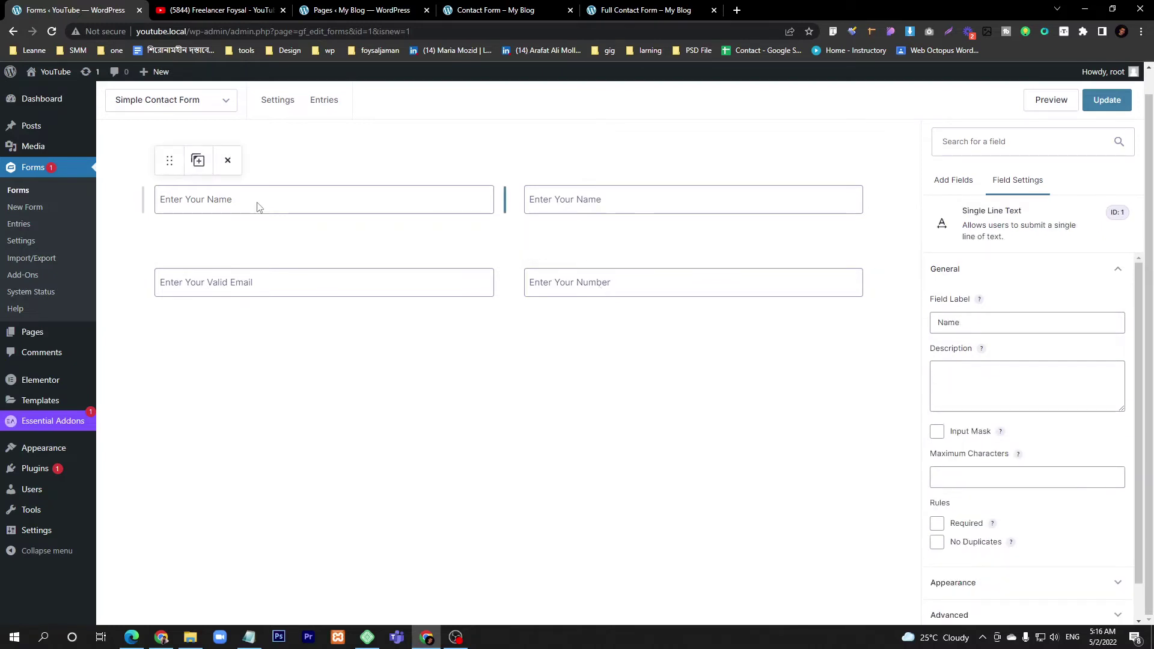
left_click(243, 298)
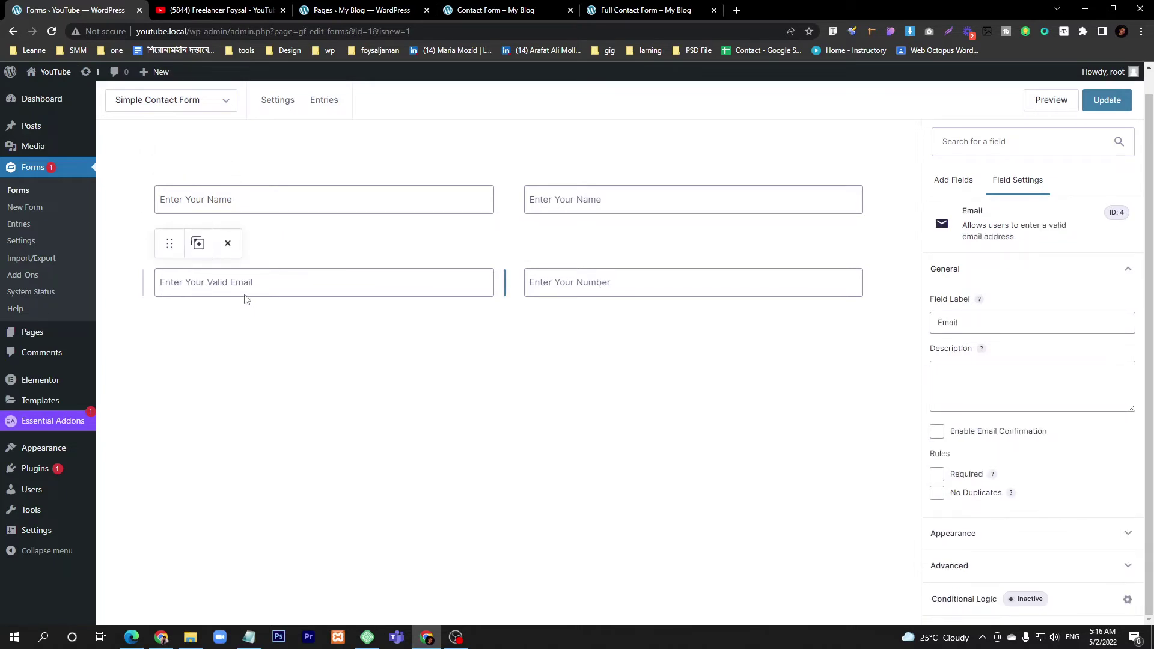
- Close the old Notepad note without saving
left_click(248, 637)
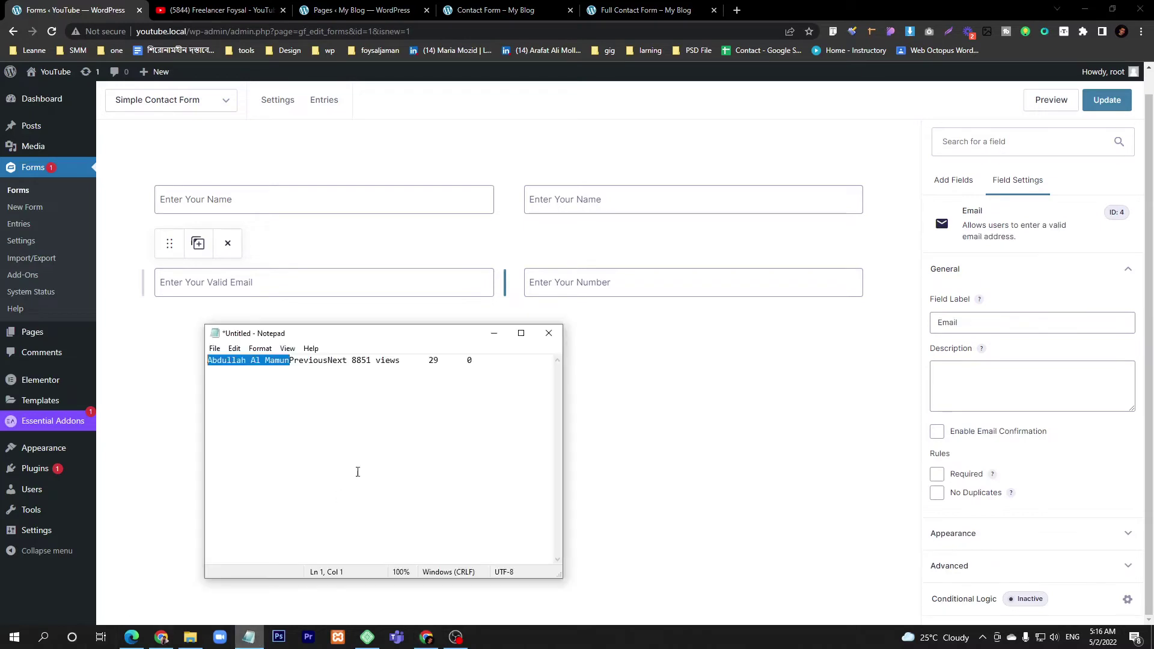
left_click(548, 333)
left_click(597, 321)
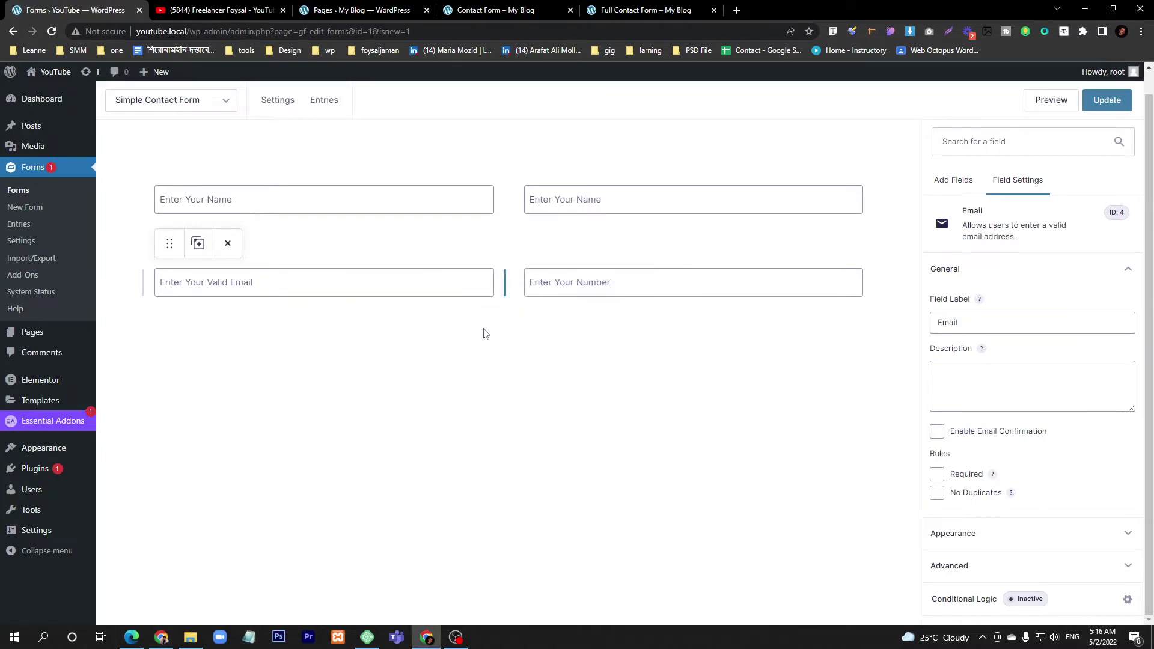
left_click(257, 641)
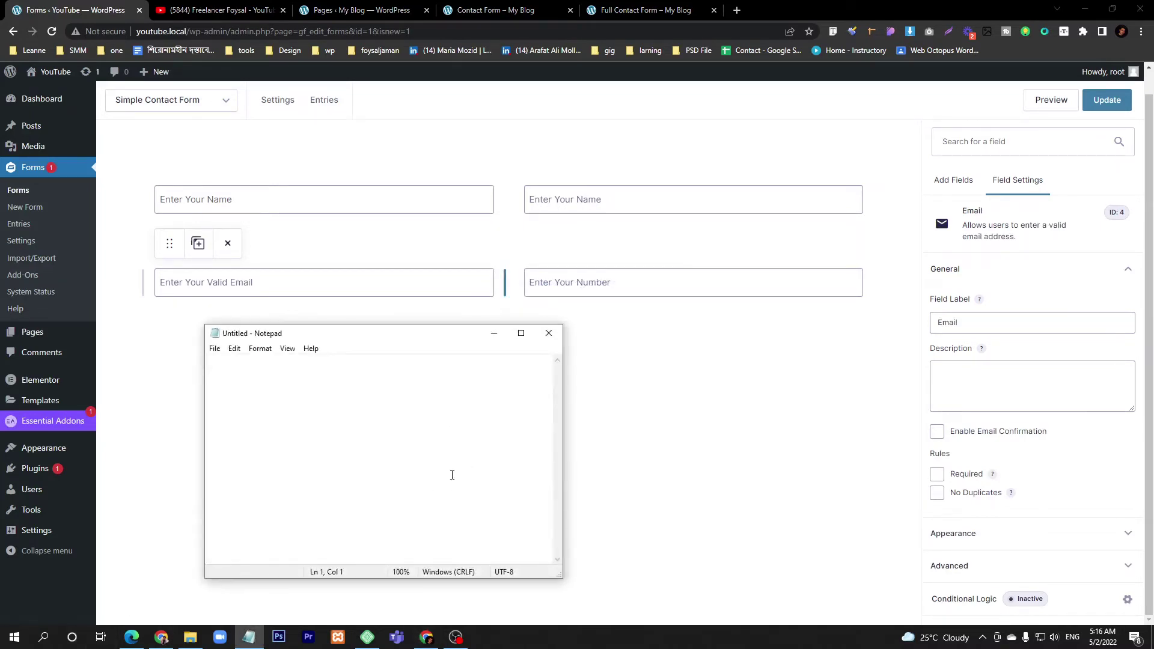
left_click_drag(242, 360, 234, 361)
left_click_drag(289, 360, 197, 378)
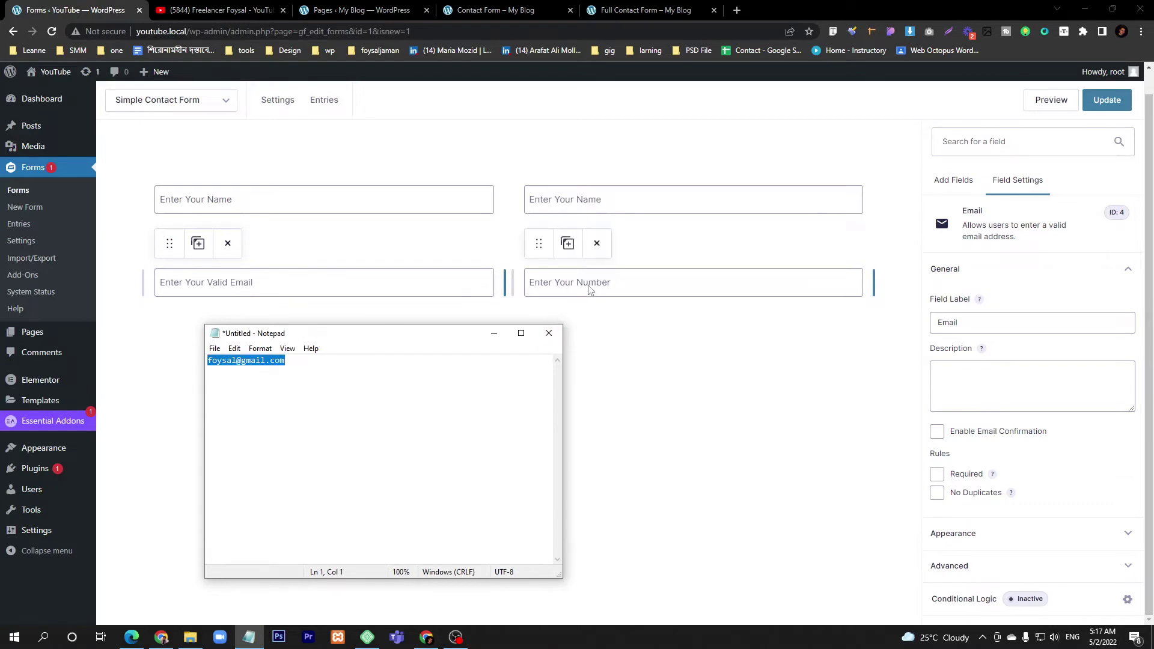
left_click(292, 360)
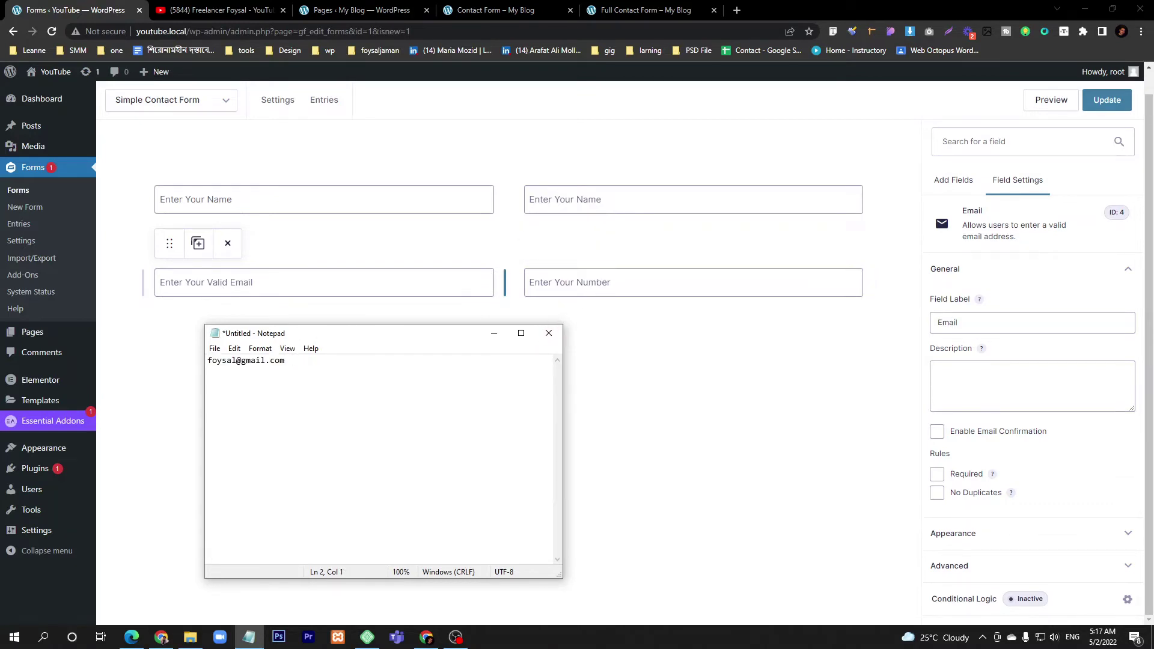
type("test")
type("text")
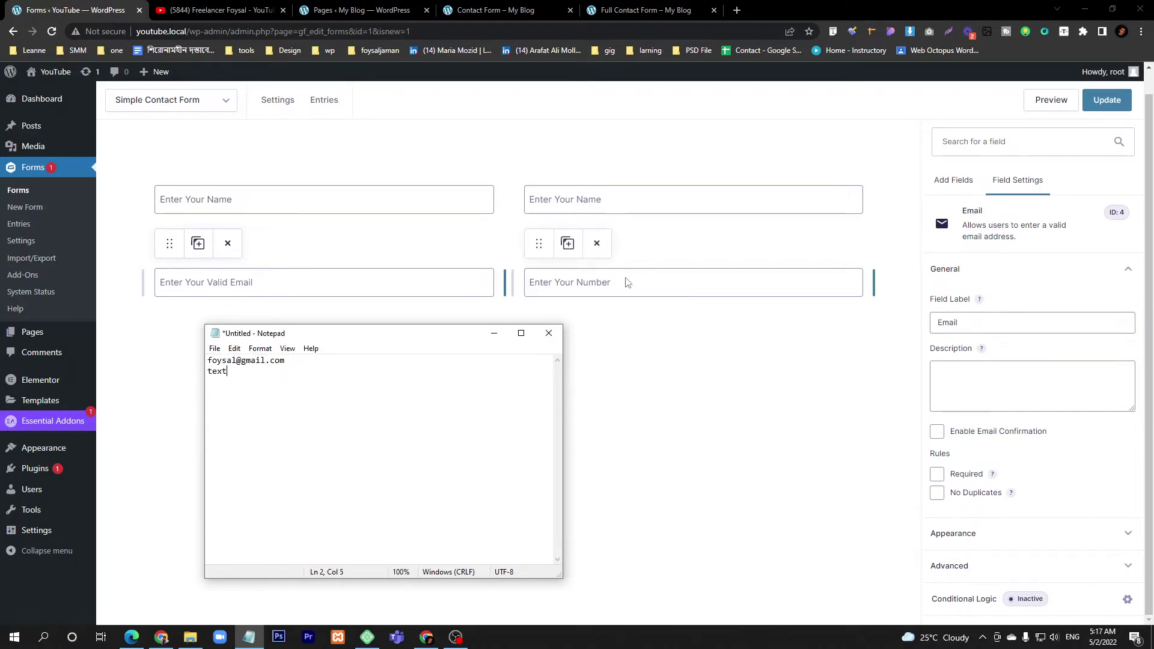
type("456456")
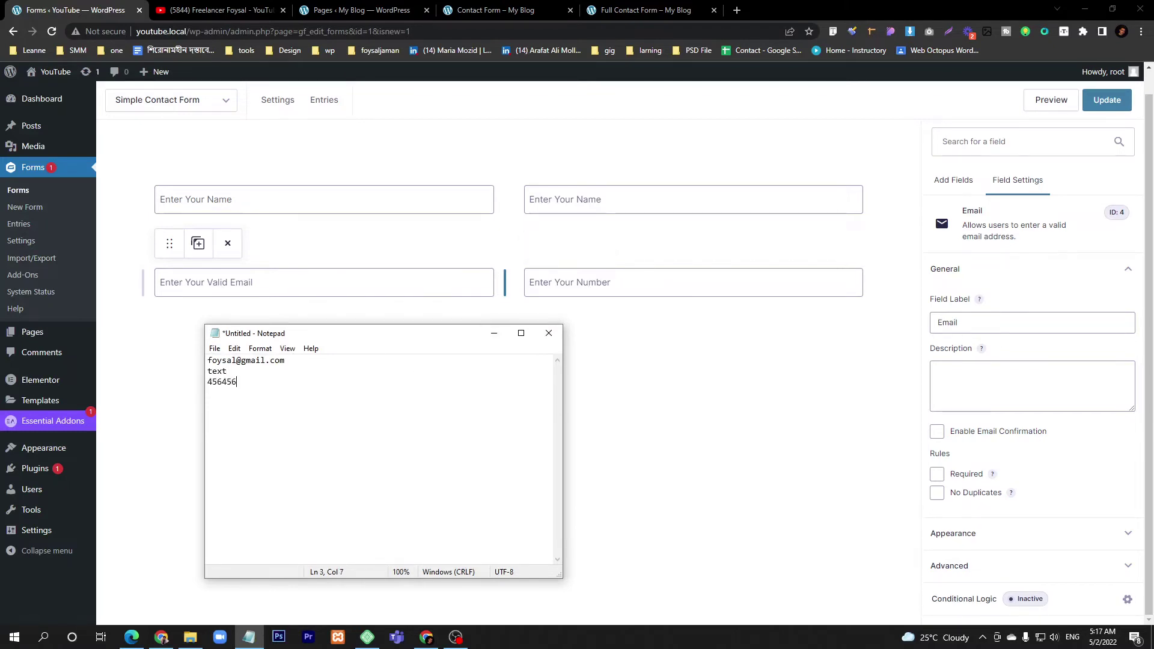
double_click(217, 372)
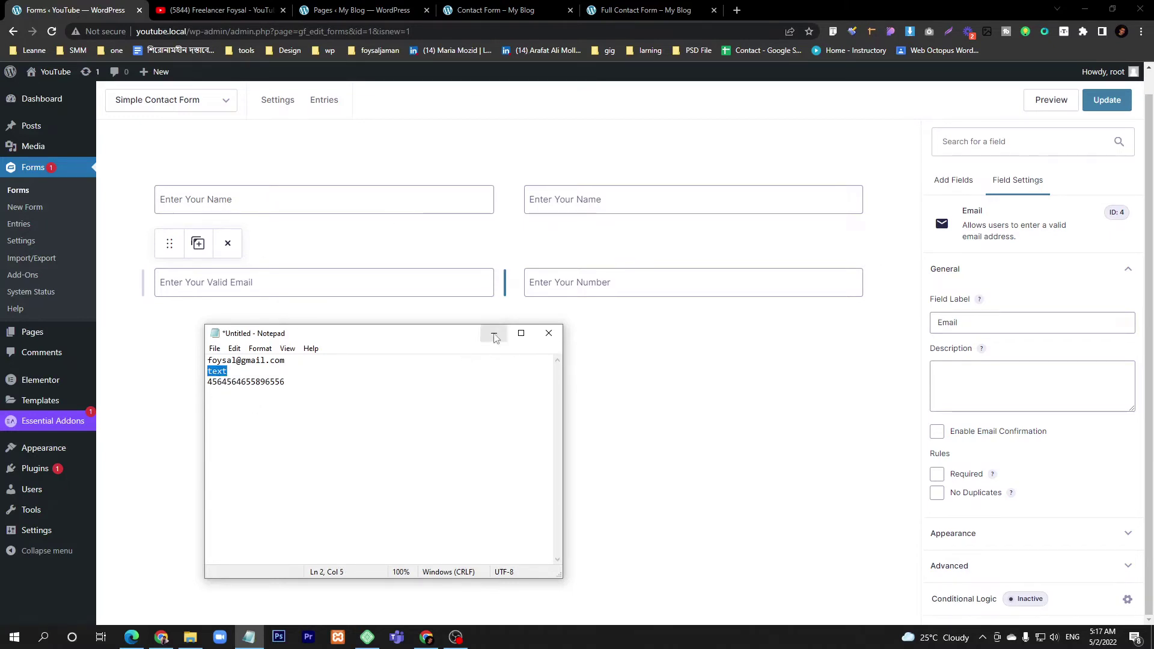
- Minimize Notepad and open the Number field's Number Format dropdown
left_click(494, 333)
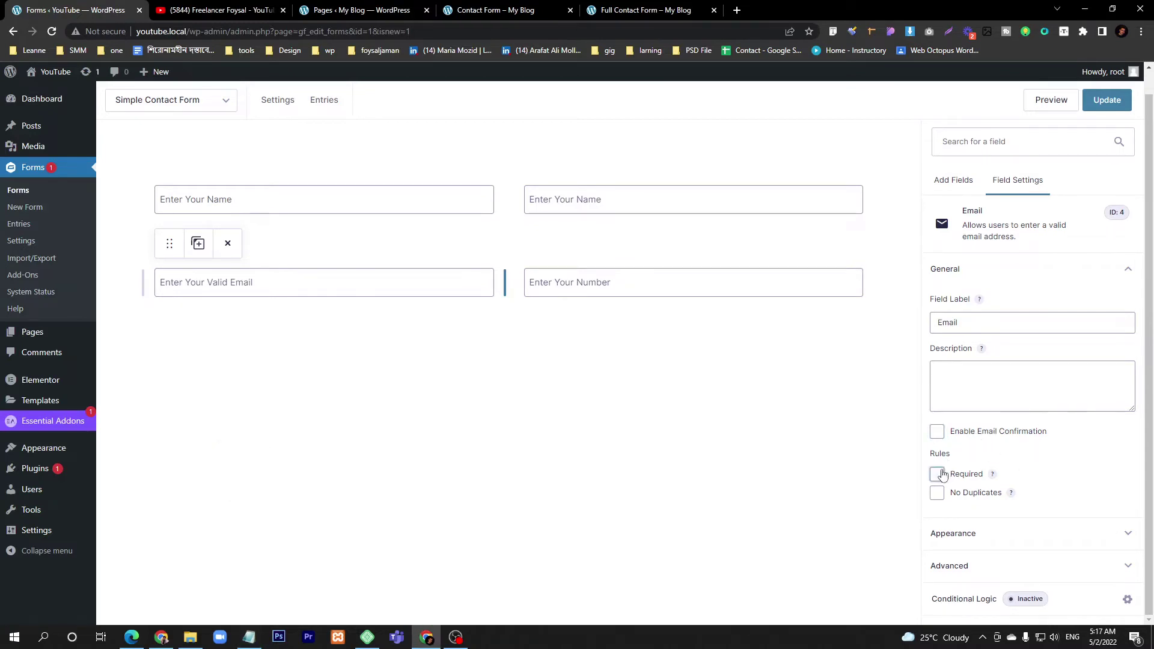
left_click(628, 271)
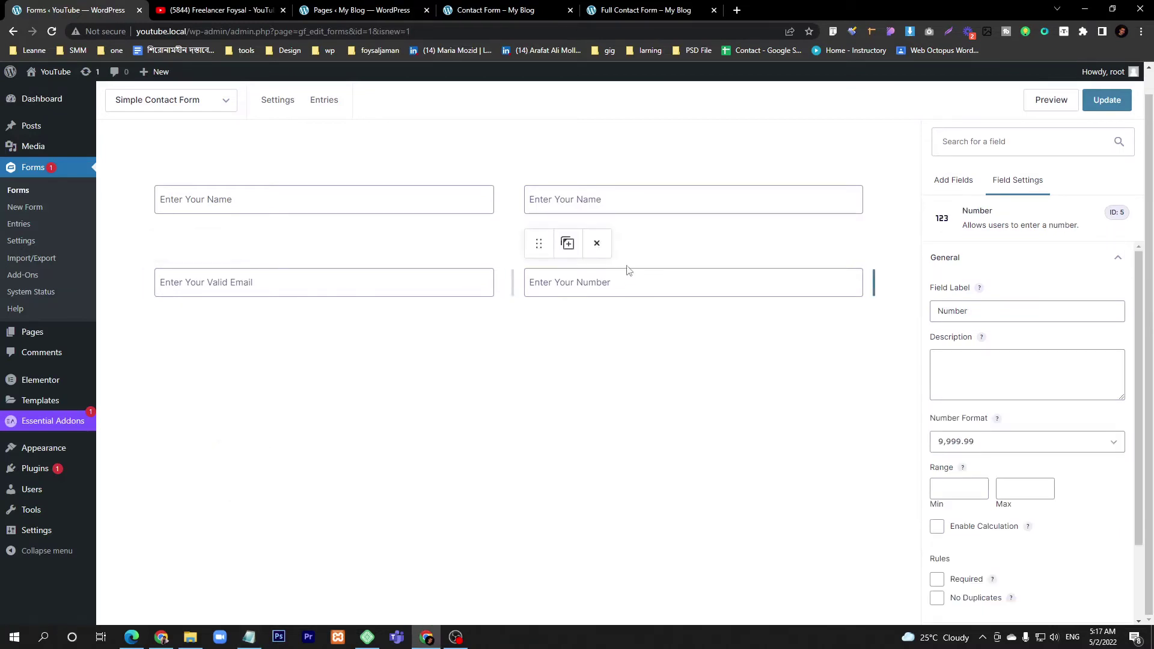
left_click(964, 446)
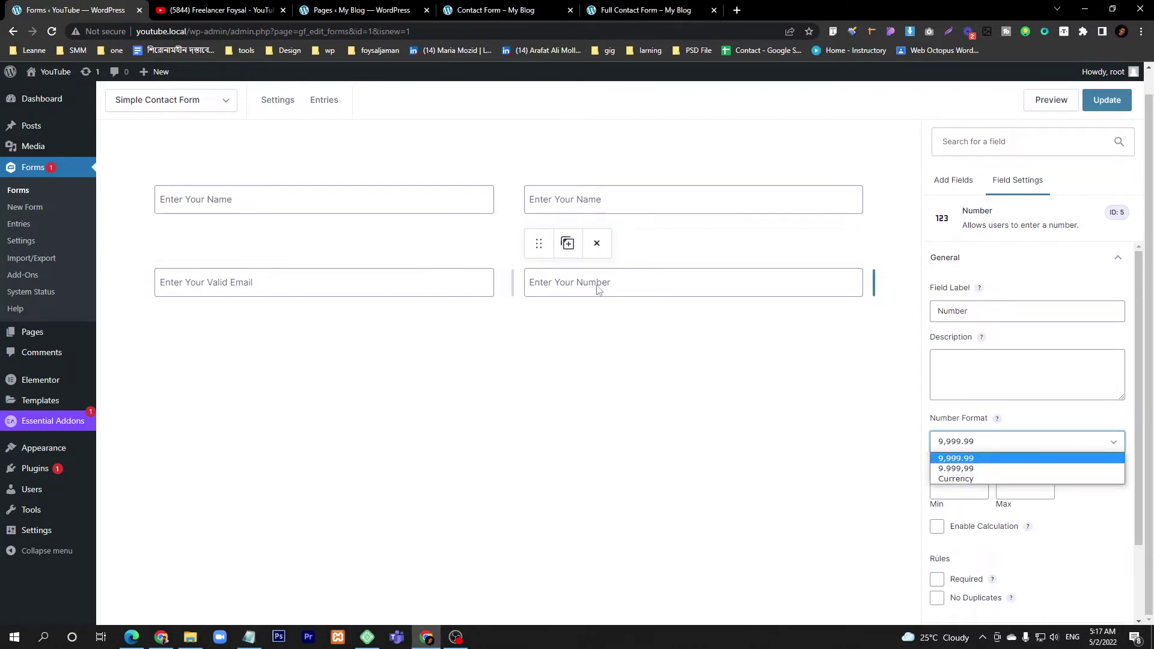
- Search the field library for 'num' and open the Enter Your Number field's settings
left_click(952, 181)
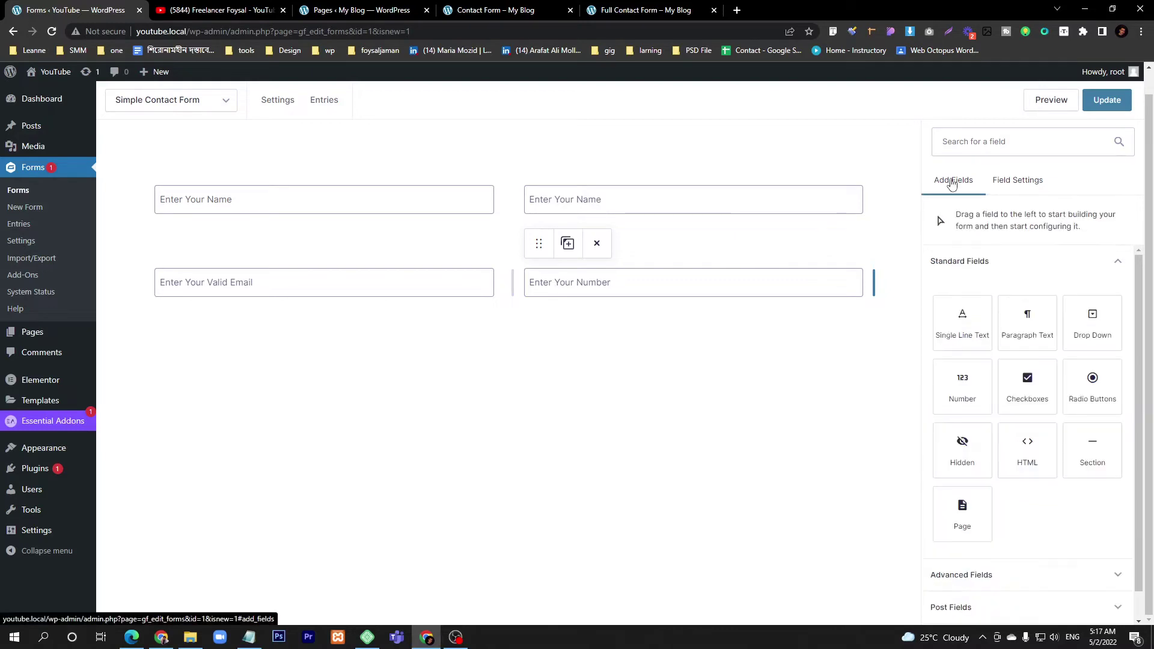
left_click(987, 148)
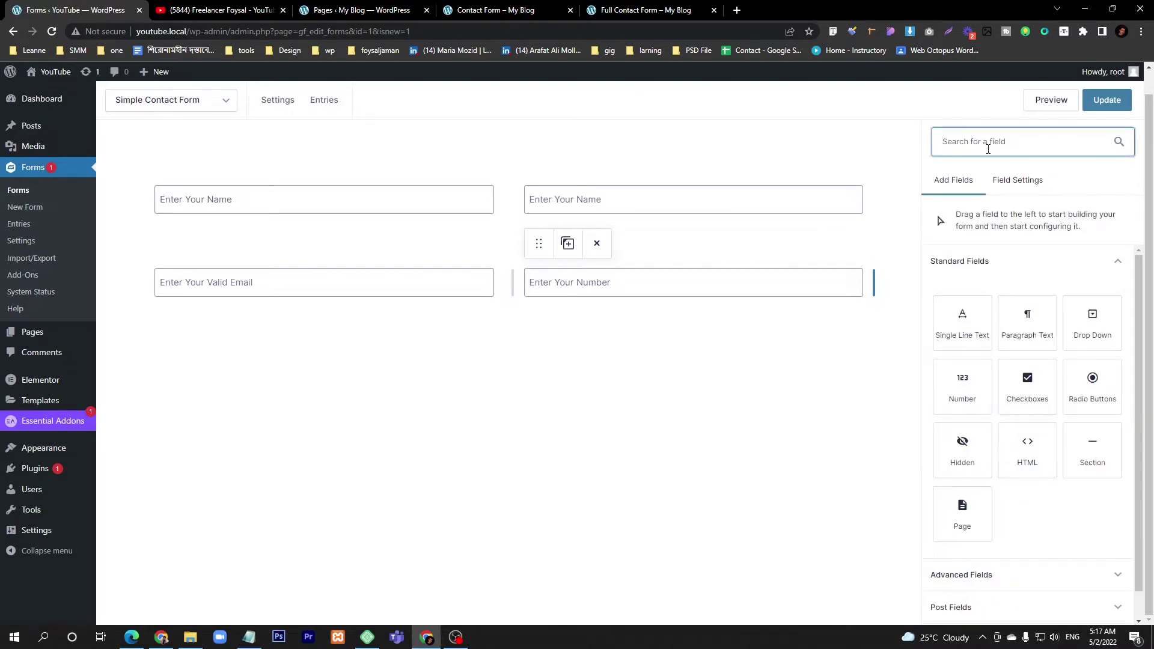
type("ca")
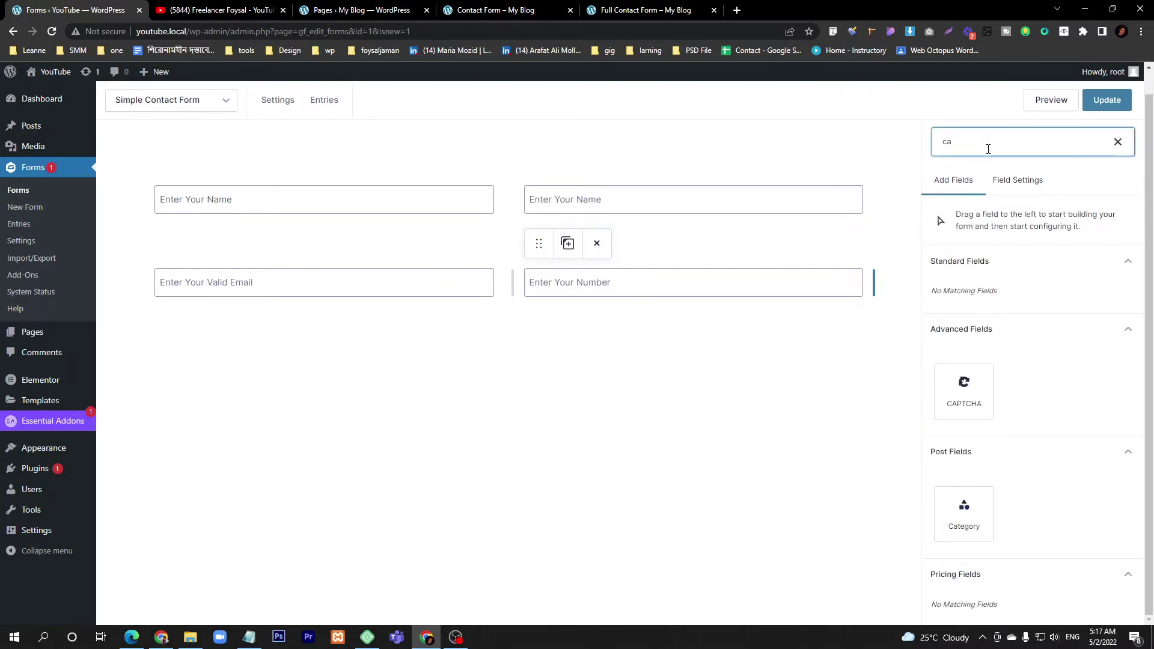
key("BackSpace")
key("BackSpace")
type("num")
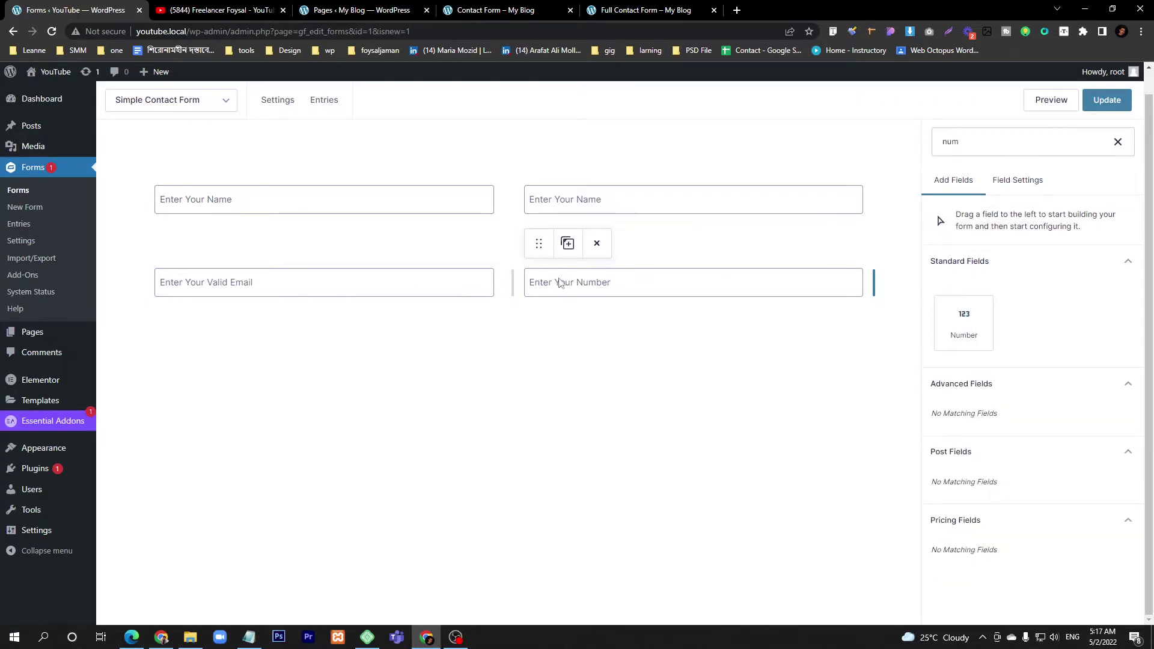
left_click(558, 283)
- Back in Add Fields, replace the search with 'pho' to show the Phone field
left_click(954, 181)
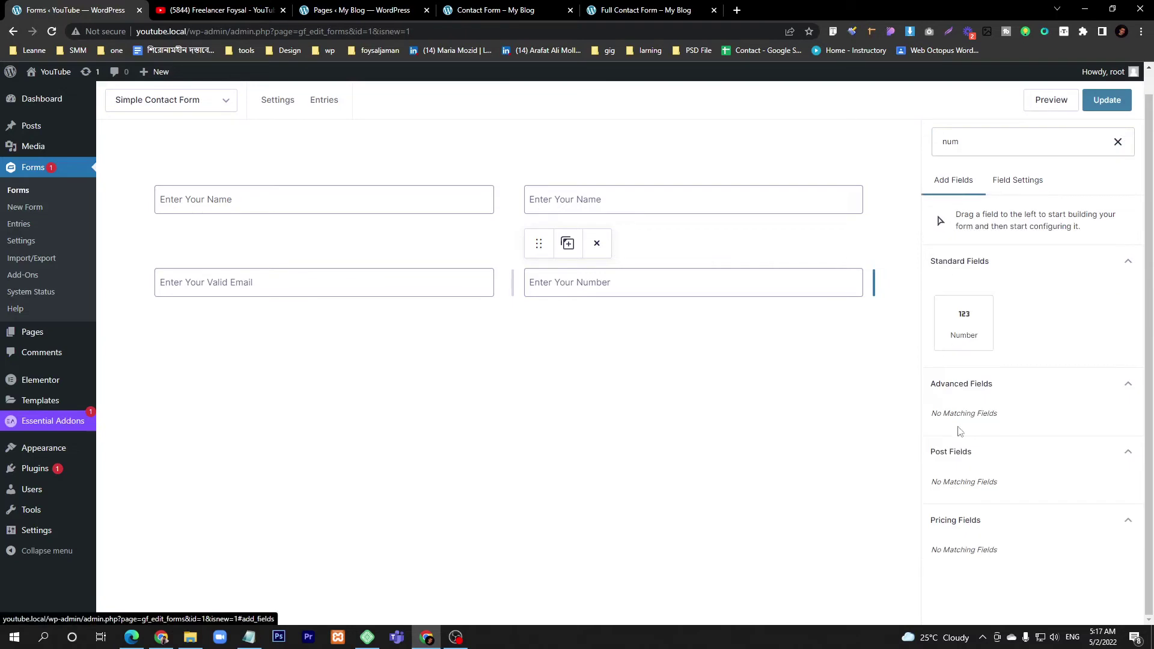
left_click(1127, 270)
left_click(1094, 269)
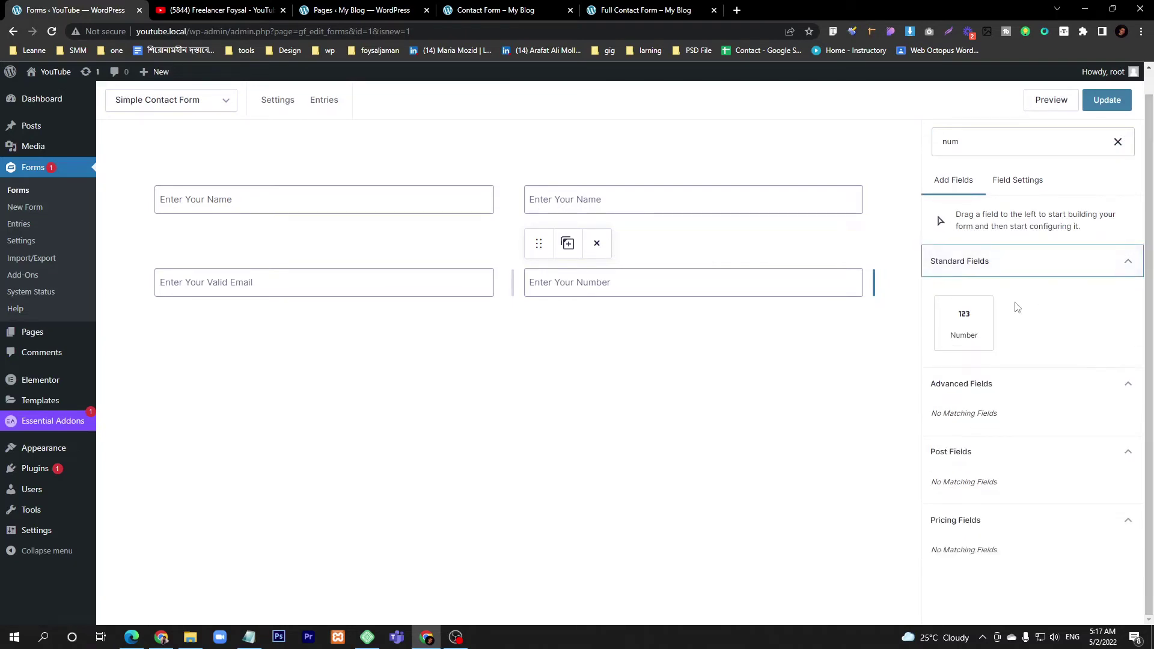
double_click(995, 134)
type("pho")
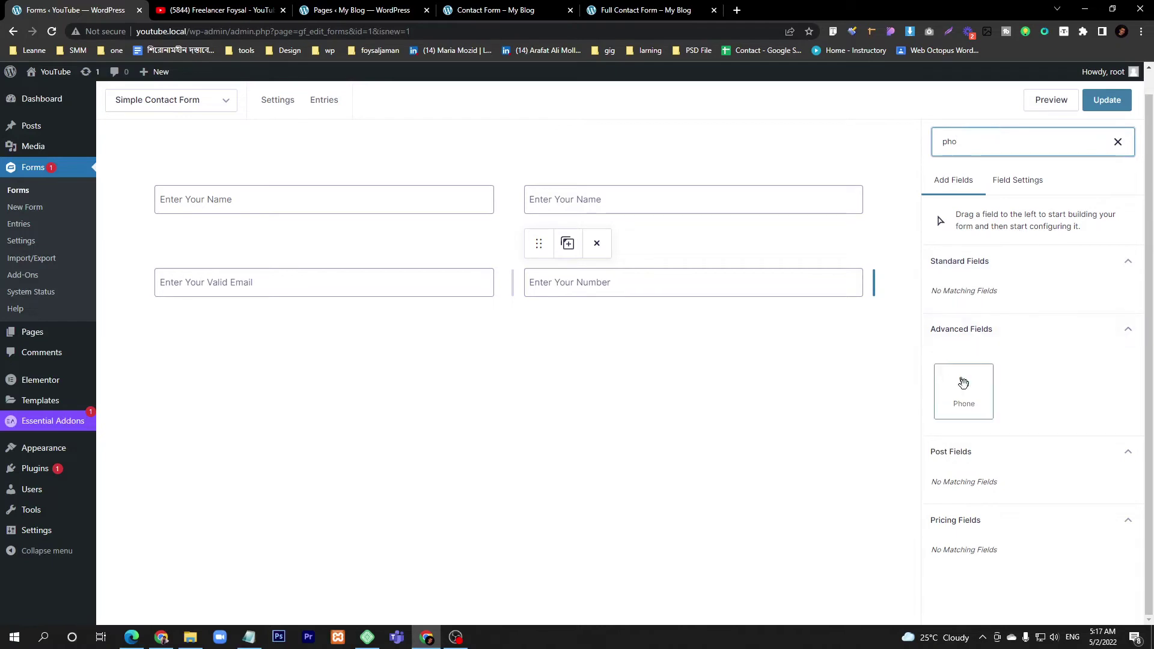
- Place a Phone field beside Email and delete the old Number field
left_click_drag(961, 381, 572, 279)
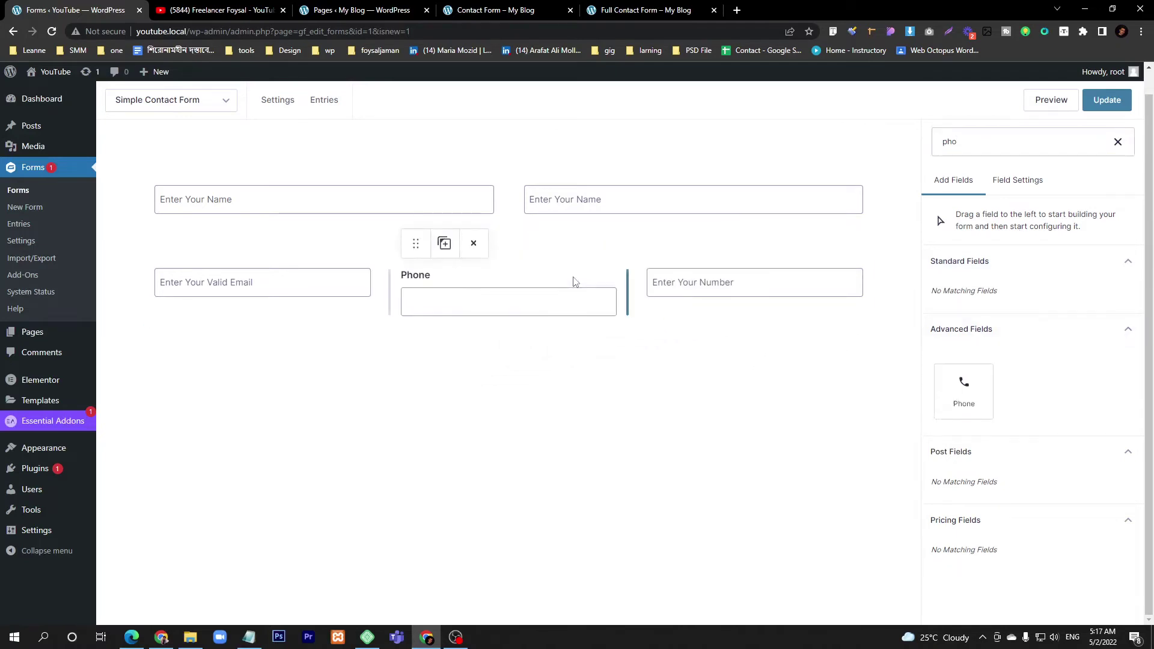
mouse_move(657, 283)
left_click(720, 246)
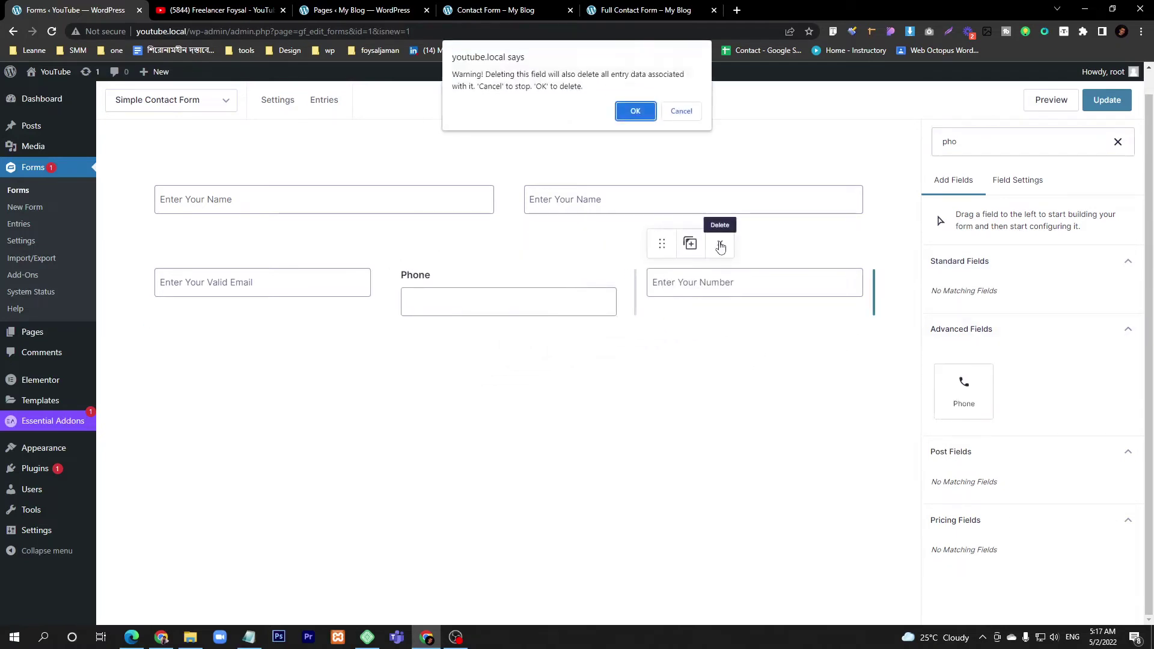
left_click(631, 112)
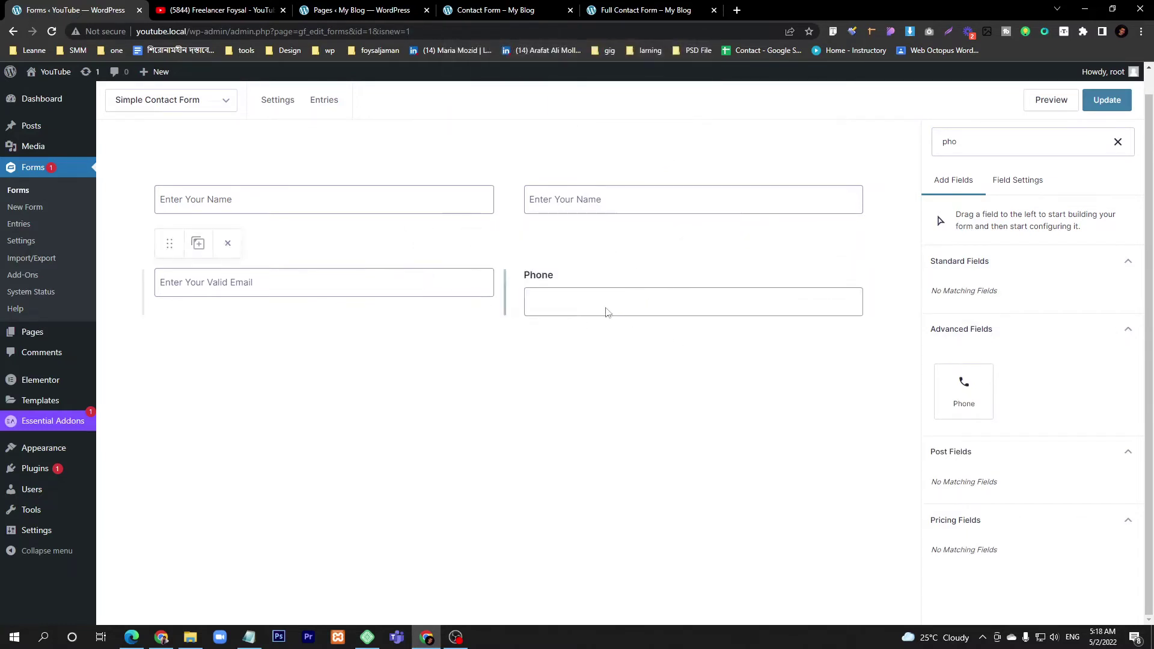
- Set the Phone field's Phone Format to International
left_click(560, 292)
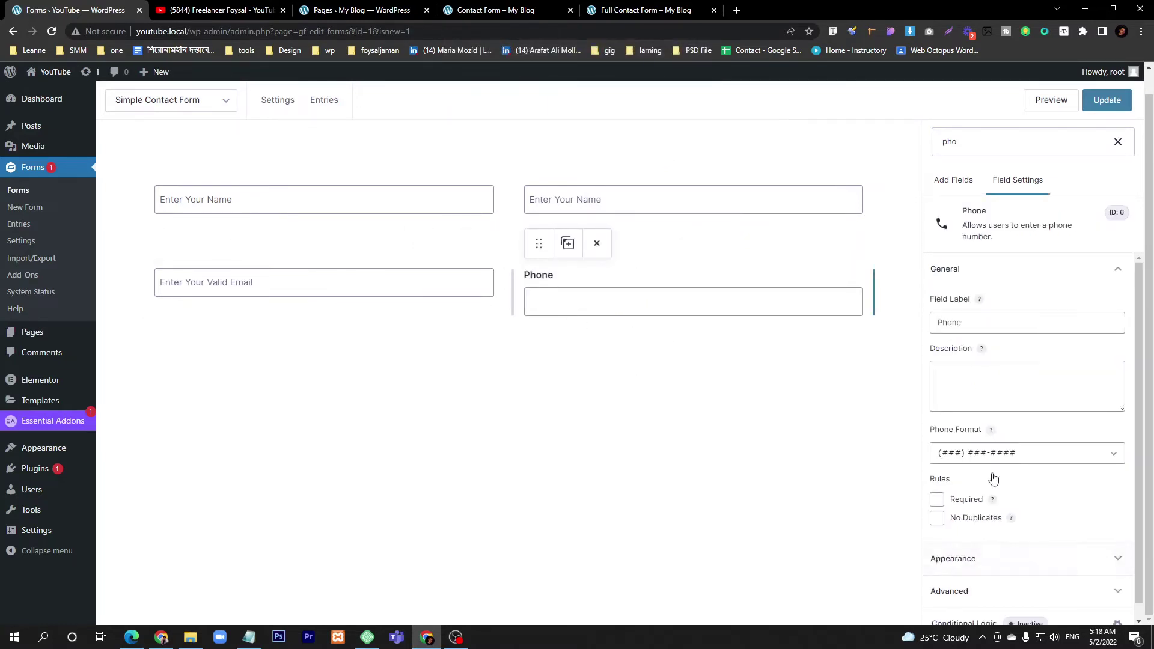
left_click(964, 455)
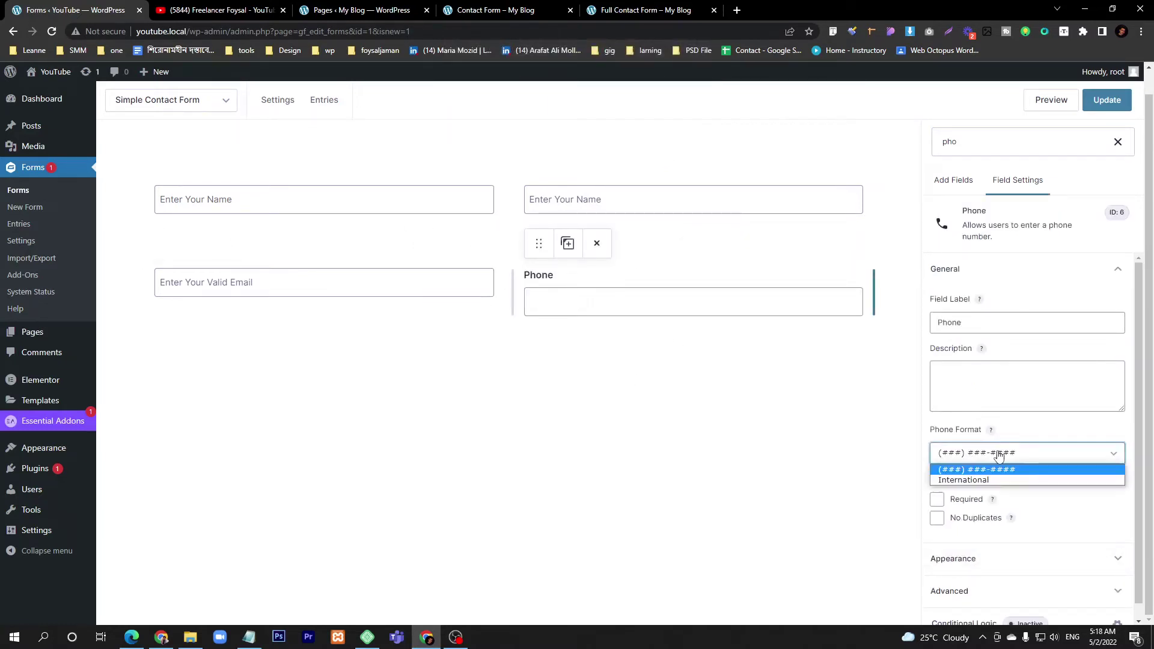
left_click(985, 479)
left_click(977, 454)
left_click(979, 470)
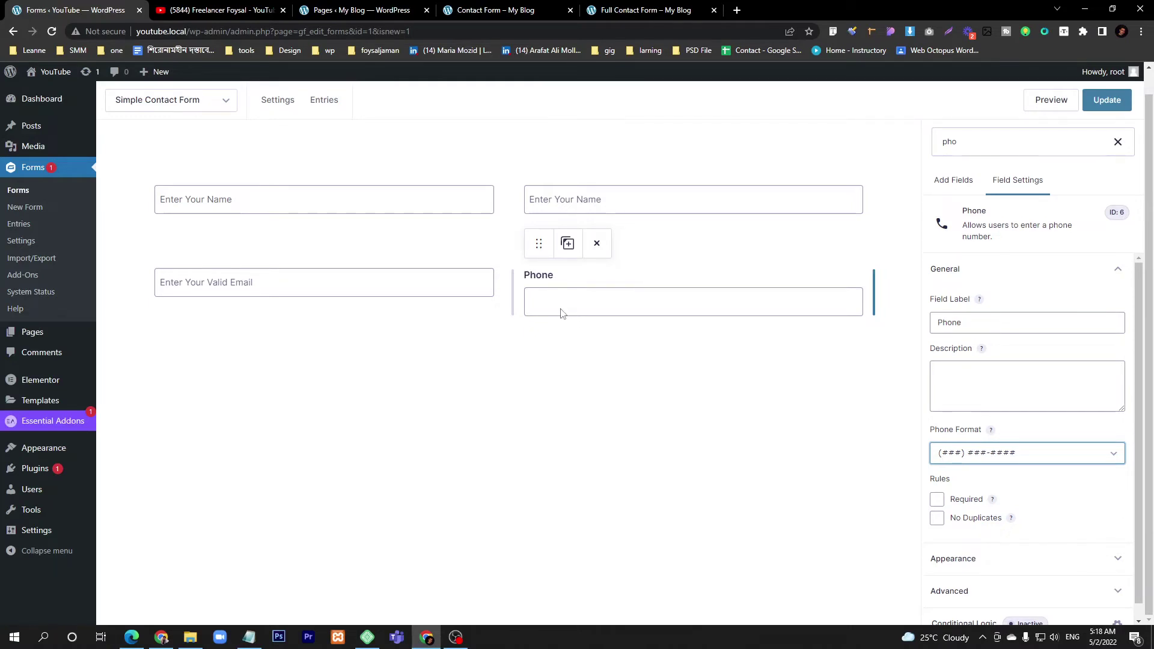
left_click(979, 459)
left_click(979, 479)
- Set the Phone field's Field Label Visibility to Hidden
scroll(1033, 475, "down", 1)
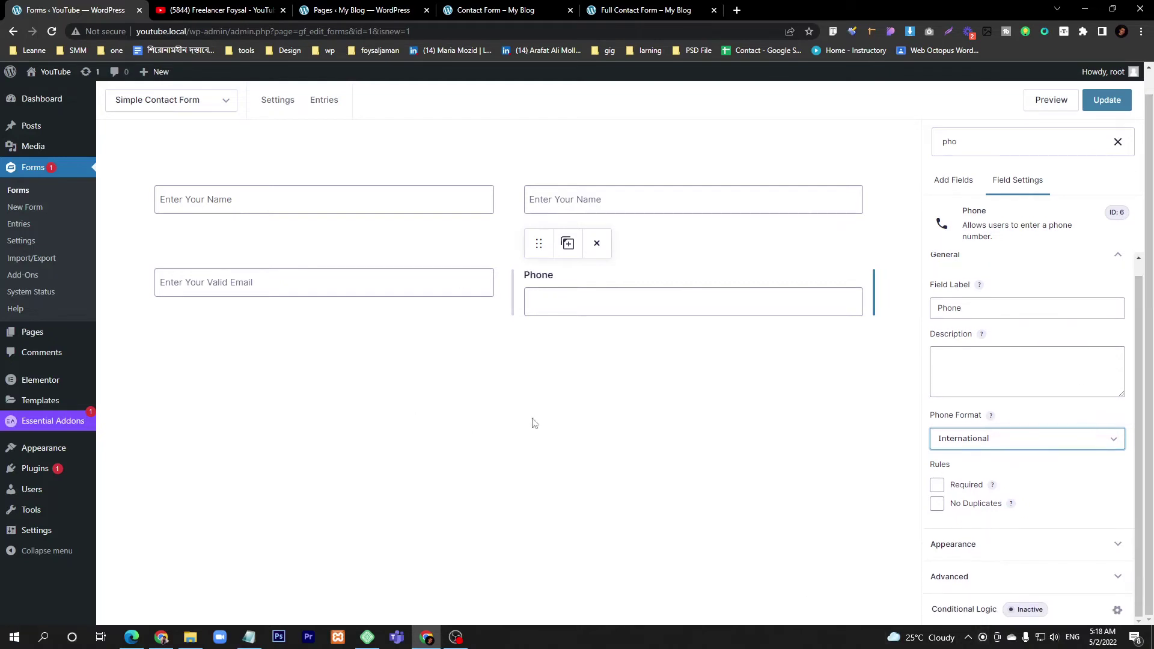
left_click(532, 278)
left_click(973, 308)
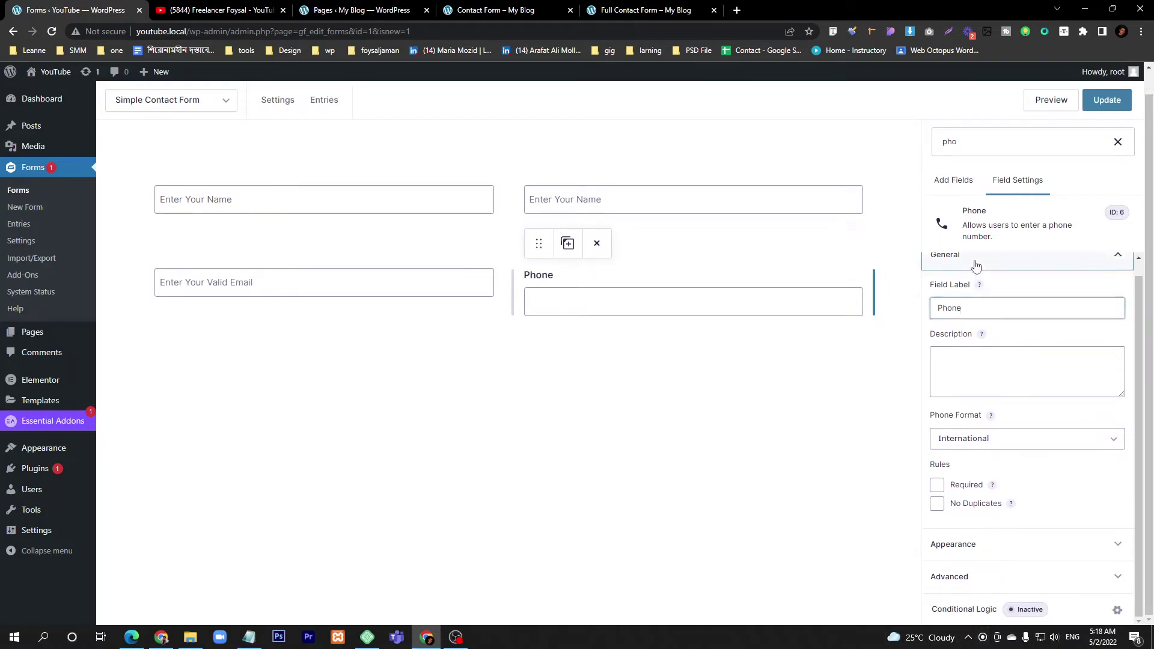
left_click(975, 265)
left_click(979, 301)
left_click(986, 404)
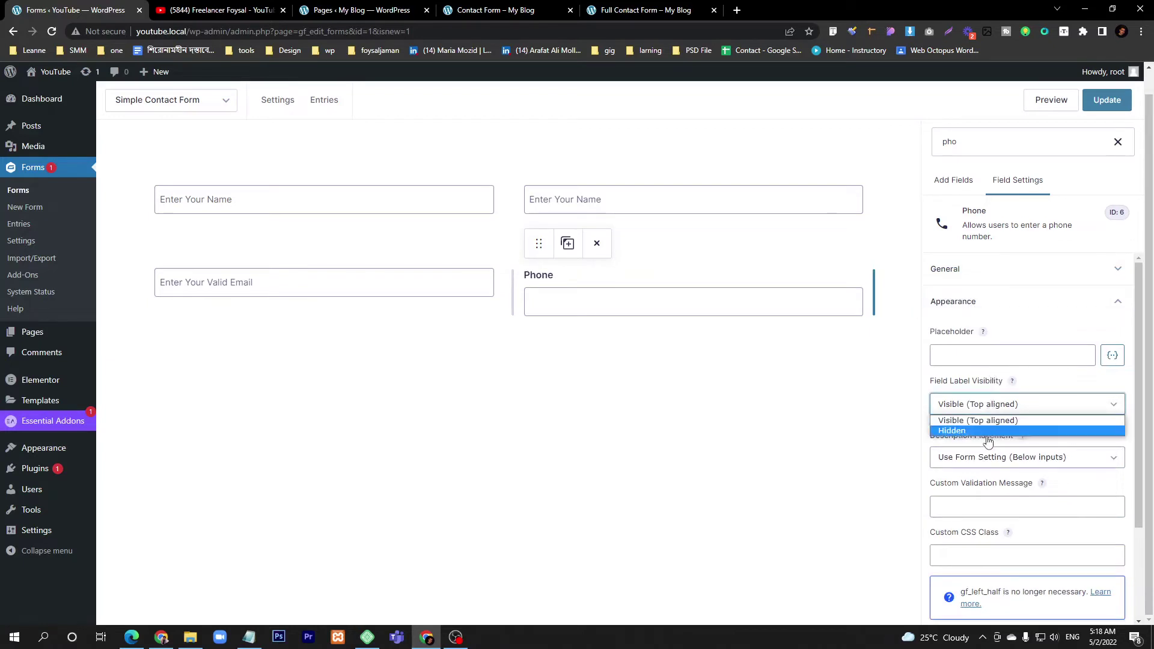
left_click(985, 431)
- Enter 'Number' as the Phone field's placeholder and check the live form
left_click(975, 354)
type("R")
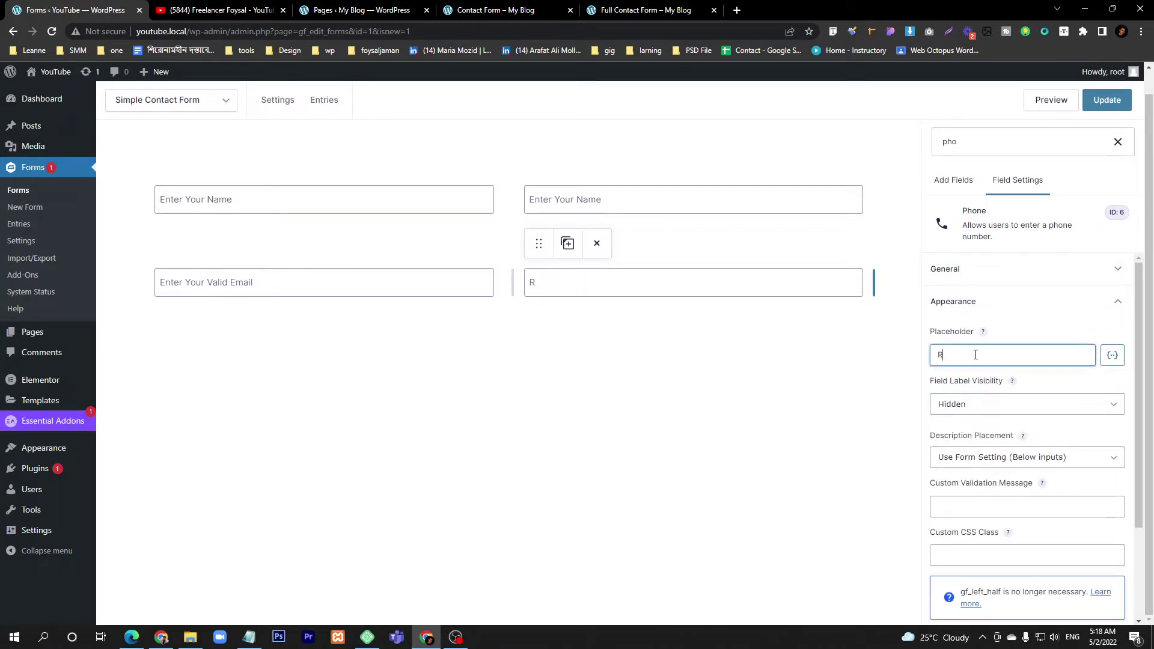
key("BackSpace")
type("Number")
left_click(495, 10)
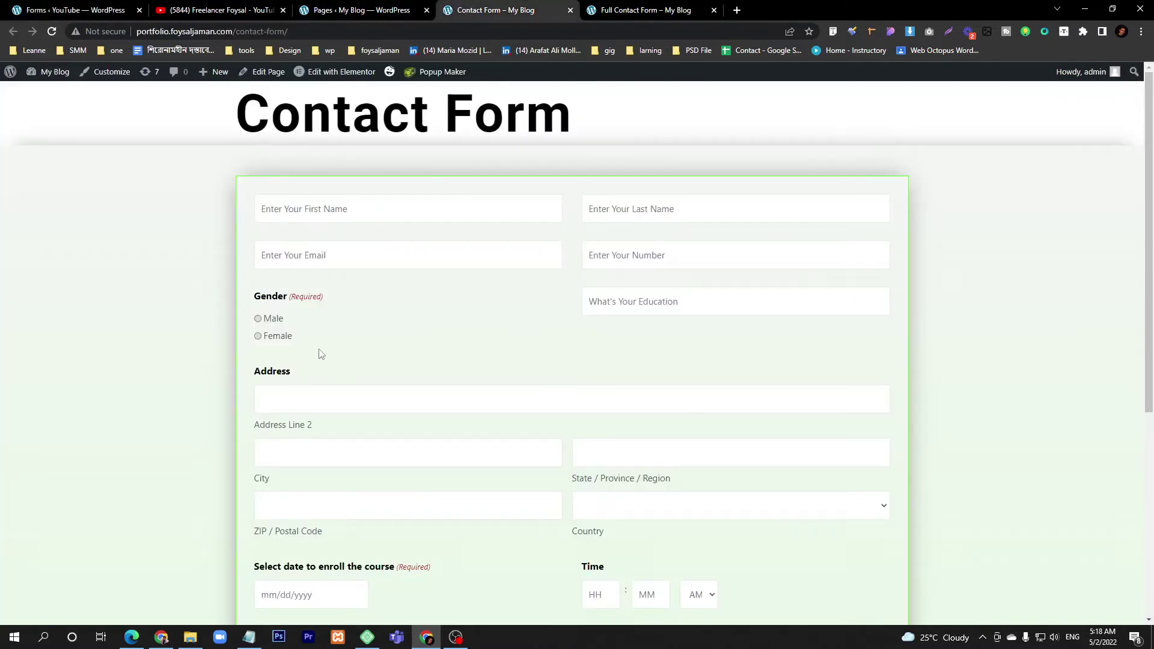
left_click(81, 8)
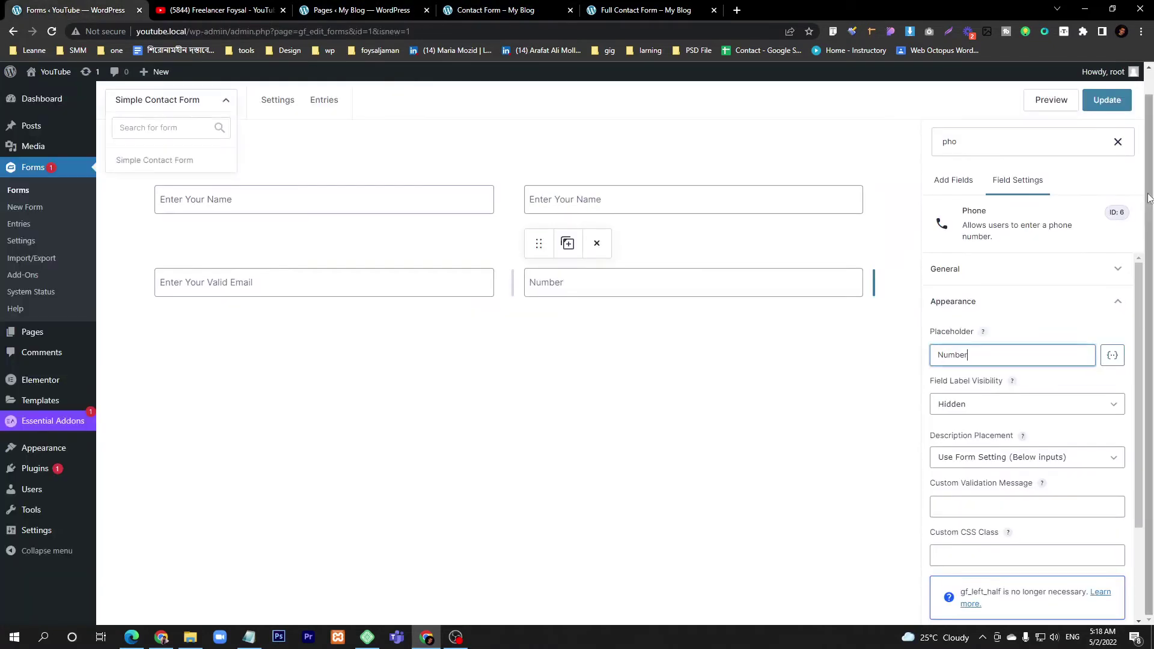
left_click(953, 181)
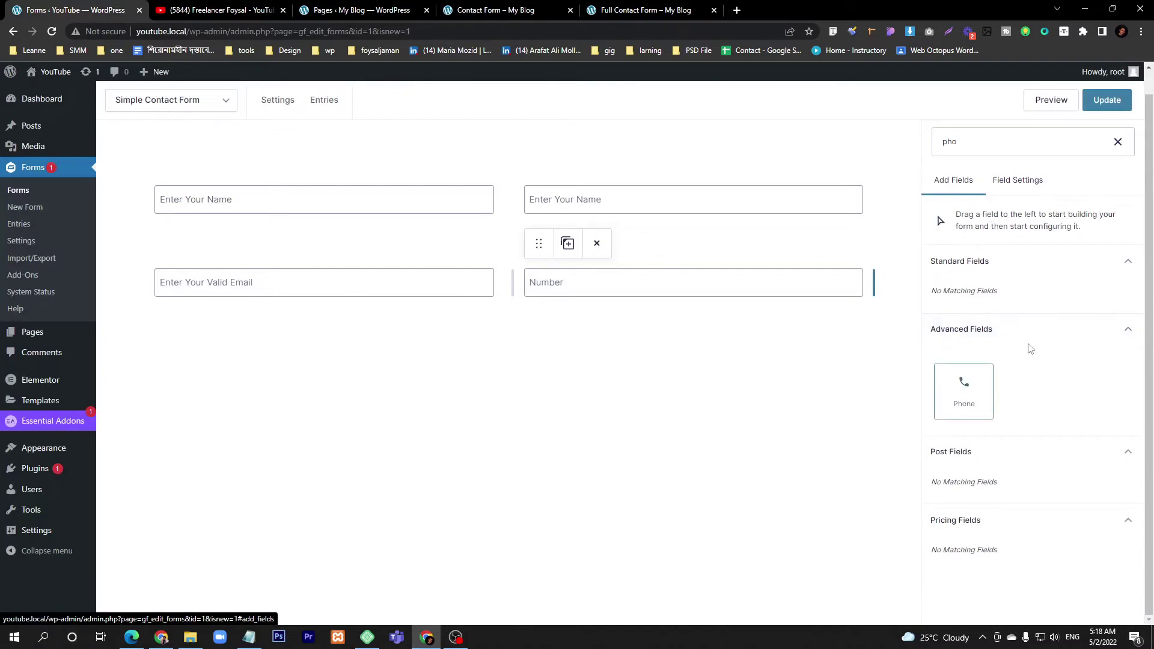
- Clear the field search and add a Radio Buttons field below the Email and Phone row
left_click(1117, 141)
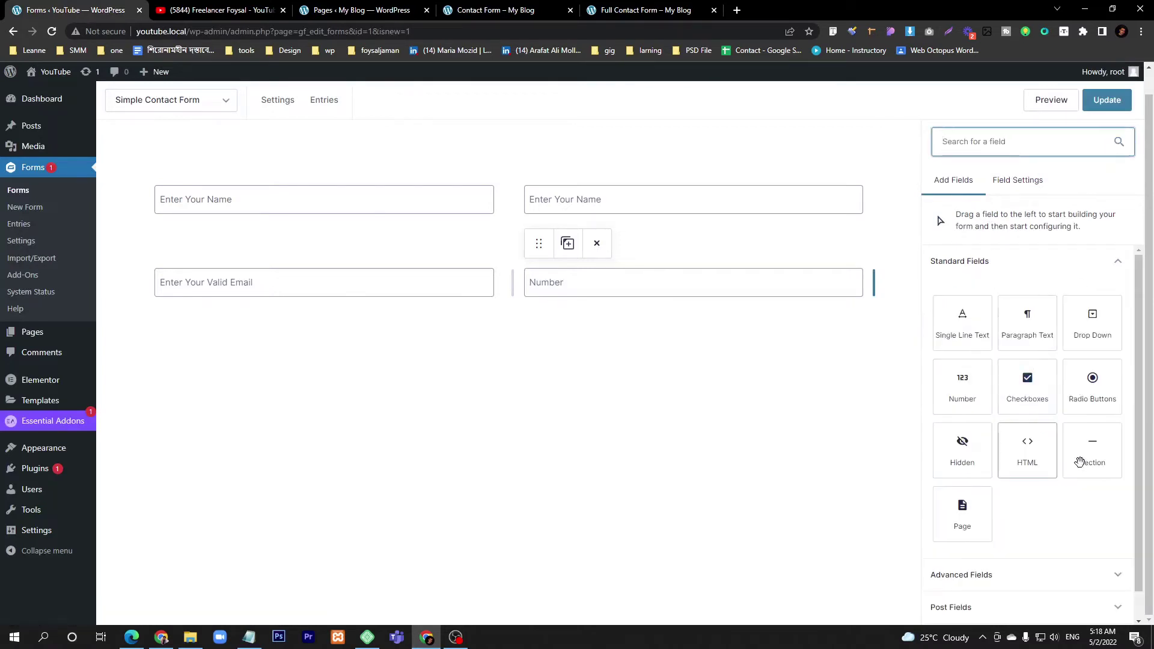
left_click_drag(1094, 398, 295, 342)
mouse_move(198, 412)
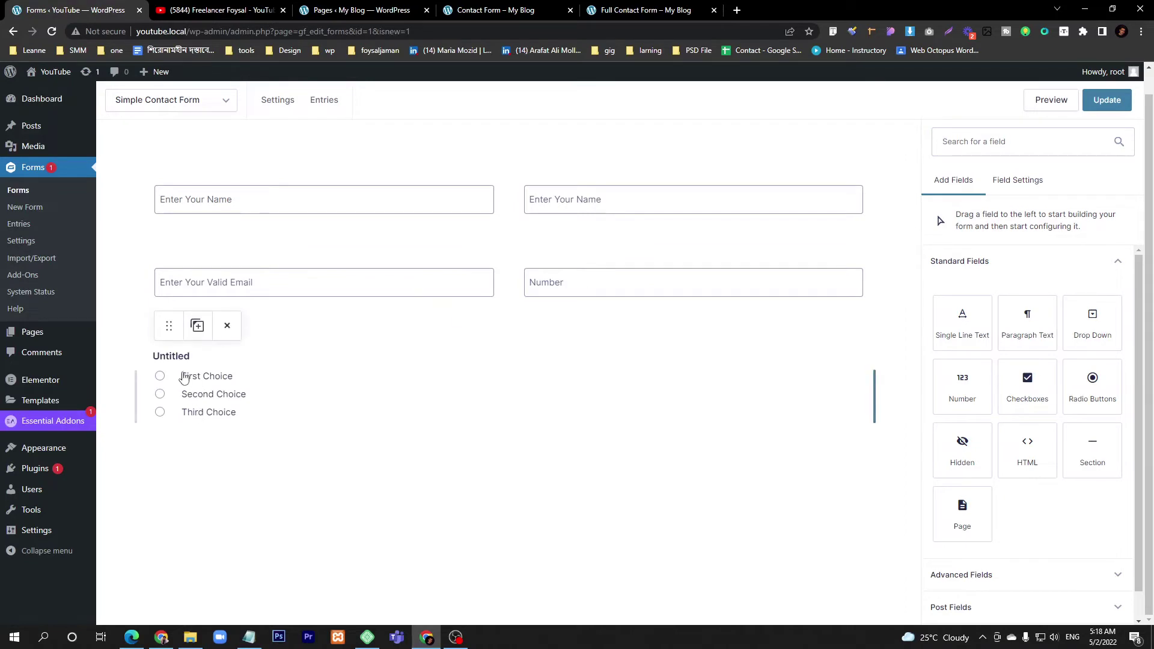
left_click(170, 367)
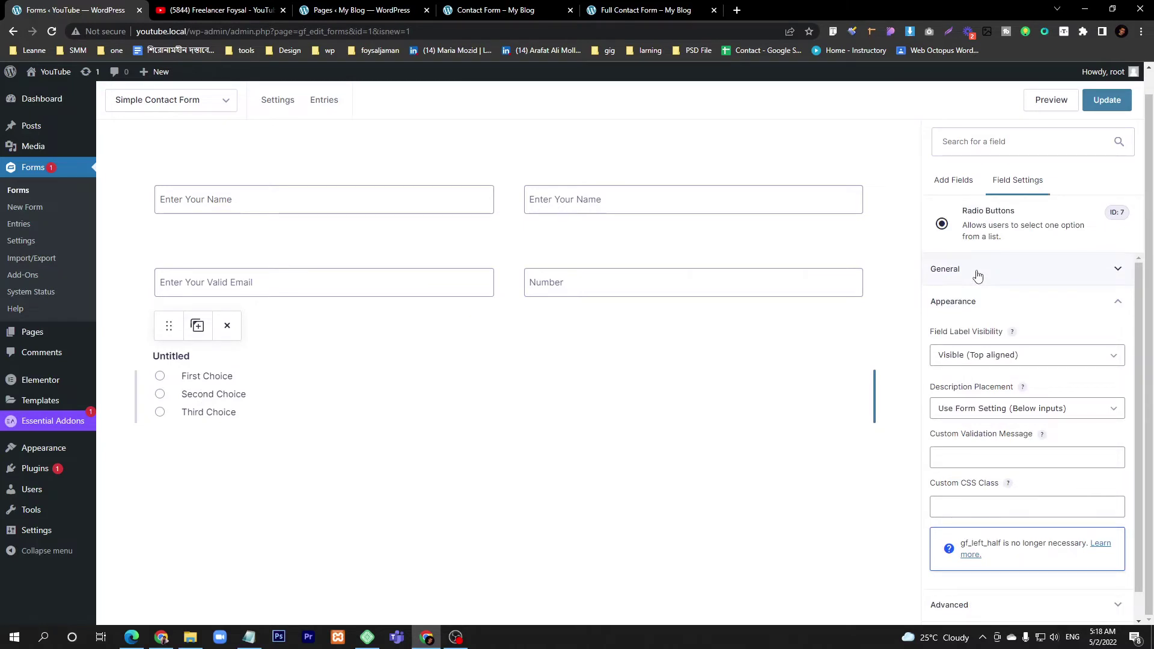
- Change the radio field's label from Untitled to 'Gender'
mouse_move(482, 302)
left_click(991, 277)
double_click(999, 325)
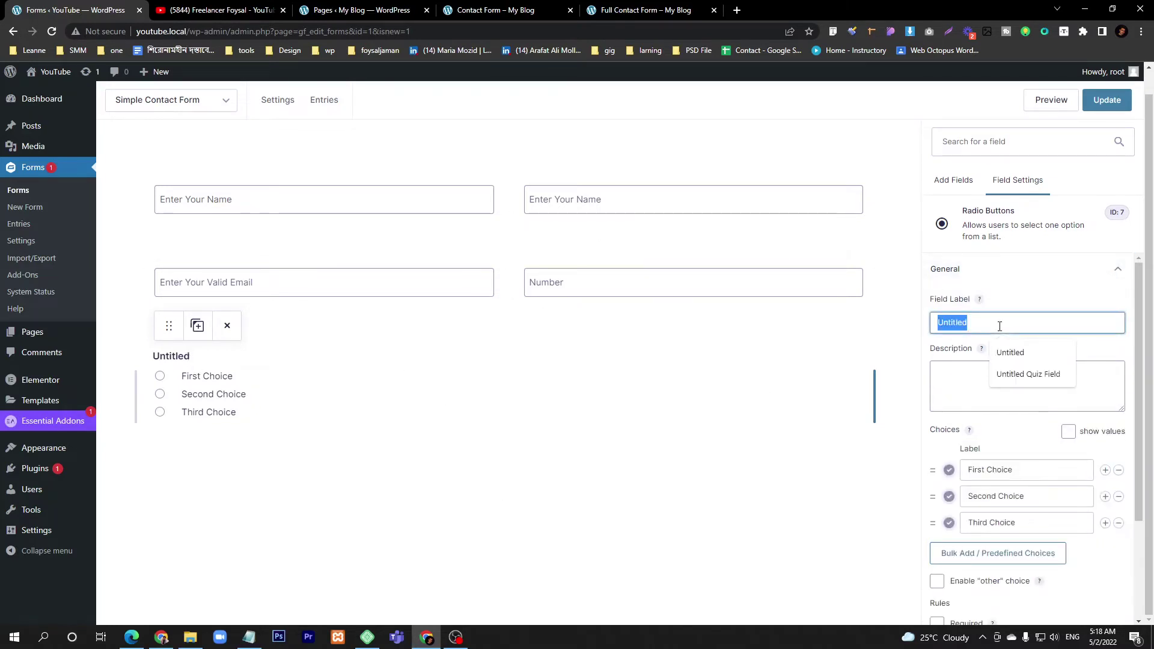
type("Gender")
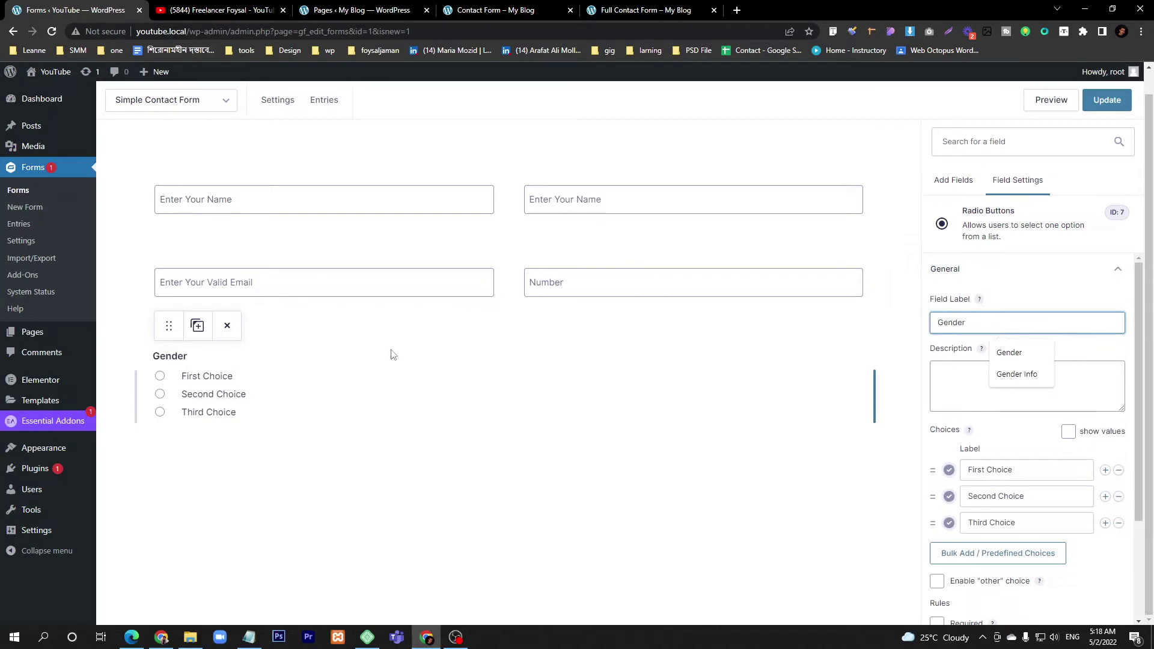
left_click(1051, 524)
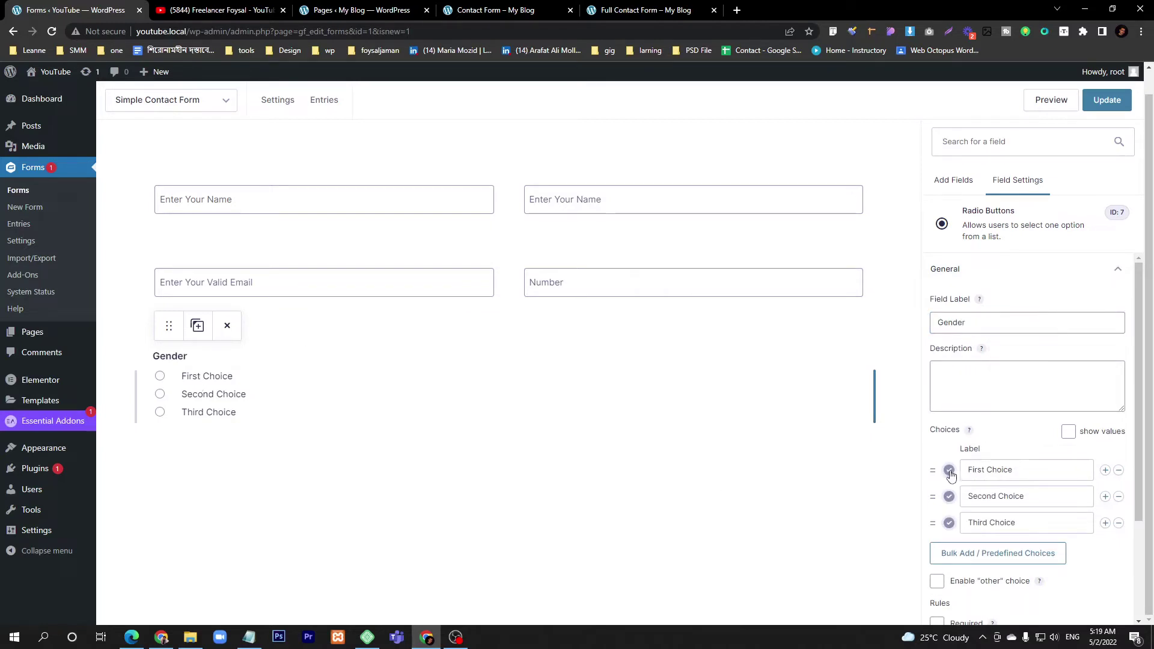
- Relabel the three Gender choices as Female, Male and Both
scroll(1065, 478, "down", 2)
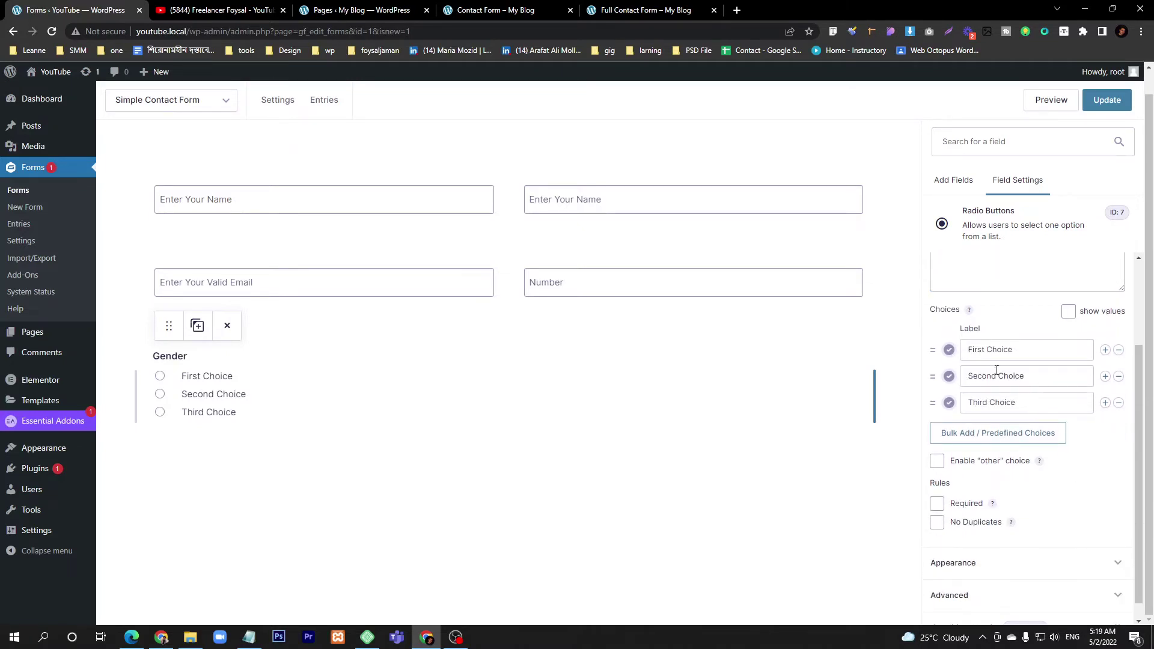
triple_click(1037, 367)
double_click(1037, 352)
triple_click(1037, 352)
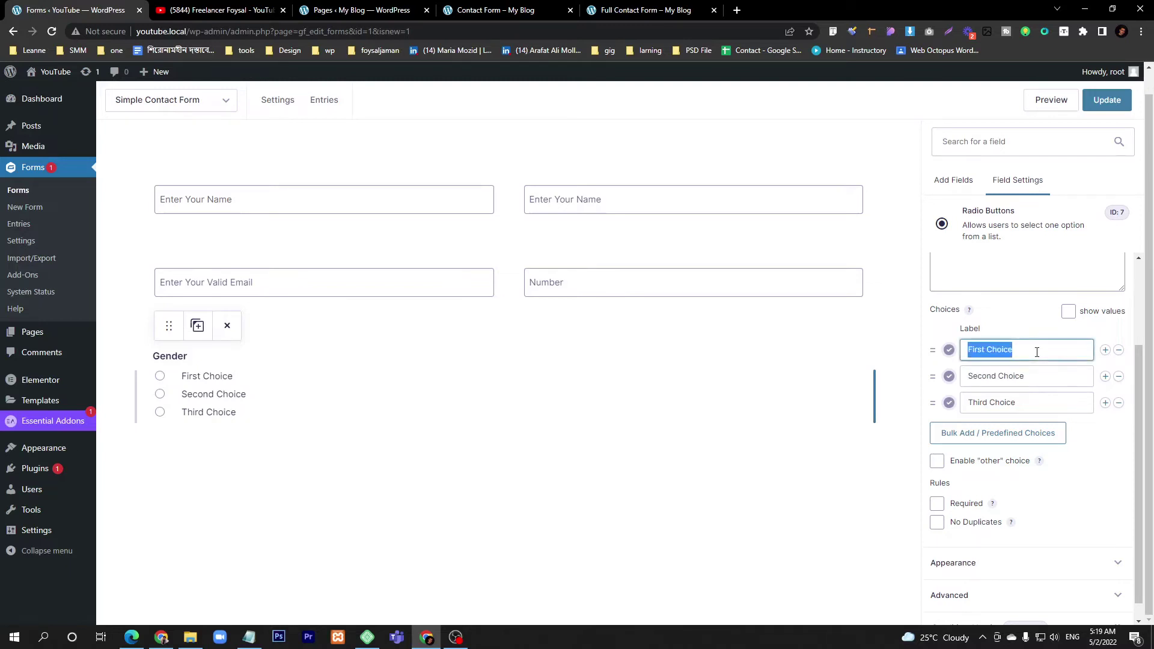
type("Female")
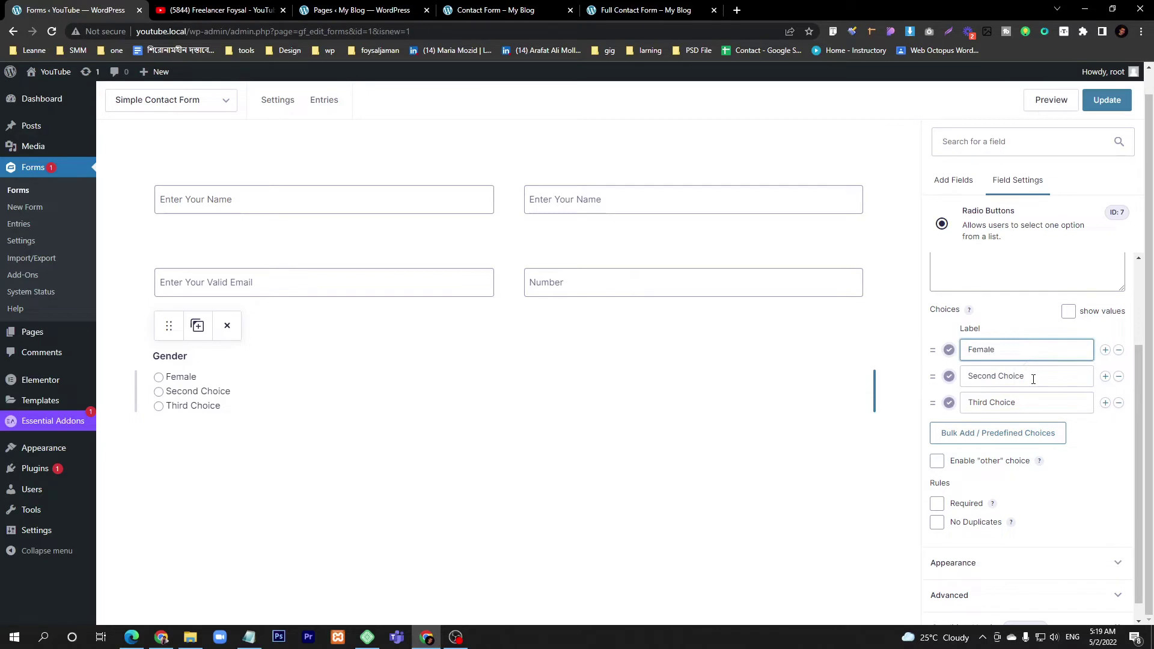
triple_click(1032, 379)
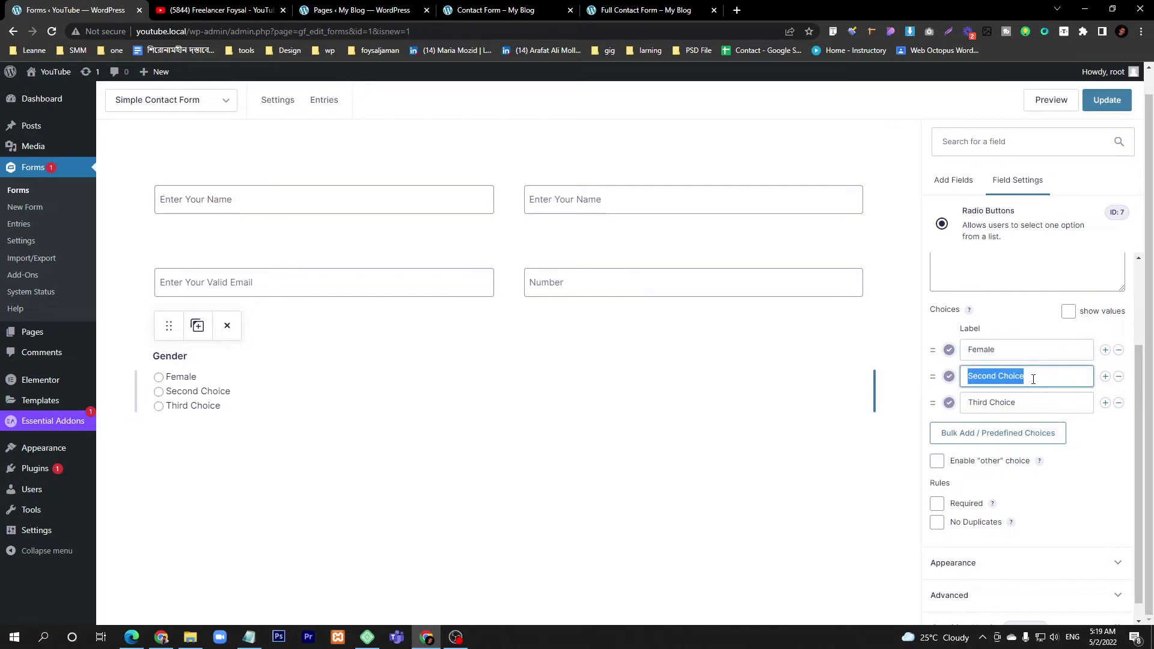
type("Male")
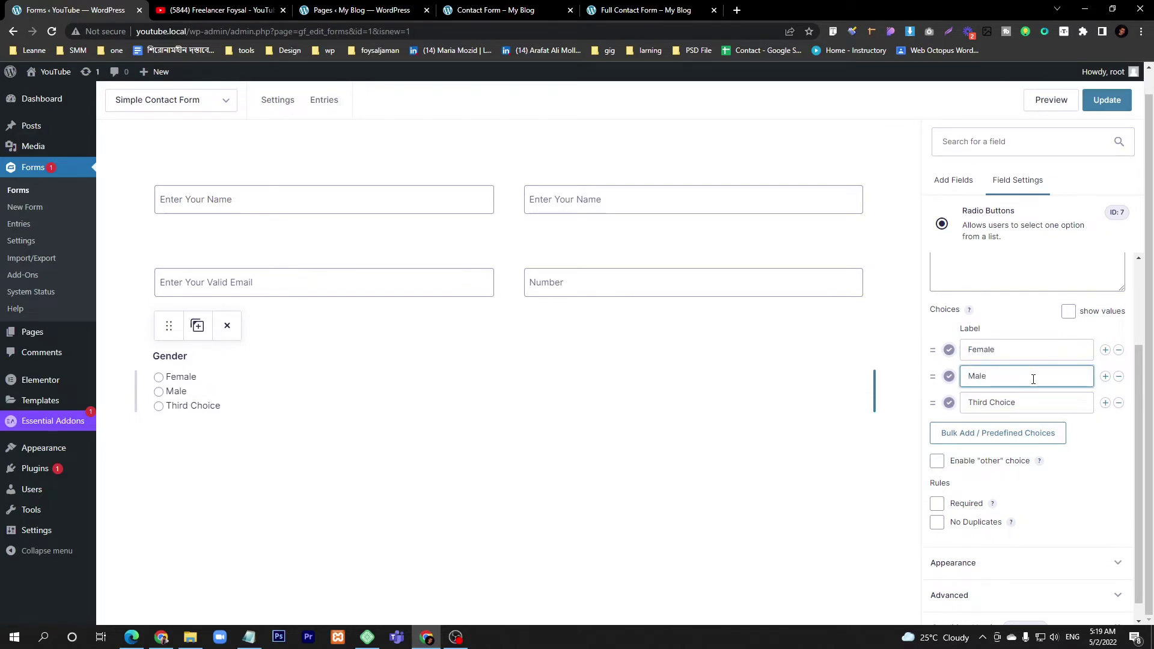
triple_click(1033, 404)
type("B")
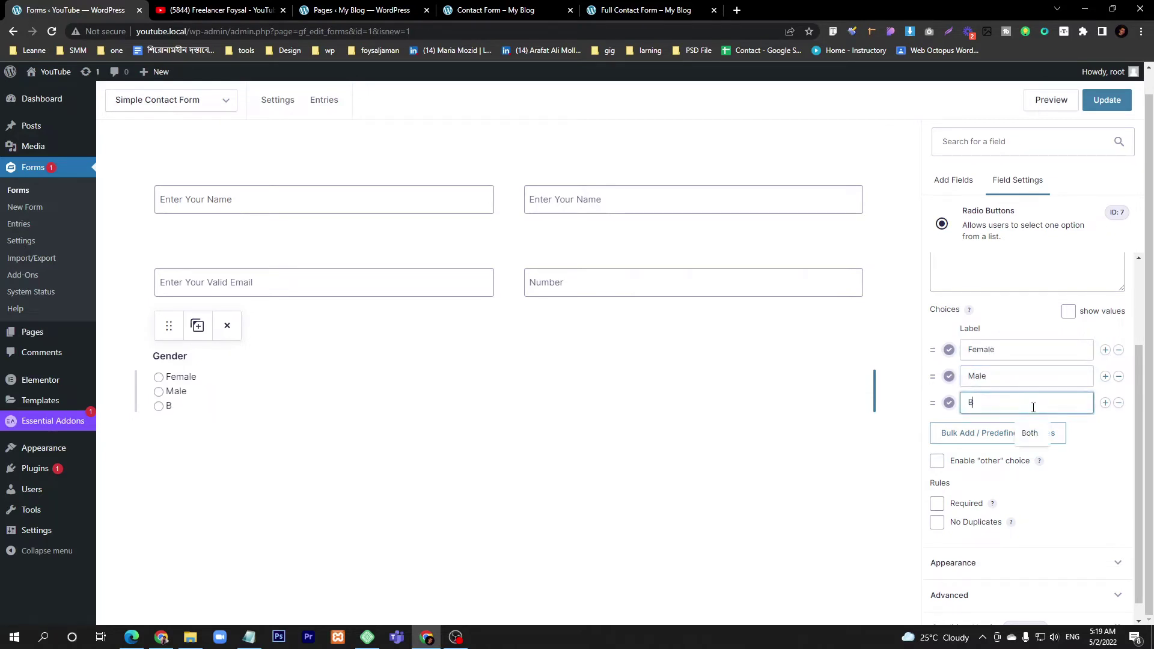
type("oth")
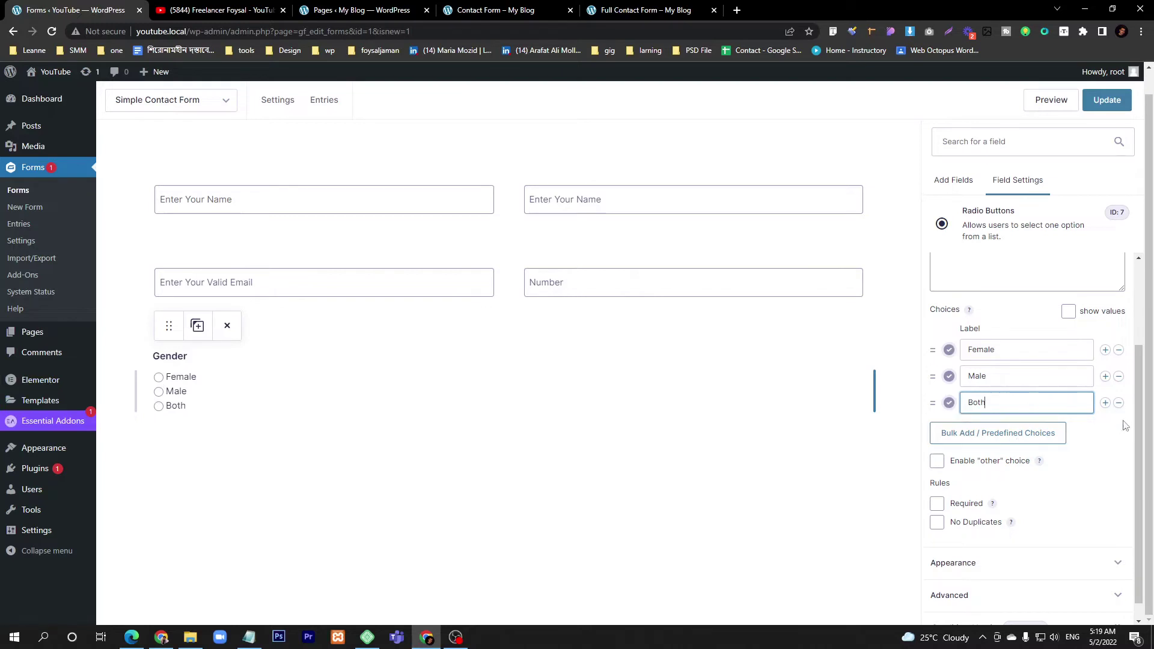
- Add a fourth Gender choice, then remove the empty fourth choice again
left_click(1105, 402)
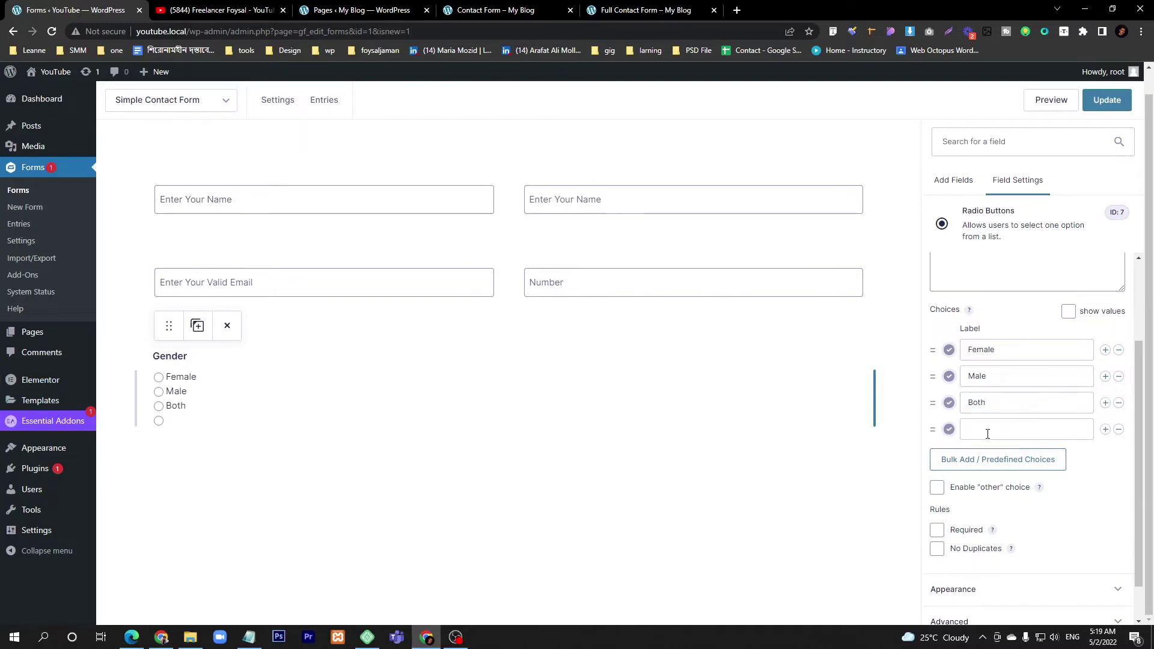
left_click(180, 99)
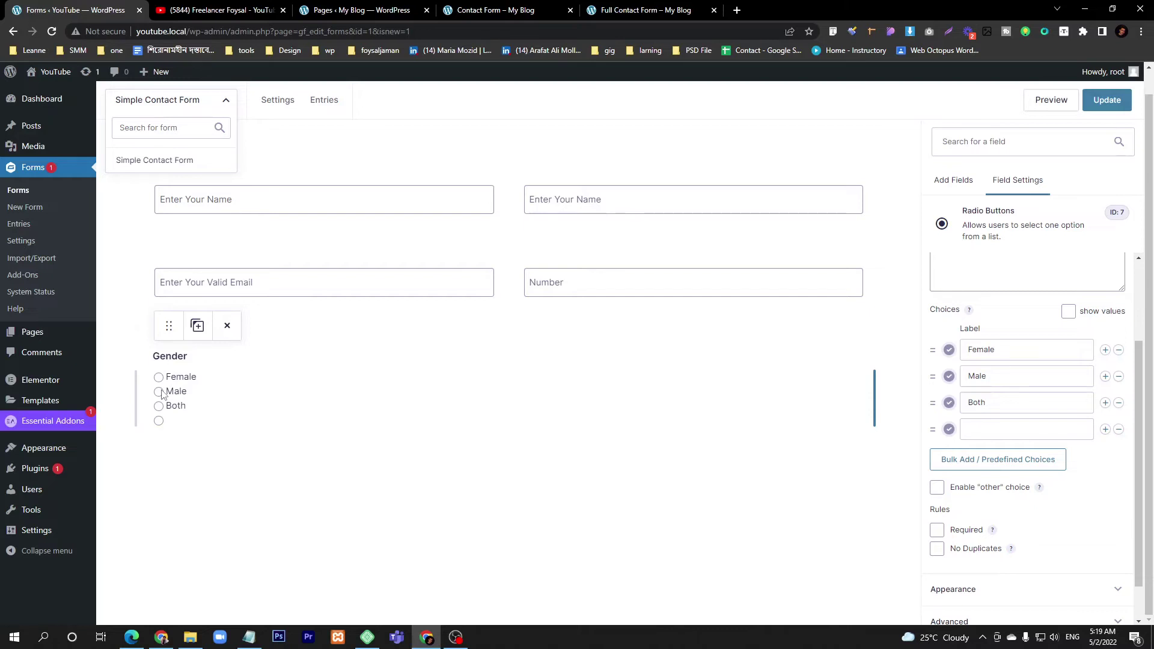
left_click(1118, 429)
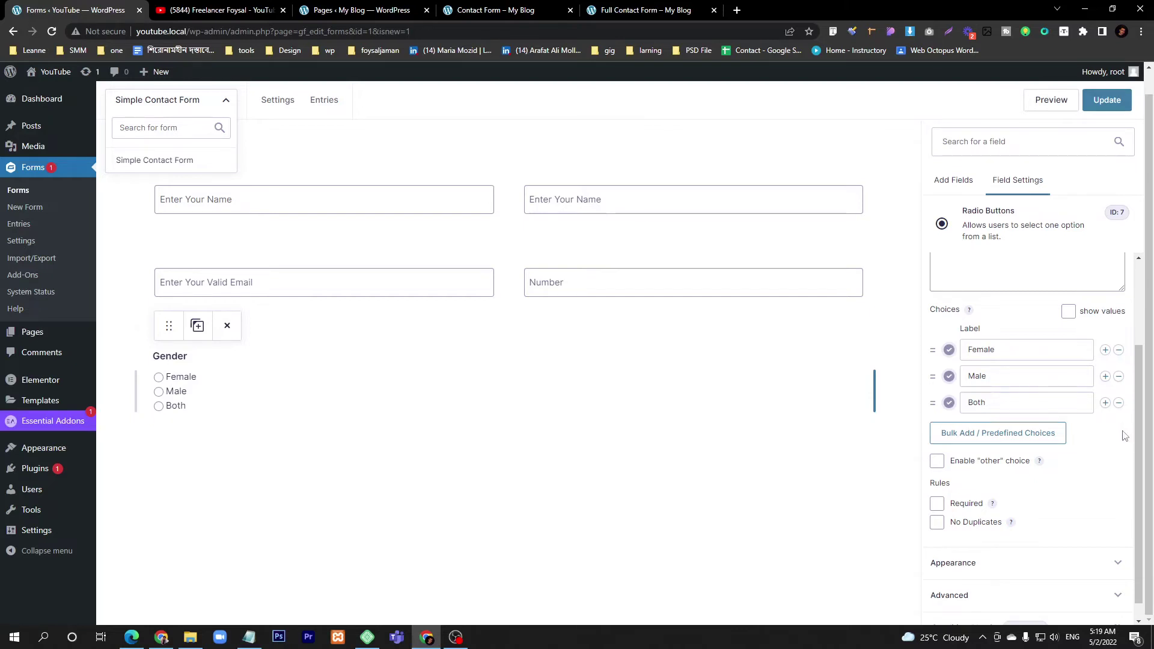
- Replace the Gender choices with the U.S. States predefined list
left_click(990, 438)
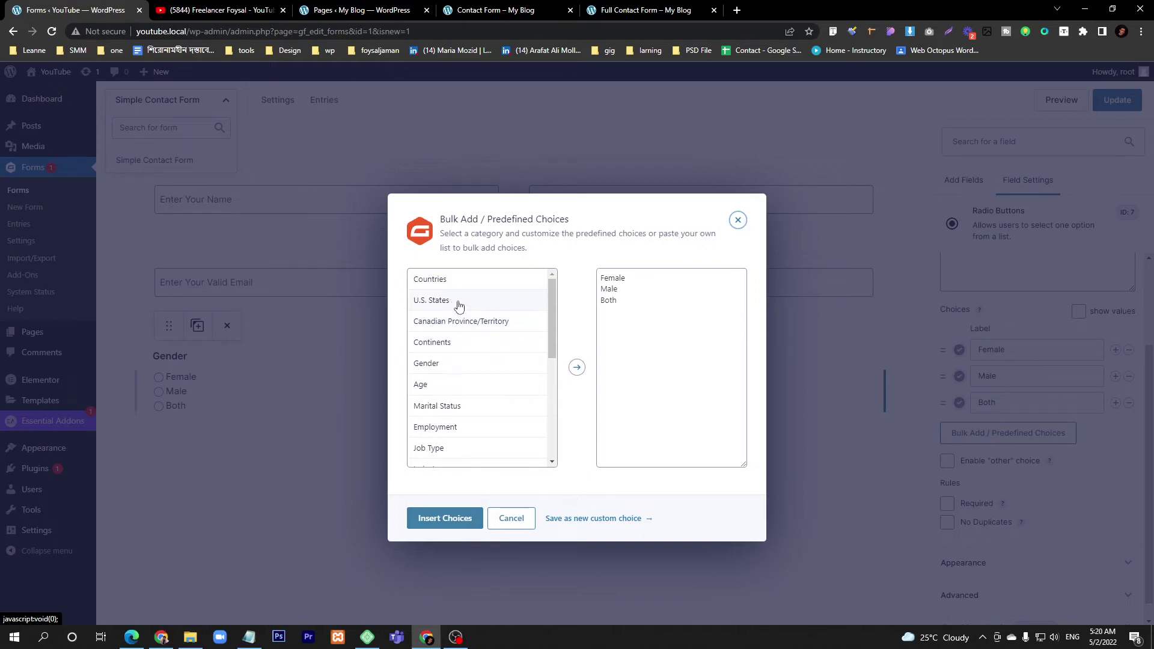
left_click(458, 307)
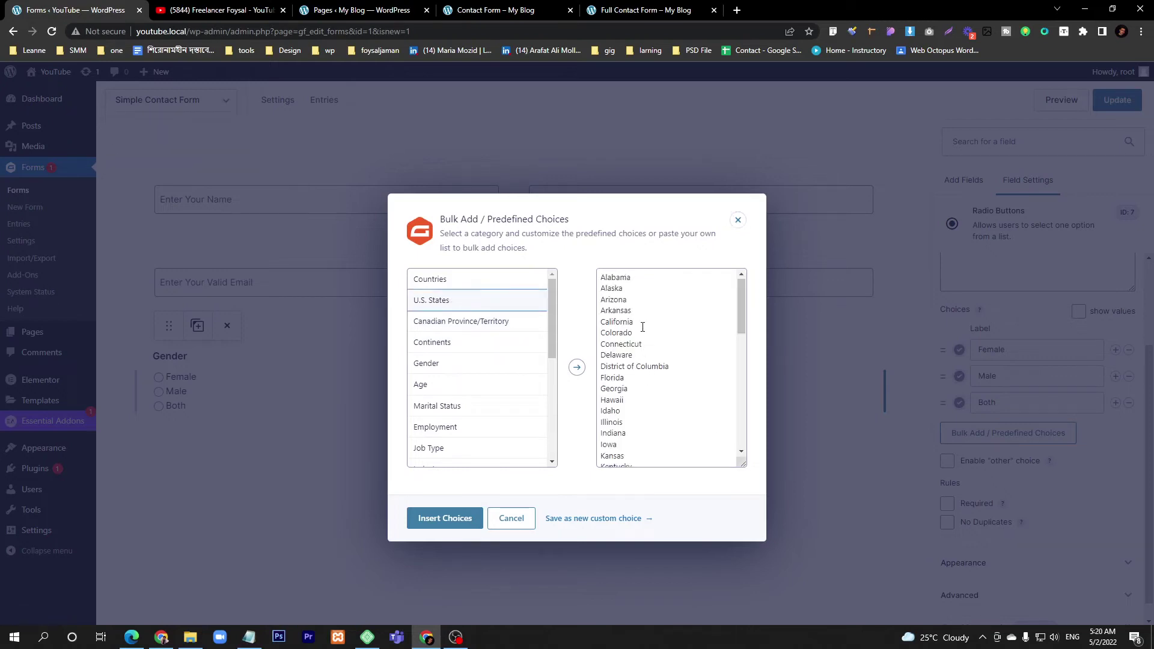
scroll(641, 351, "down", 7)
scroll(639, 376, "up", 7)
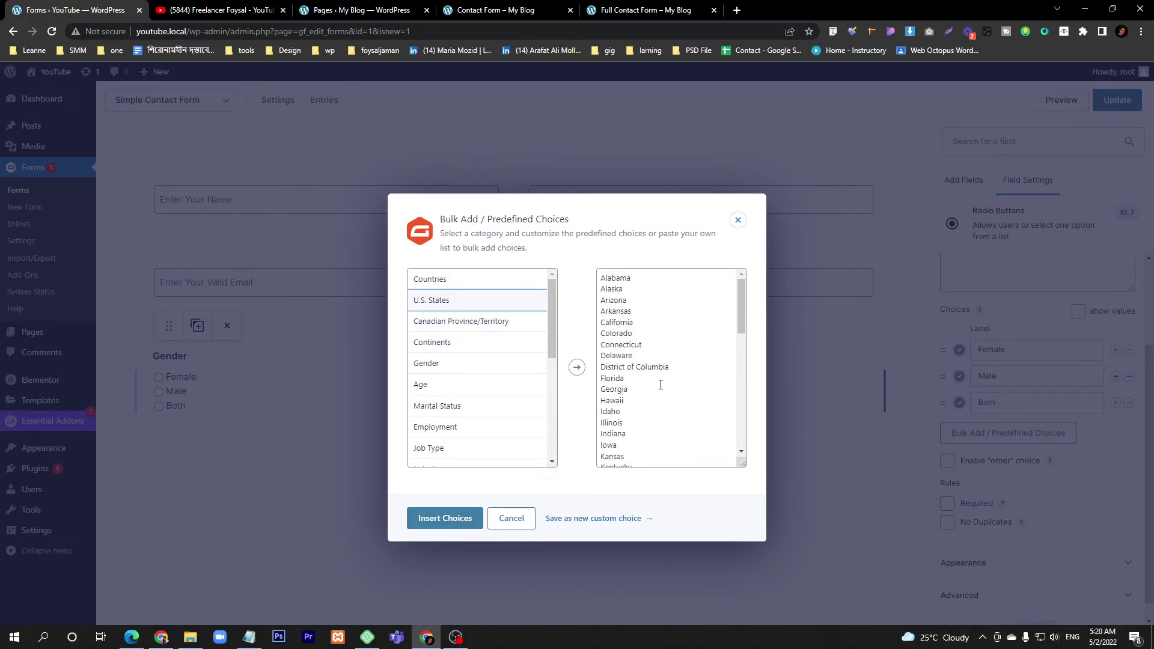
double_click(613, 389)
left_click(455, 516)
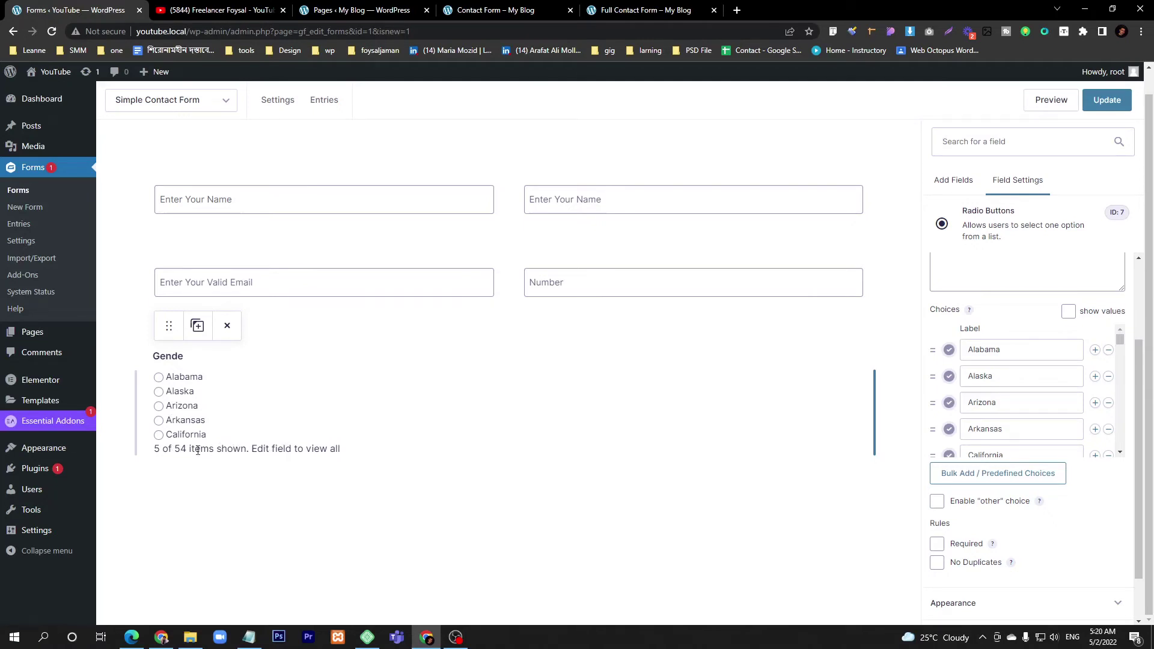
- Preview the Countries preset without applying it, then start deleting the Gender field
left_click(1059, 479)
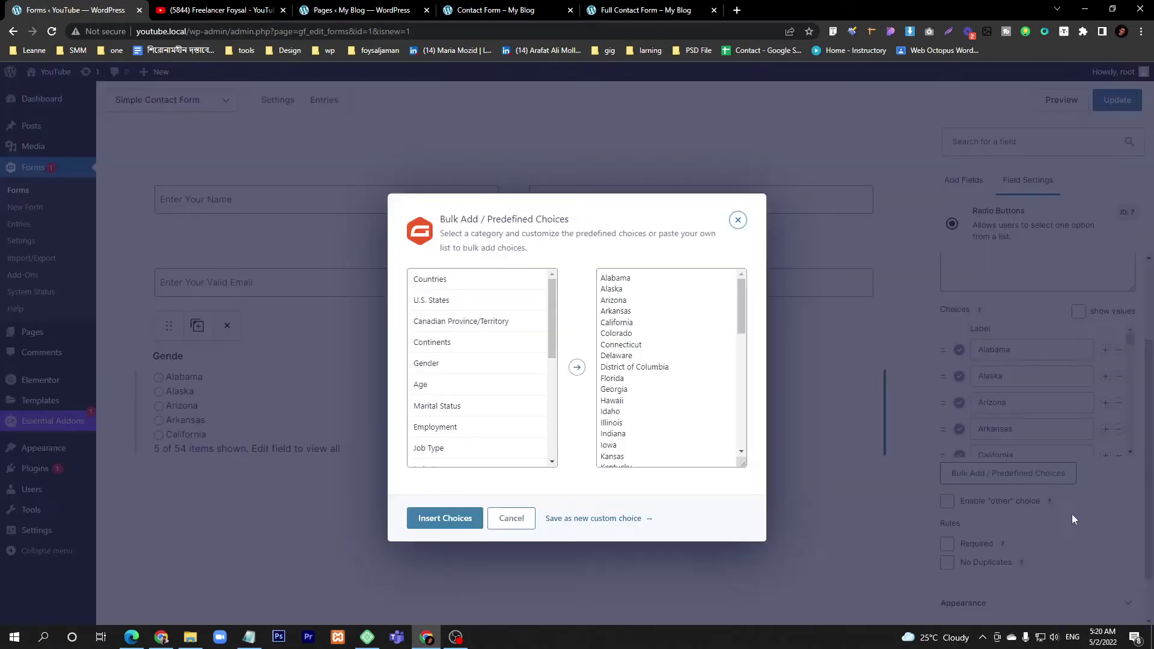
left_click(464, 290)
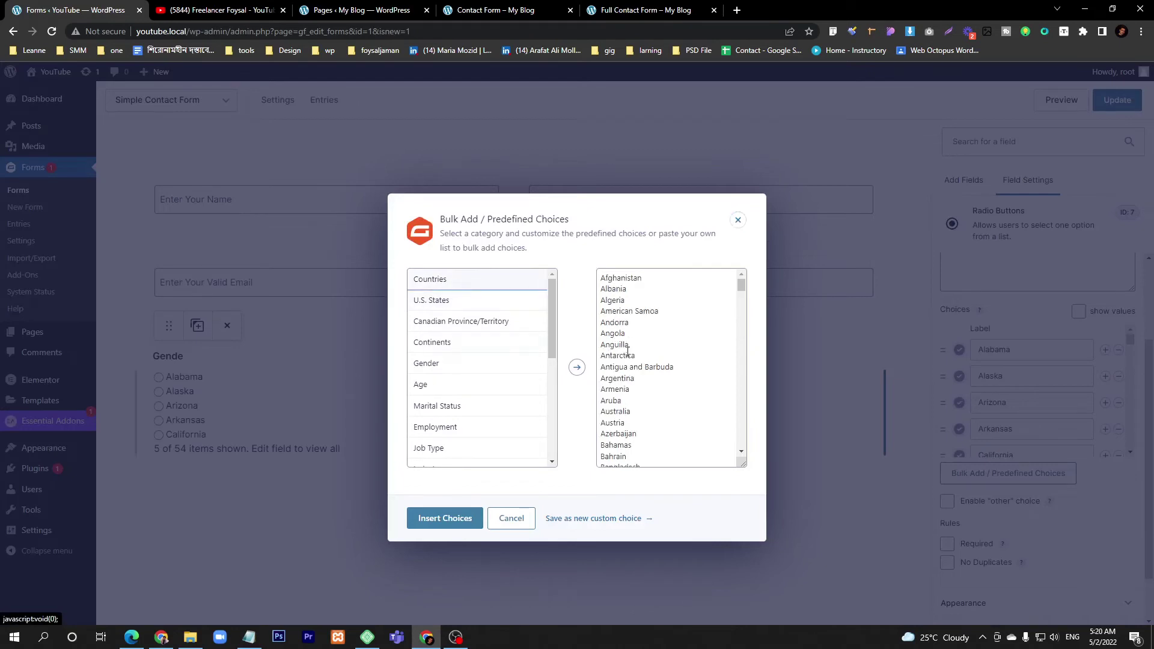
left_click(519, 525)
left_click(358, 466)
left_click(227, 325)
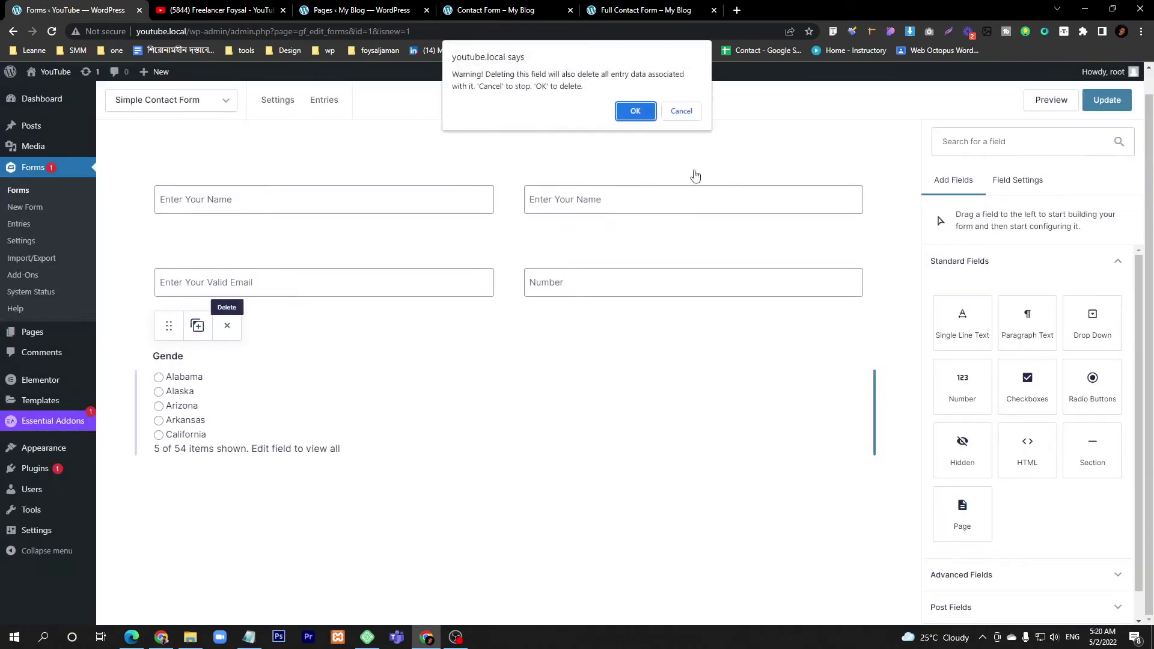
- Confirm the deletion and add a Radio Buttons field below Email with choices Female, Male, Both
left_click(634, 112)
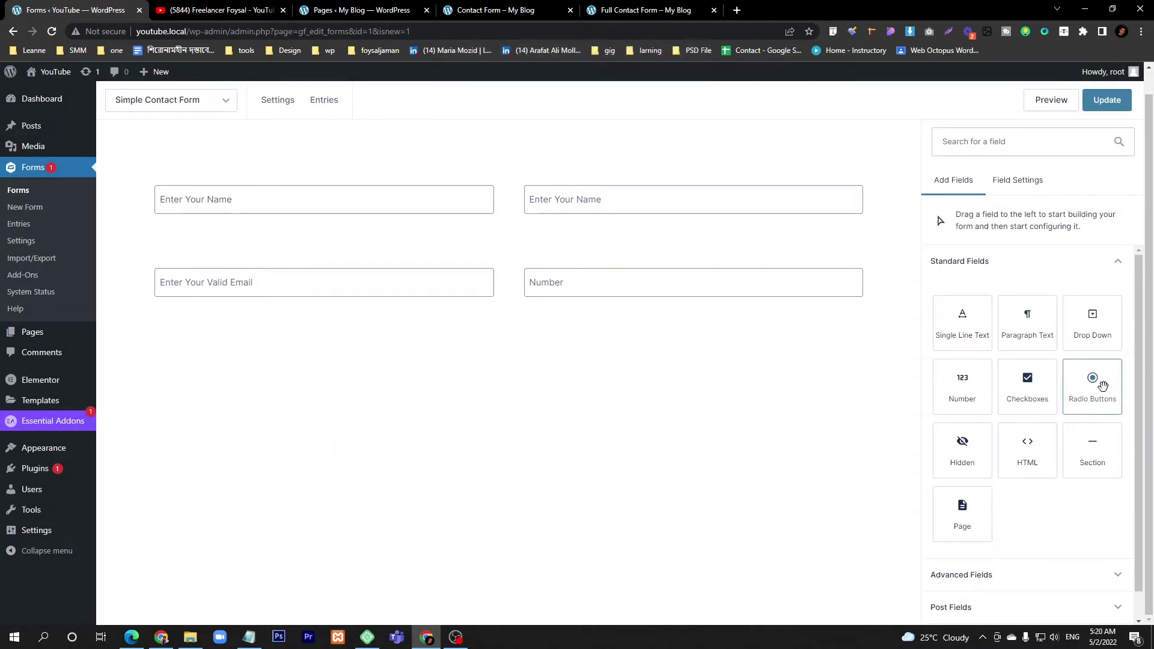
left_click_drag(1102, 385, 245, 362)
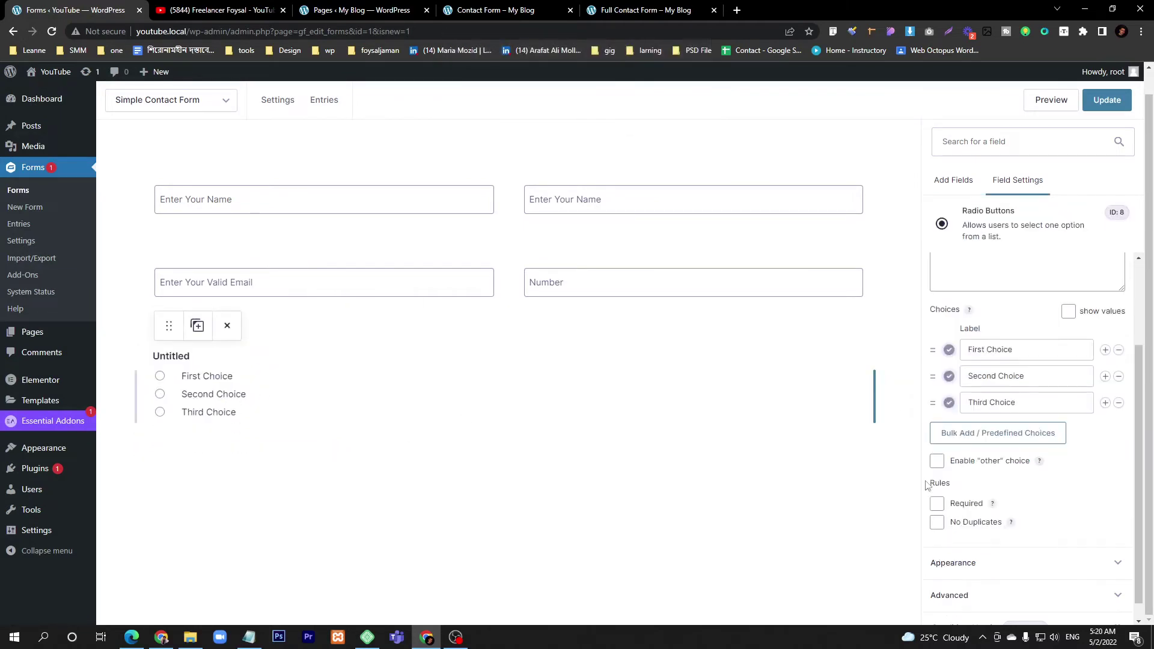
triple_click(1017, 353)
type("F")
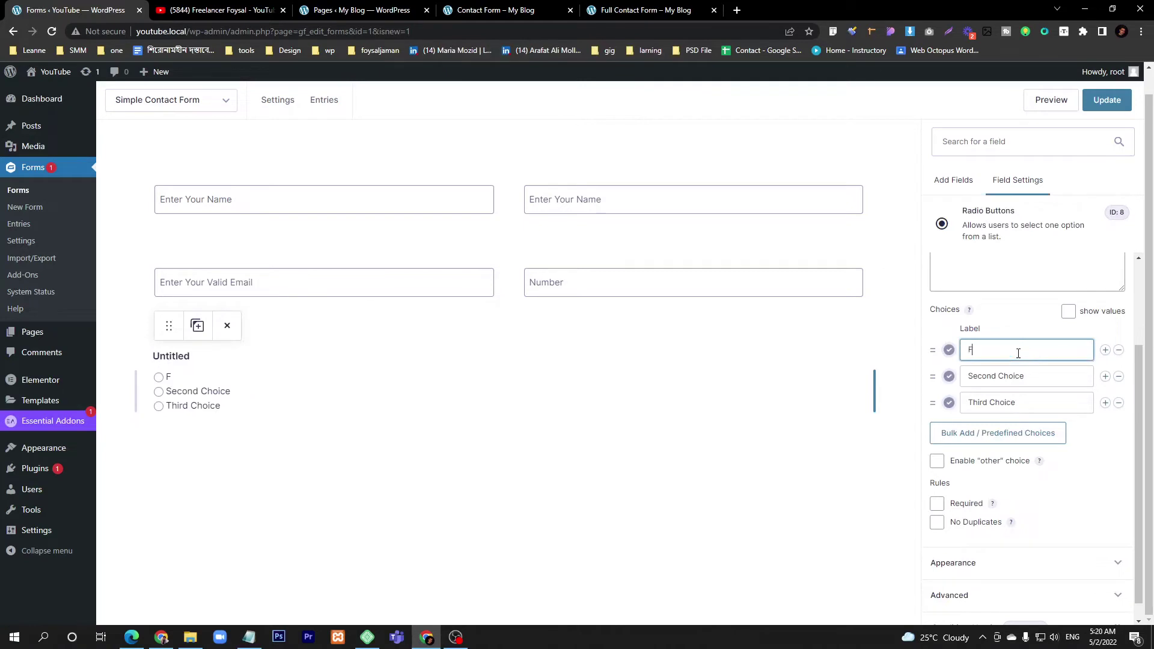
type("emale")
triple_click(1025, 377)
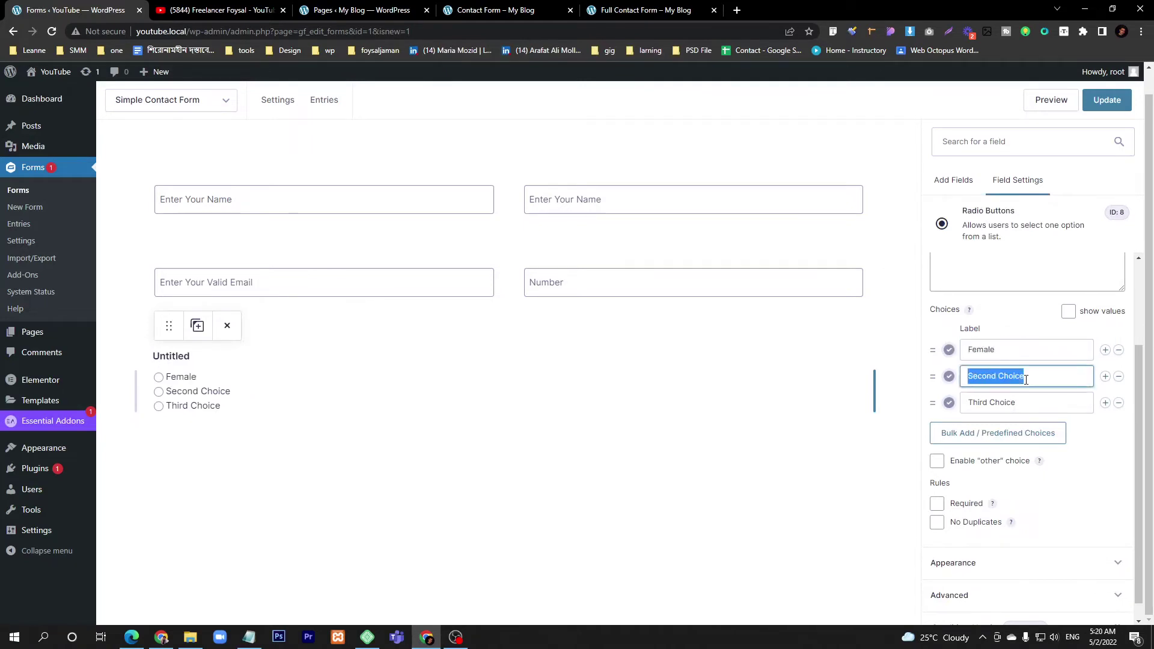
type("Male")
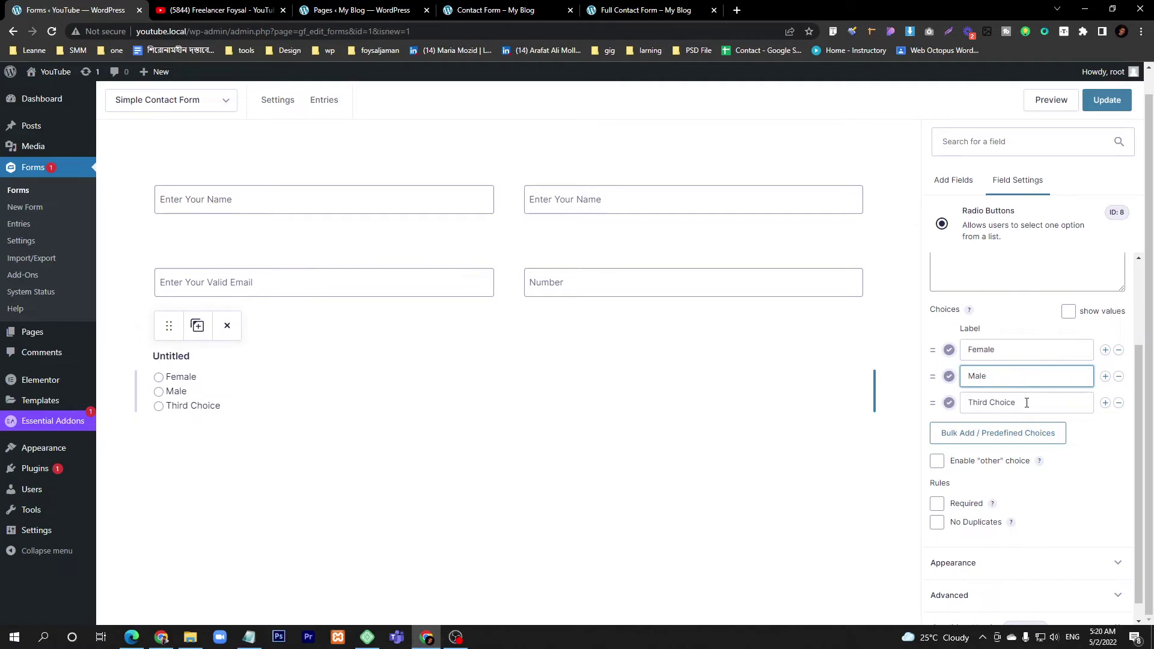
triple_click(1026, 403)
type("Both")
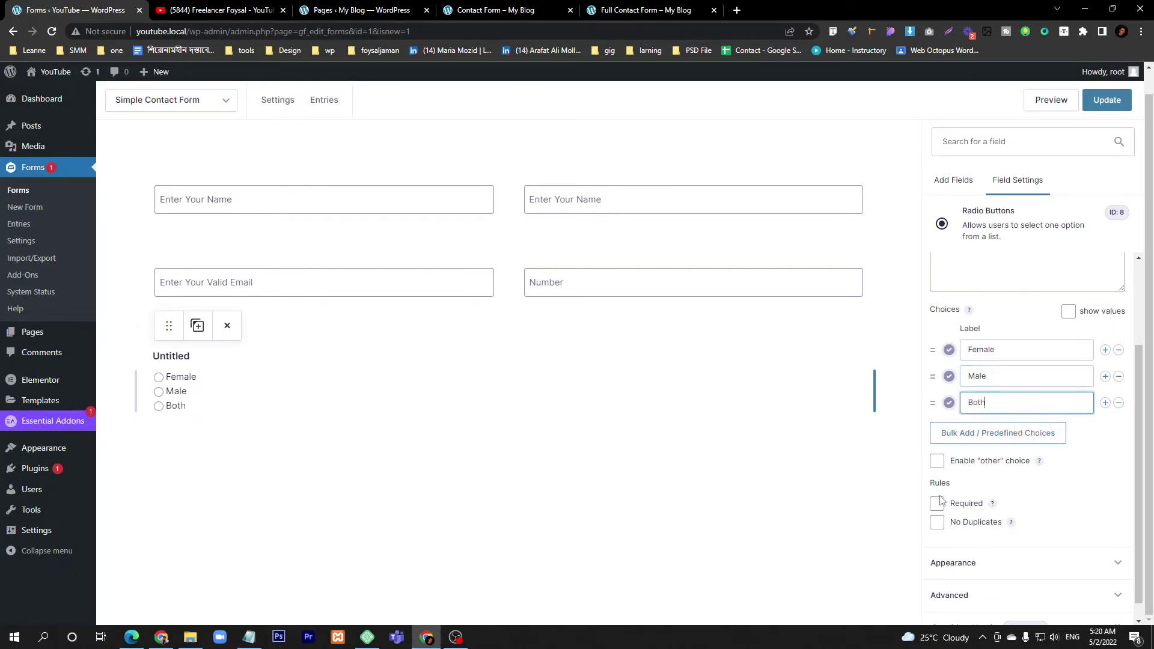
- Label the new radio field 'Gender' and bring up the live Contact Form page
scroll(989, 336, "up", 2)
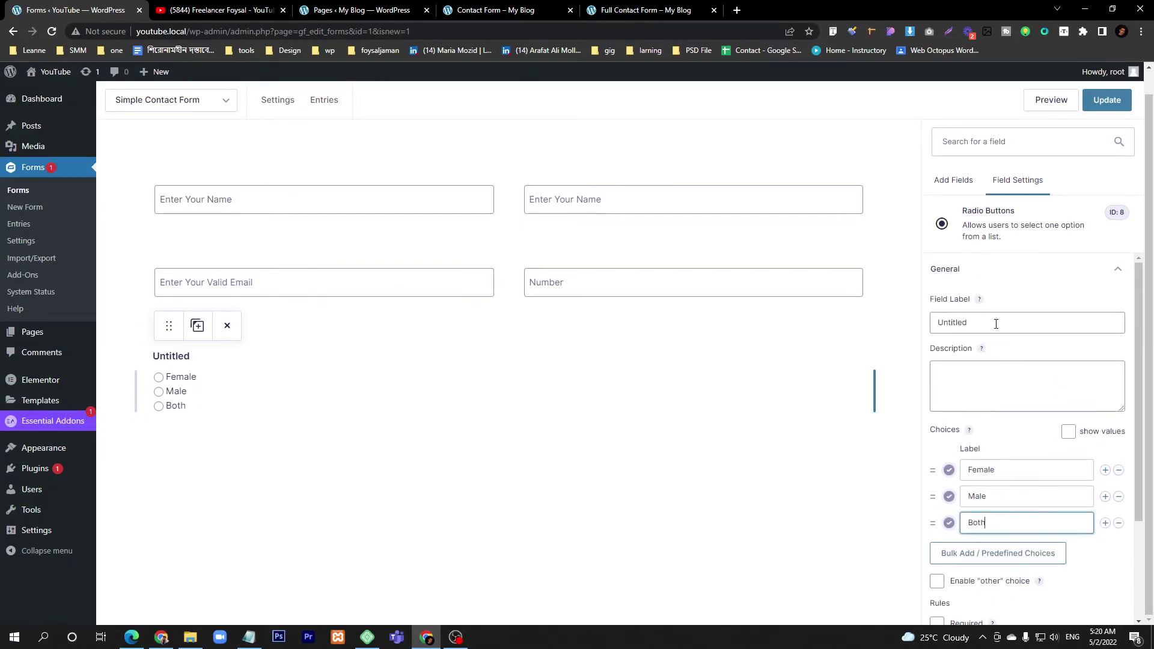
triple_click(995, 324)
type("Gender")
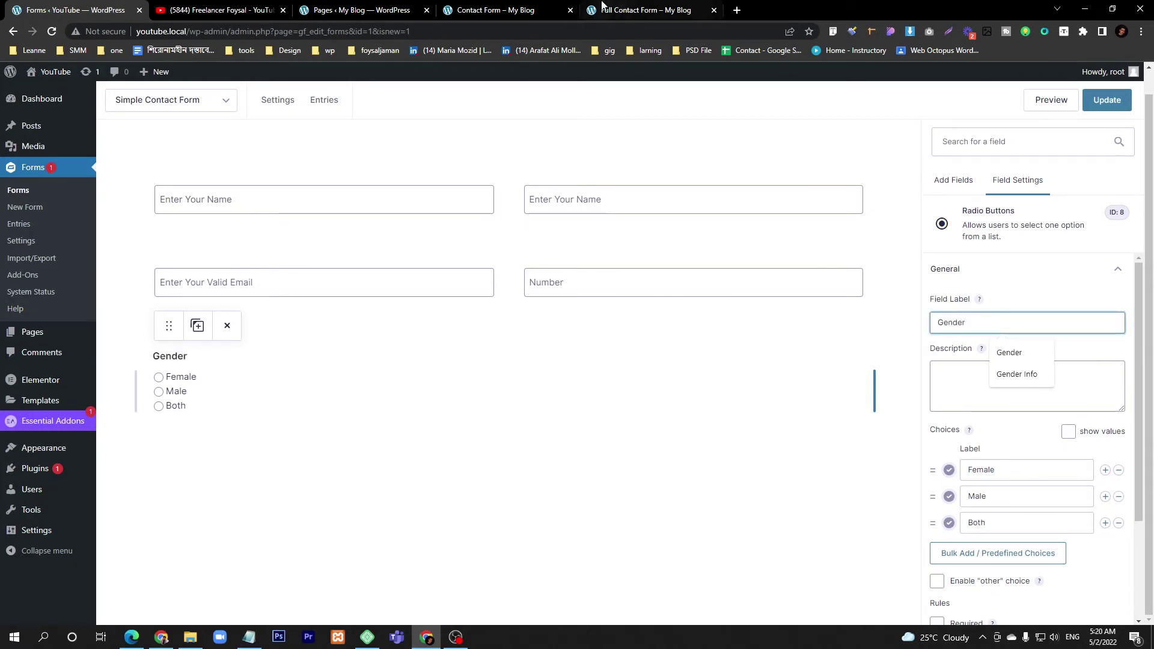
left_click(531, 8)
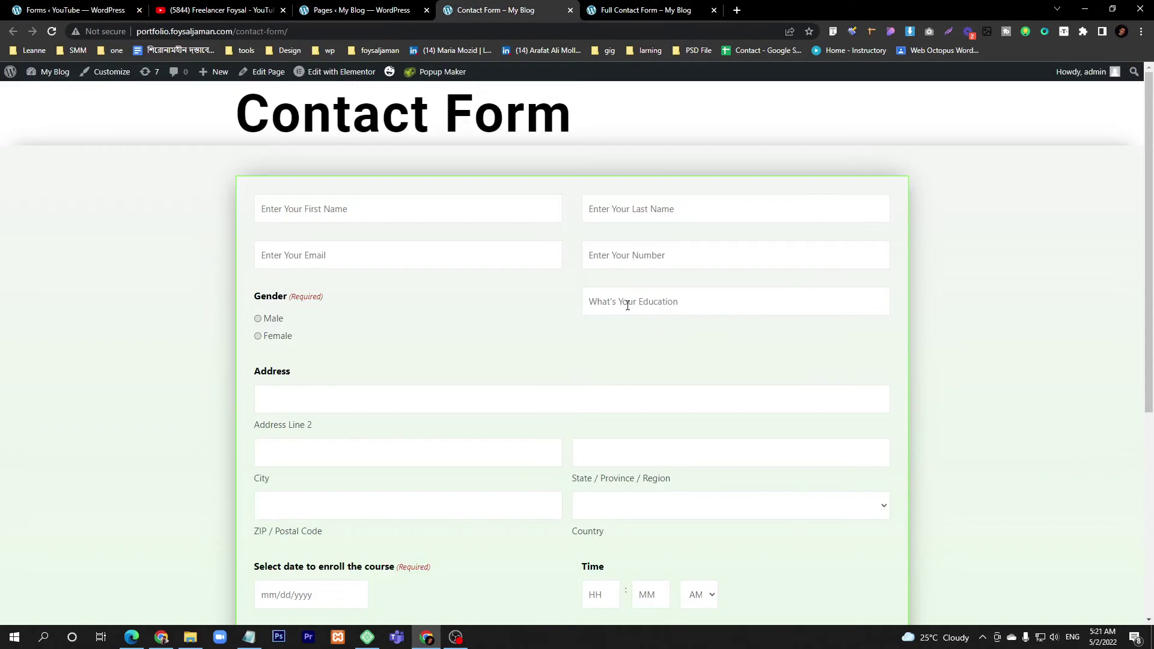
- Duplicate the Enter Your Name field and place the copy to the right of Gender
left_click(146, 6)
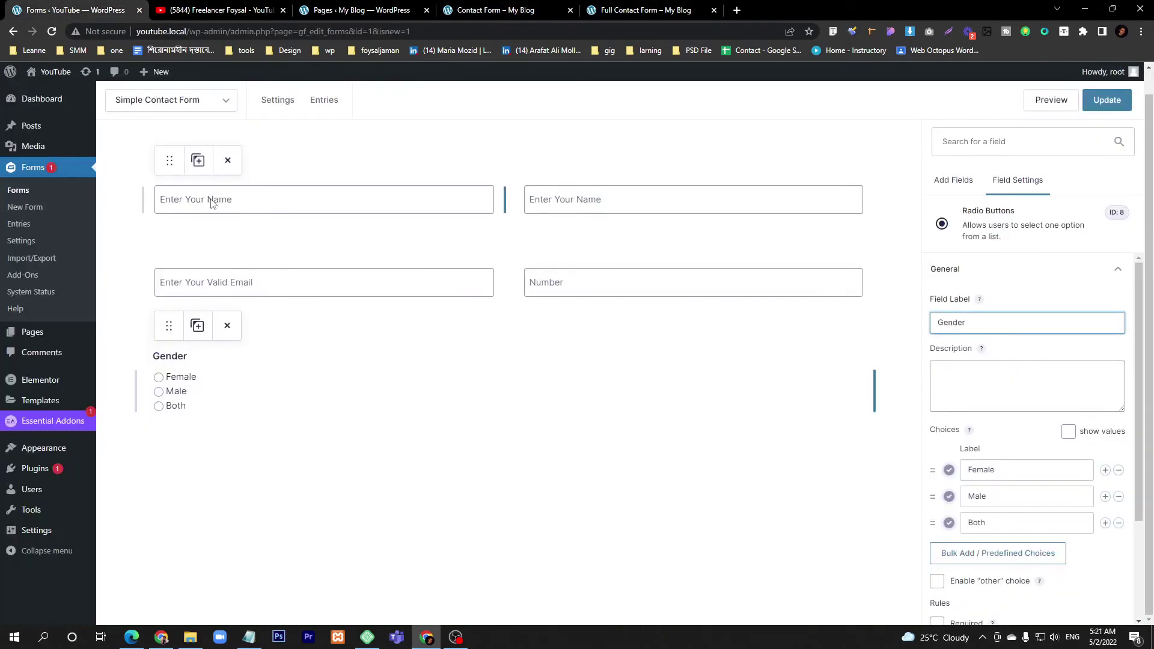
left_click(196, 162)
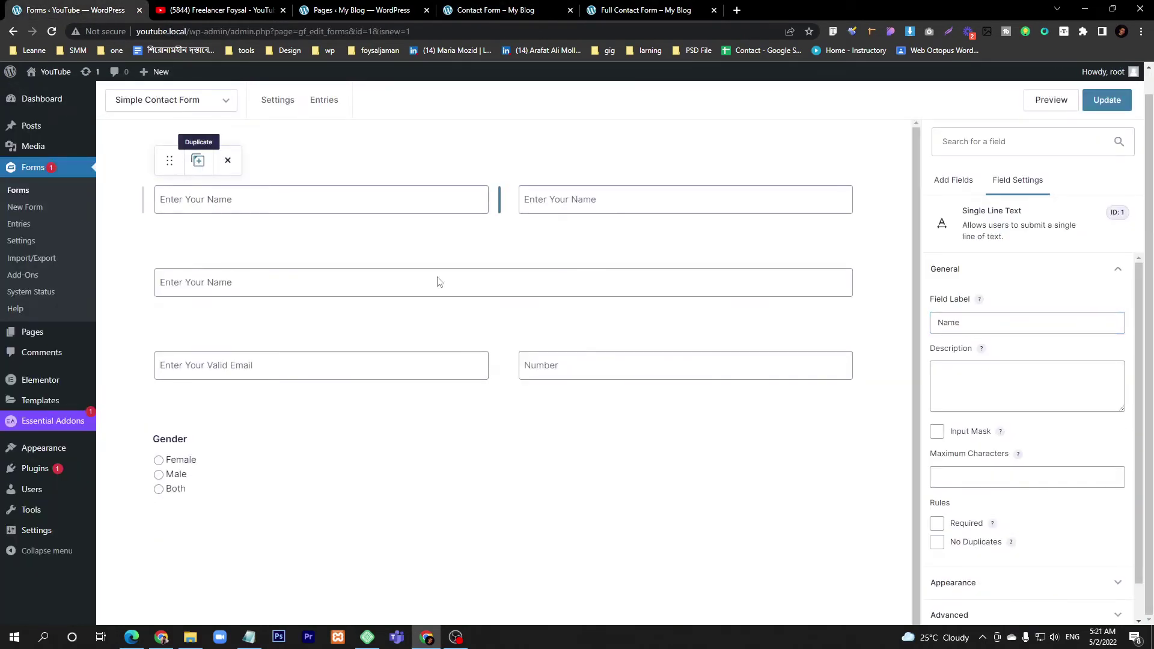
mouse_move(244, 268)
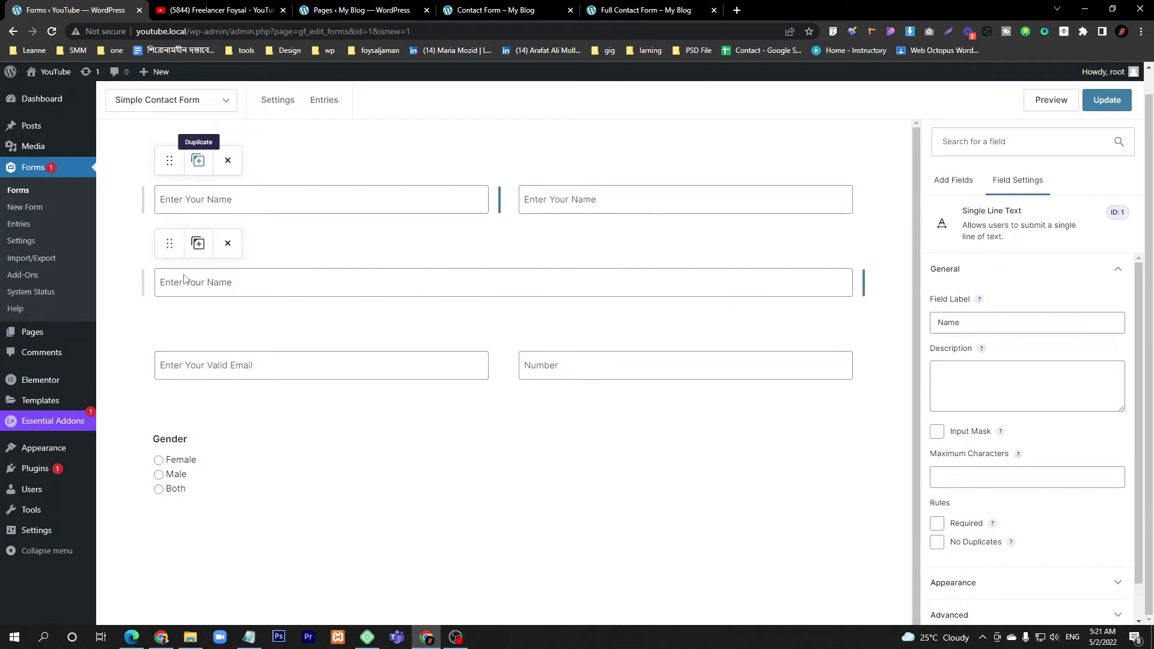
left_click_drag(185, 279, 319, 466)
left_click_drag(168, 247, 350, 456)
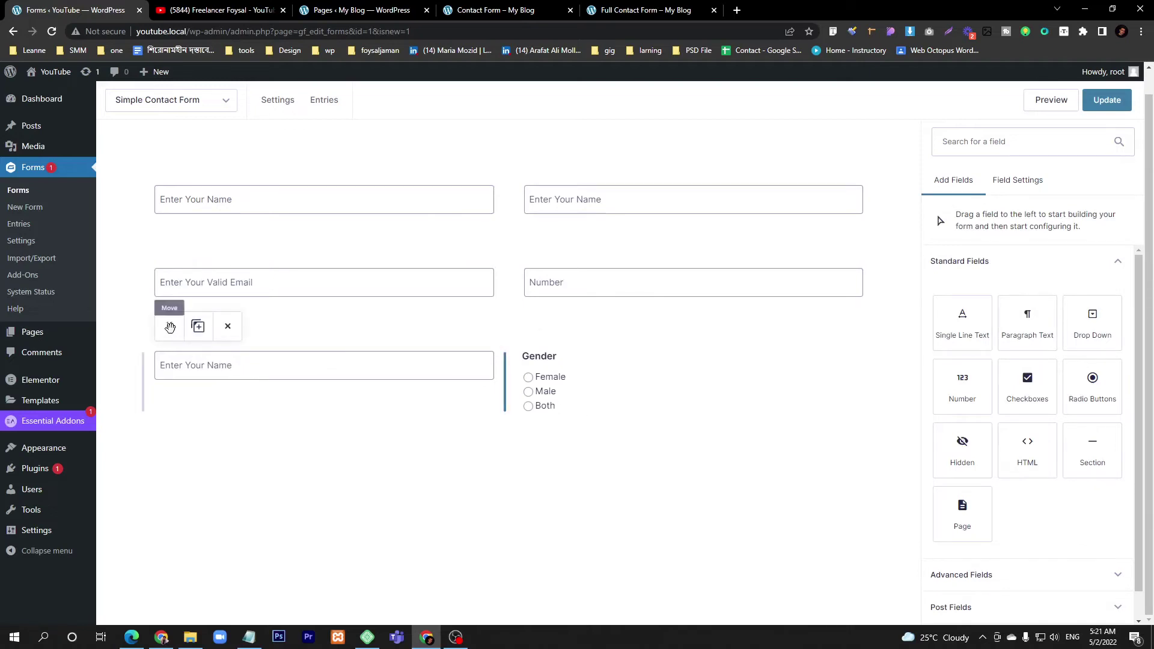
left_click_drag(170, 327, 874, 385)
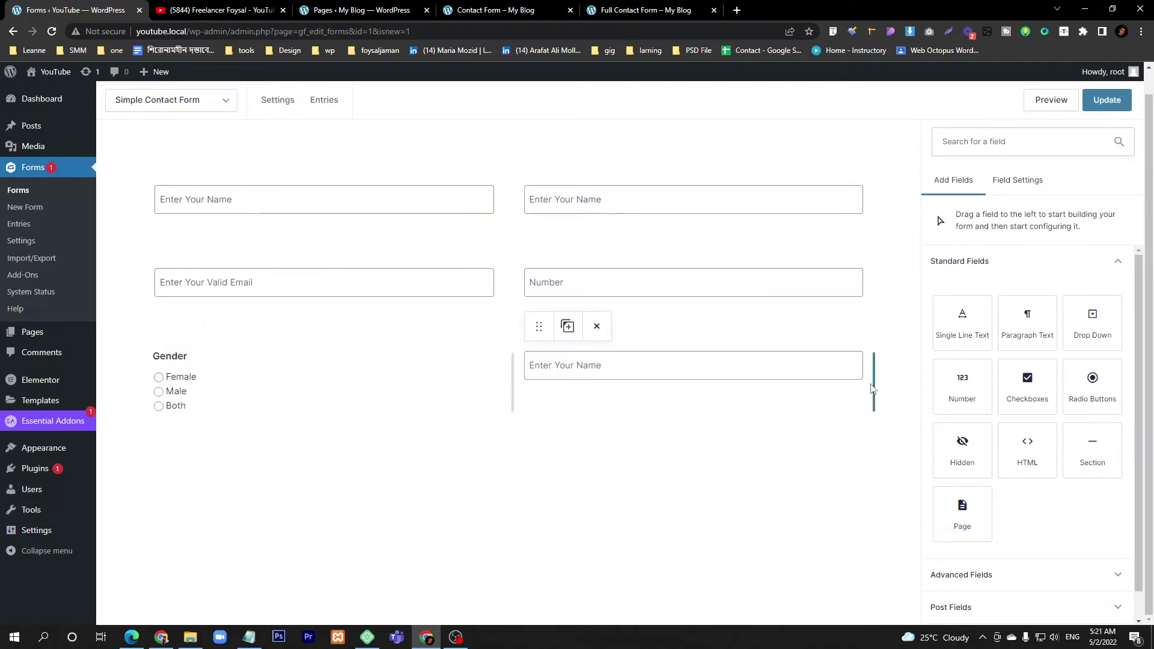
left_click(475, 10)
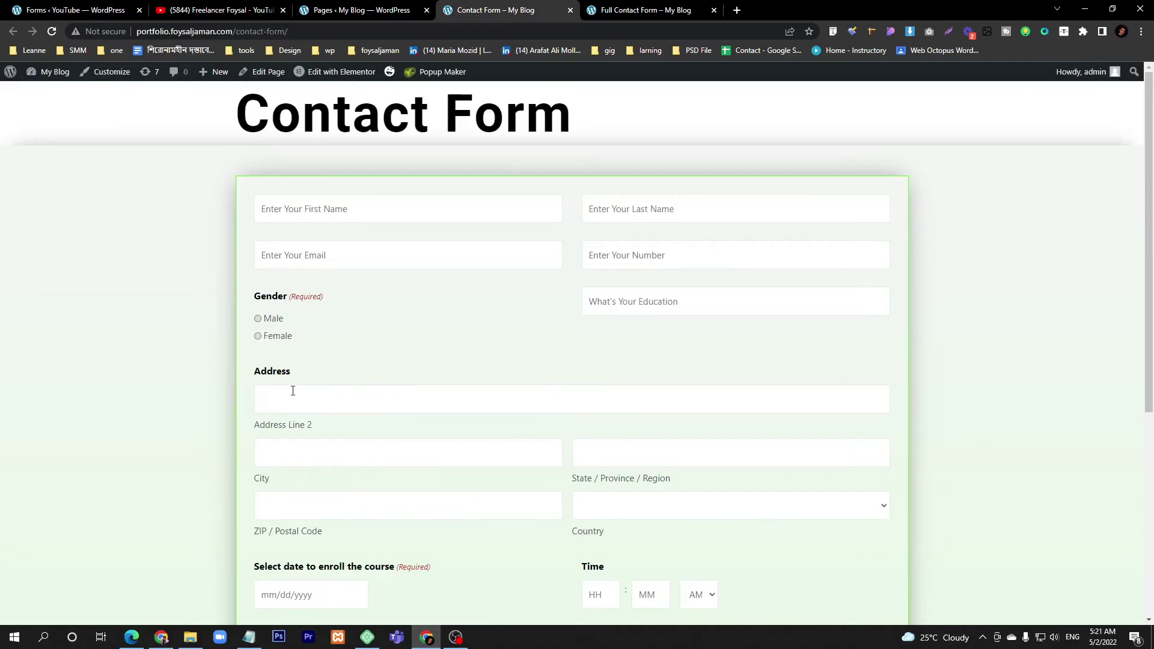
scroll(333, 407, "down", 2)
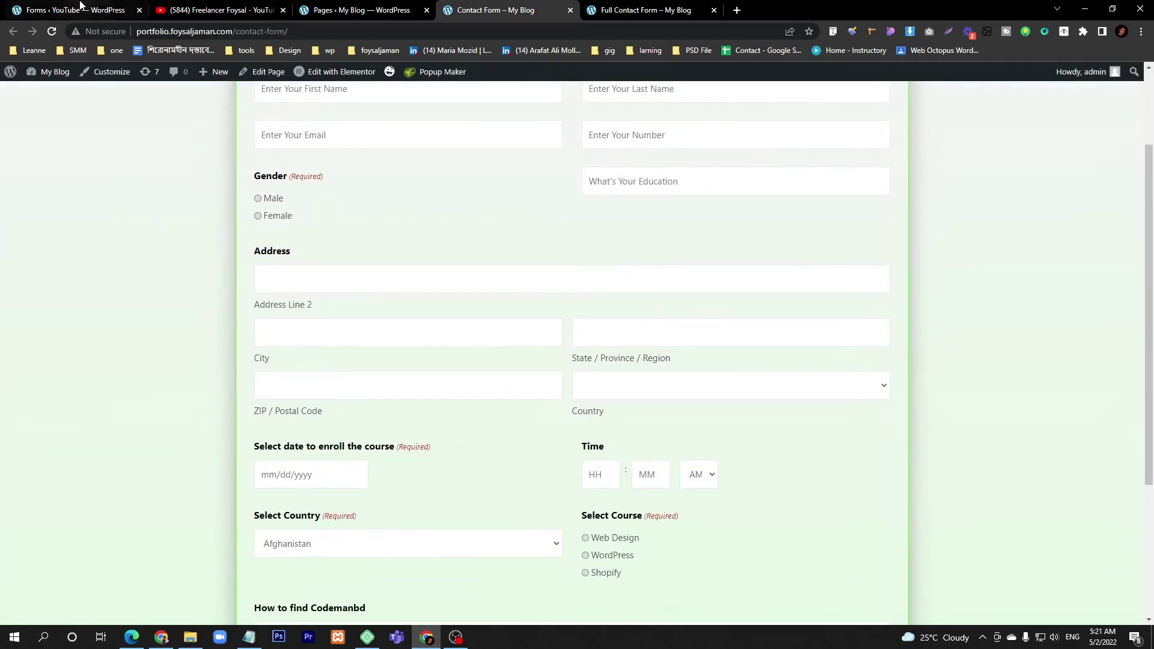
left_click(83, 8)
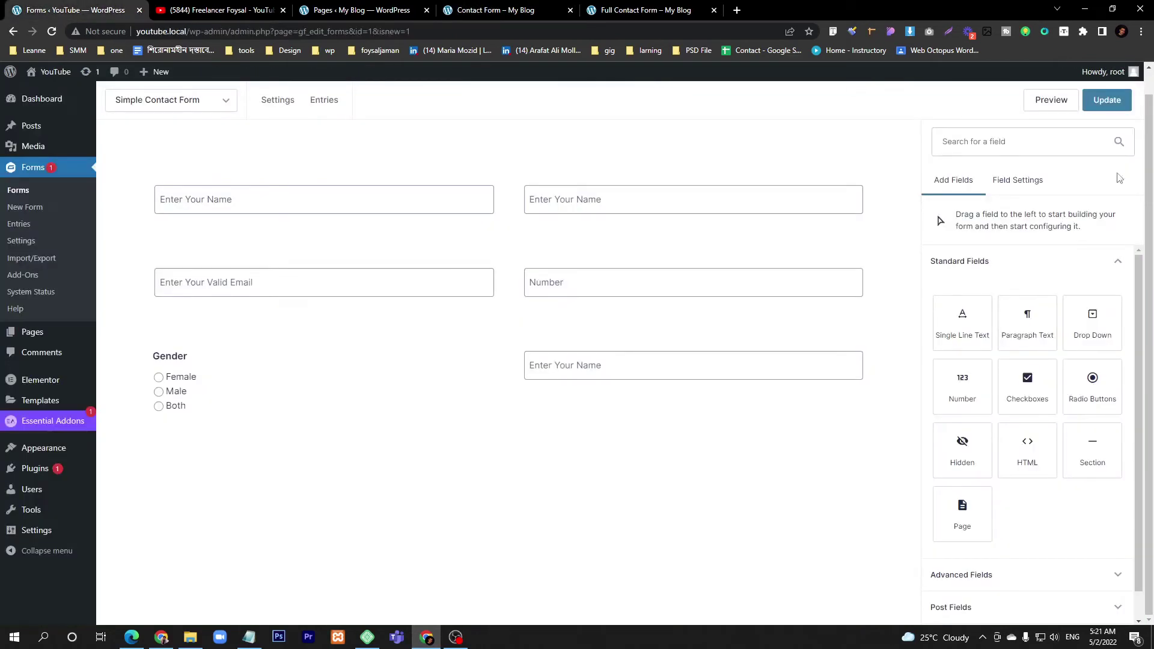
- Add an Address field from Advanced Fields below the Gender field
left_click(1012, 145)
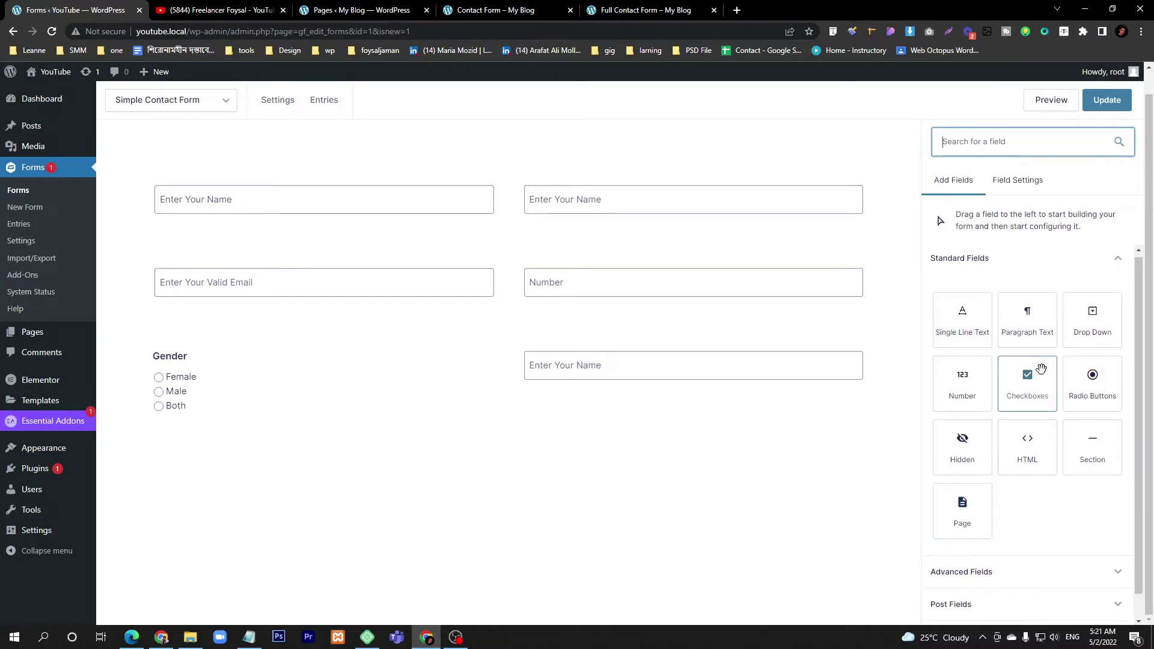
scroll(1009, 529, "down", 1)
left_click(1005, 550)
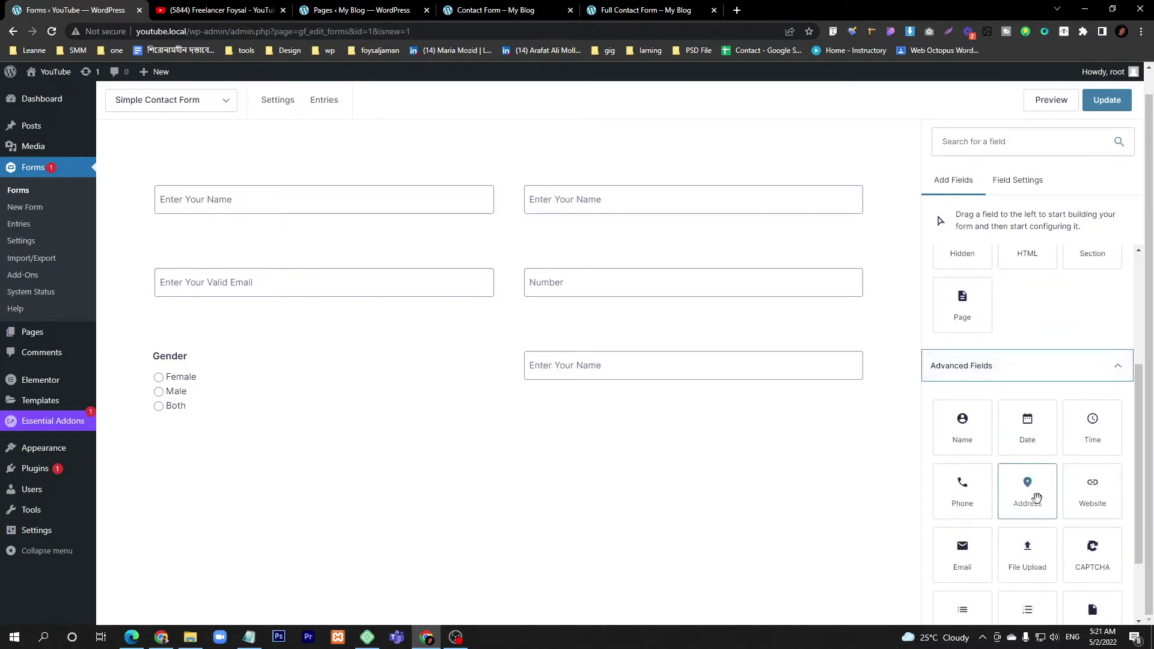
left_click_drag(1028, 484, 406, 459)
scroll(491, 452, "down", 3)
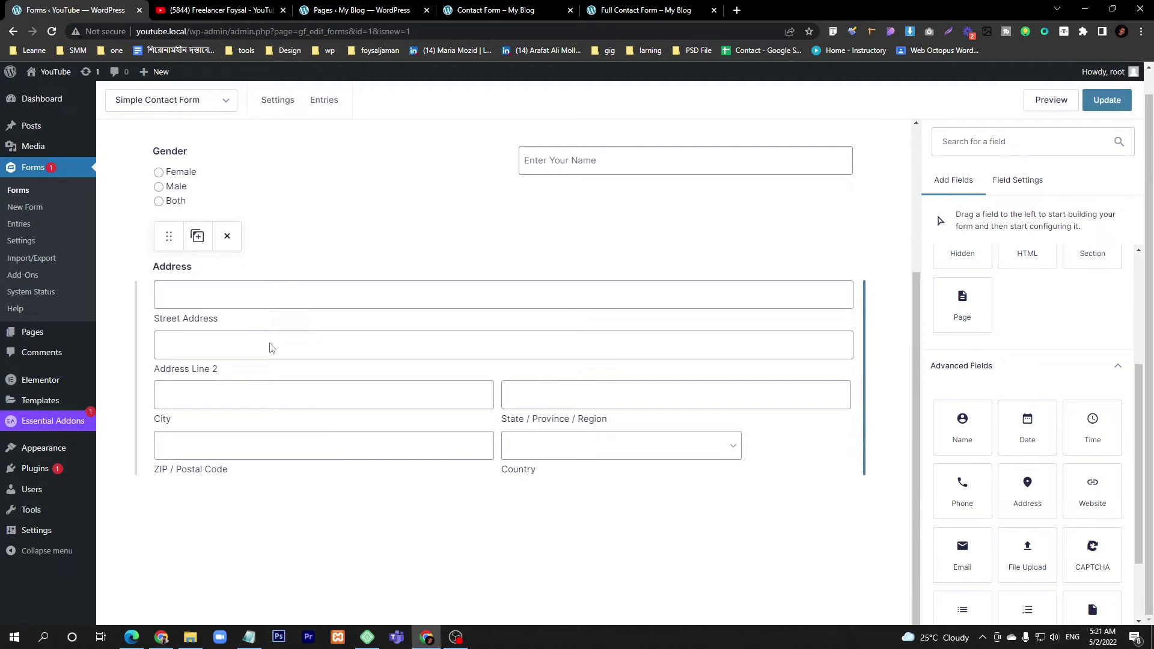
left_click(306, 379)
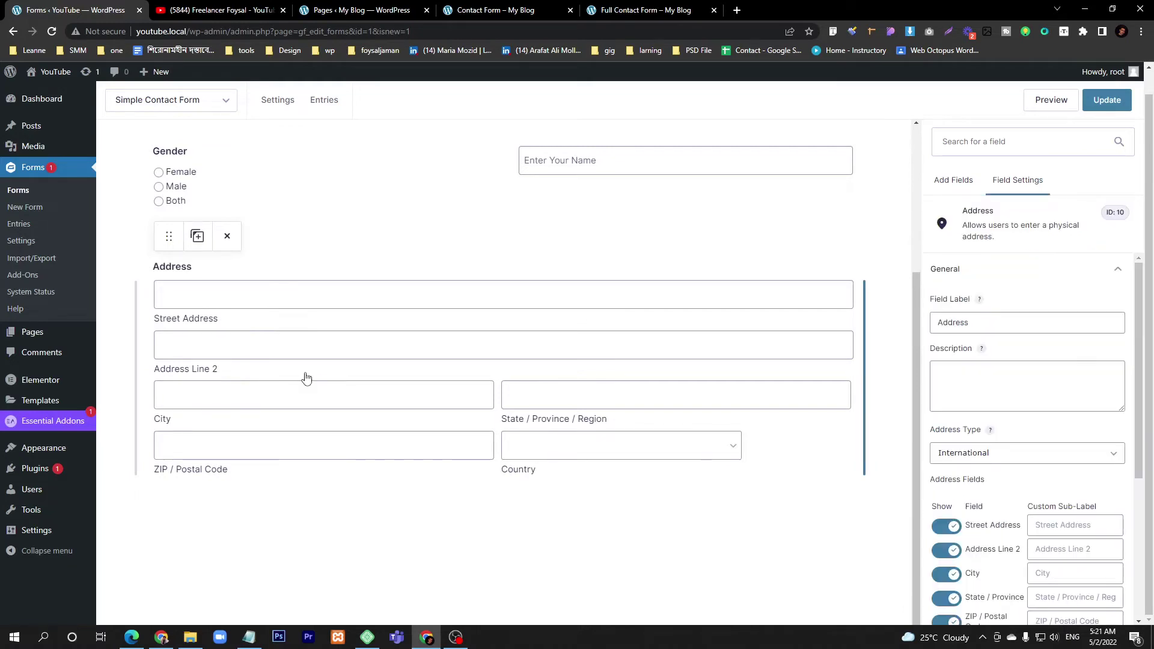
- Try Address Type United States, then set the Address Type back to International
scroll(979, 398, "down", 1)
scroll(981, 398, "up", 1)
double_click(994, 323)
left_click(999, 457)
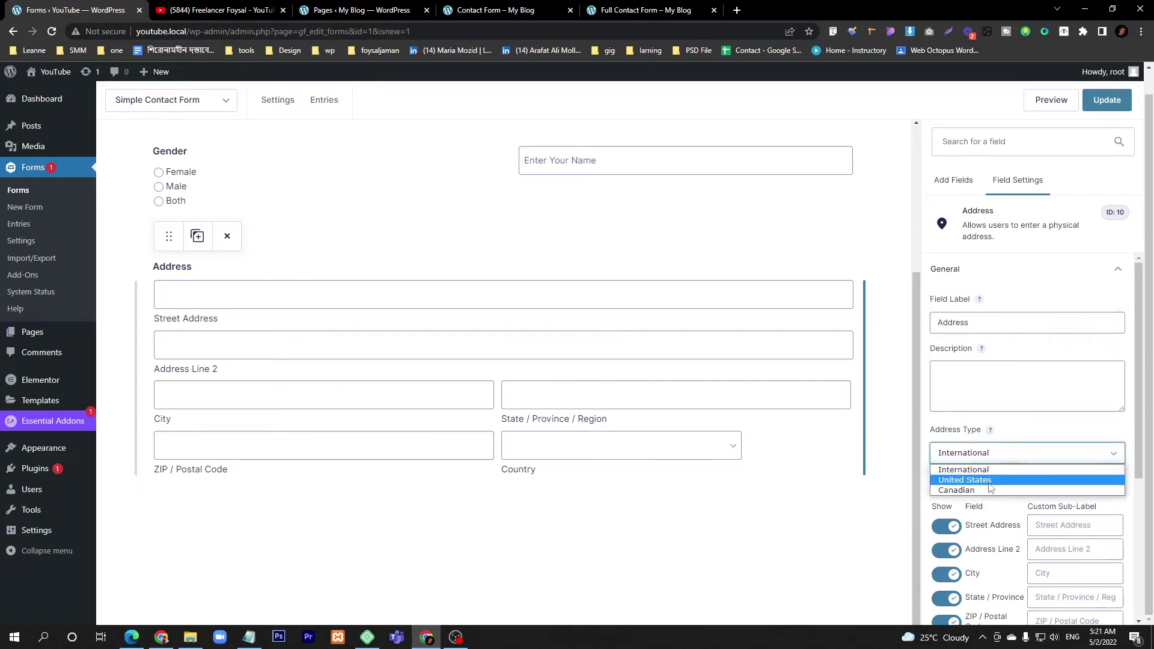
left_click(990, 481)
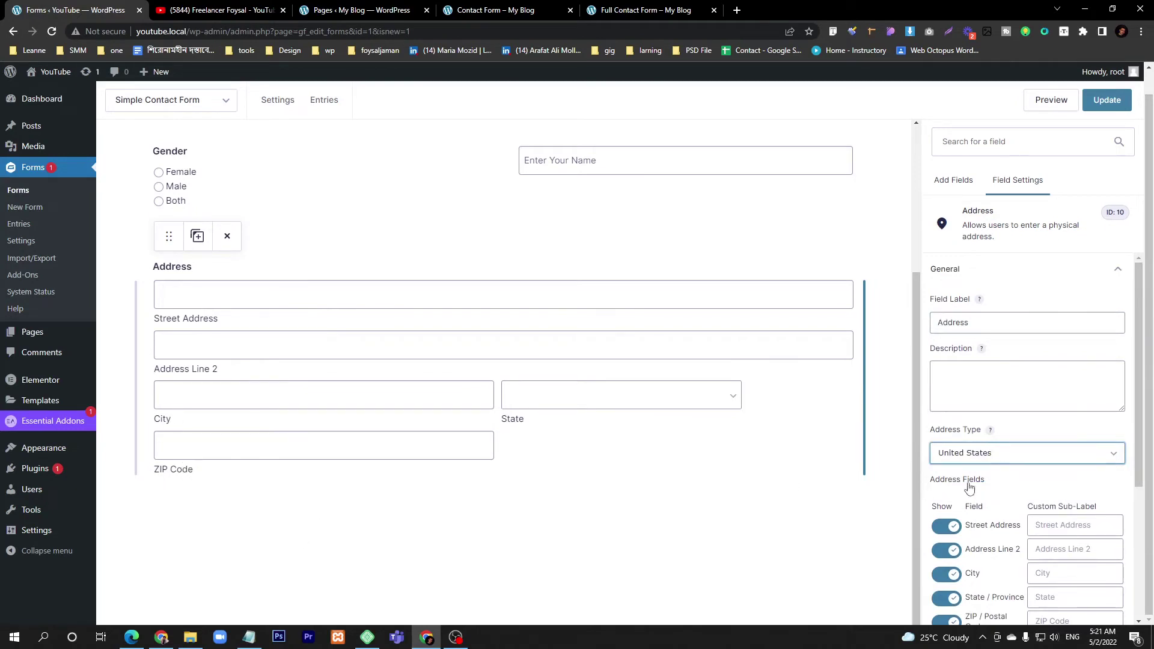
left_click(985, 459)
left_click(979, 471)
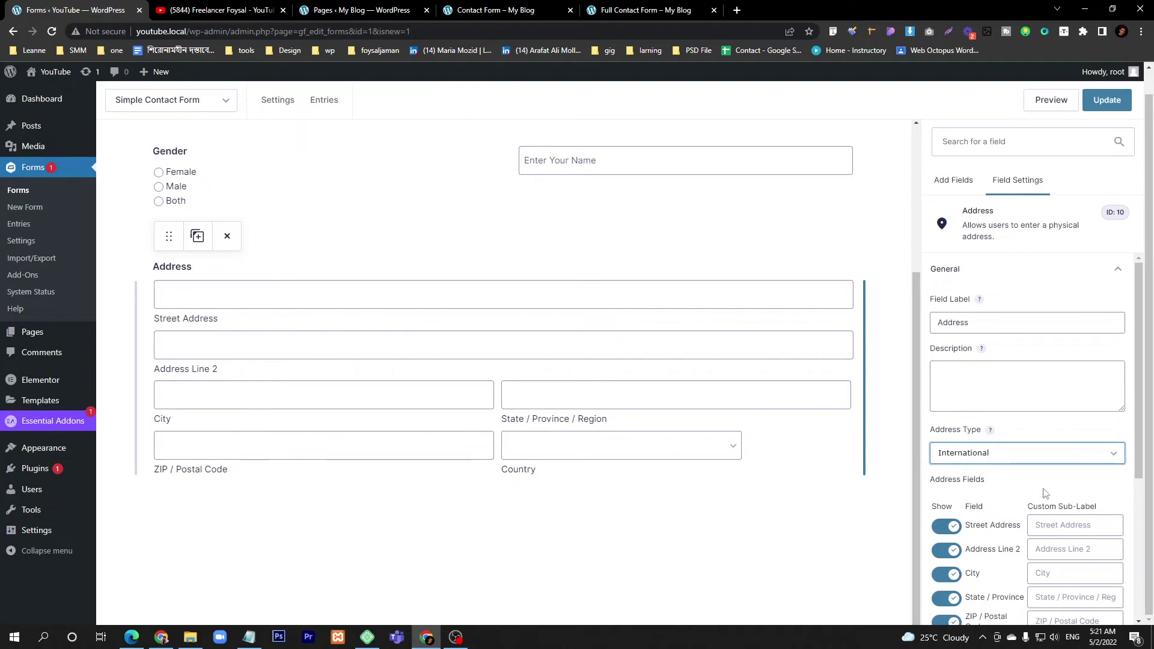
- Toggle the Address sub-fields, leaving only Address Line 2 hidden
scroll(1040, 489, "down", 4)
left_click(948, 287)
left_click(948, 310)
left_click(948, 334)
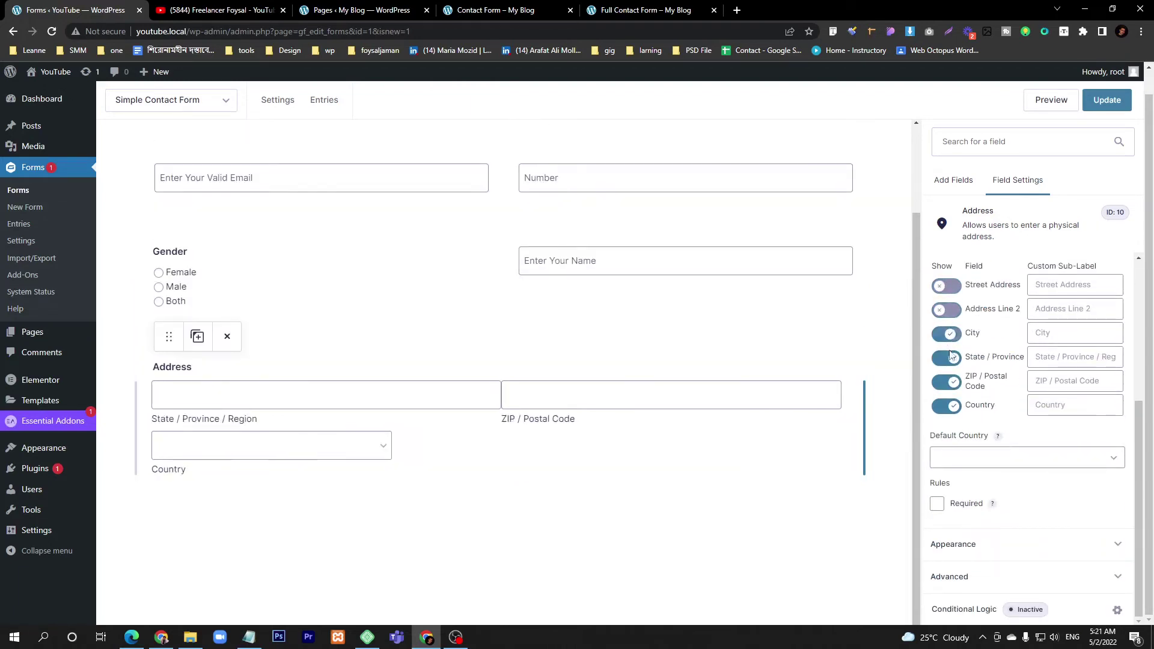
left_click(948, 358)
left_click(948, 382)
left_click(948, 286)
left_click(947, 310)
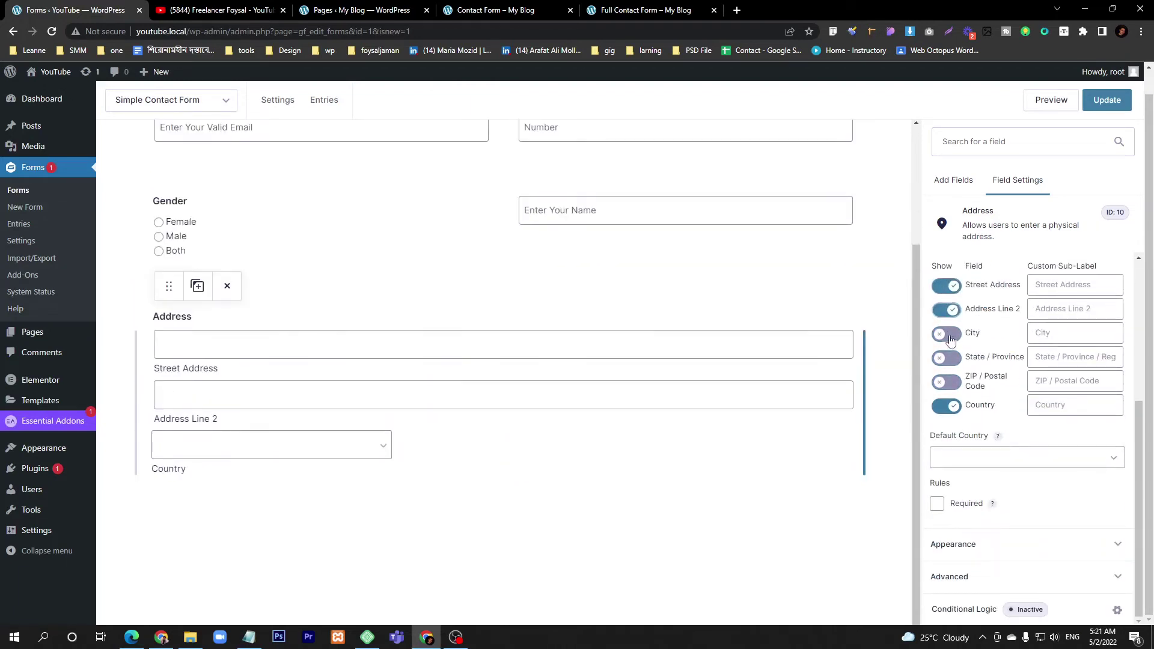
left_click(947, 334)
left_click(947, 358)
left_click(947, 382)
left_click(947, 310)
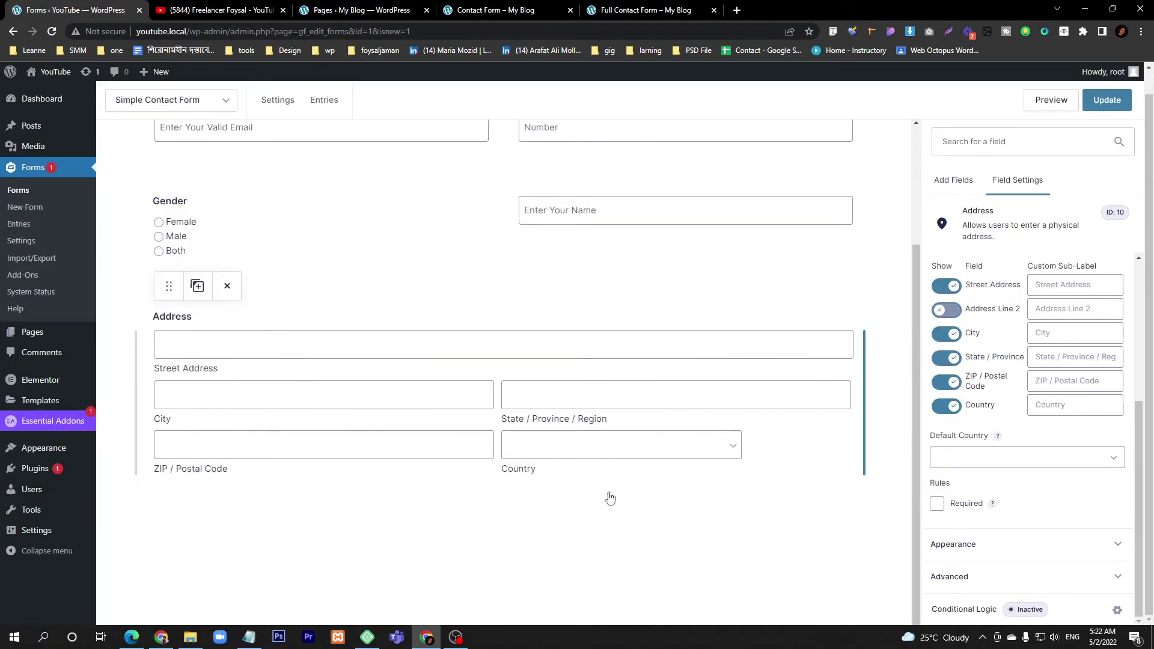
- Set the Address field's Default Country to Bangladesh and expand its Appearance settings
left_click(1004, 468)
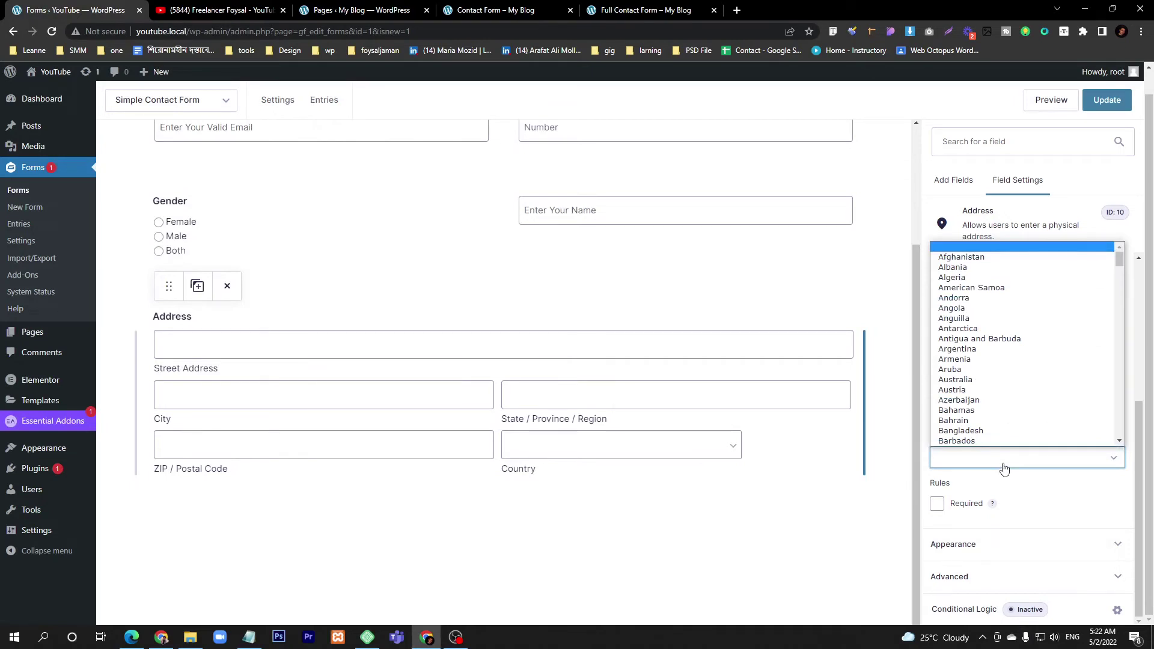
left_click(983, 431)
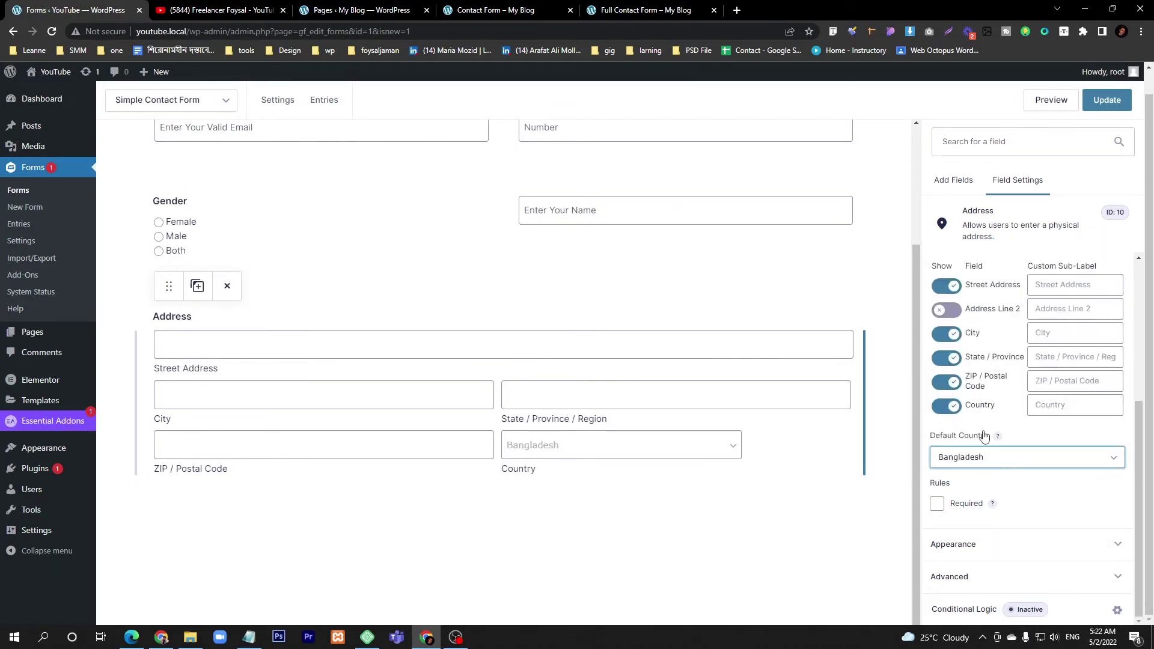
left_click(553, 453)
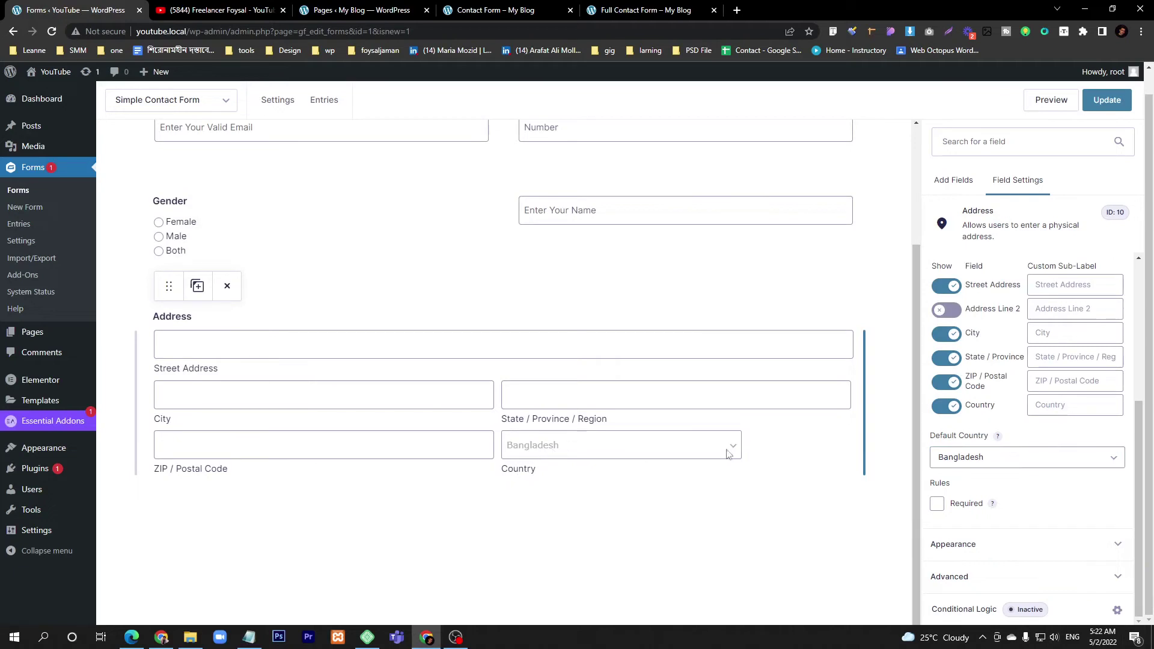
left_click(1036, 457)
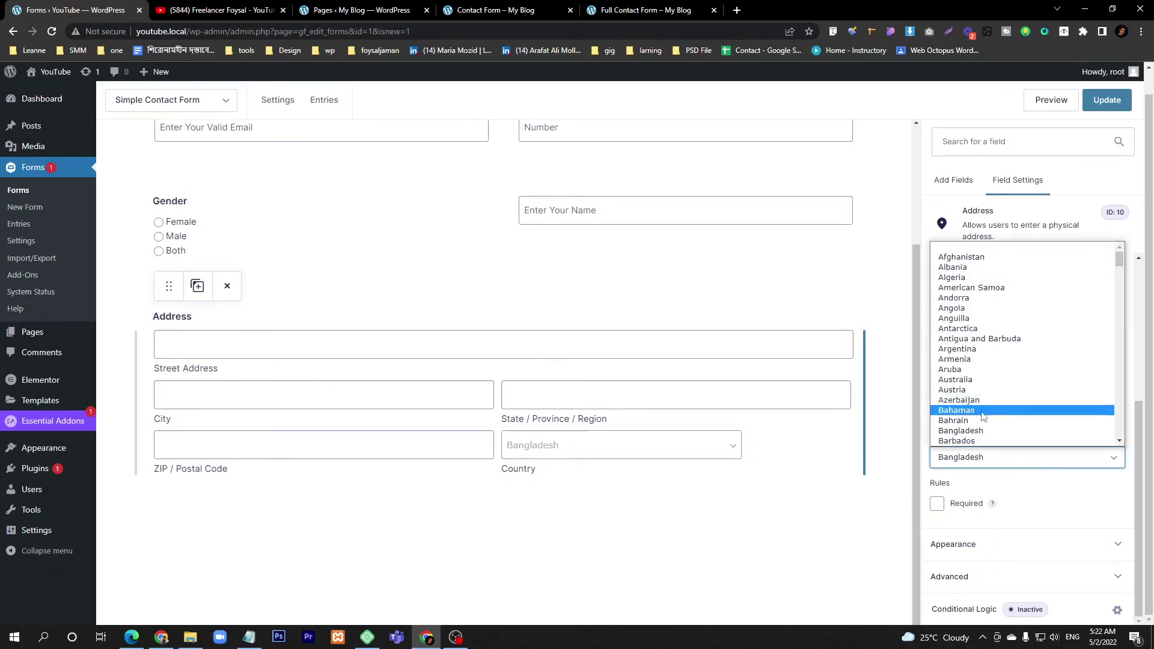
scroll(980, 408, "down", 5)
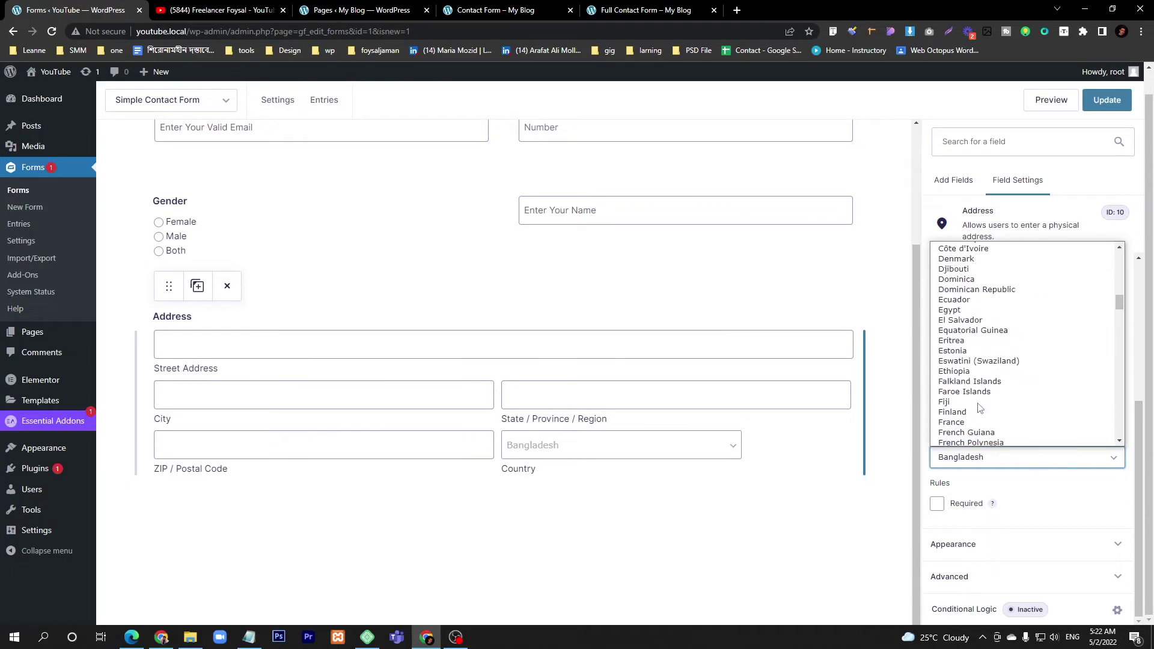
scroll(979, 408, "up", 5)
left_click(1030, 510)
left_click(1010, 544)
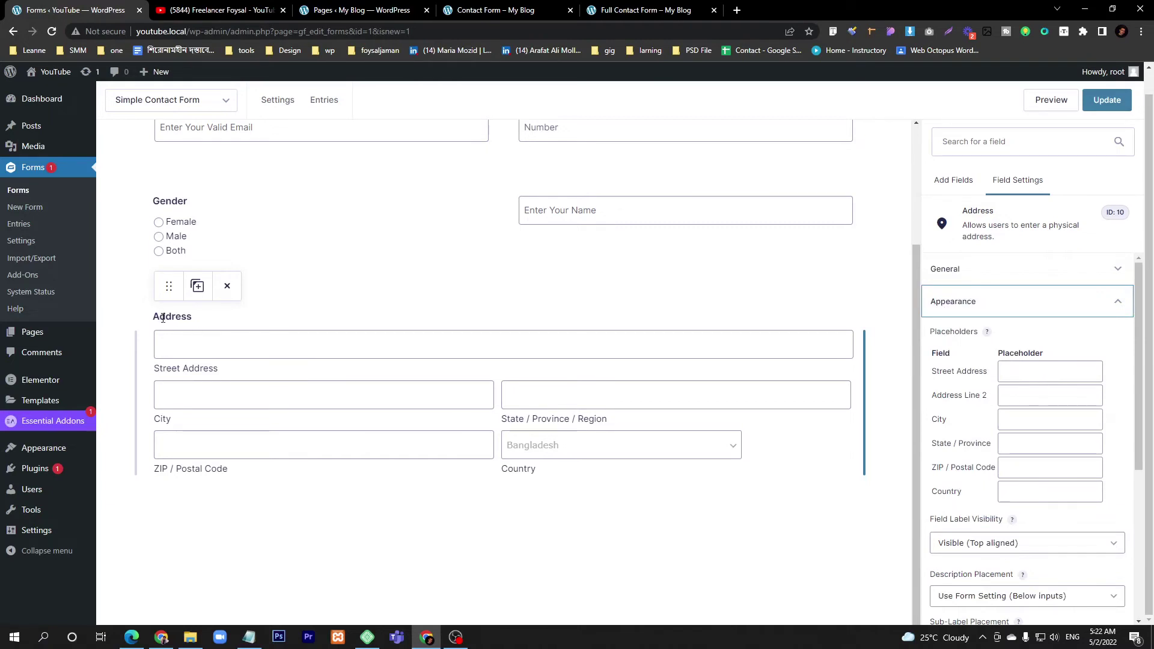
left_click(1030, 374)
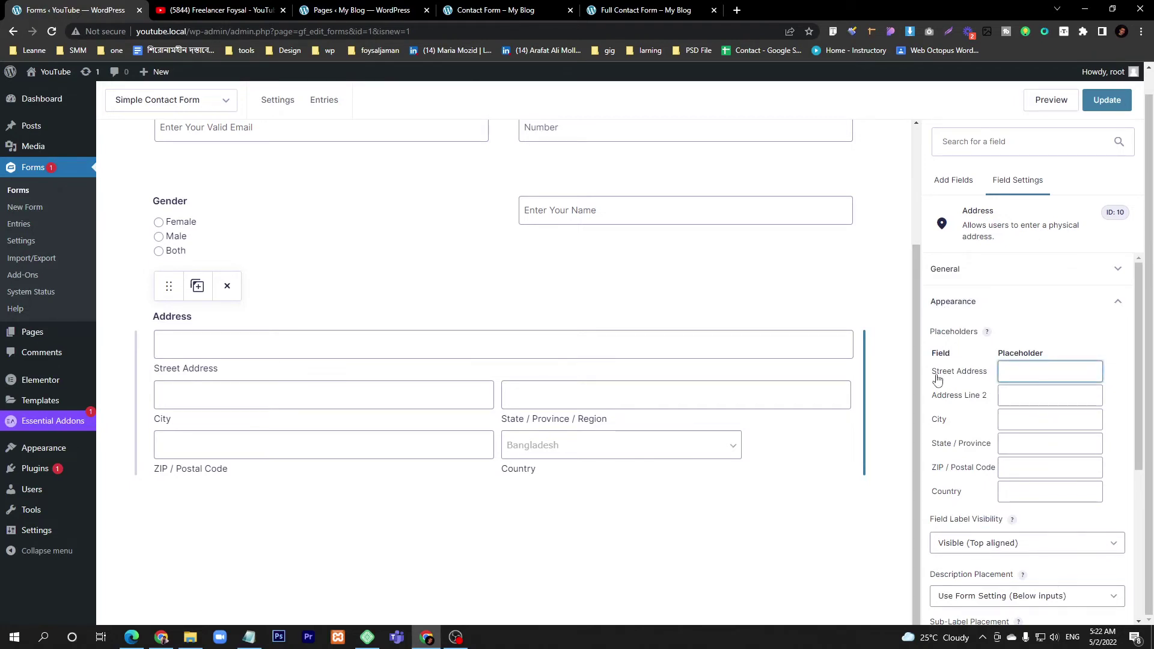
left_click(1046, 421)
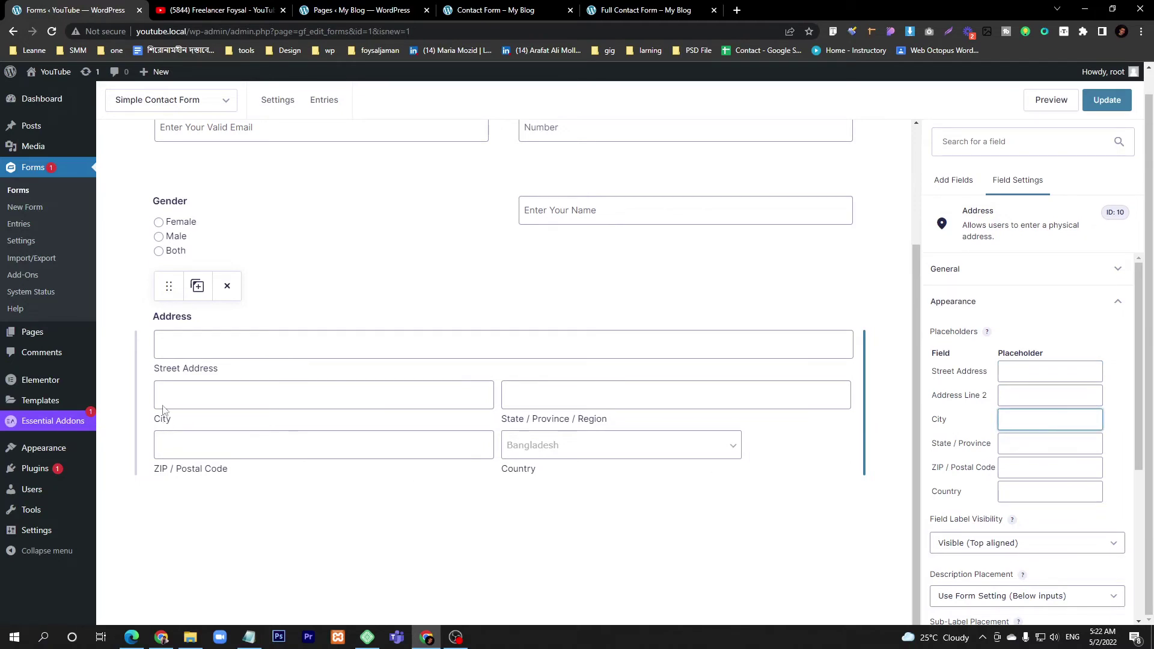
scroll(998, 493, "down", 4)
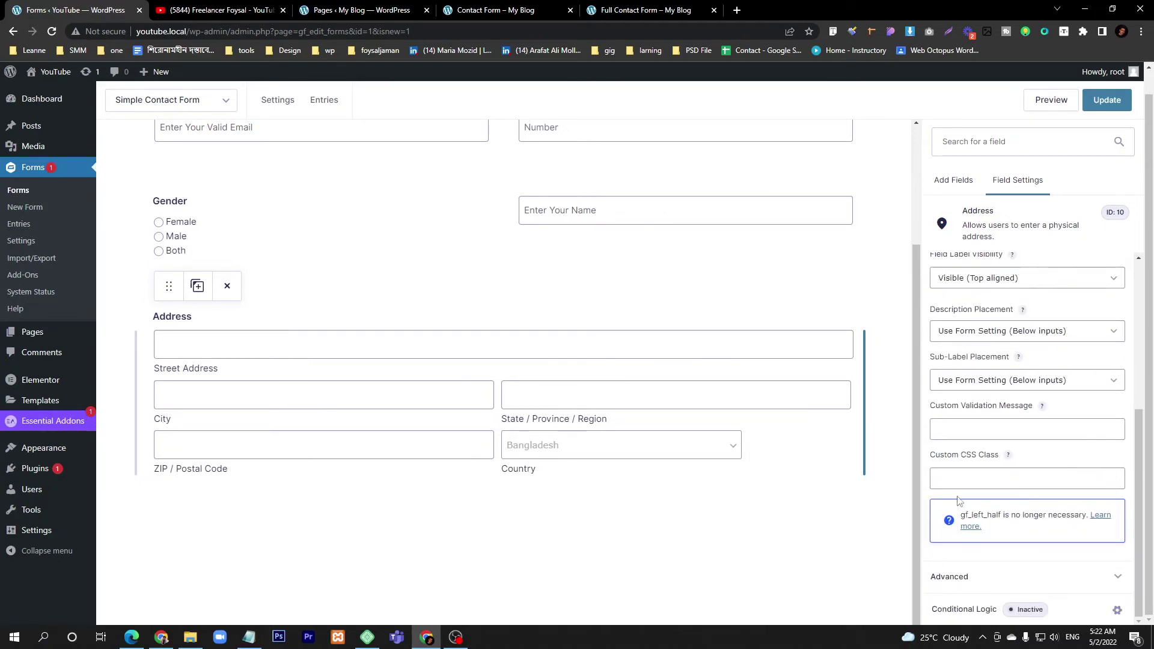
left_click(985, 478)
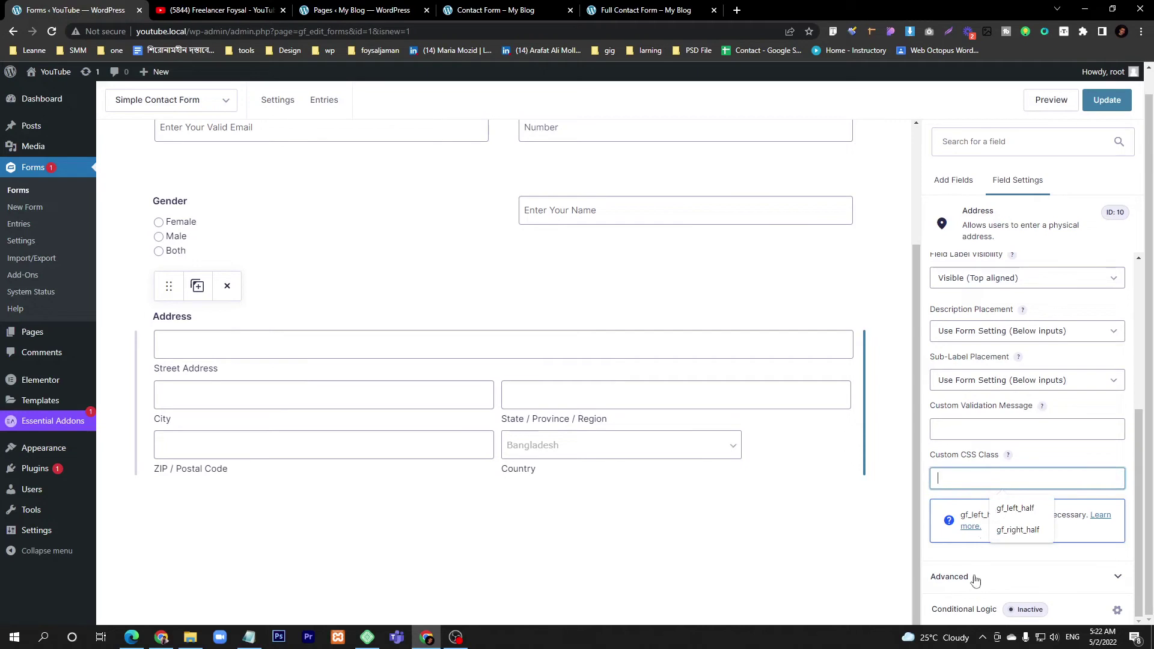
scroll(977, 541, "up", 4)
- Check the date picker on the published reference Contact Form page, then return to the editor
left_click(954, 181)
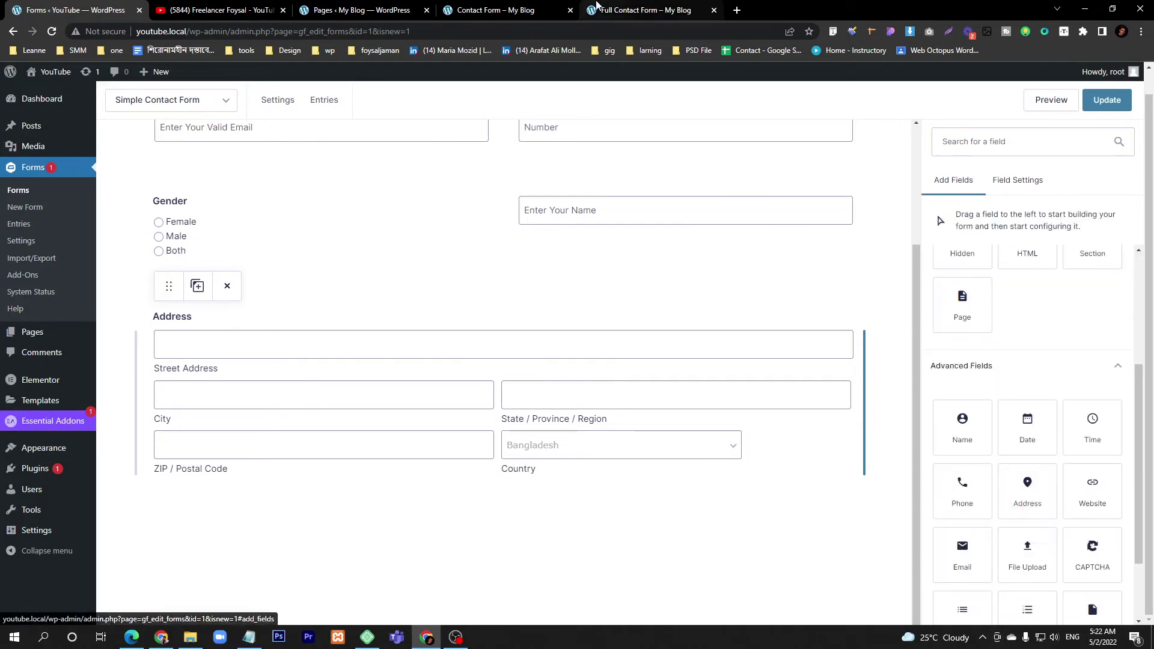
left_click(493, 7)
scroll(412, 431, "down", 3)
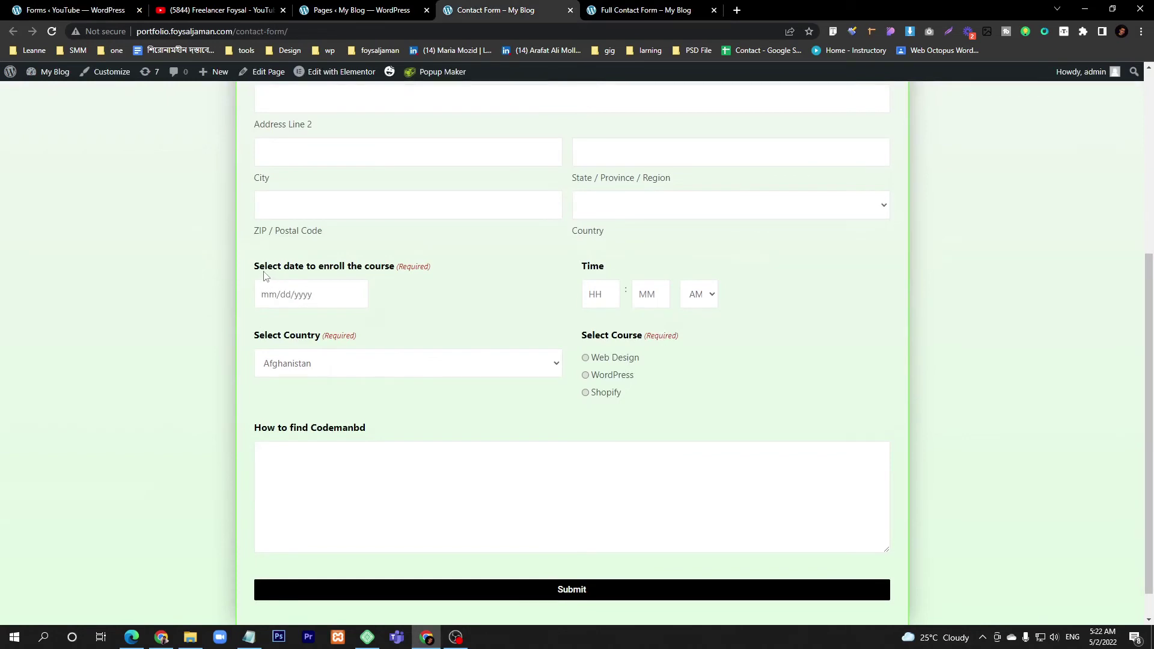
left_click_drag(253, 273, 316, 274)
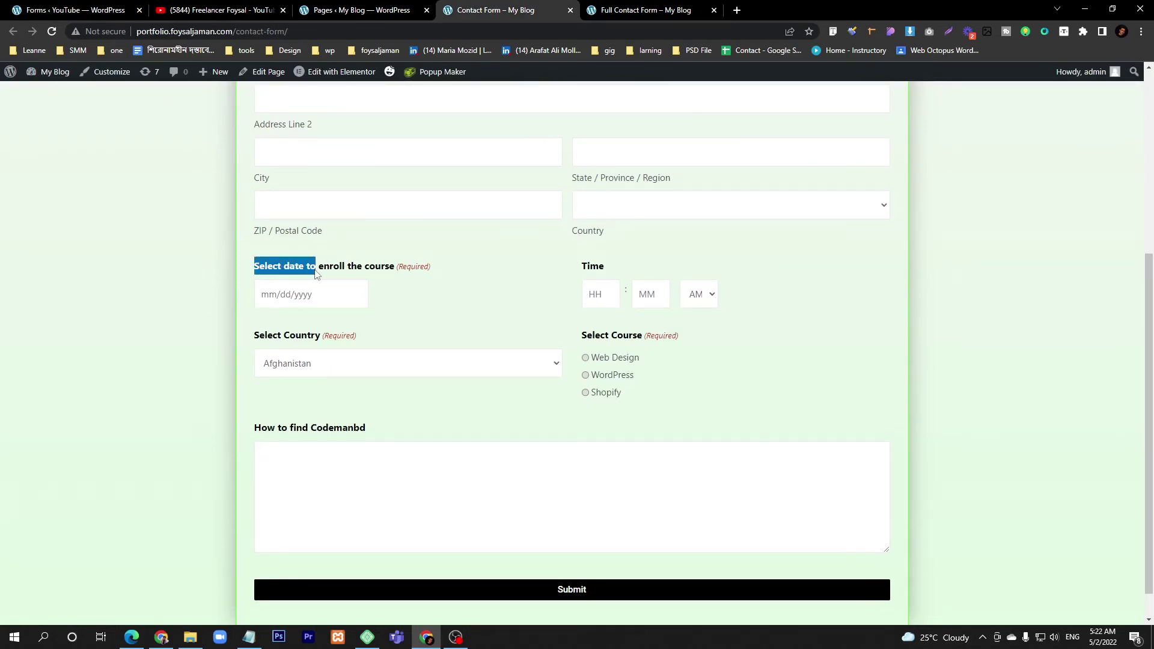
left_click(320, 294)
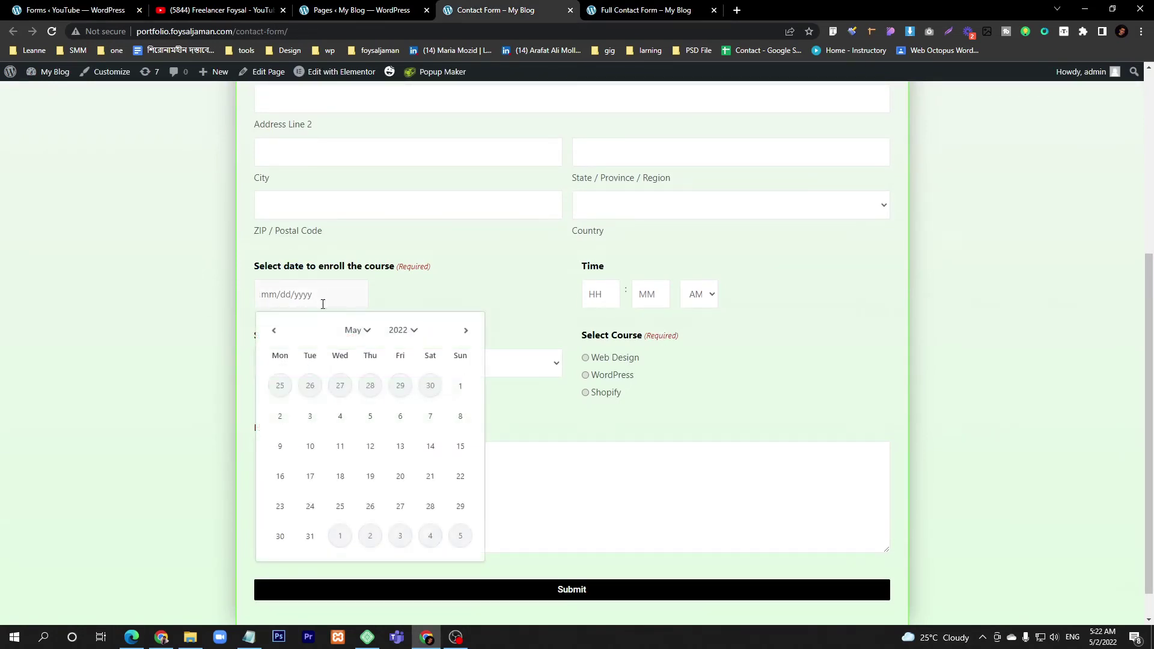
left_click(114, 16)
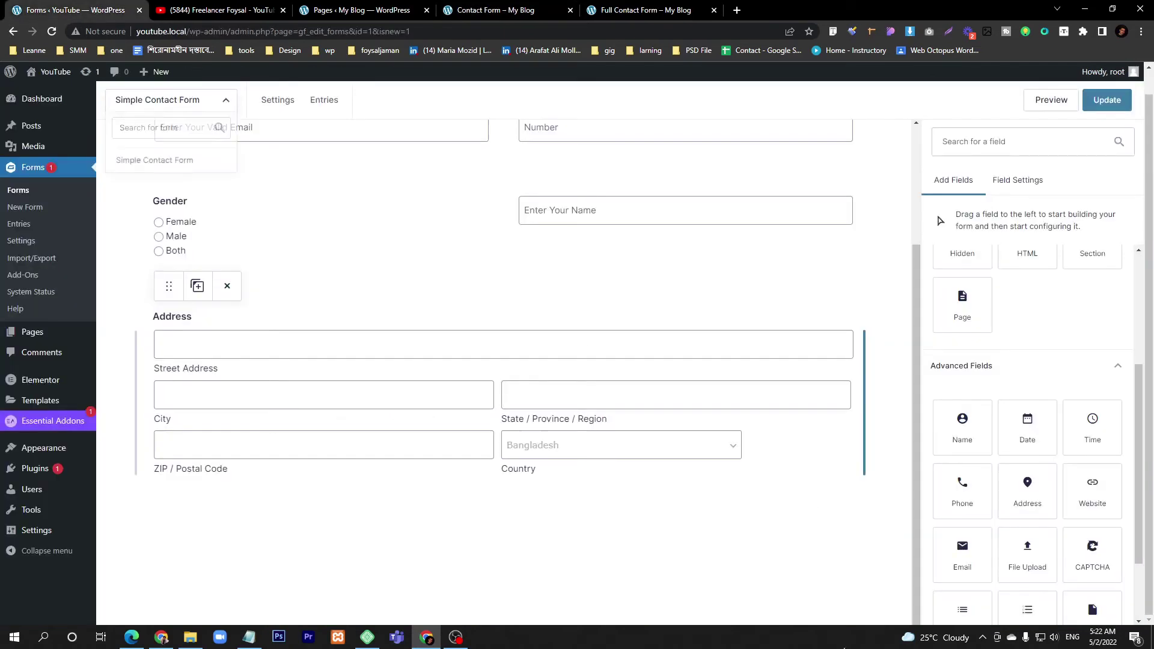
- Search 'dat', place a Date field directly below Address and open its settings
left_click(983, 152)
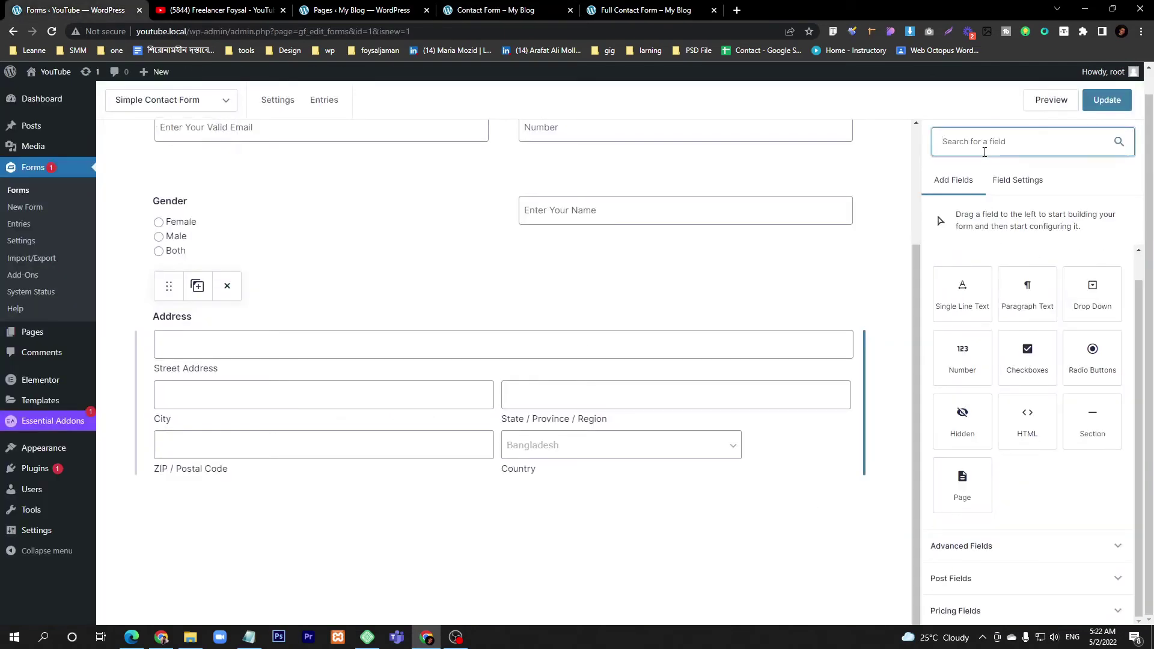
type("date")
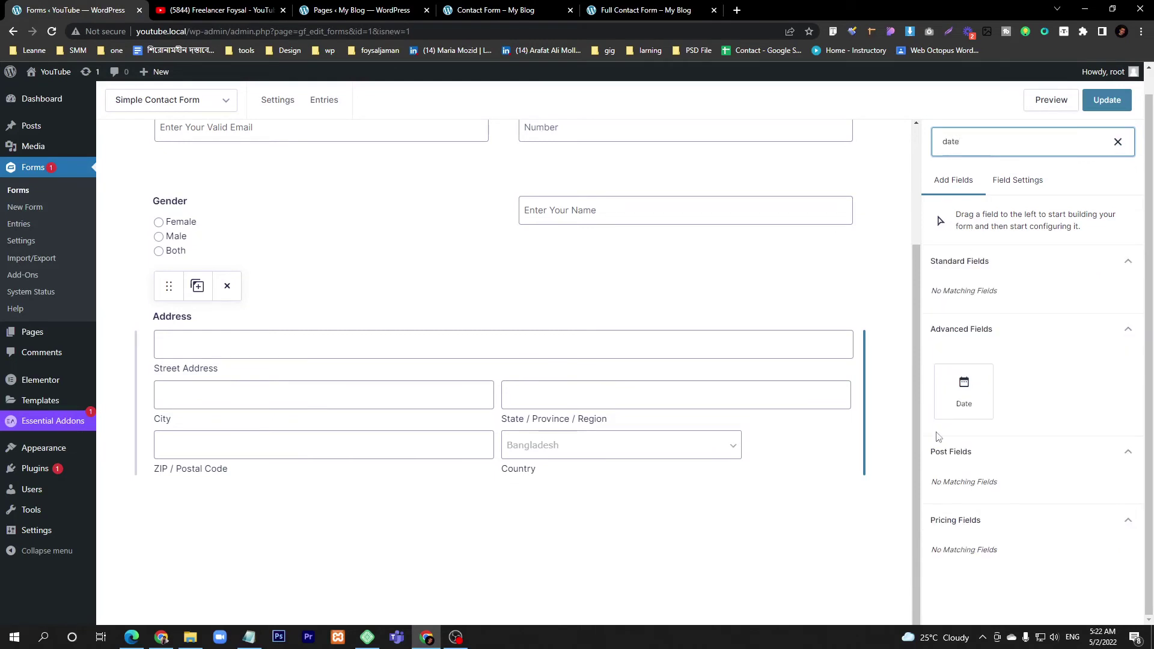
left_click_drag(963, 391, 330, 515)
scroll(655, 442, "down", 2)
left_click(211, 465)
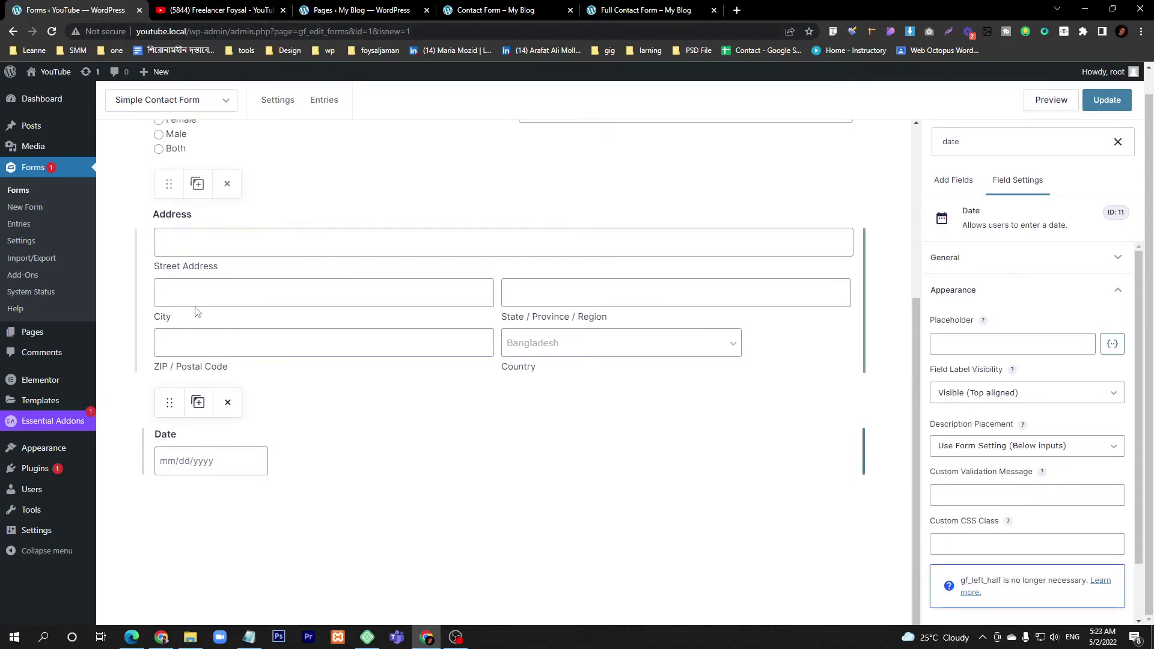
- Save the form and reload its preview to show the new Date field
left_click(1055, 102)
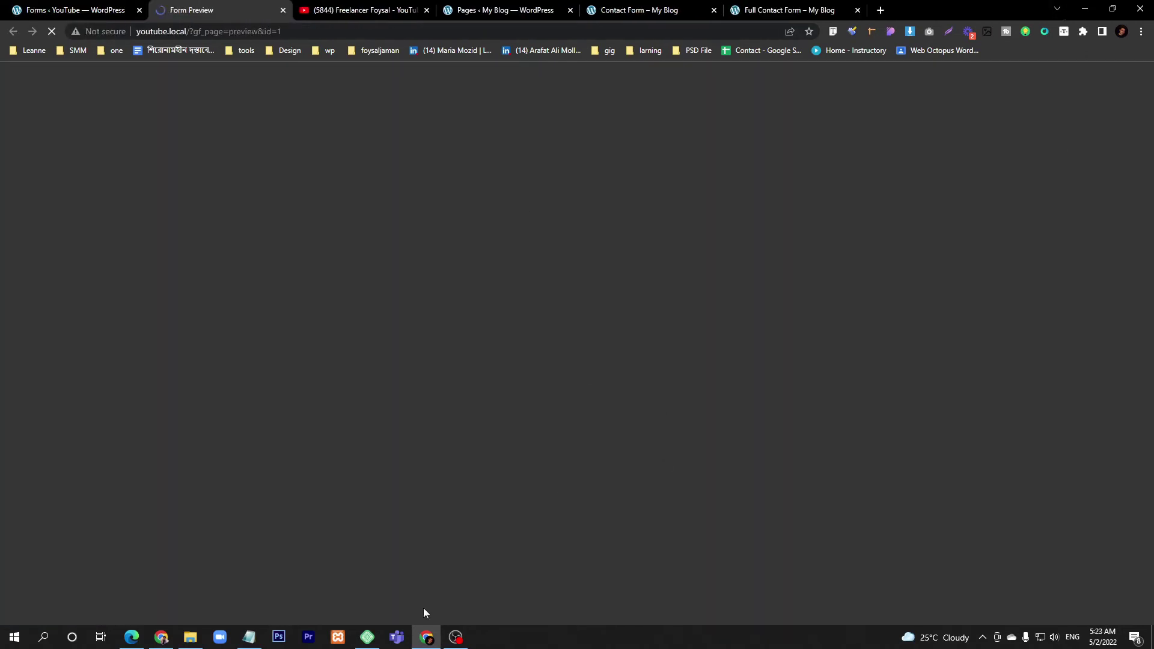
left_click(456, 637)
left_click(455, 637)
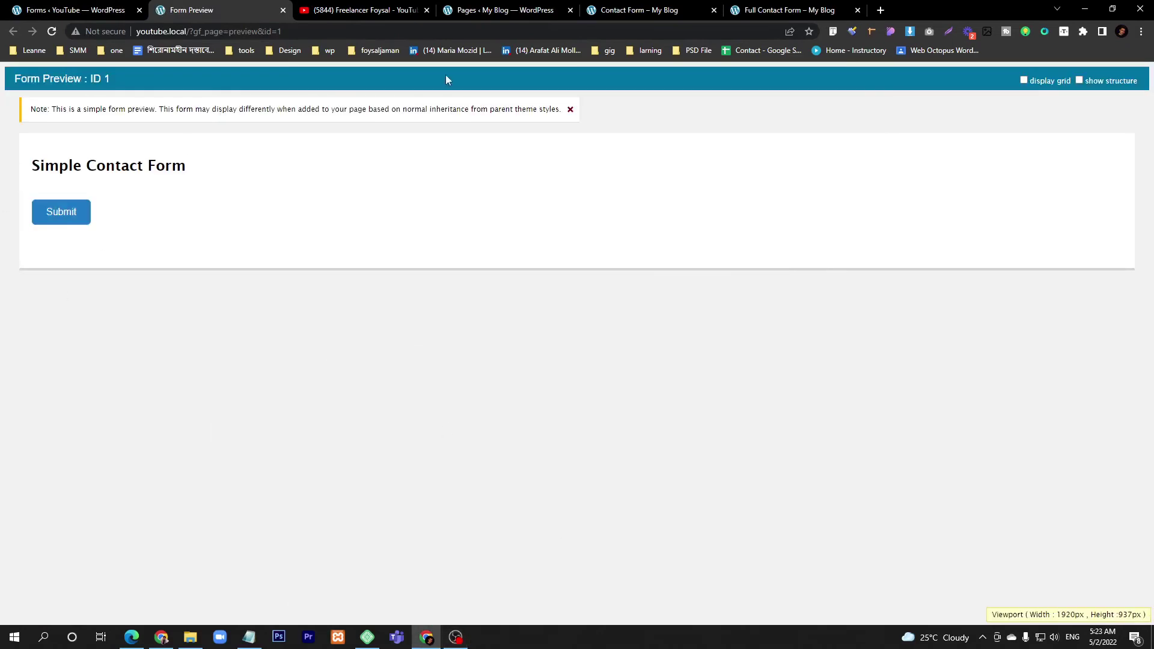
left_click(75, 10)
left_click(1107, 99)
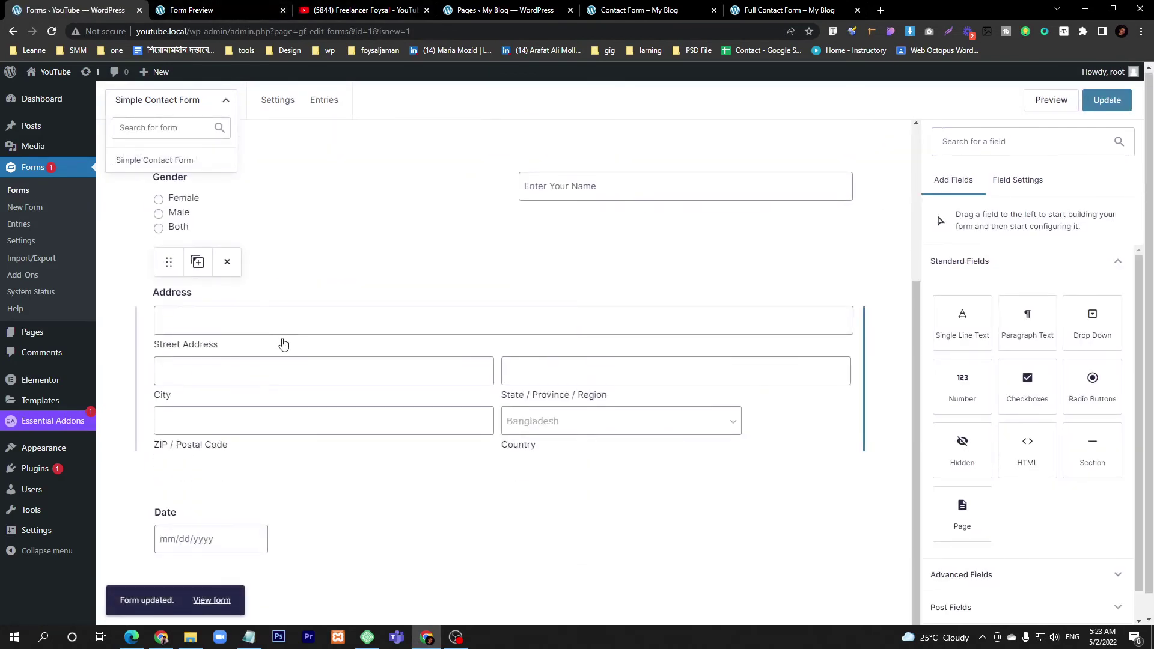
left_click(206, 8)
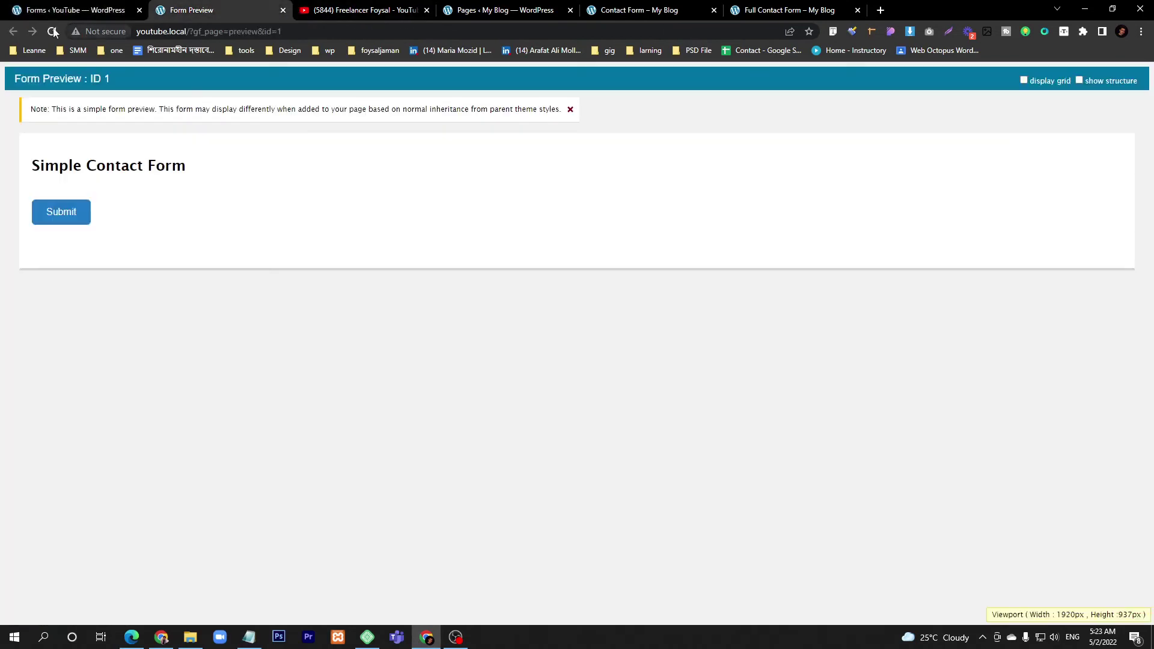
left_click(52, 32)
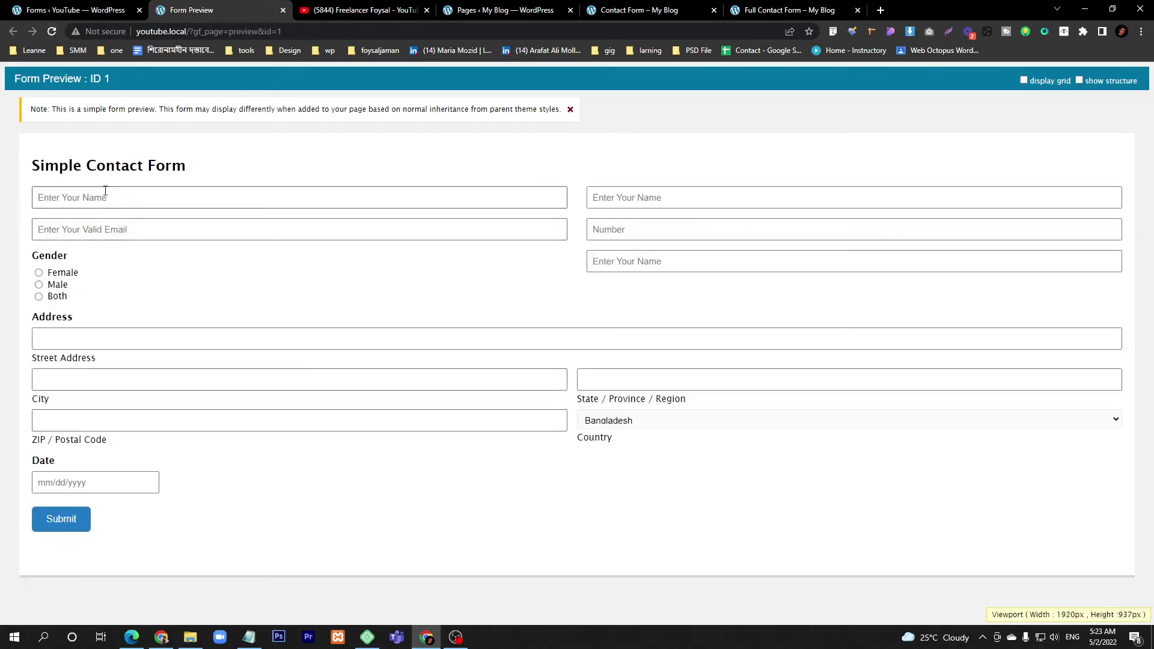
- Test the preview's name, email, Male gender and date (26th) inputs, then view the Pages list
left_click(90, 197)
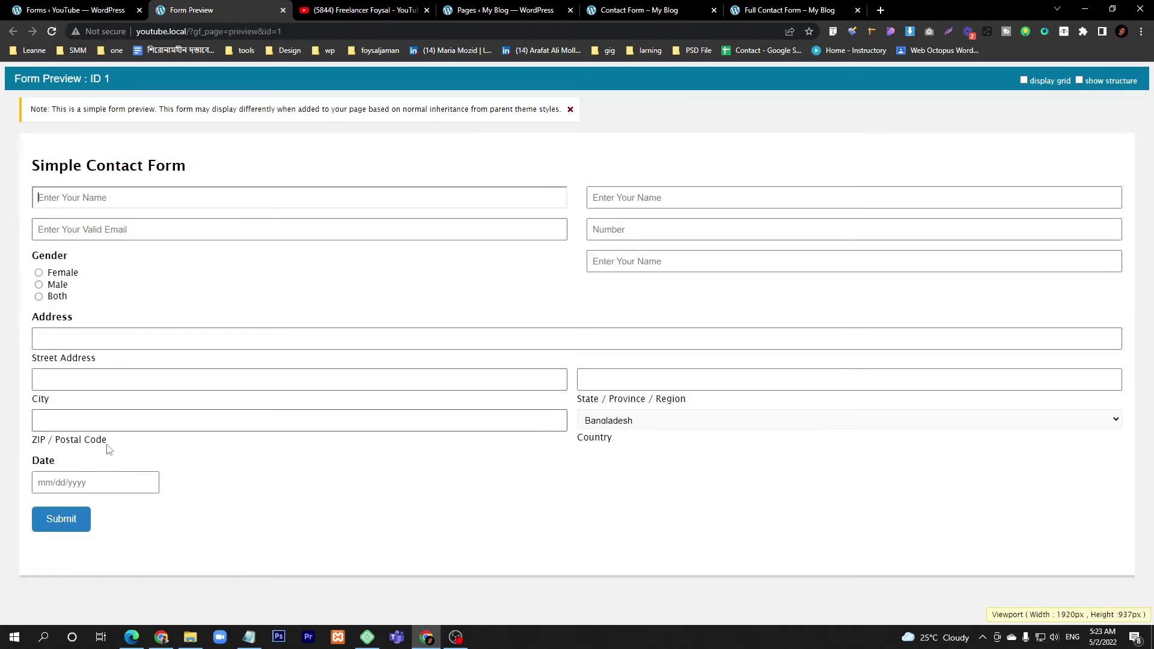
left_click(113, 229)
left_click(60, 273)
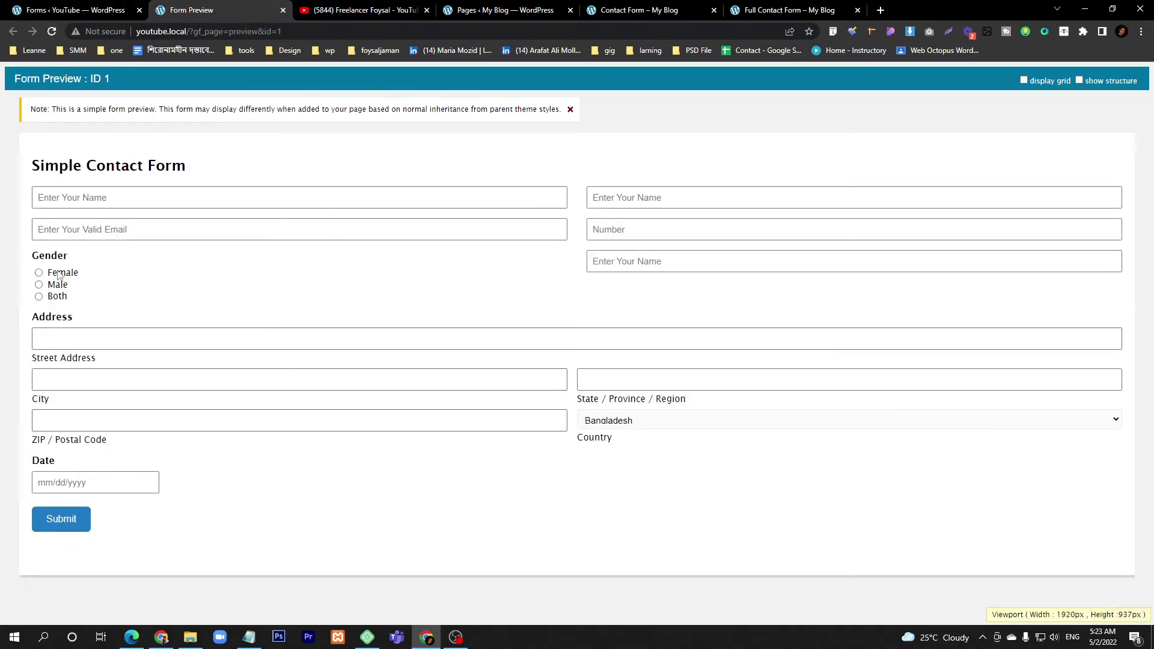
left_click(57, 285)
left_click(80, 486)
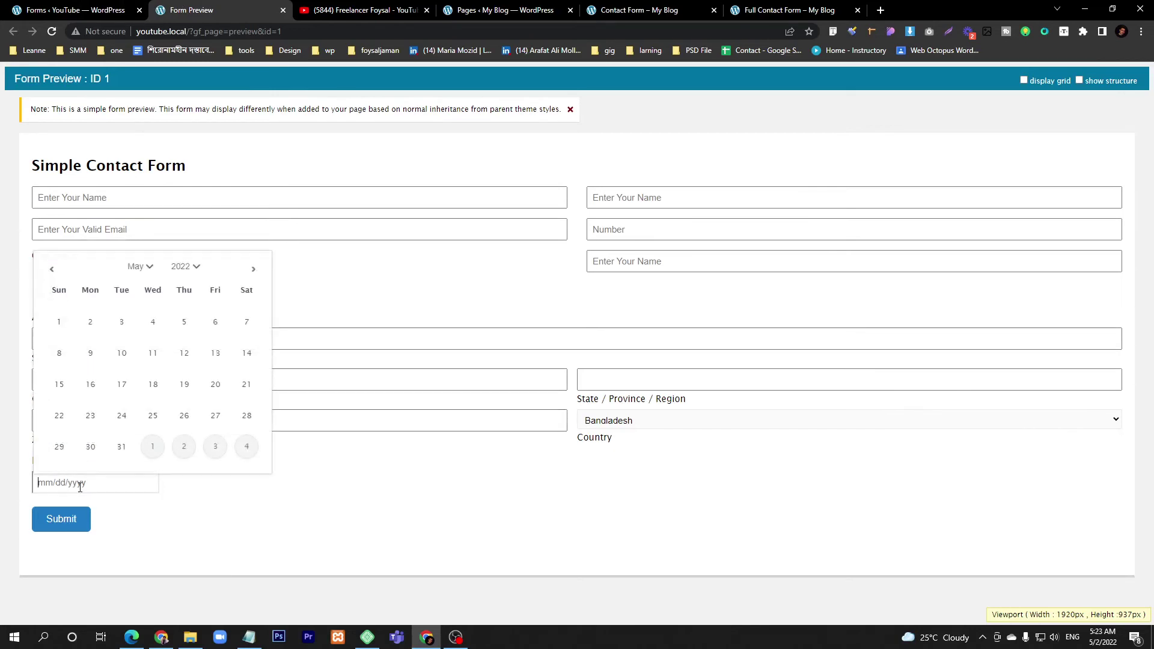
left_click(184, 415)
left_click(504, 10)
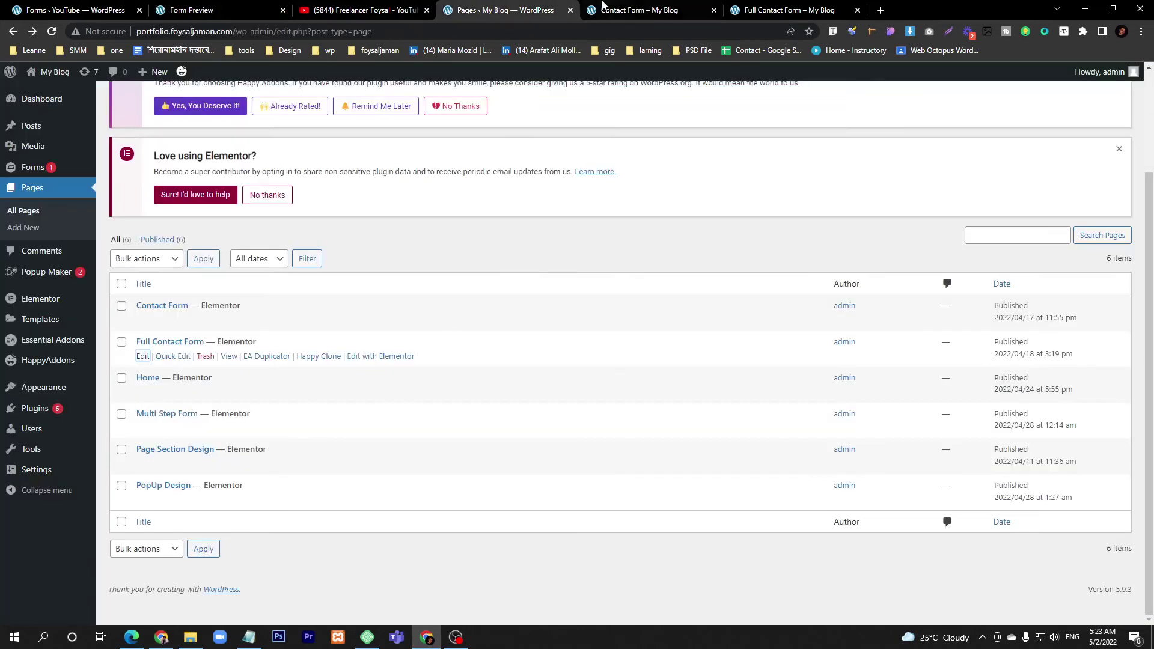
- Expand the advanced field types and dismiss the date picker left open on the live Contact Form
left_click(603, 10)
left_click(191, 10)
left_click(72, 10)
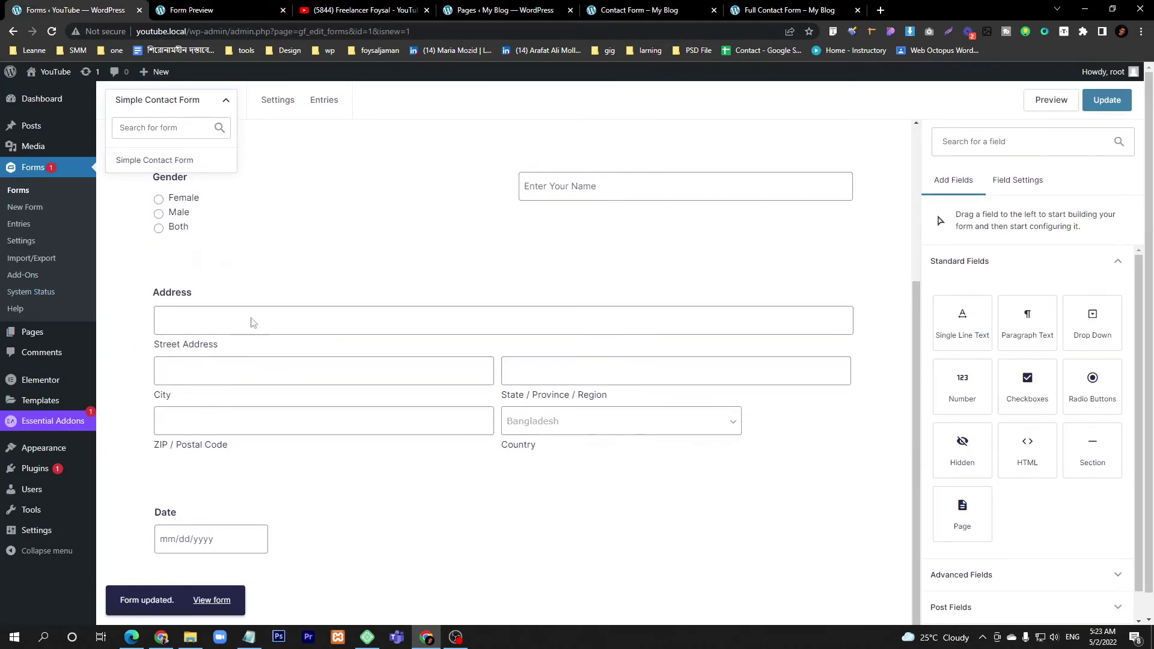
scroll(985, 511, "down", 1)
left_click(991, 546)
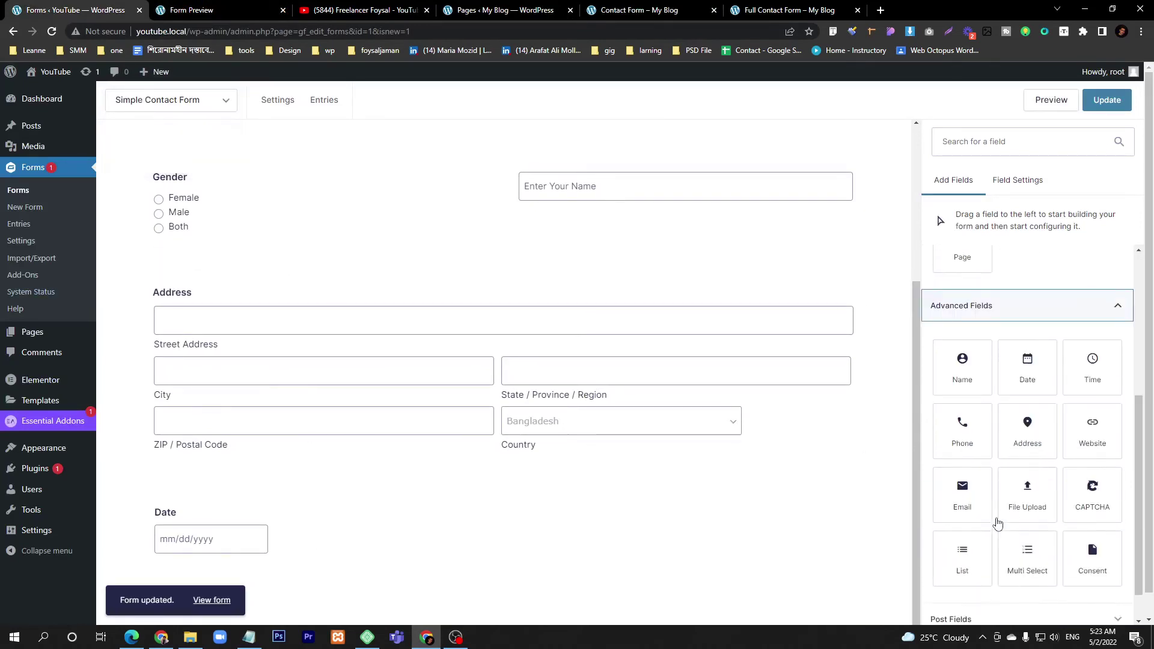
scroll(996, 524, "down", 1)
left_click(625, 10)
left_click(511, 9)
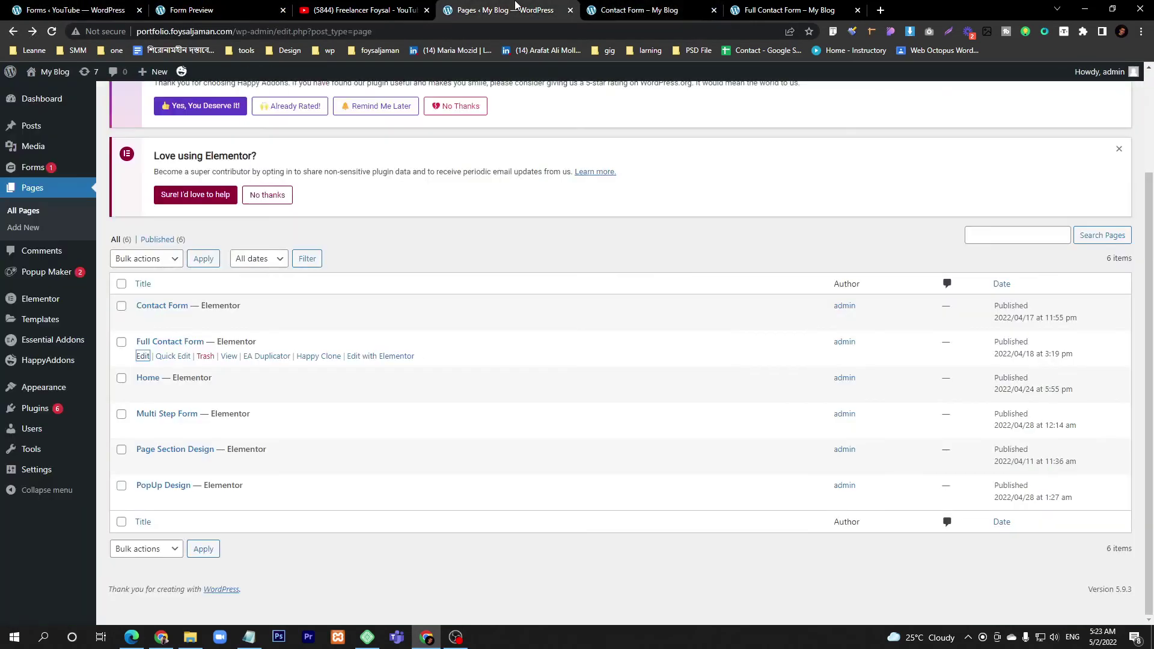
left_click(638, 10)
scroll(608, 314, "down", 1)
left_click(731, 343)
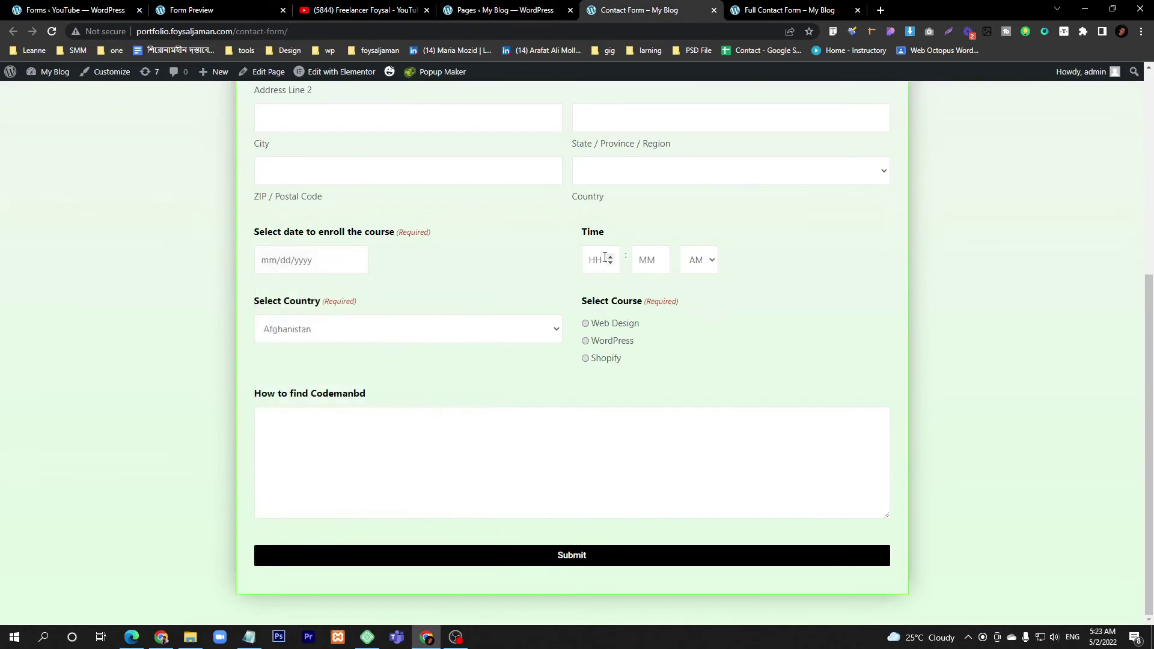
key("ctrl+1")
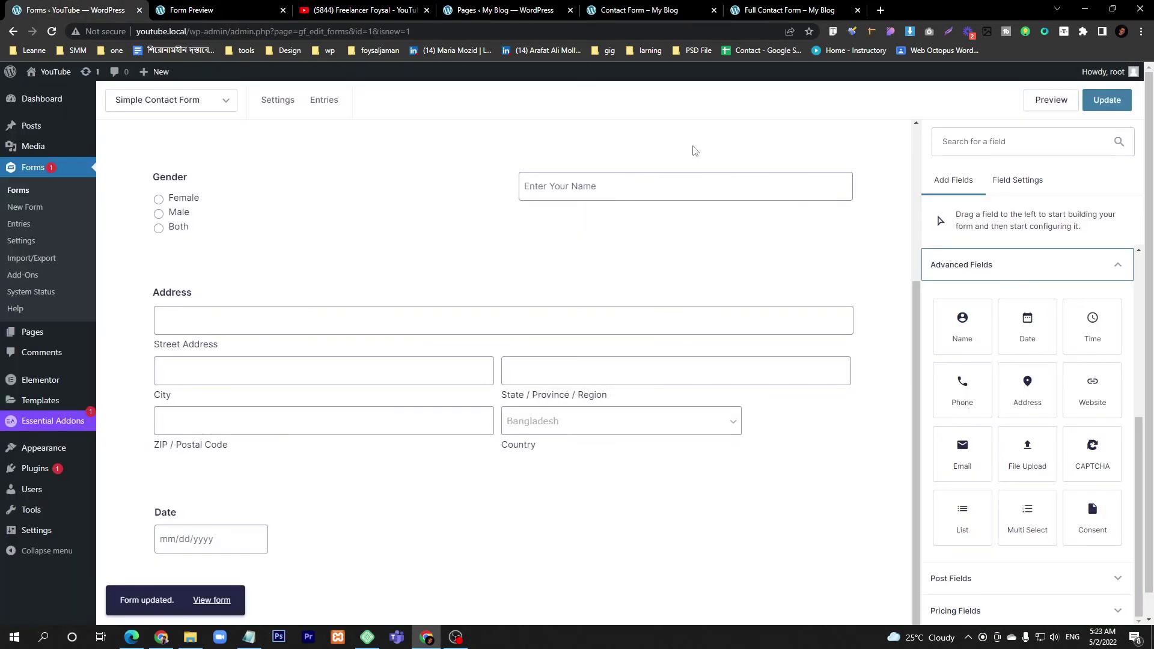
- Search 'time' and add a Time field beside Date, keeping the 12 hour format
left_click(967, 147)
type("time")
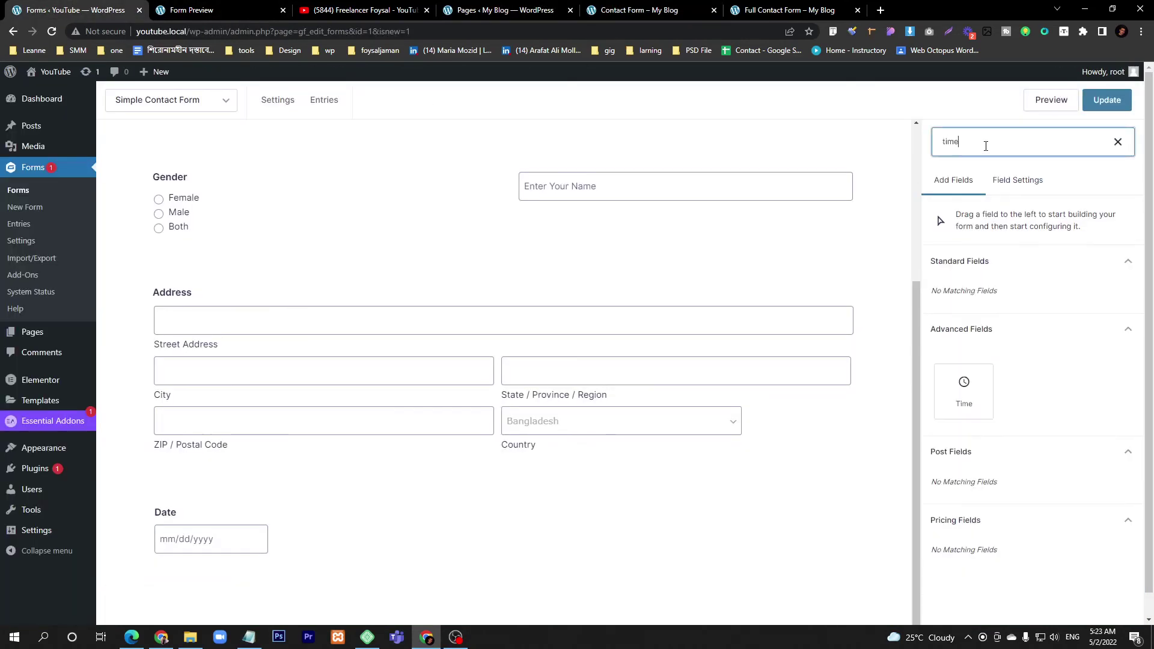
left_click_drag(964, 409, 809, 537)
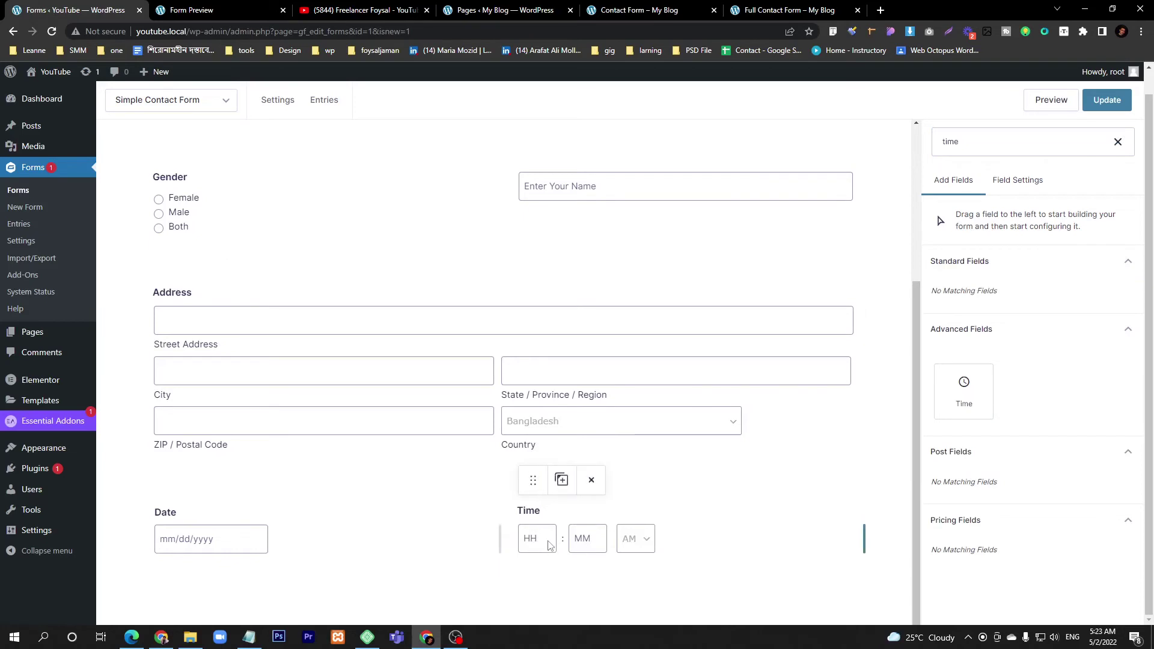
left_click(597, 493)
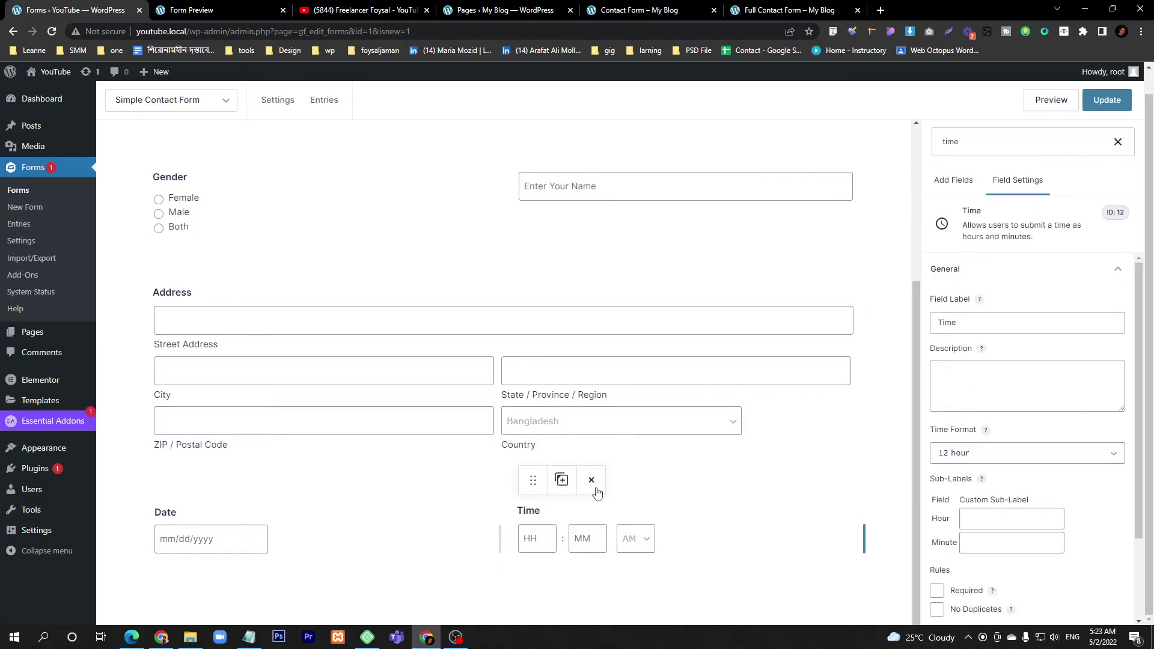
left_click(968, 459)
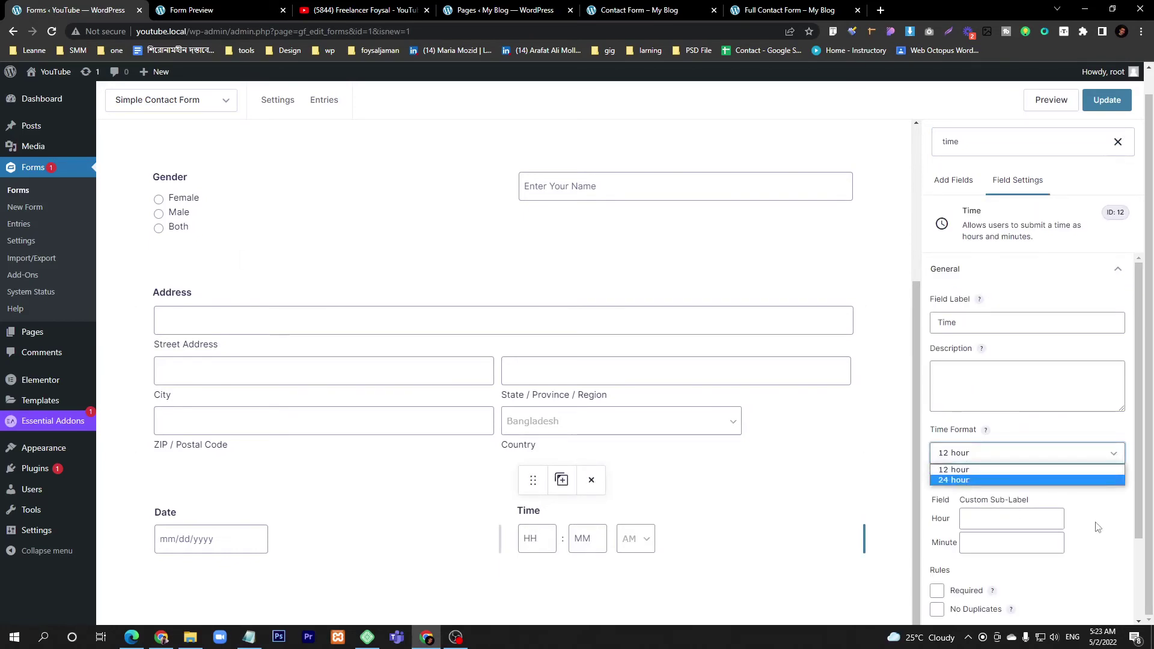
left_click(986, 329)
- Review the Time field's appearance, label visibility and Hour/Minute placeholders, then compare with the live Contact Form
double_click(986, 329)
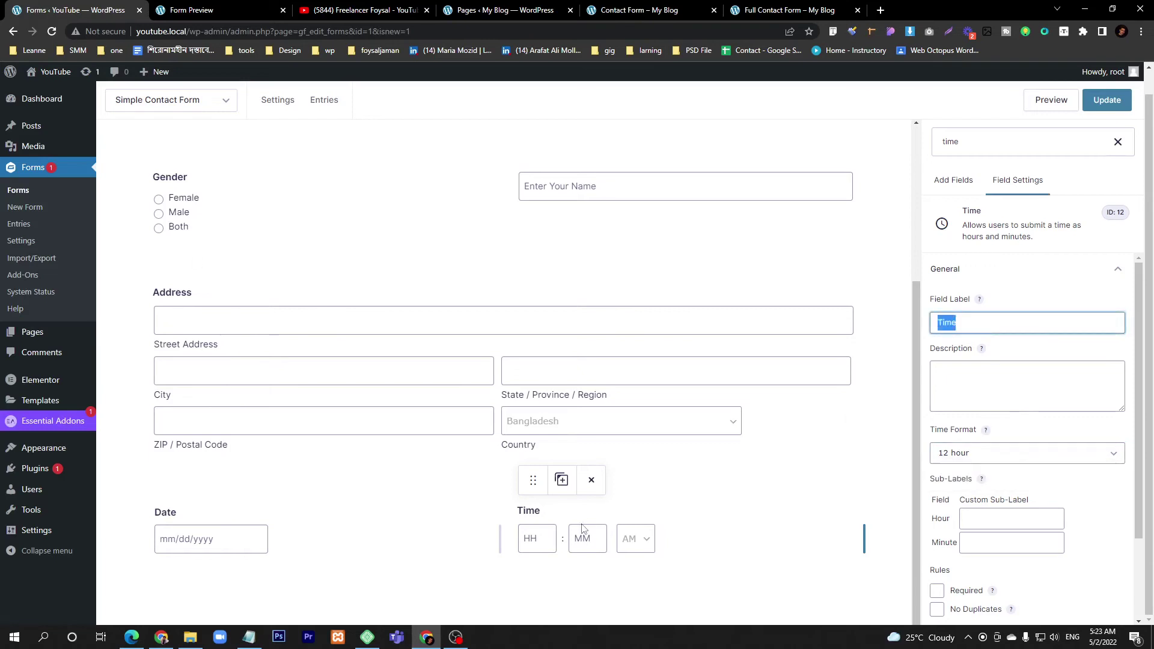
scroll(992, 520, "down", 2)
left_click(986, 546)
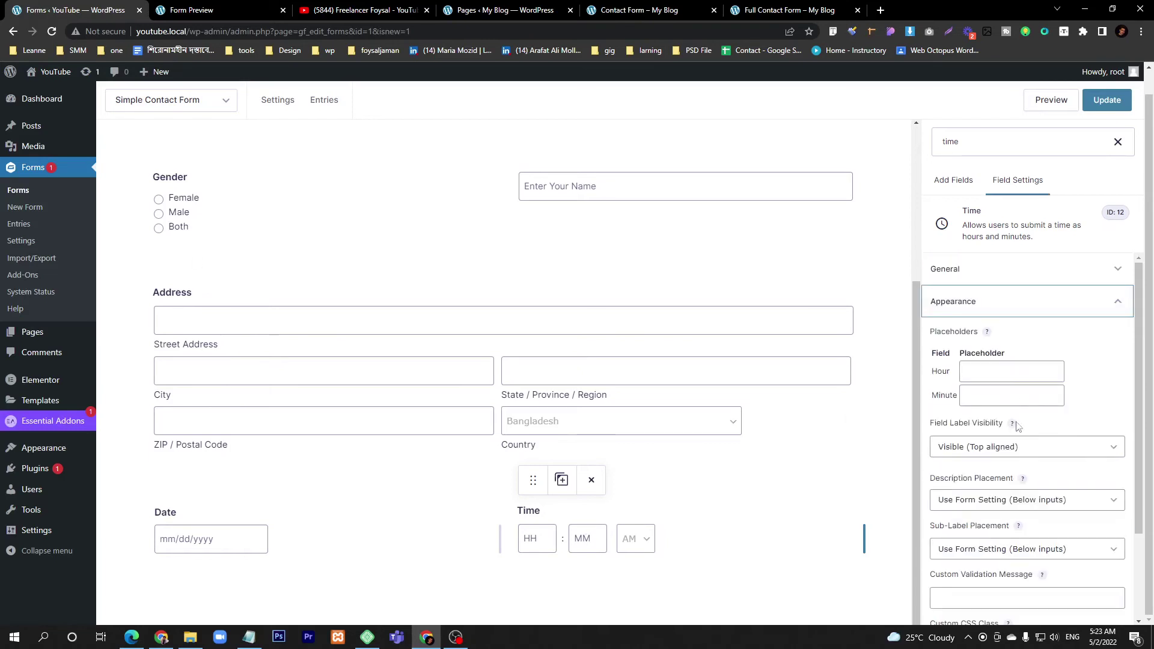
left_click(994, 447)
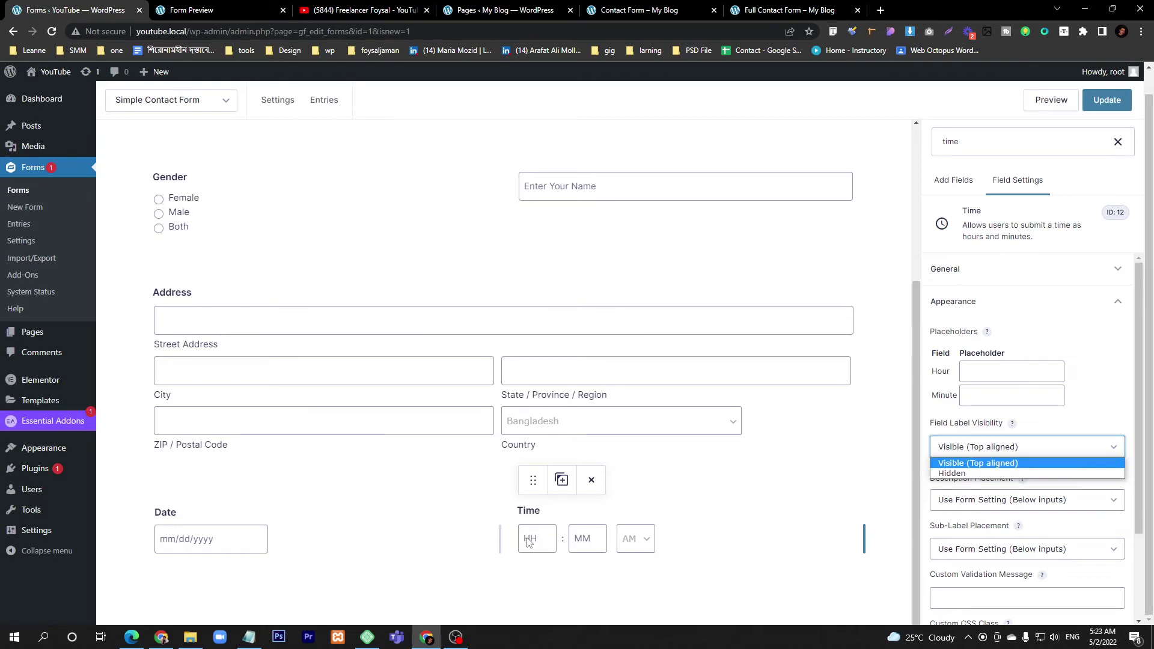
left_click(994, 369)
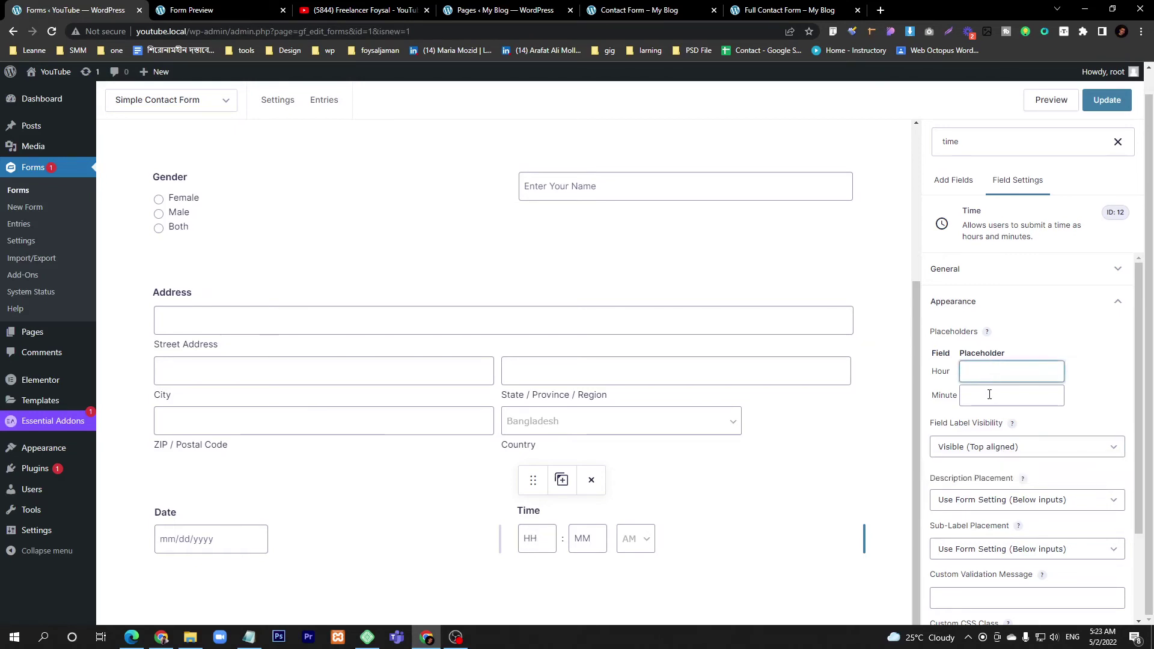
left_click(989, 395)
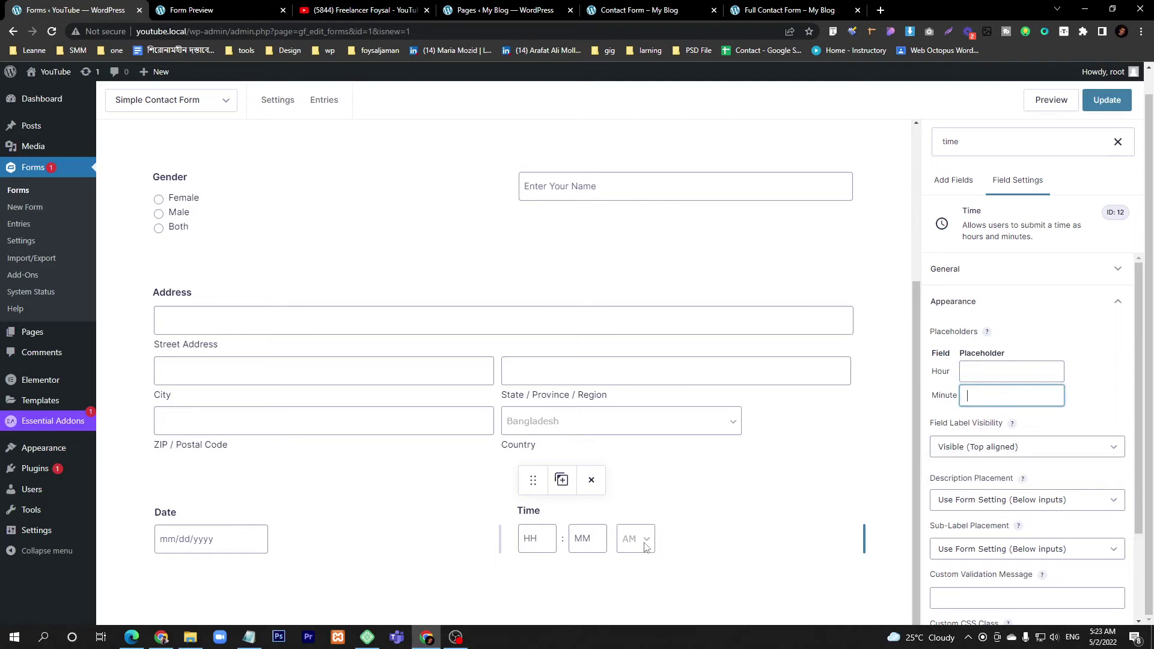
scroll(980, 536, "down", 2)
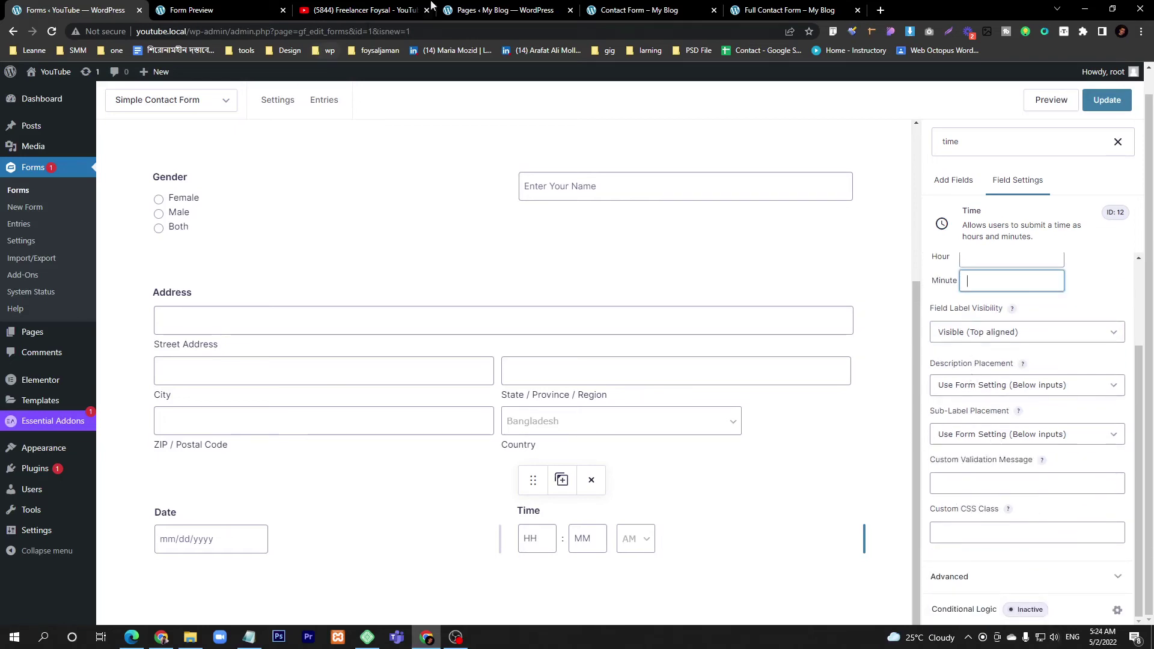
left_click(493, 9)
left_click(361, 10)
left_click(614, 12)
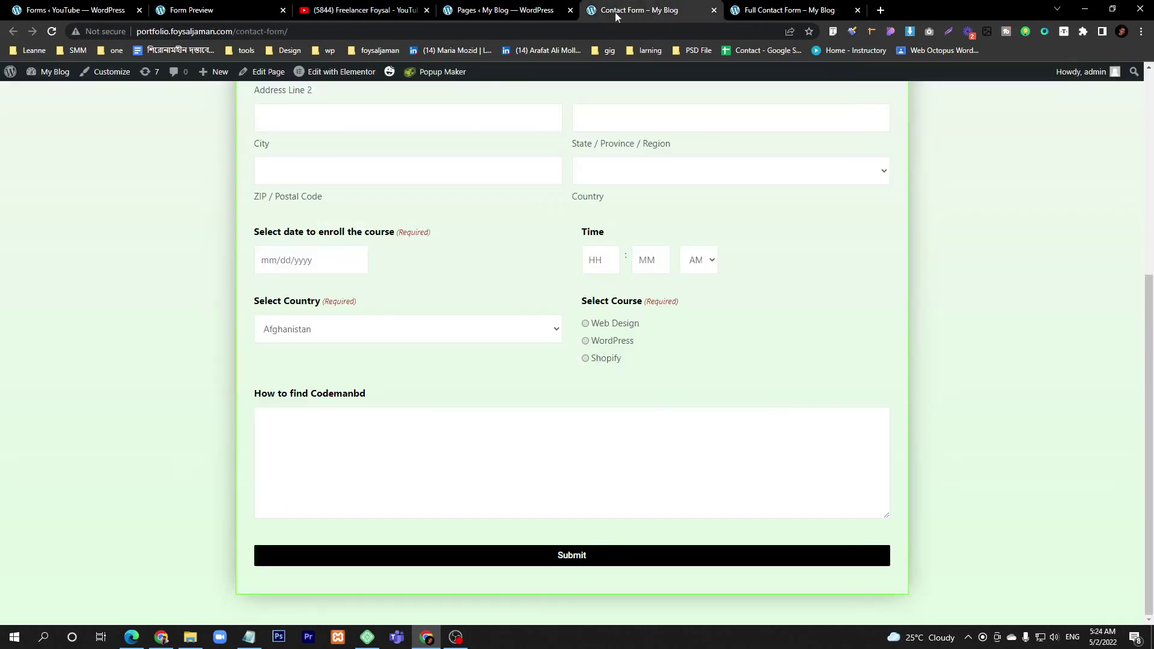
- On the live Contact Form, try the course choices Web Design then WordPress and gender Male, then return to the form editor
left_click(613, 325)
scroll(369, 242, "up", 3)
left_click(269, 168)
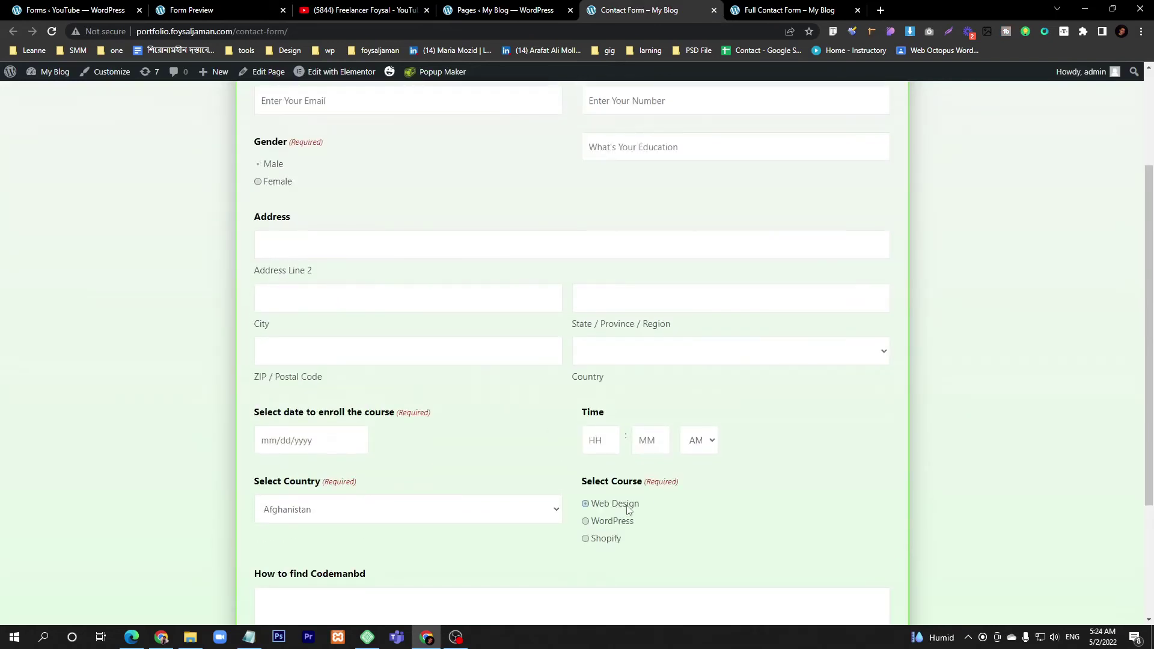
left_click(612, 522)
scroll(613, 559, "down", 3)
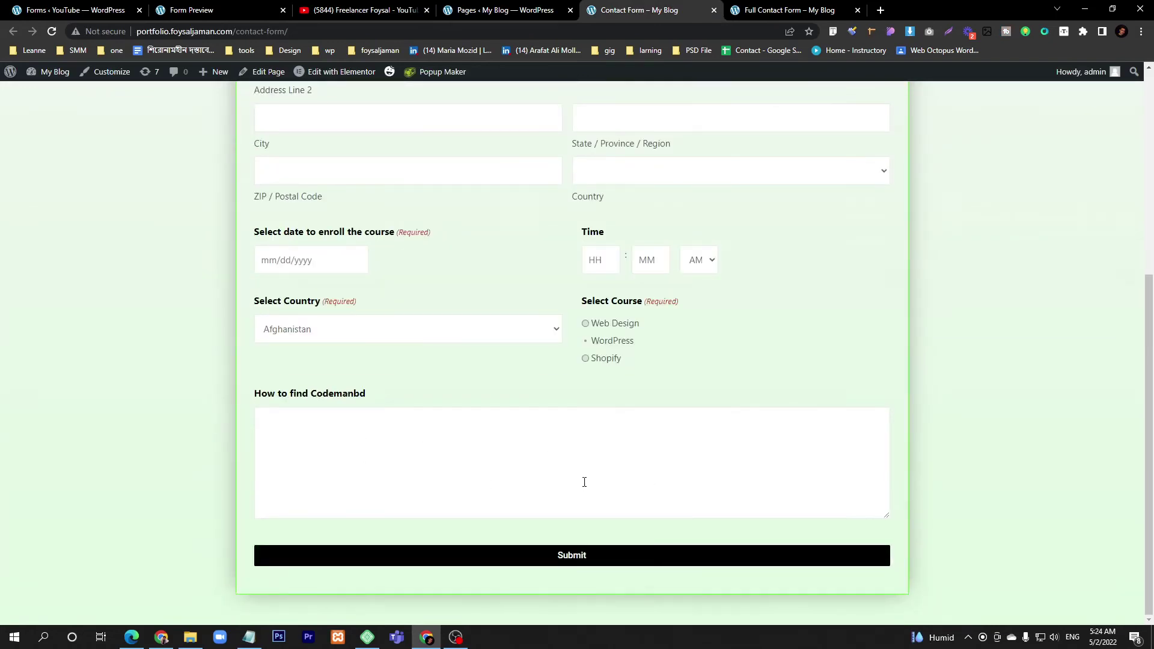
left_click(72, 10)
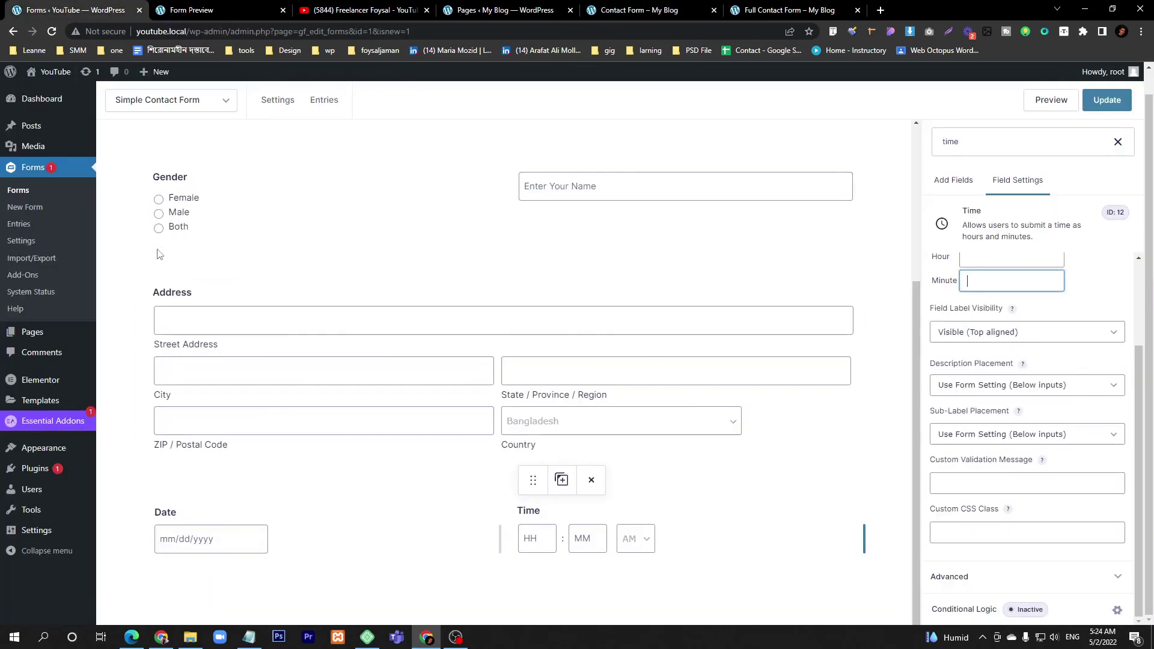
- Search the field list for 'text' and add a Paragraph Text field below the Date and Time row
left_click(1116, 143)
left_click(935, 182)
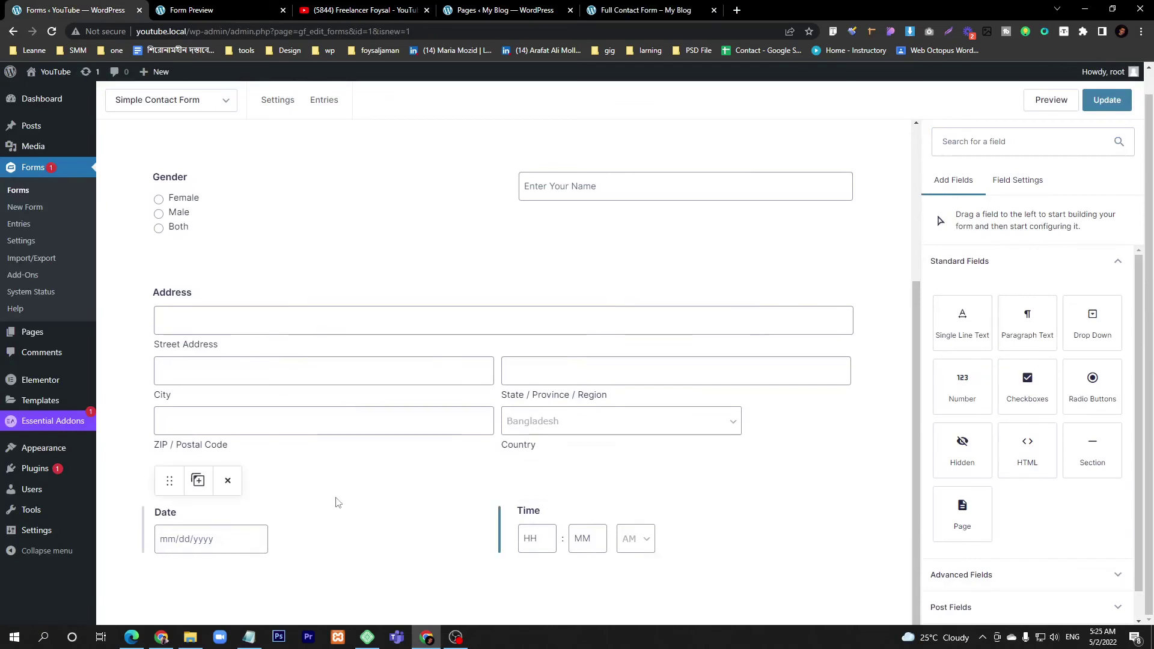
left_click(1018, 149)
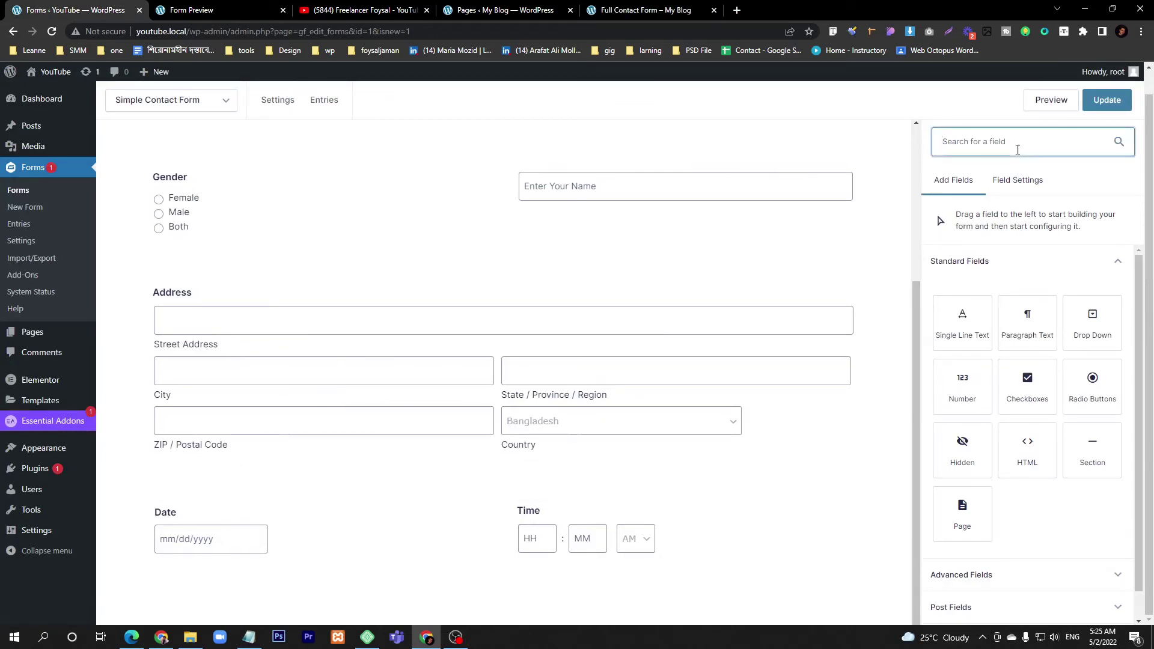
type("t")
key("BackSpace")
type("text")
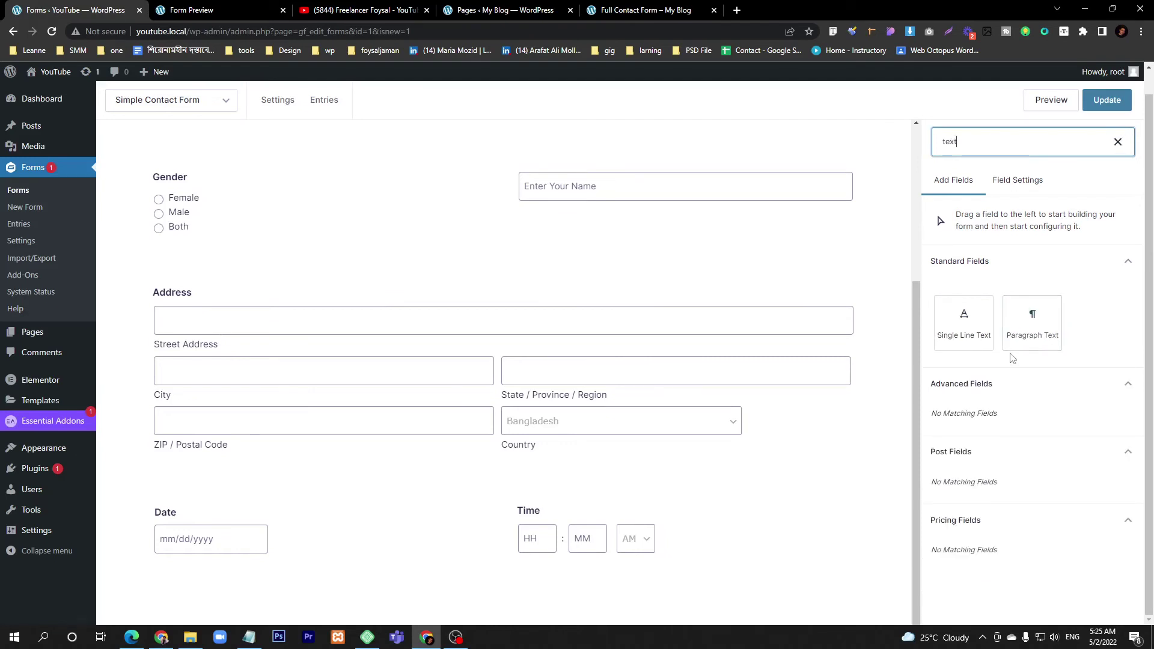
left_click_drag(1033, 327, 413, 601)
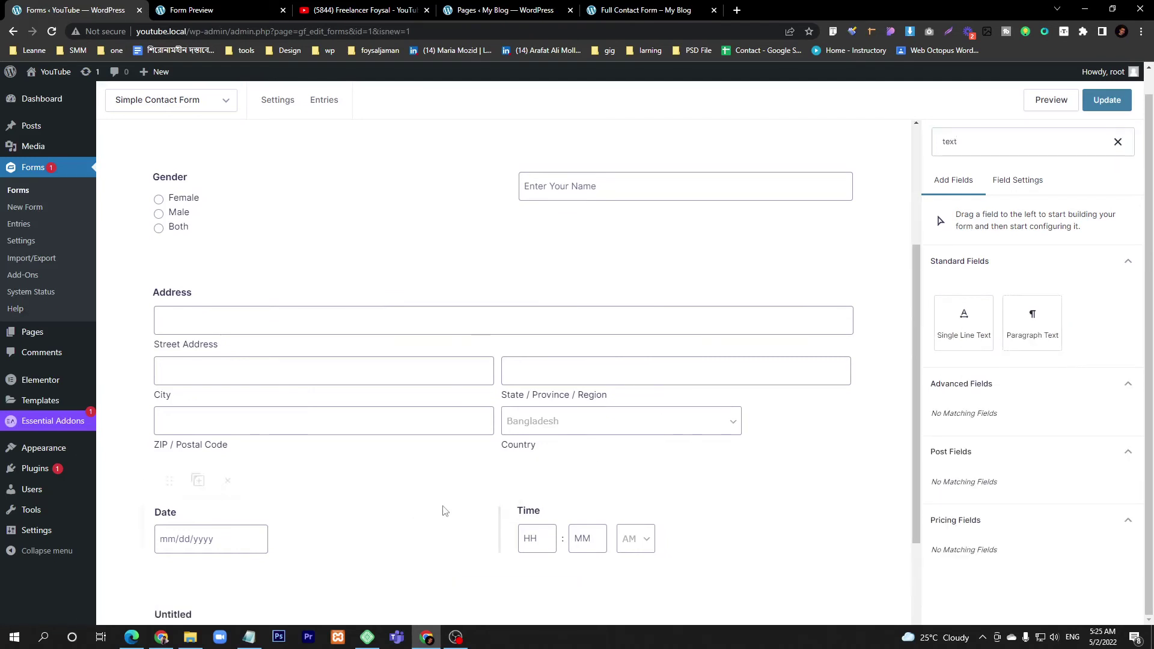
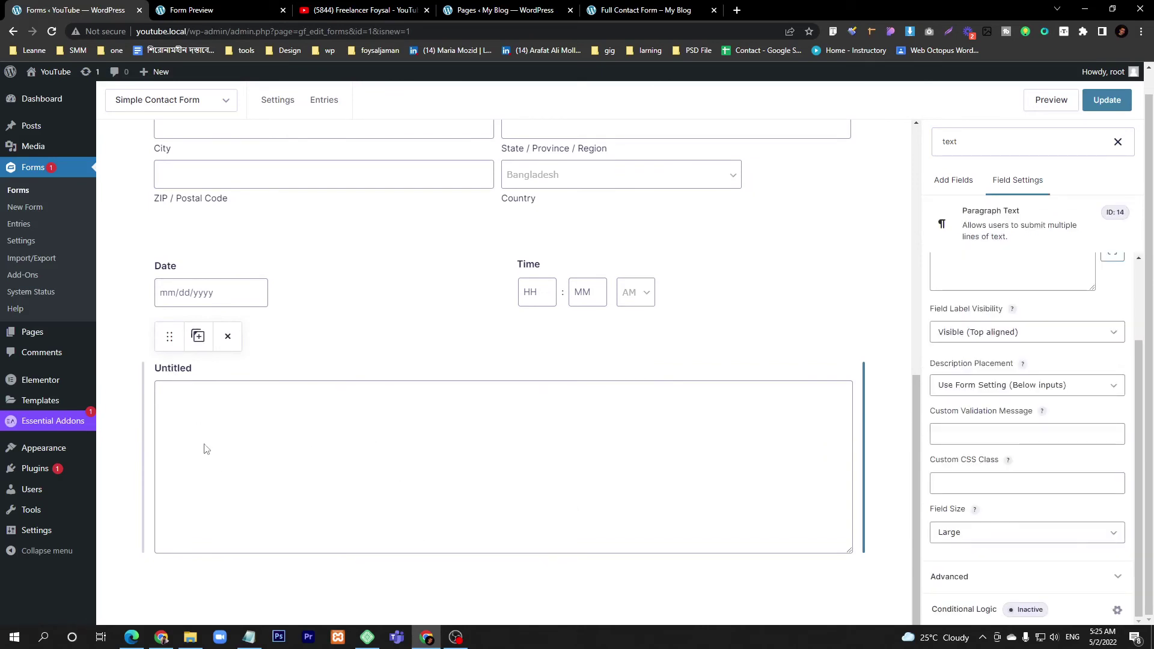
- Save the Simple Contact Form with its new Untitled paragraph field
scroll(206, 447, "up", 4)
scroll(206, 447, "down", 4)
left_click(1106, 100)
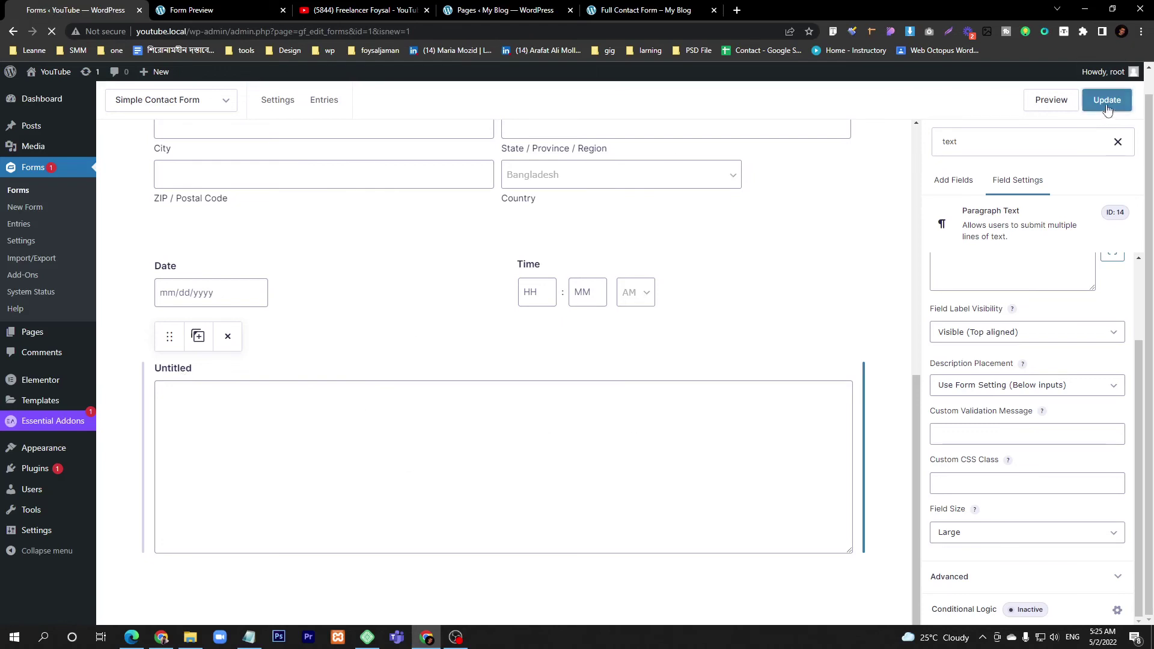
- Preview the form to confirm the Untitled paragraph field appears, then go to the My Blog Pages list
left_click(1050, 99)
left_click(51, 32)
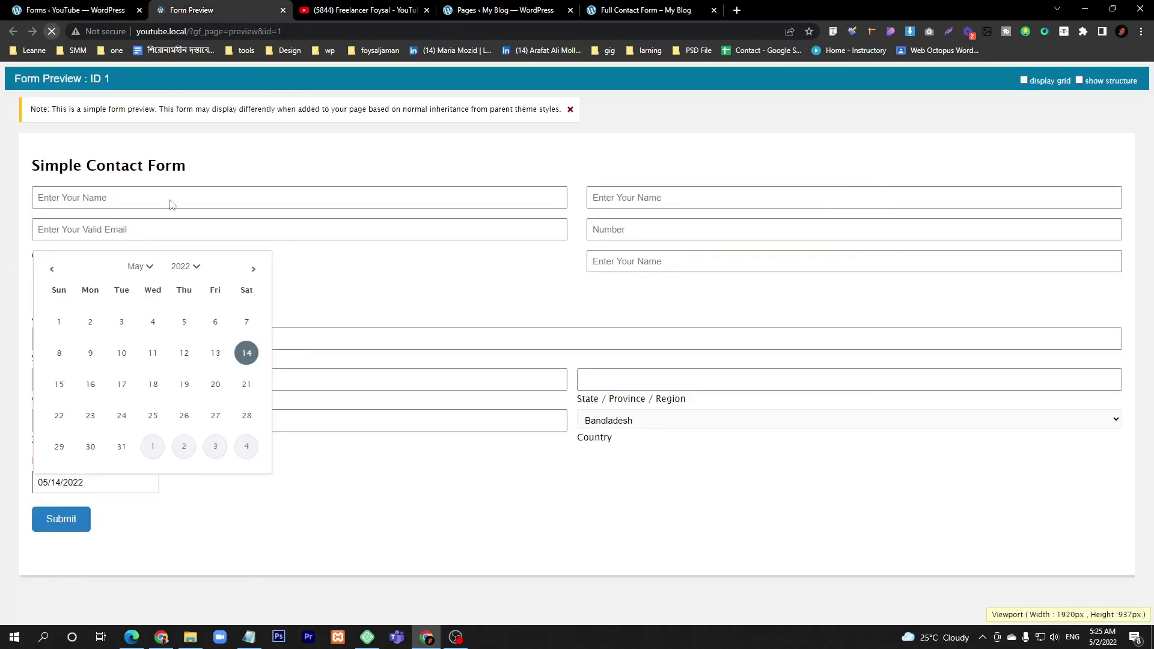
scroll(463, 445, "down", 3)
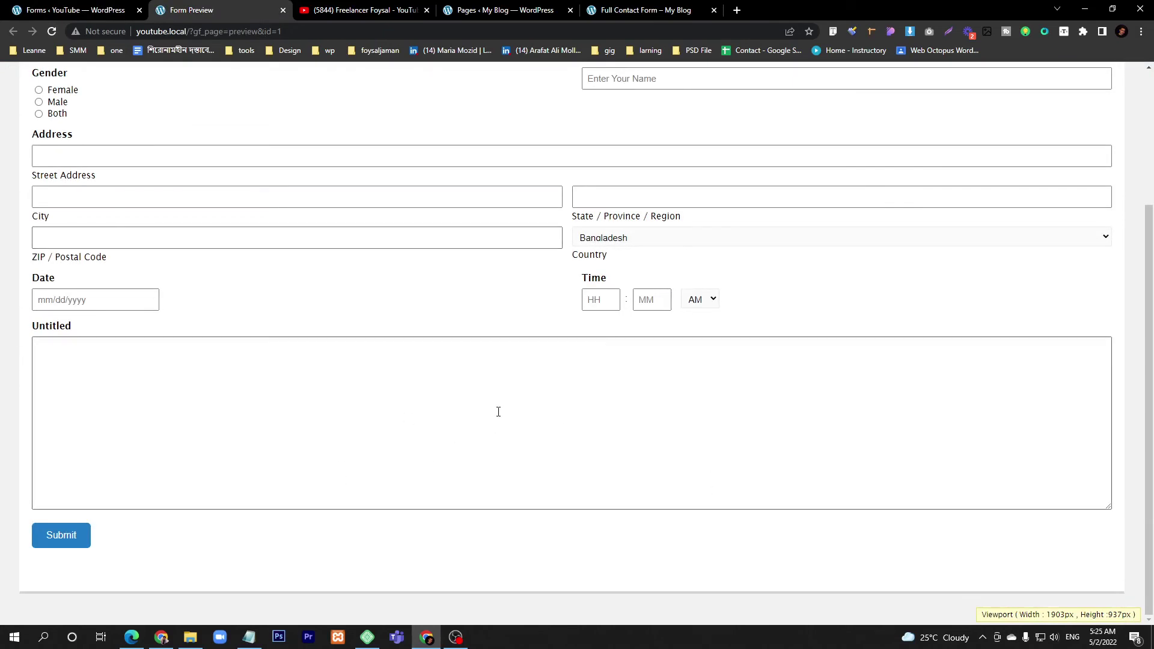
scroll(498, 411, "up", 3)
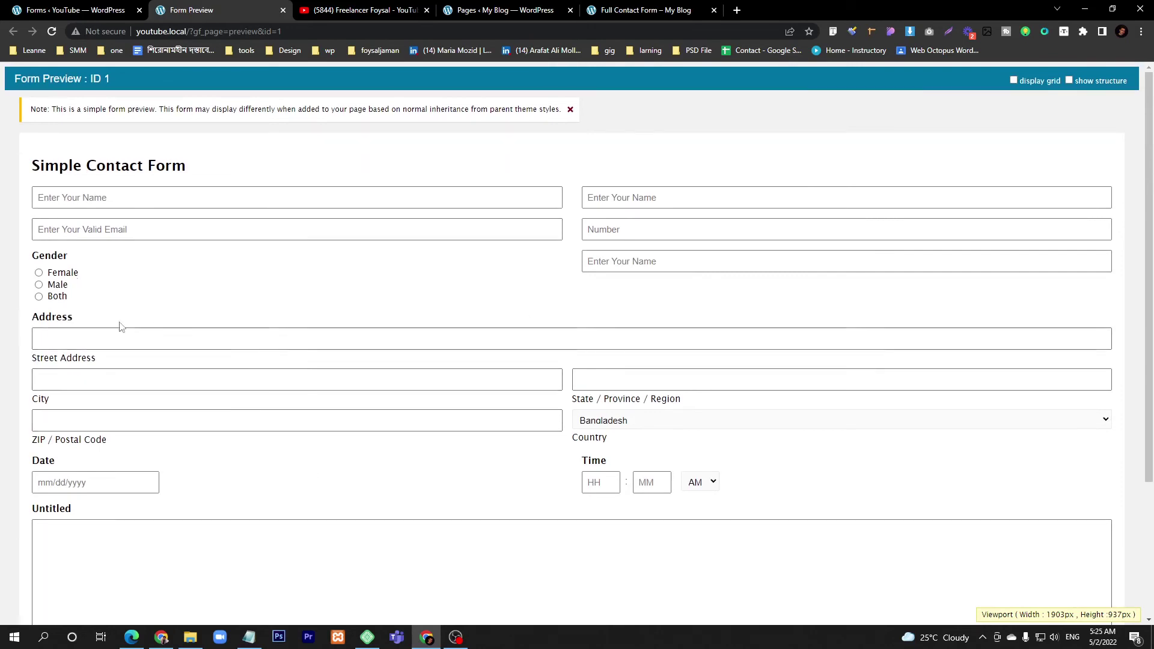
left_click(483, 11)
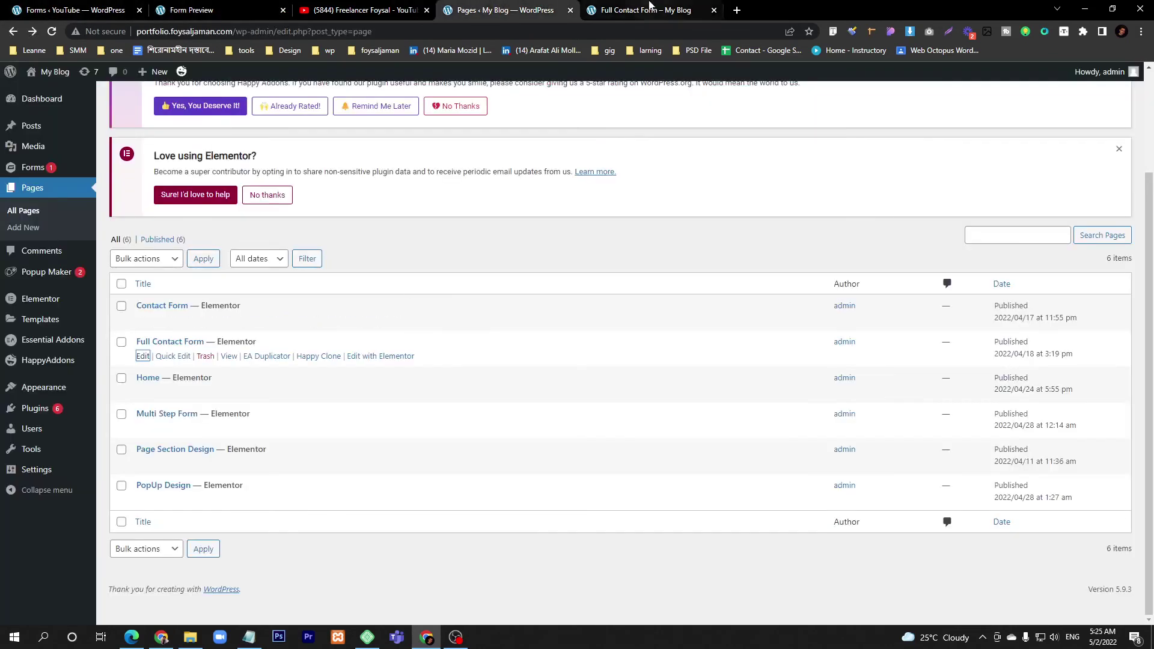
- Reload the live Full Contact Form page and highlight the SIMPLE CONTACT form's fields
left_click(645, 10)
key("F5")
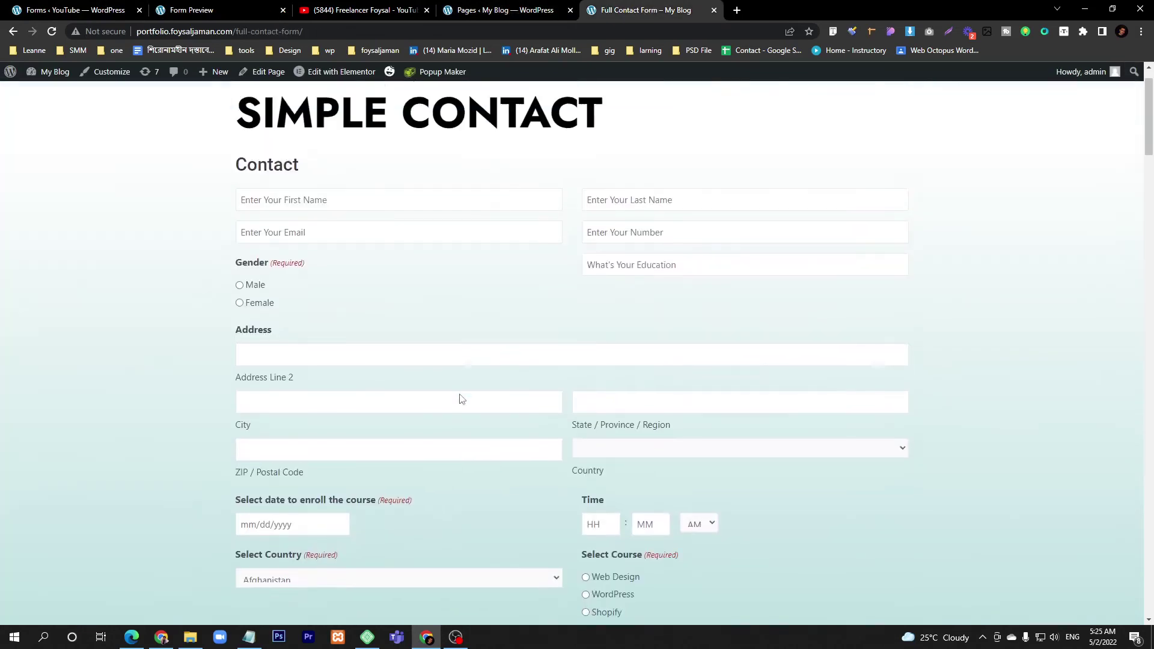
left_click_drag(248, 227, 651, 481)
- Scroll down through the Multiple and Multi Step contact forms on the page
scroll(214, 445, "down", 7)
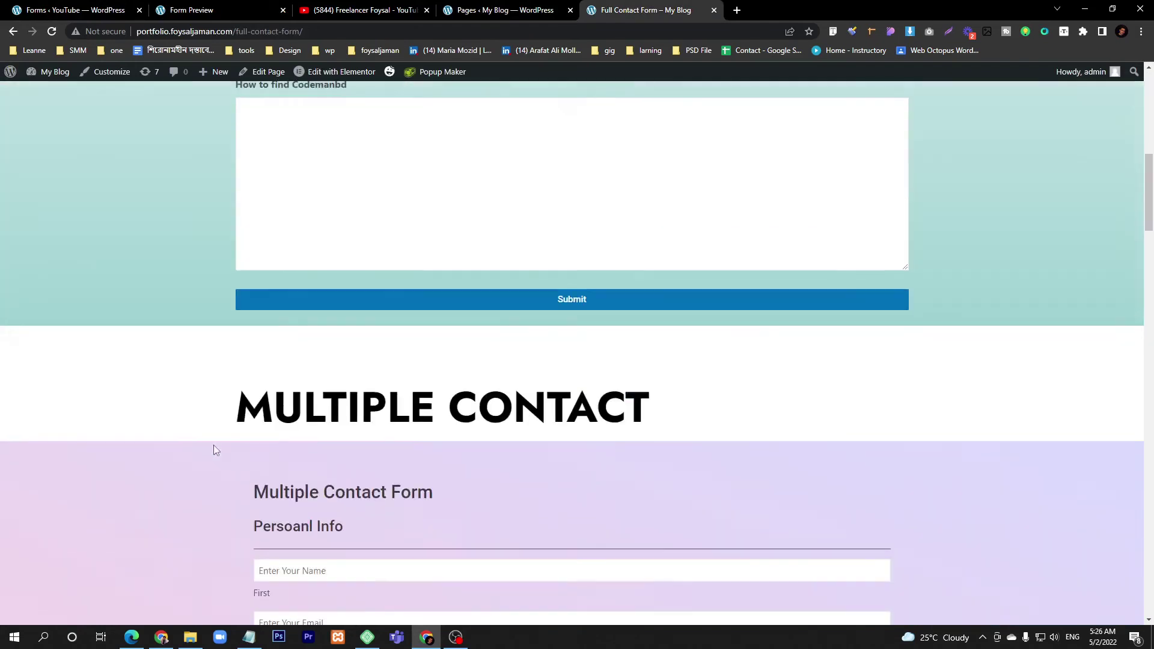
scroll(329, 412, "down", 4)
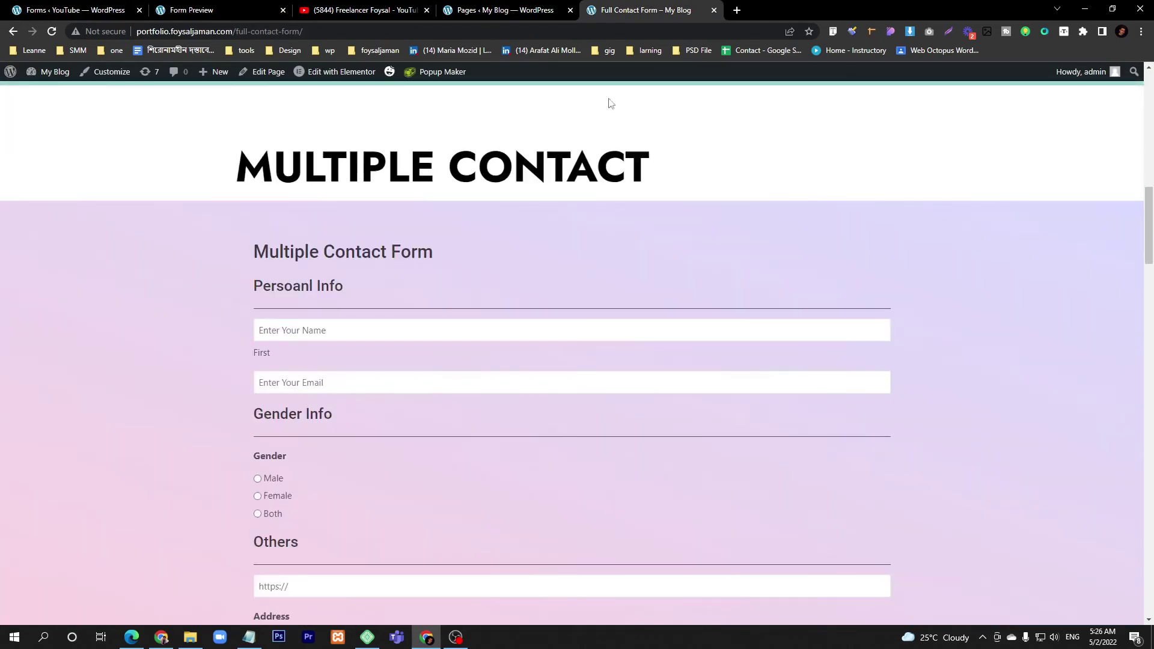
scroll(515, 242, "down", 6)
scroll(535, 180, "up", 3)
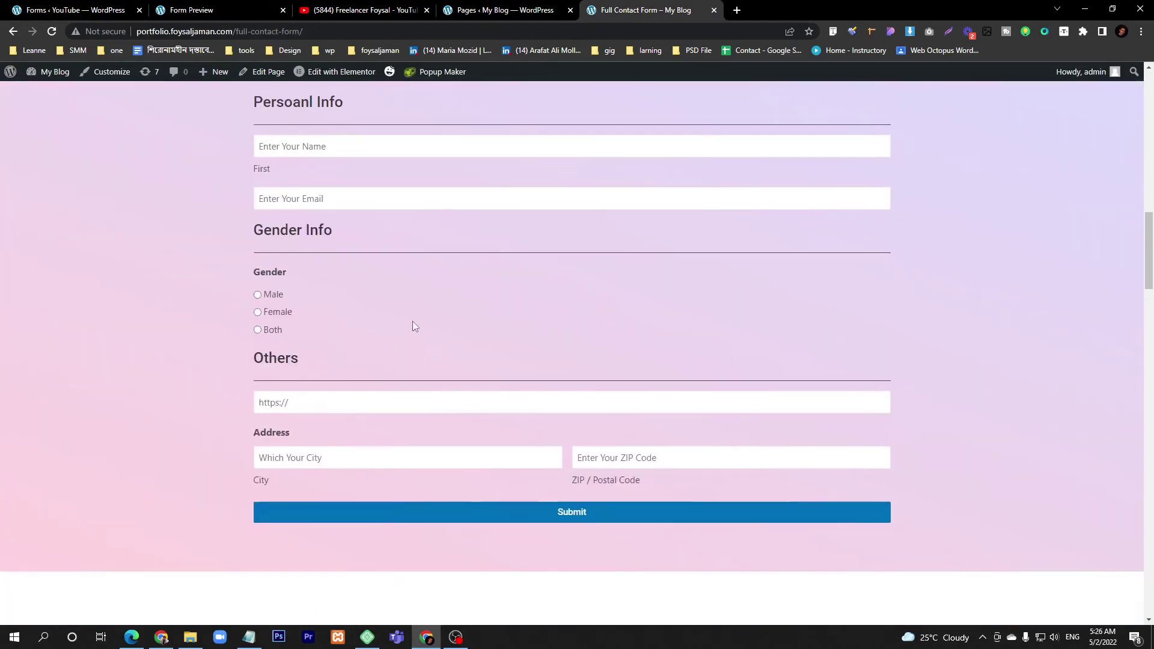
scroll(413, 325, "down", 5)
left_click_drag(245, 339, 336, 571)
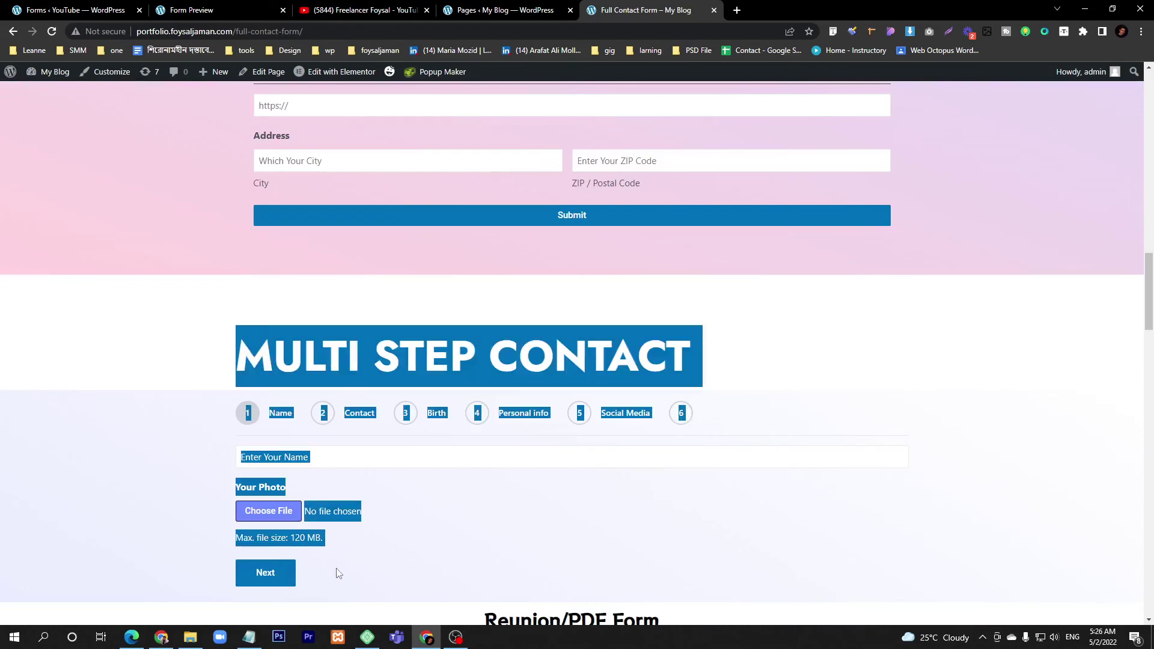
left_click(173, 498)
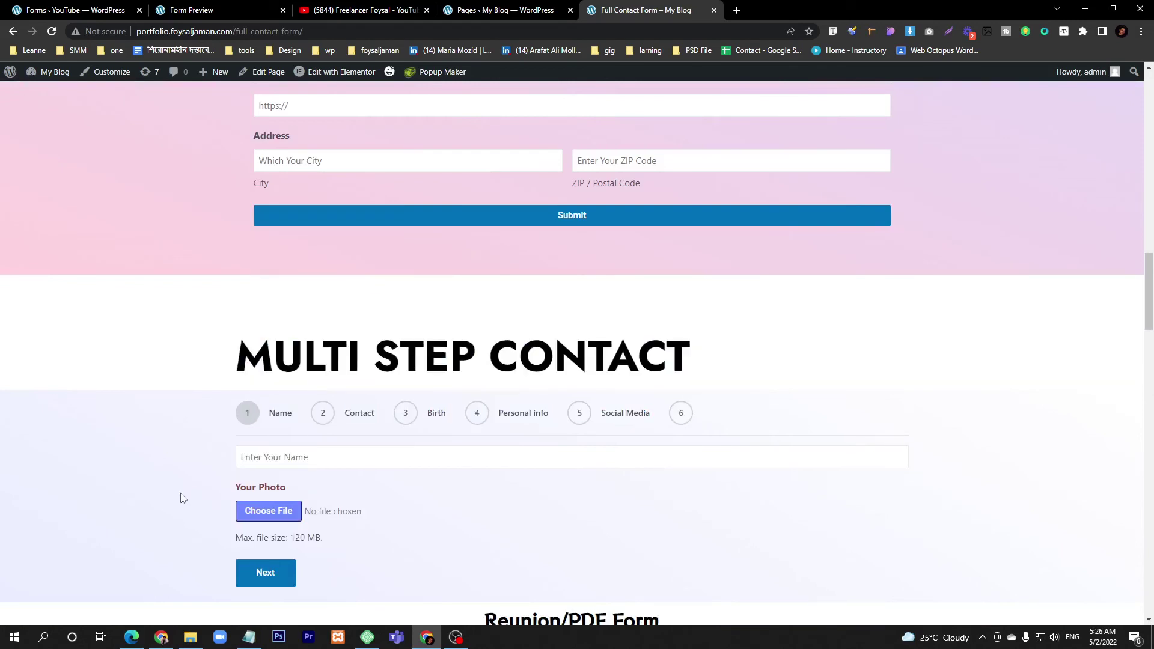
- Check the form preview's email field, then return to the form editor
left_click(82, 6)
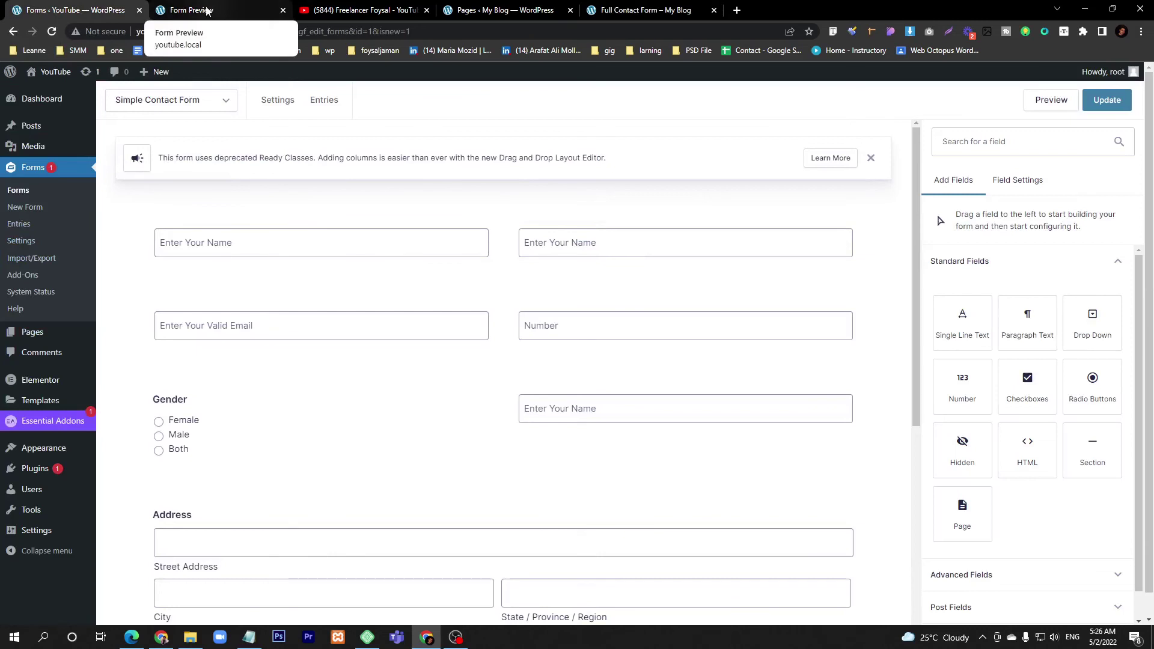
left_click(251, 10)
left_click(118, 229)
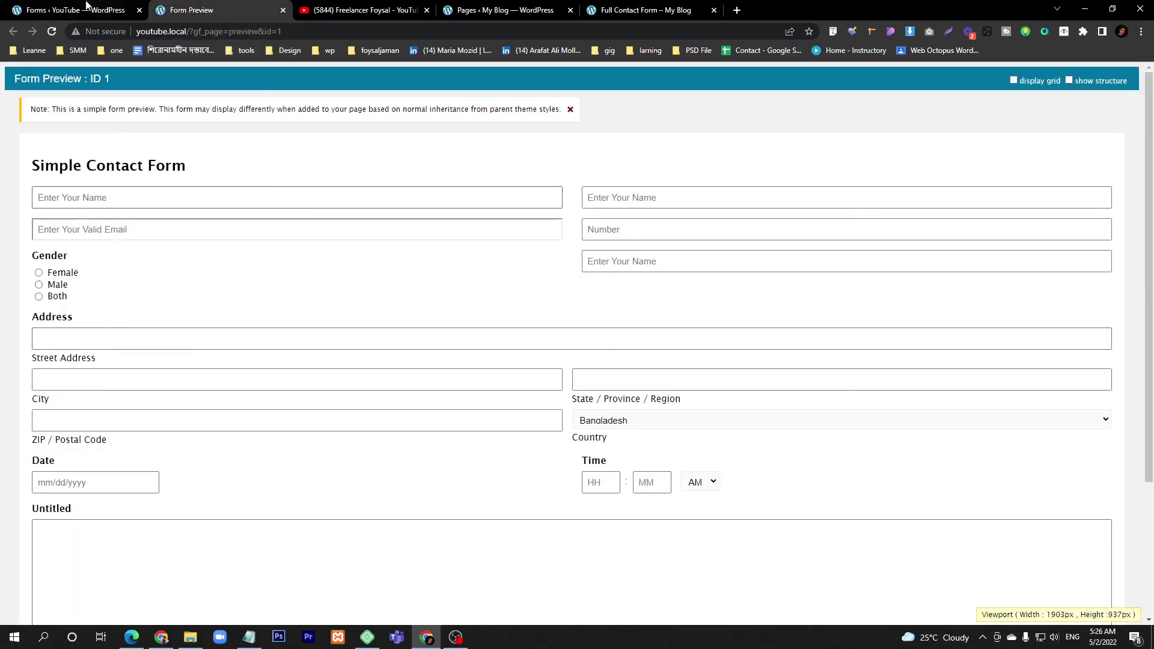
key("ctrl+shift+Tab")
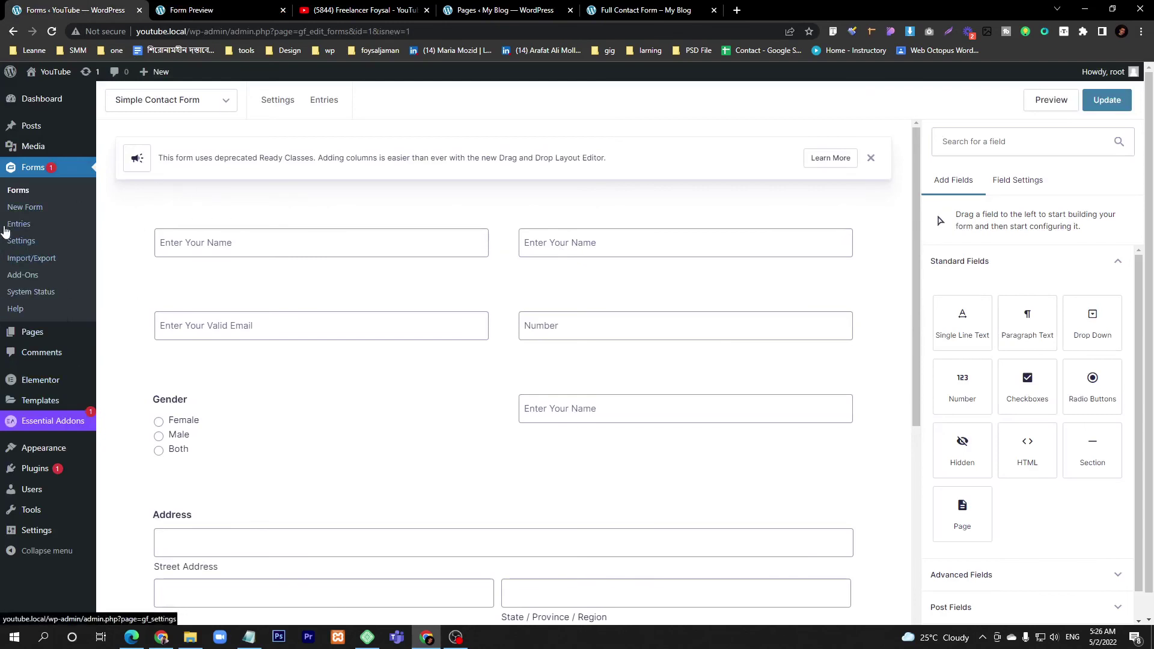
- Open Forms > Entries in a new tab and confirm Simple Contact Form has no entries yet
left_click(20, 231)
middle_click(19, 228)
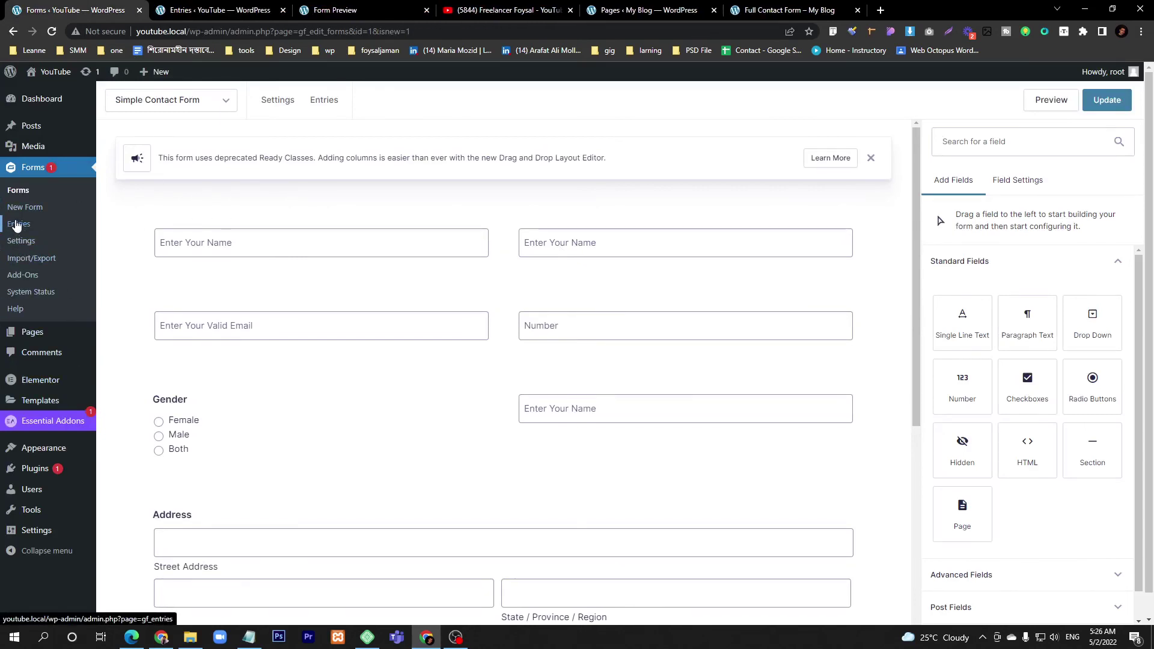
left_click(328, 10)
left_click(234, 4)
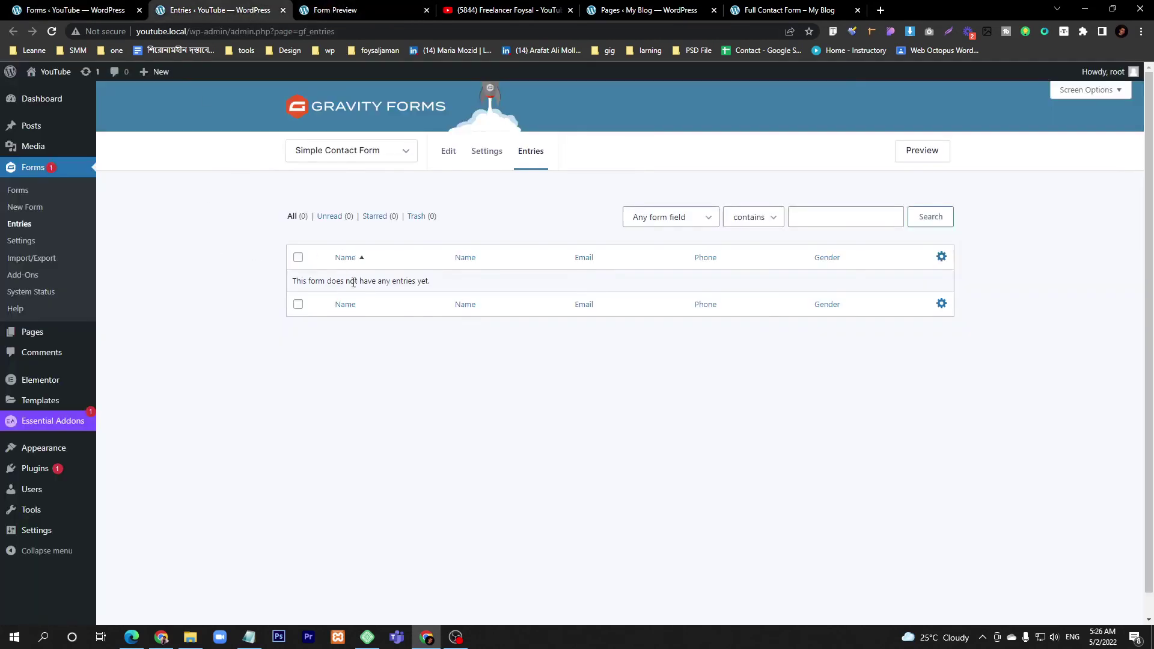
left_click(329, 155)
left_click(357, 159)
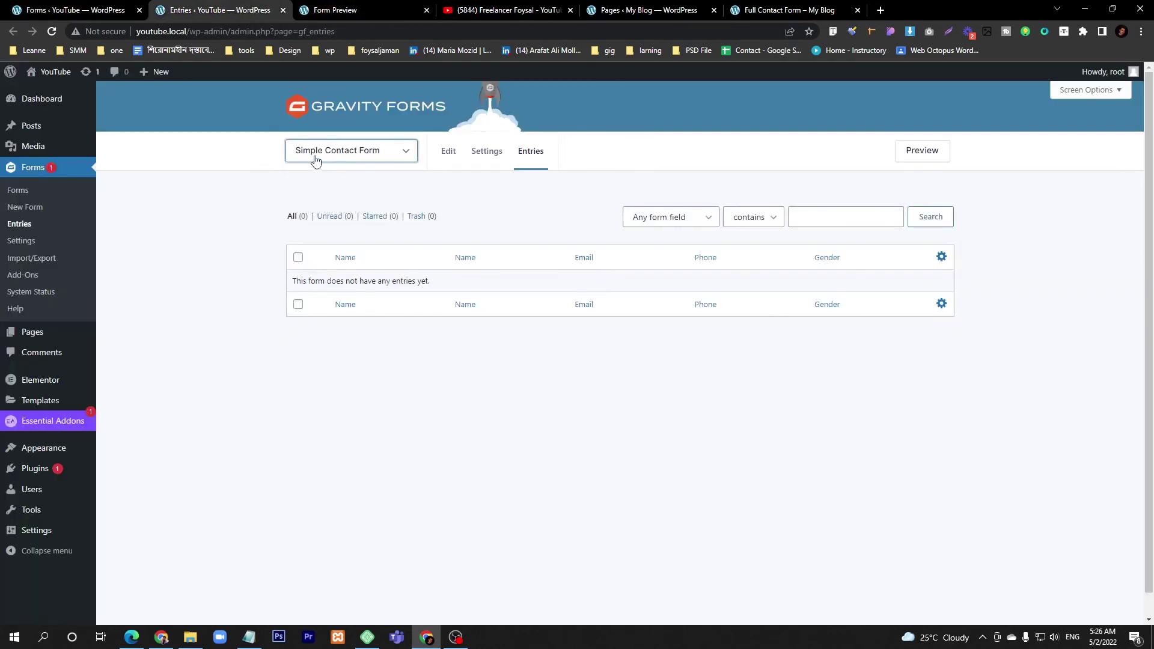
left_click(360, 161)
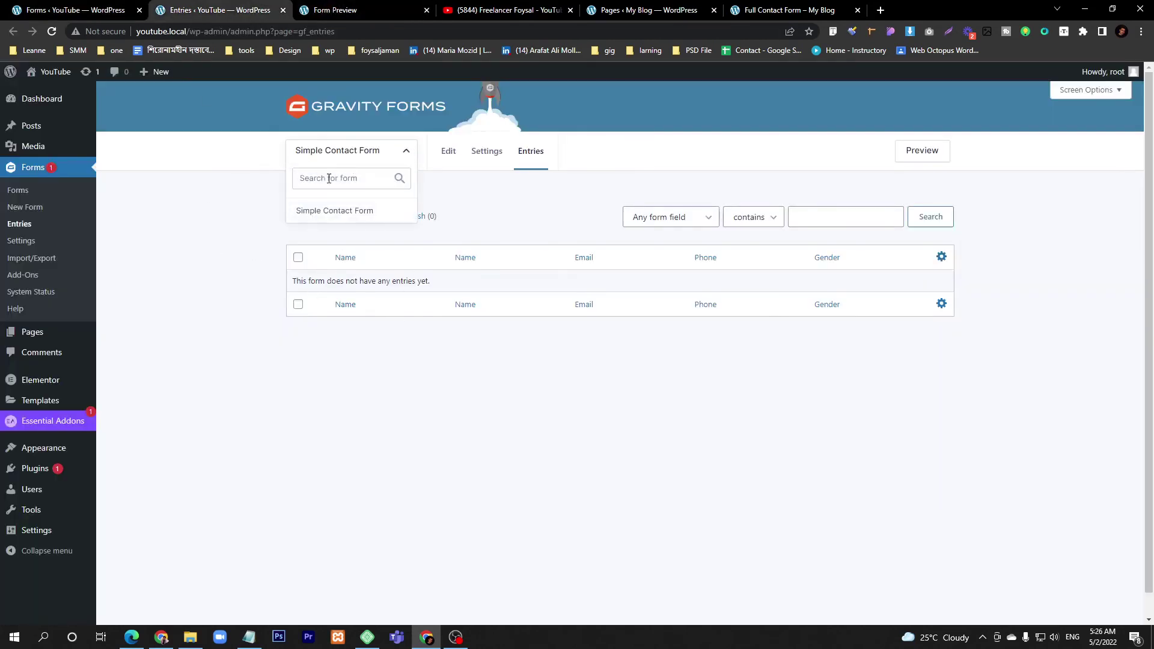
left_click(163, 204)
left_click(360, 161)
left_click(336, 159)
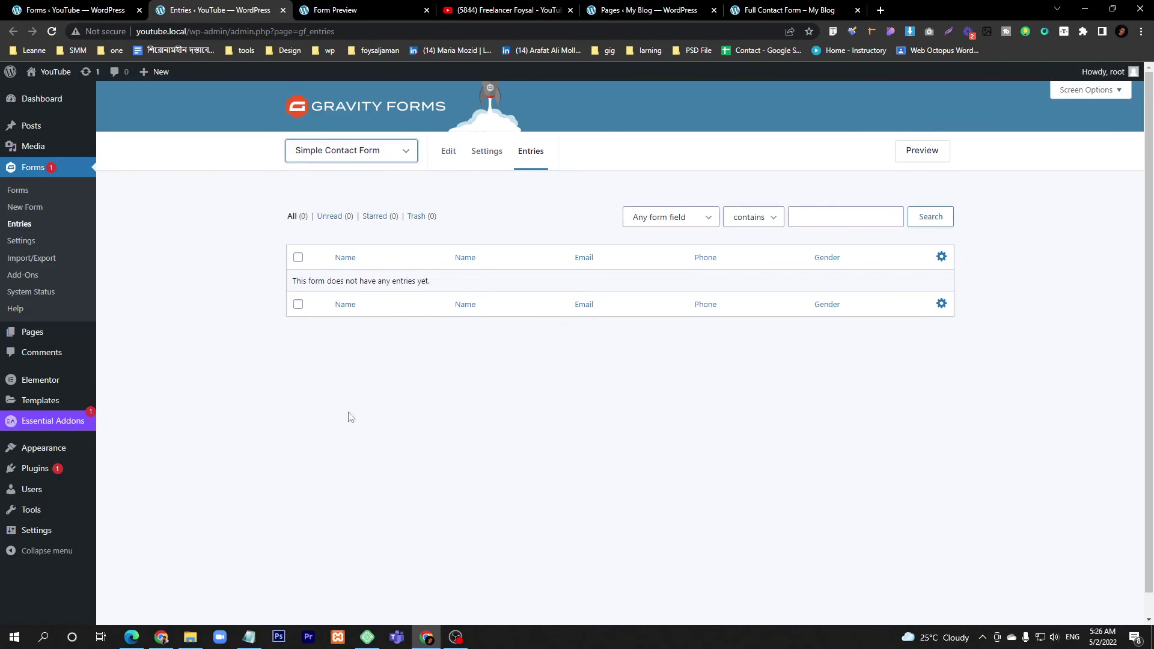
- Return from the preview and entries tabs to the Simple Contact Form editor, pointing at Settings
left_click(349, 9)
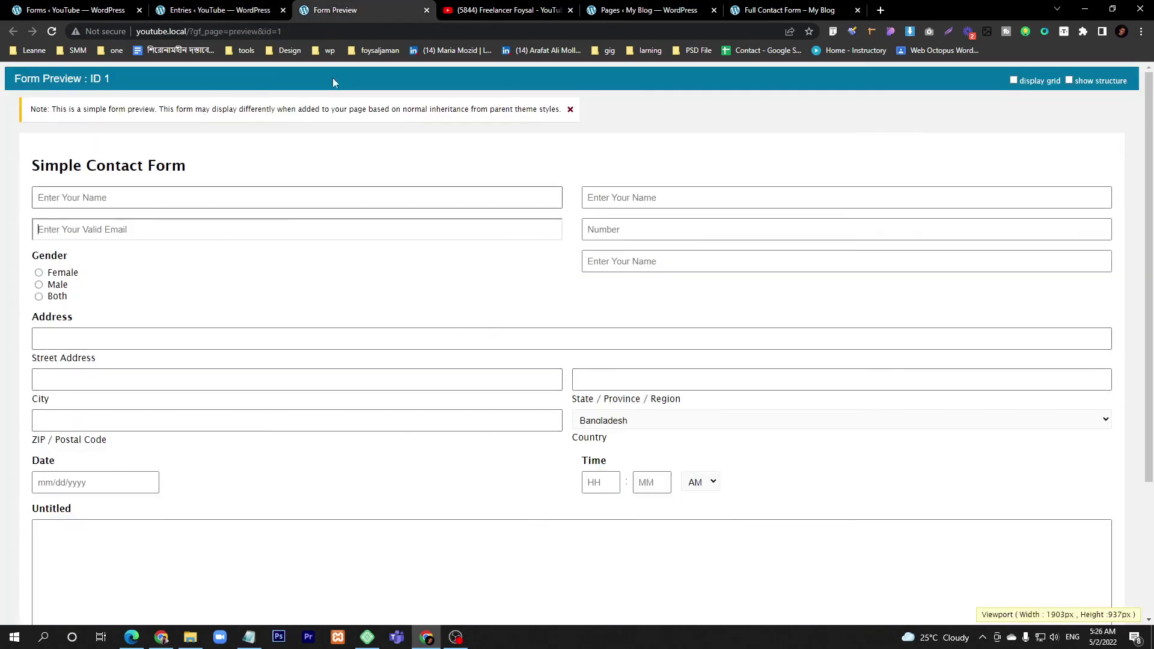
left_click(216, 10)
left_click(75, 10)
mouse_move(274, 106)
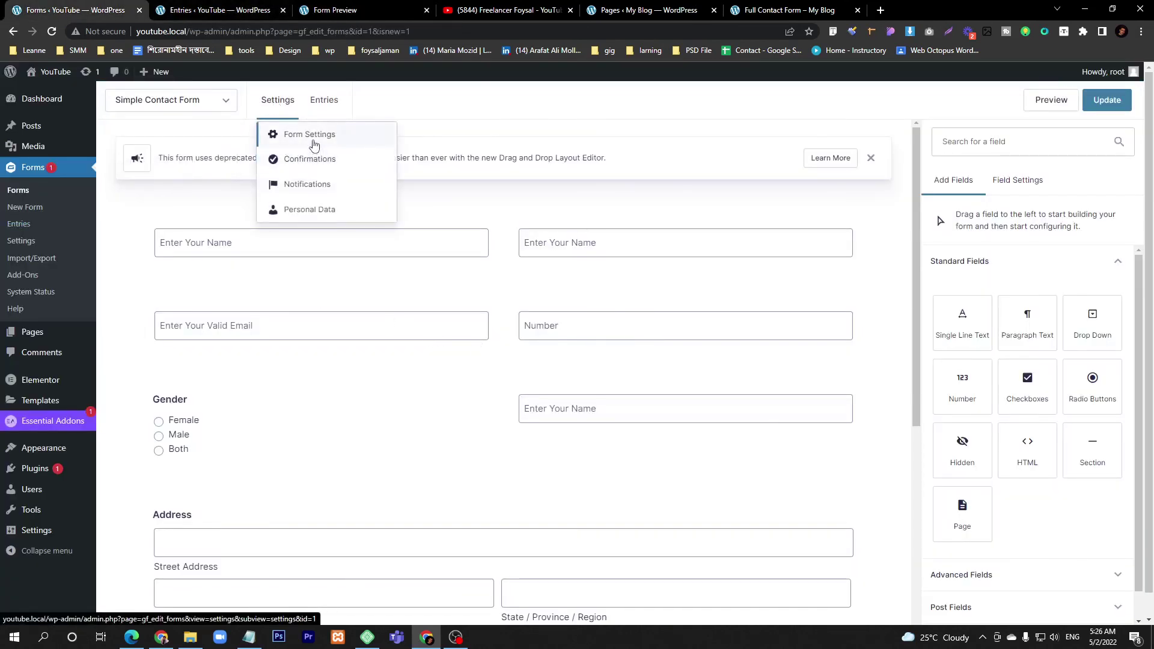
- Open the Default Confirmation in the form's Confirmations settings and select the message's start
left_click(309, 158)
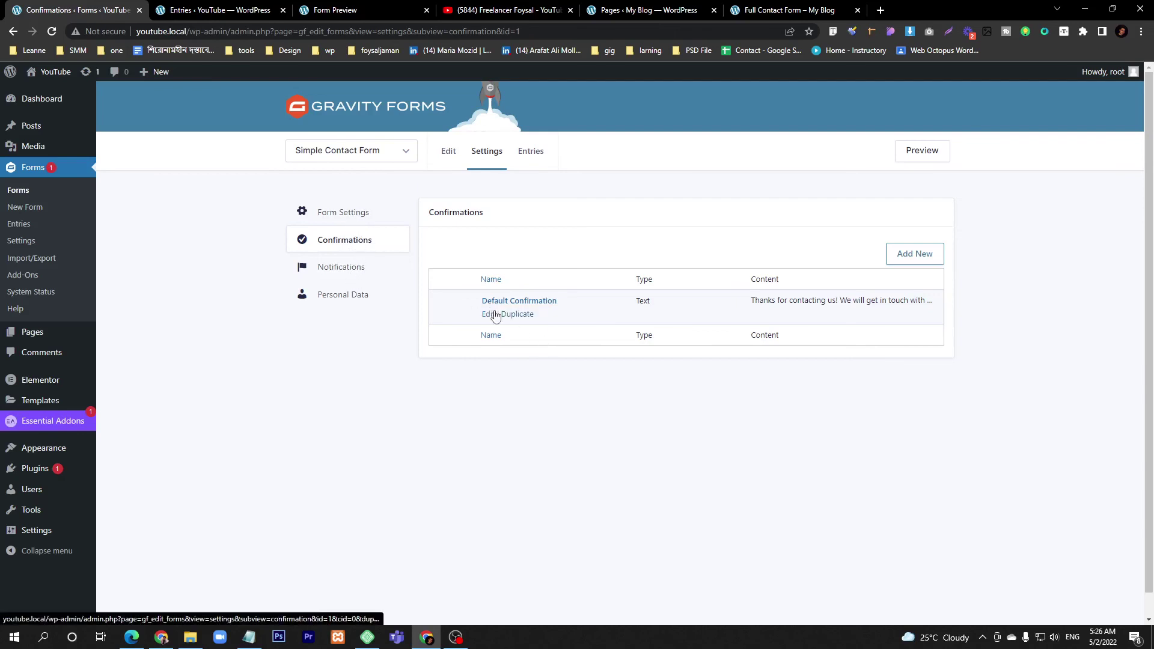
left_click(488, 314)
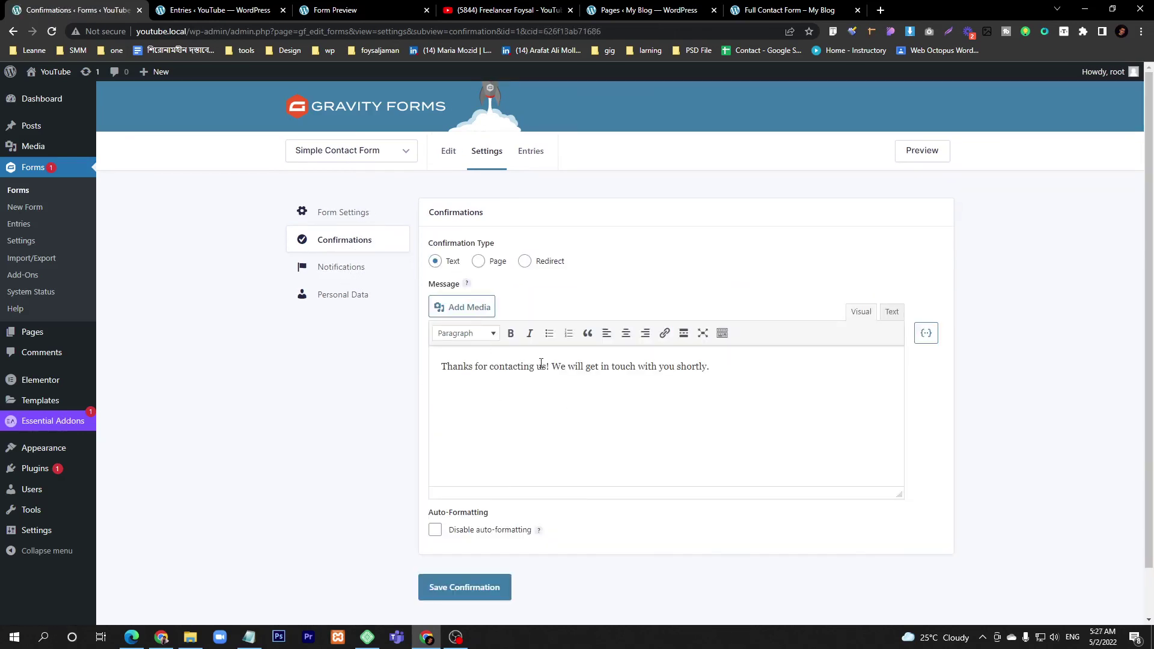
left_click_drag(440, 367, 609, 372)
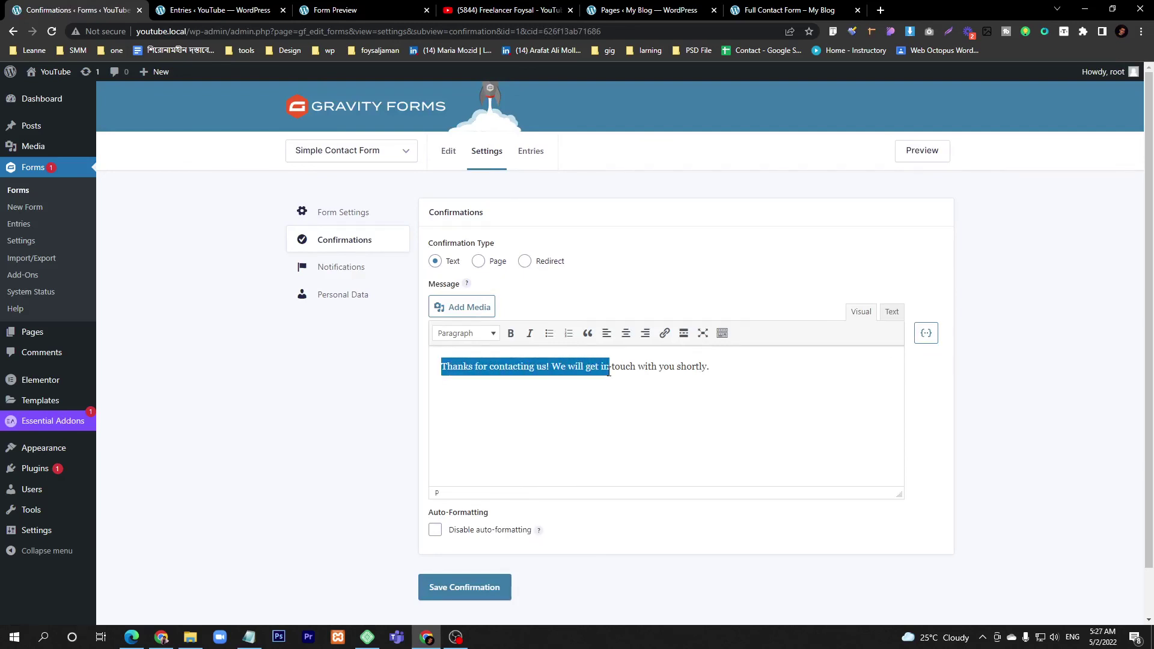
- Bring up the Form Preview tab showing the empty Simple Contact Form fields
left_click(287, 13)
left_click(335, 11)
scroll(232, 345, "down", 3)
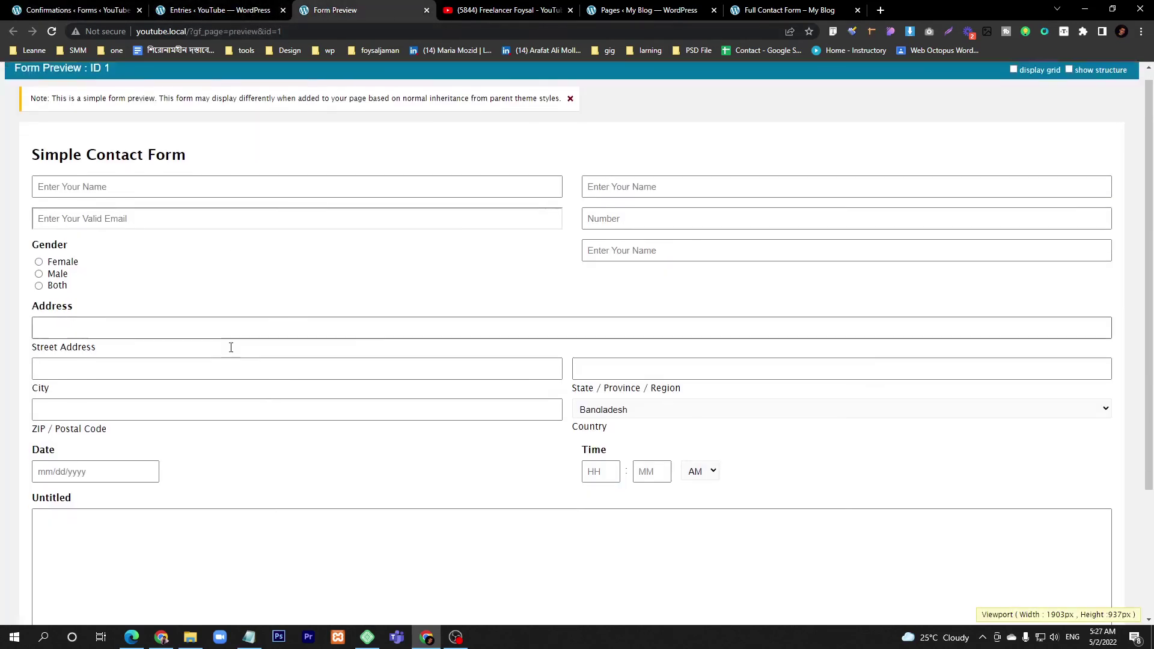
- Fill in the preview's fields starting with first name, and submit the test entry
scroll(173, 442, "up", 4)
left_click(120, 197)
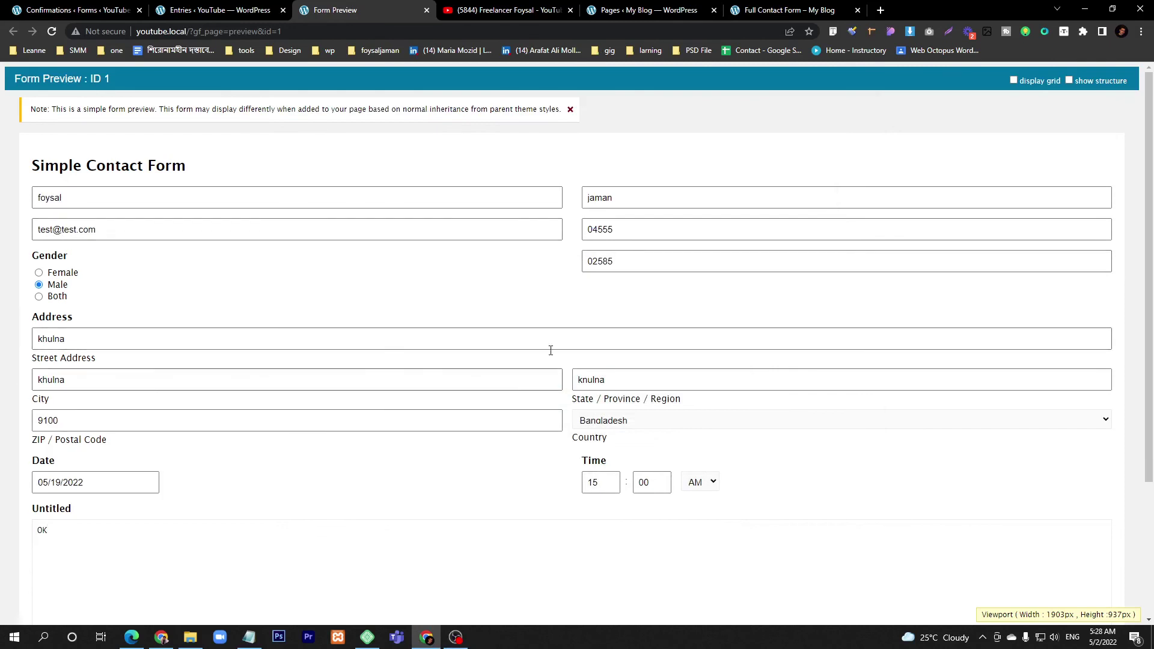
scroll(475, 258, "down", 3)
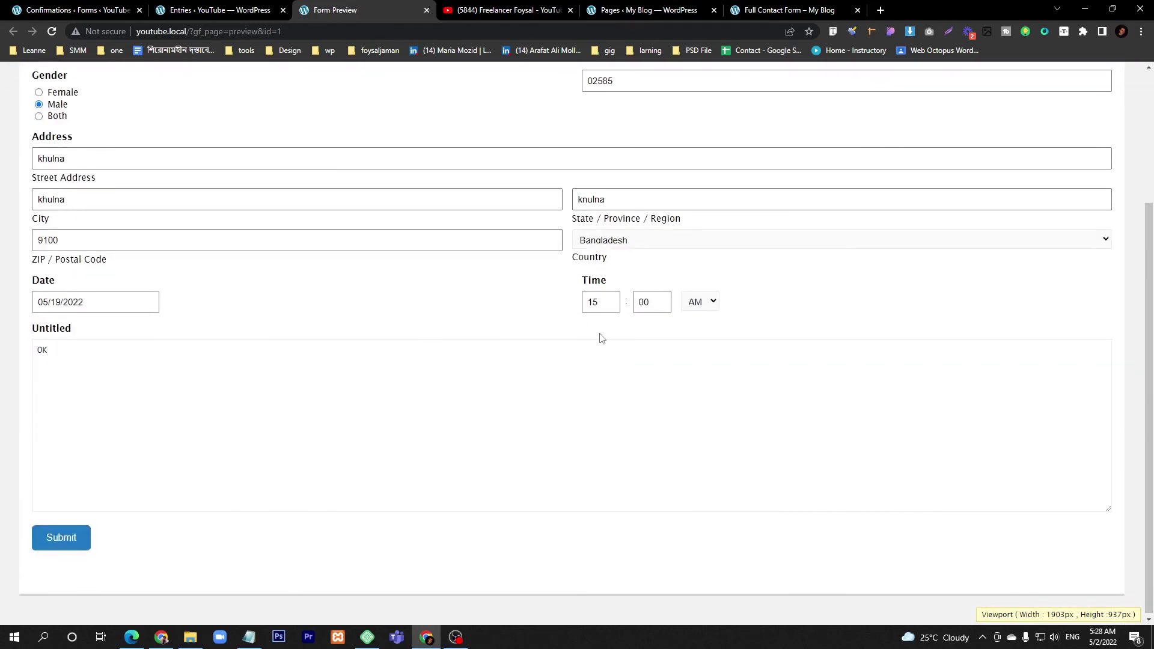
left_click(75, 539)
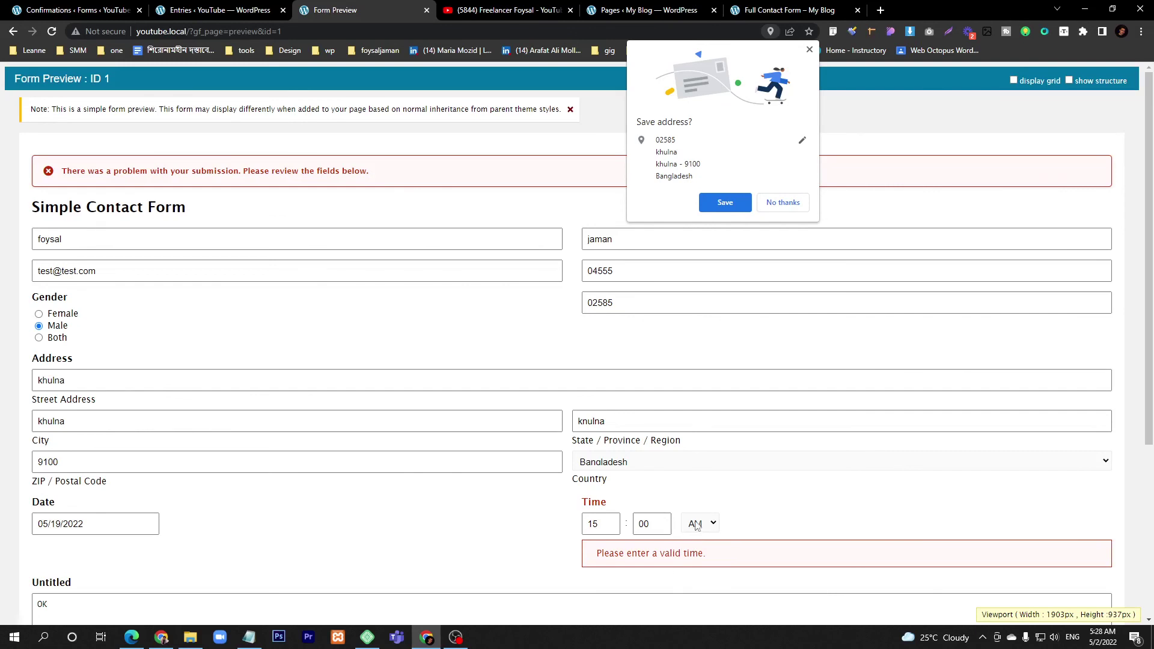
- Change the invalid hour from 15 to 8 and resubmit, reaching the 'Thanks for contacting us!' confirmation
left_click_drag(613, 555, 665, 554)
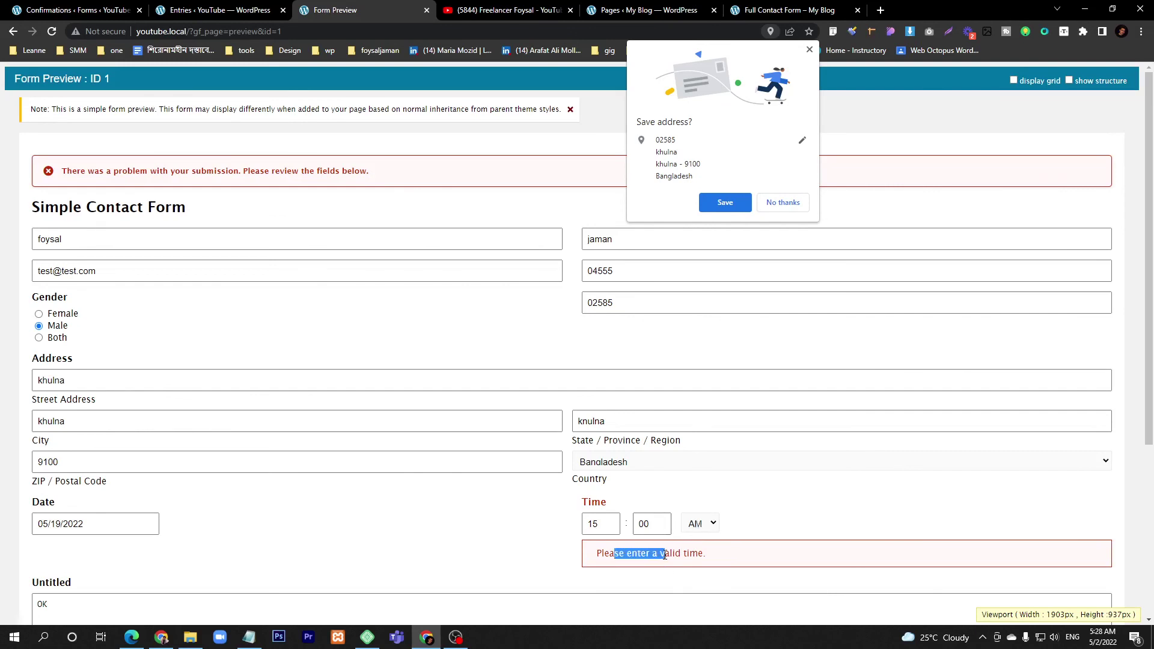
left_click(595, 522)
double_click(595, 522)
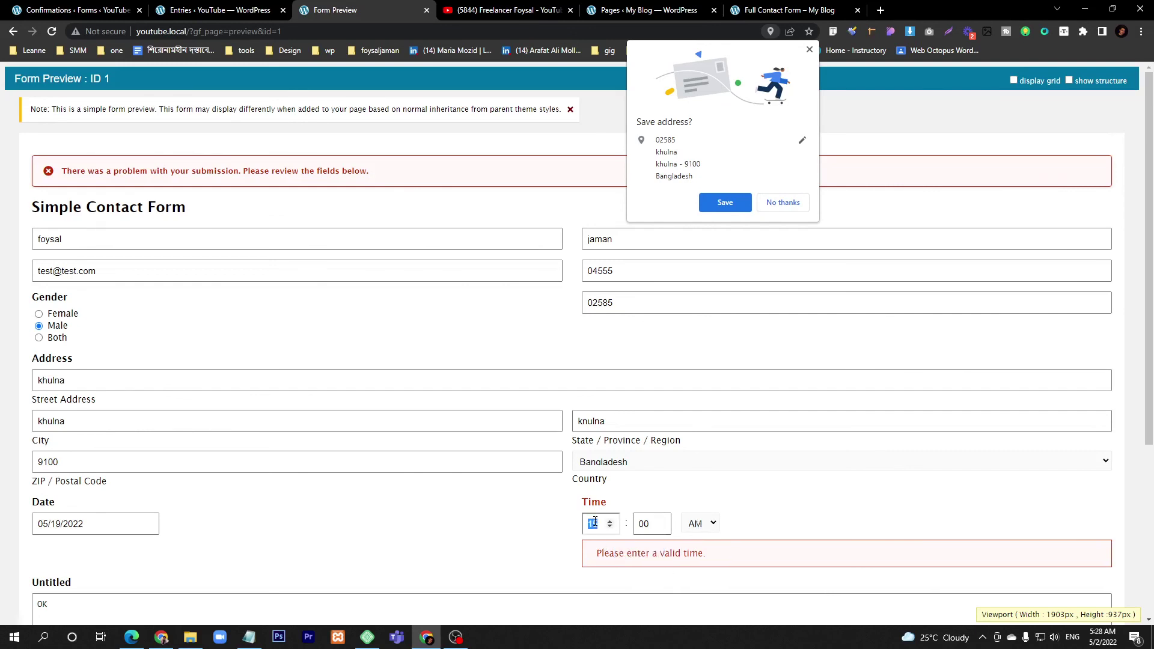
type("8")
left_click(515, 527)
scroll(170, 525, "down", 5)
left_click(61, 535)
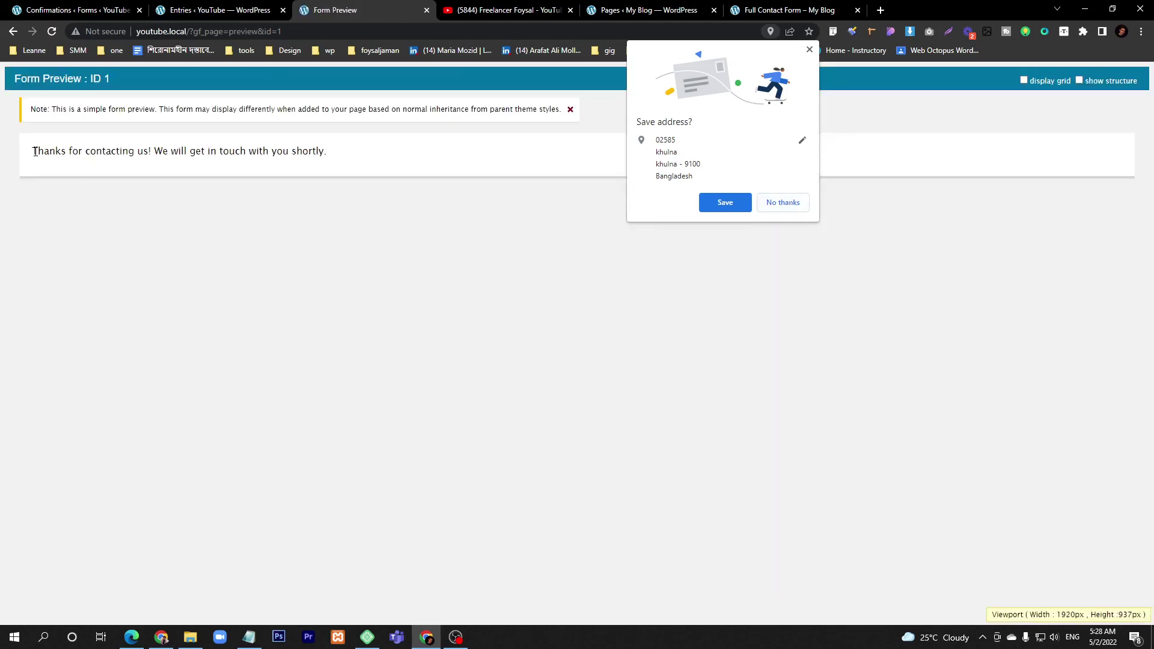
left_click_drag(34, 150, 297, 156)
left_click(217, 10)
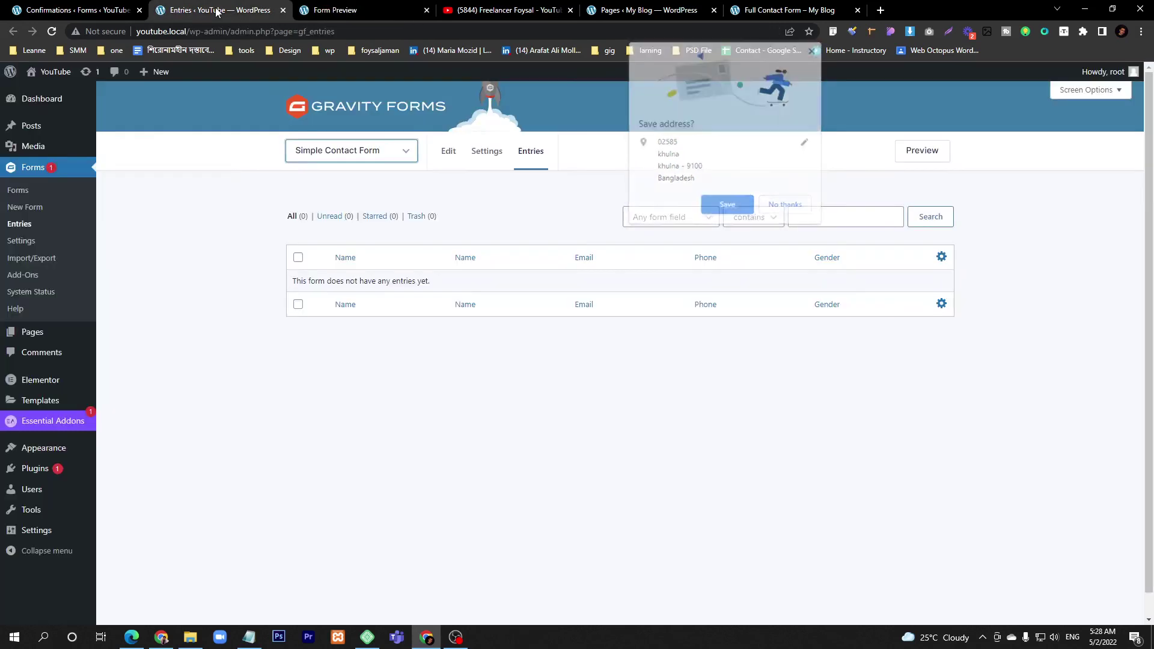
- Compare the settings' confirmation text with the preview's 'Thanks for contacting us! We will get in touch with you shortly.'
left_click(64, 12)
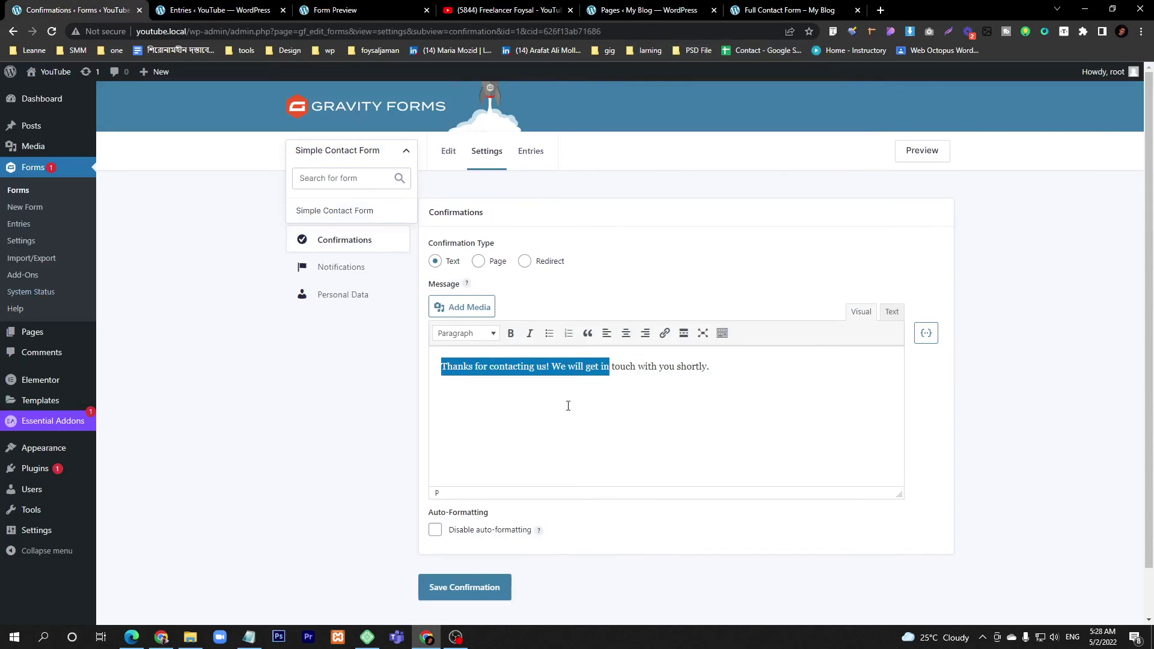
left_click_drag(713, 367, 445, 369)
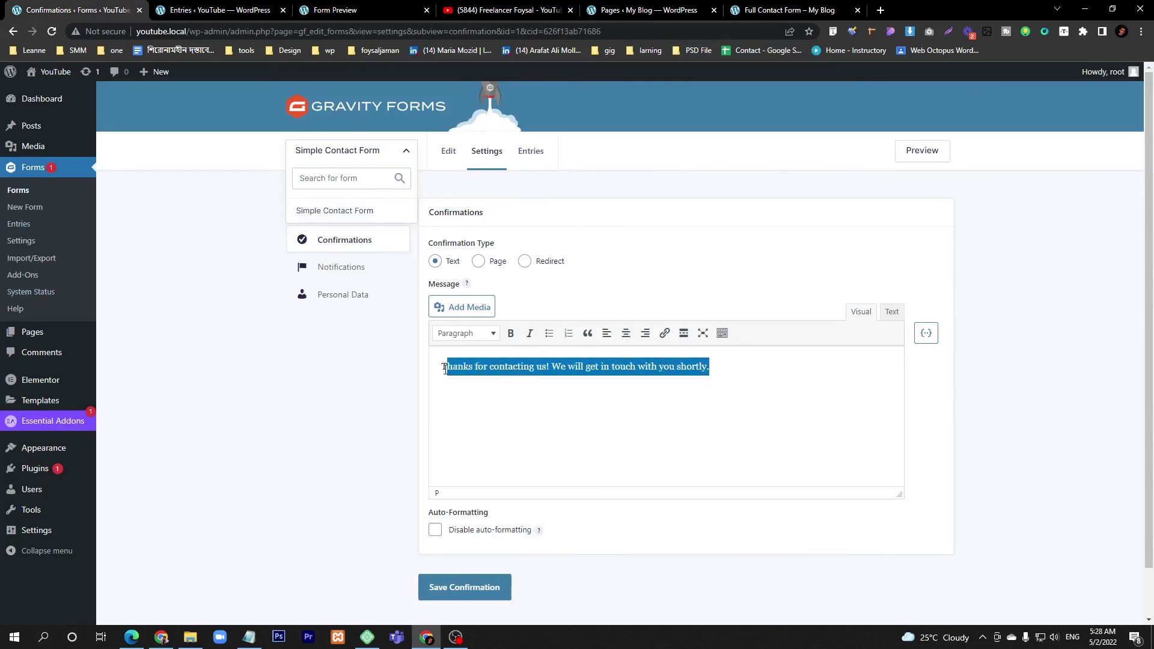
left_click(584, 379)
left_click_drag(761, 363, 425, 373)
left_click(334, 10)
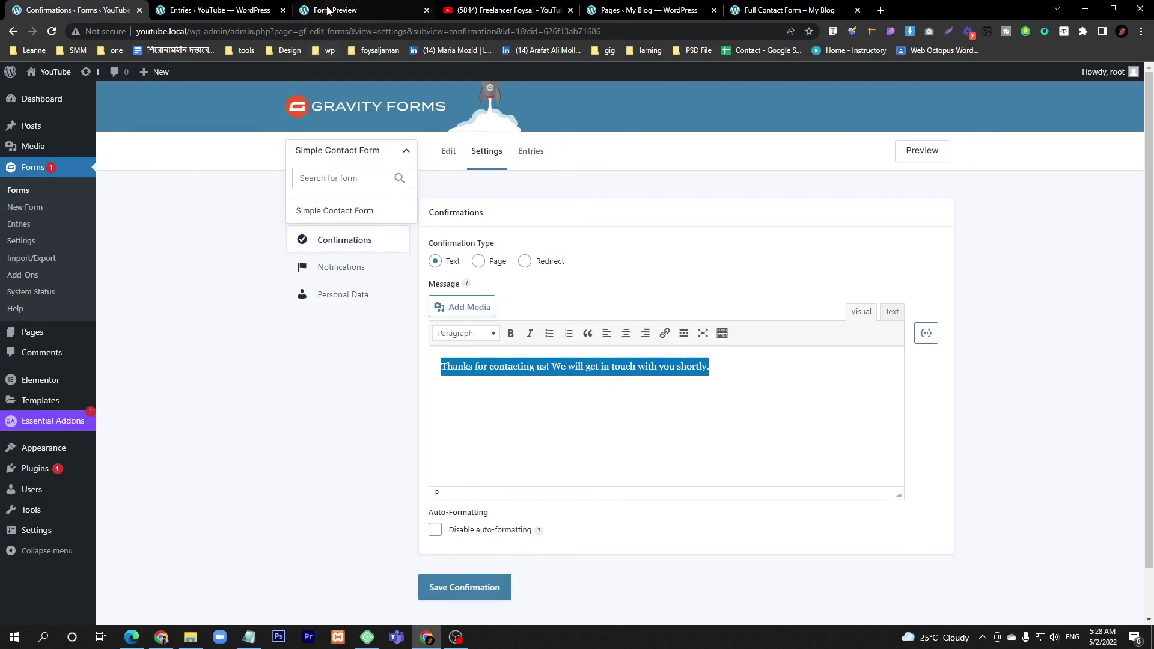
triple_click(222, 152)
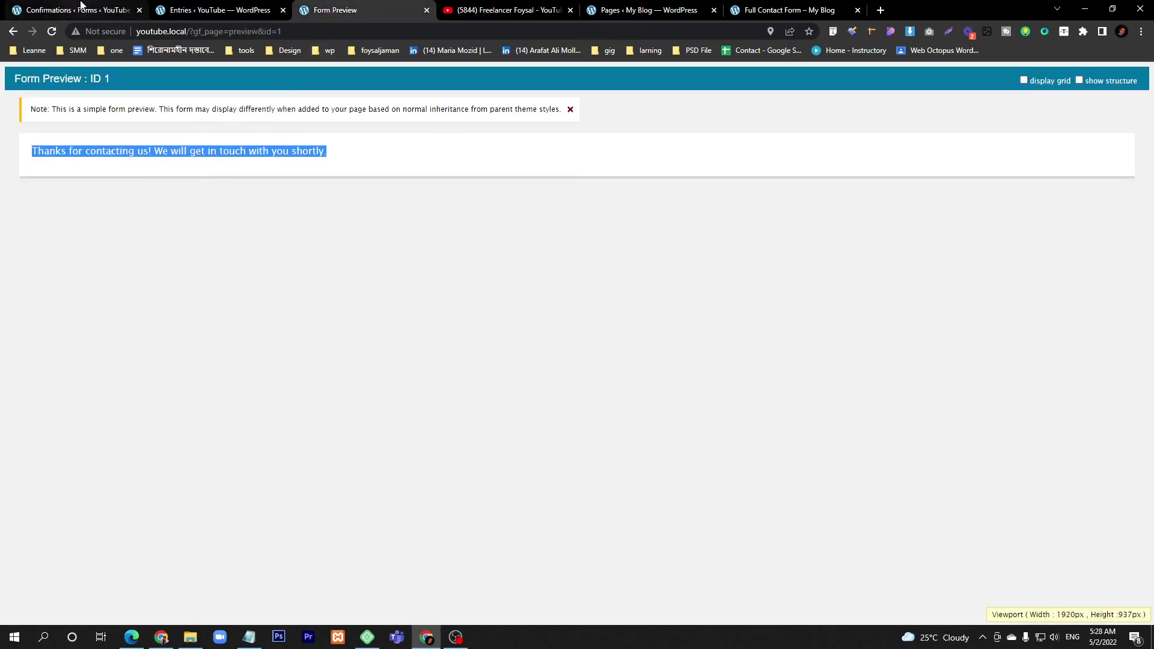
left_click(78, 9)
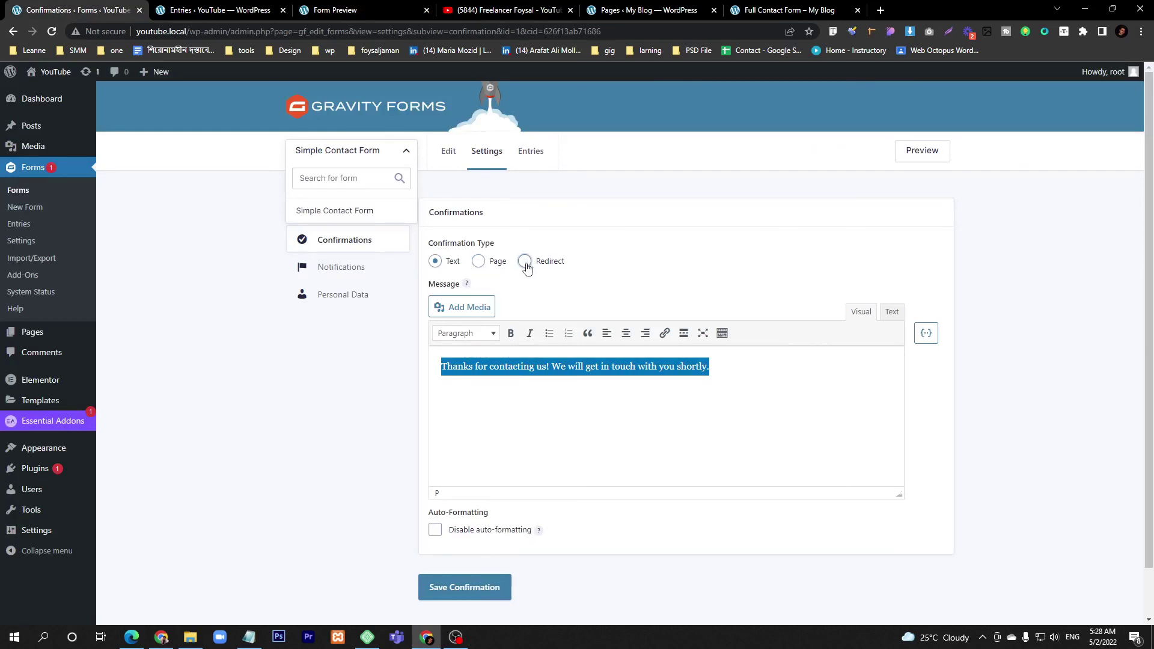
left_click(349, 10)
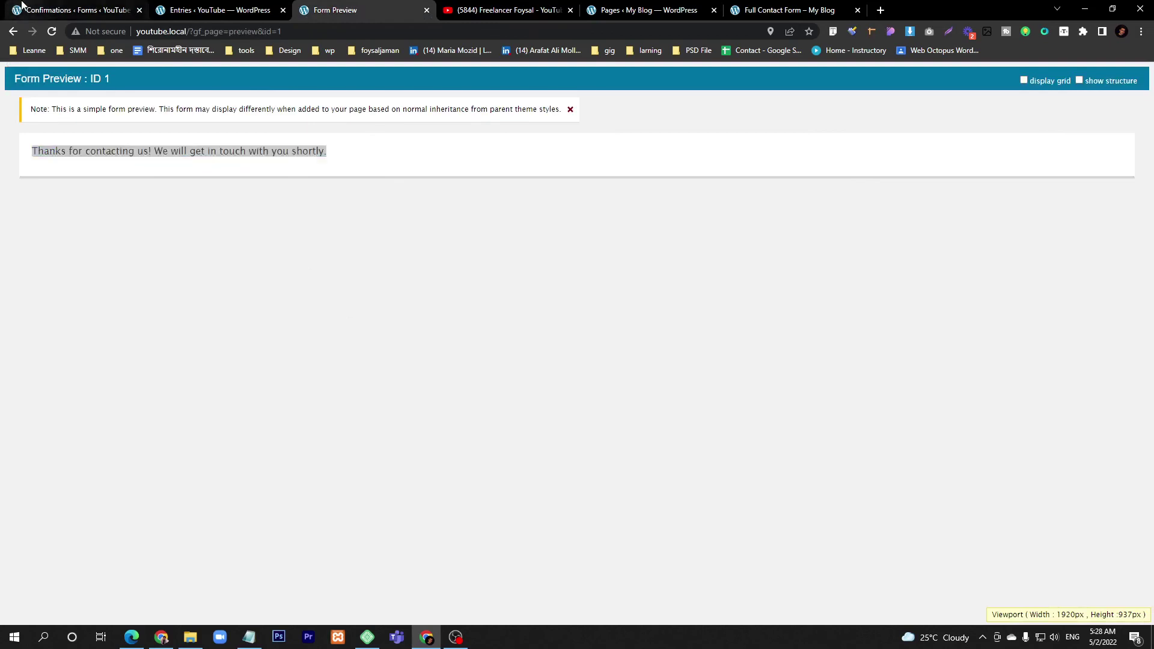
left_click(48, 10)
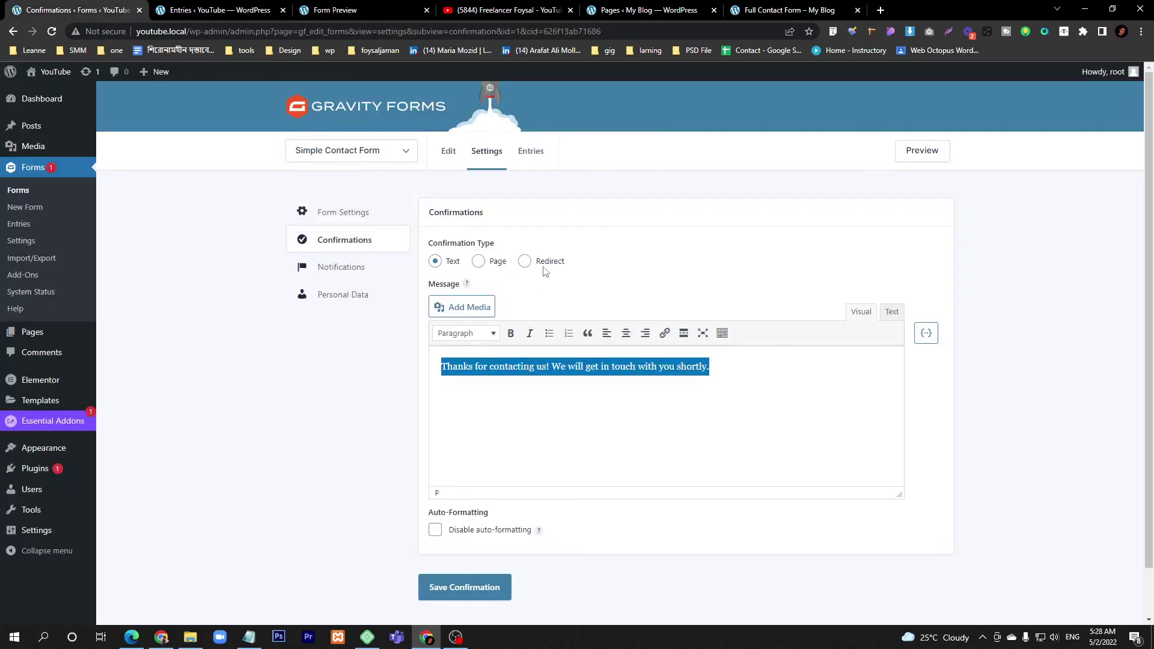
- Open the form's Notifications and edit the Admin Notification
left_click(342, 266)
mouse_move(482, 315)
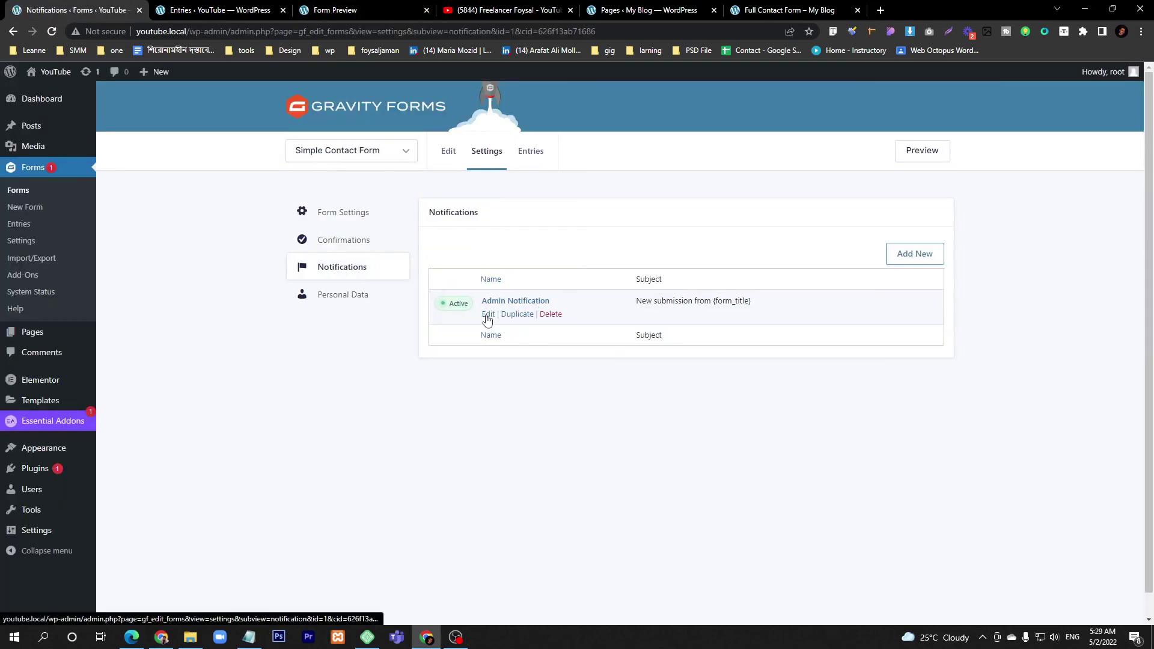
left_click(488, 315)
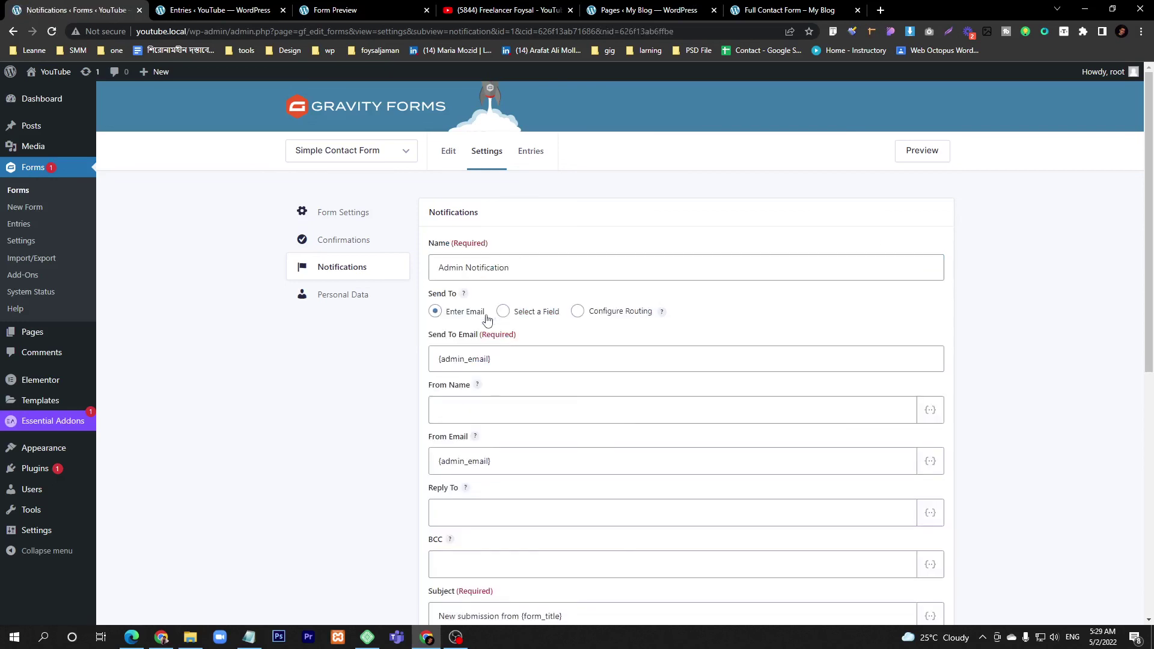
- Review the recipient {admin_email}, subject 'New submission from {form_title}' and {all_fields} message
triple_click(506, 363)
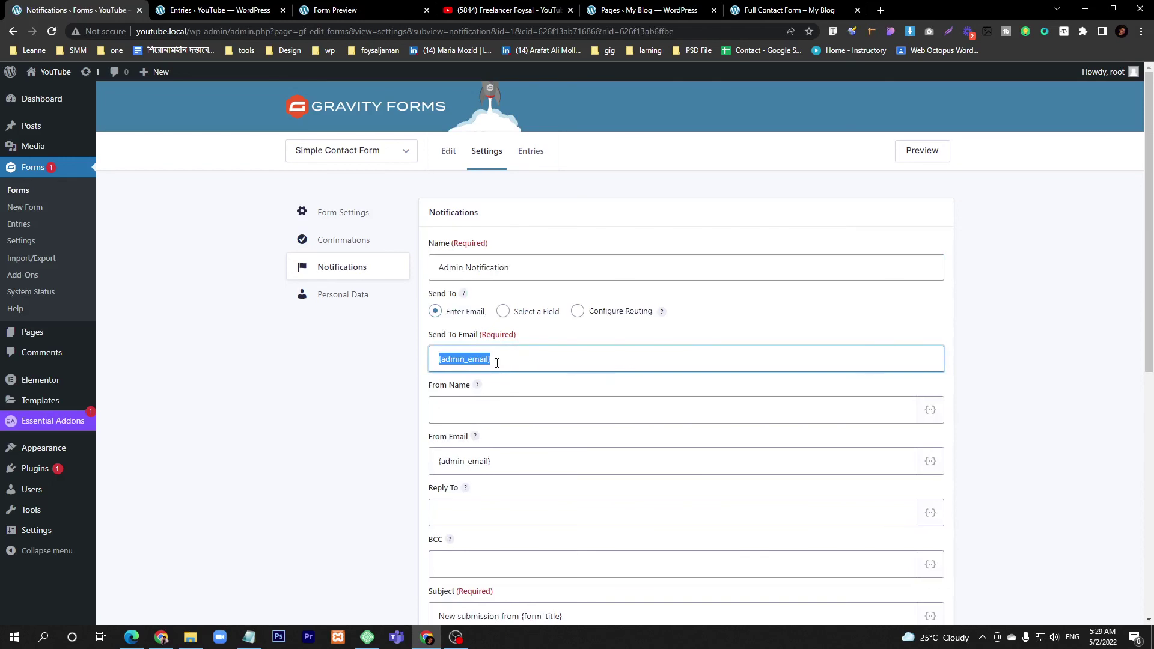
scroll(497, 361, "down", 6)
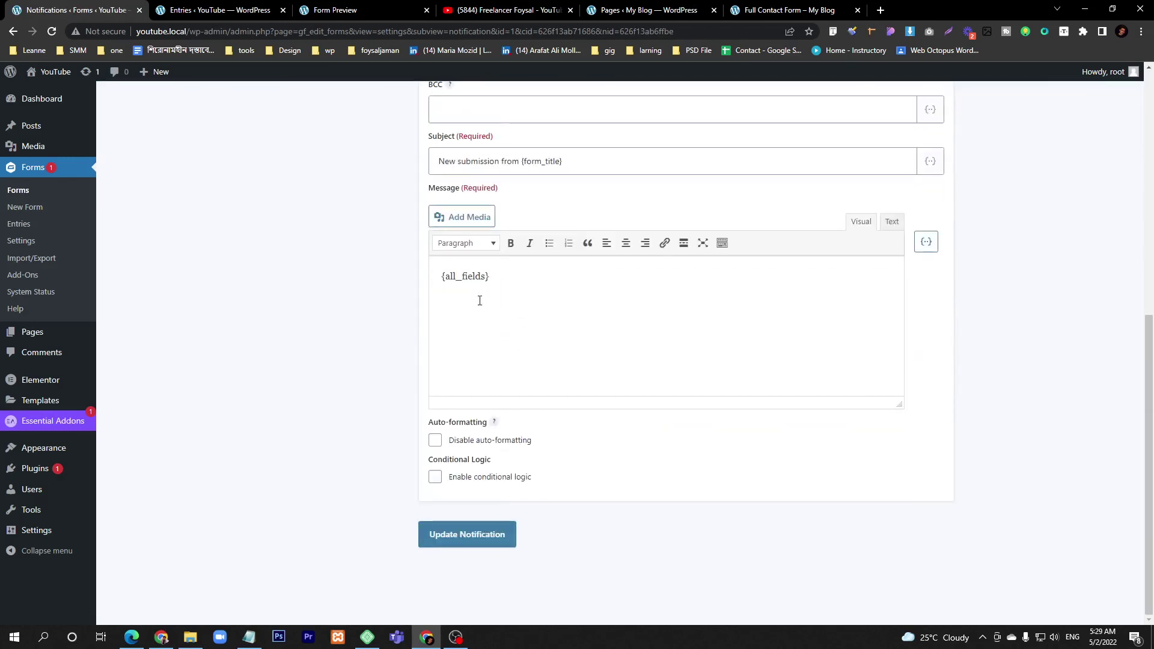
scroll(474, 276, "up", 5)
triple_click(474, 265)
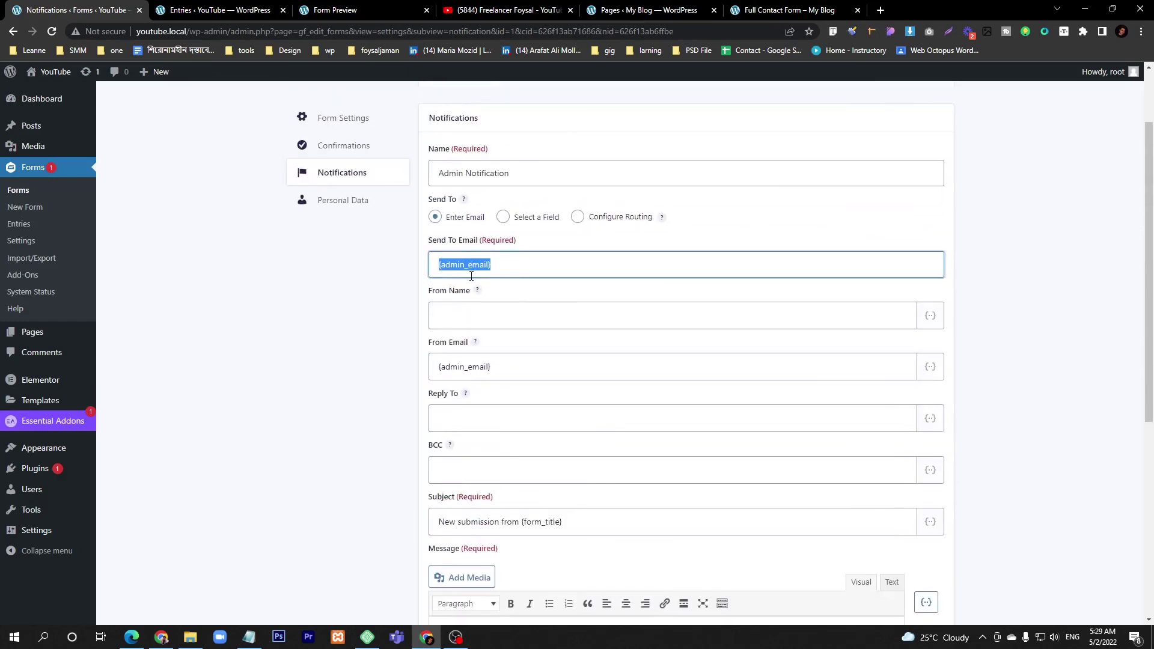